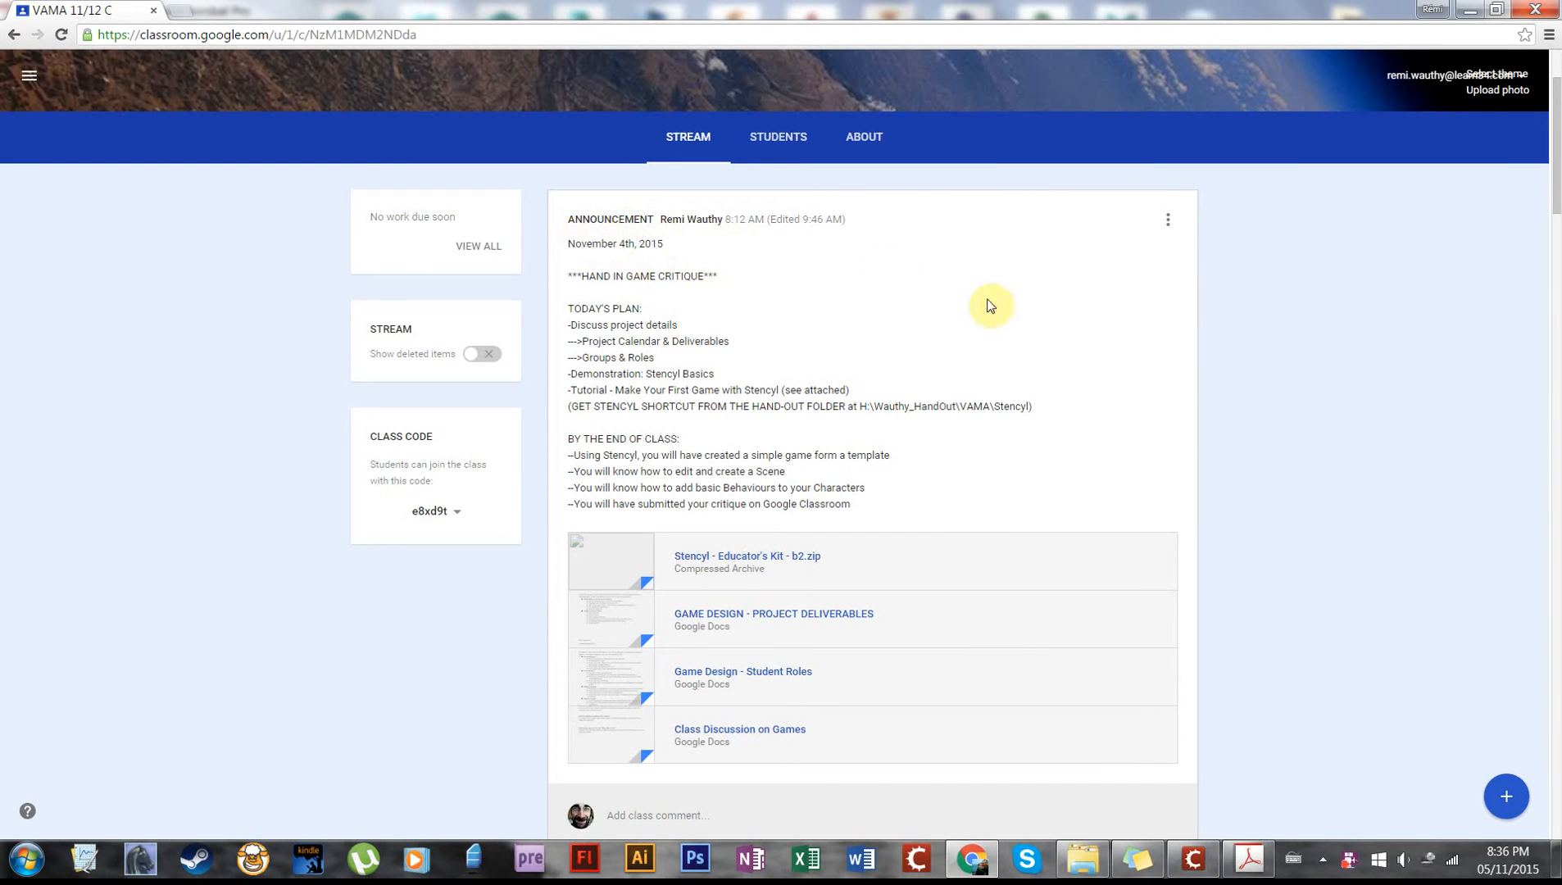
- Download the attachment Stencyl - Educator's Kit - b2.zip from the November 4th class announcement and open the archive
scroll(1048, 311, down, 1)
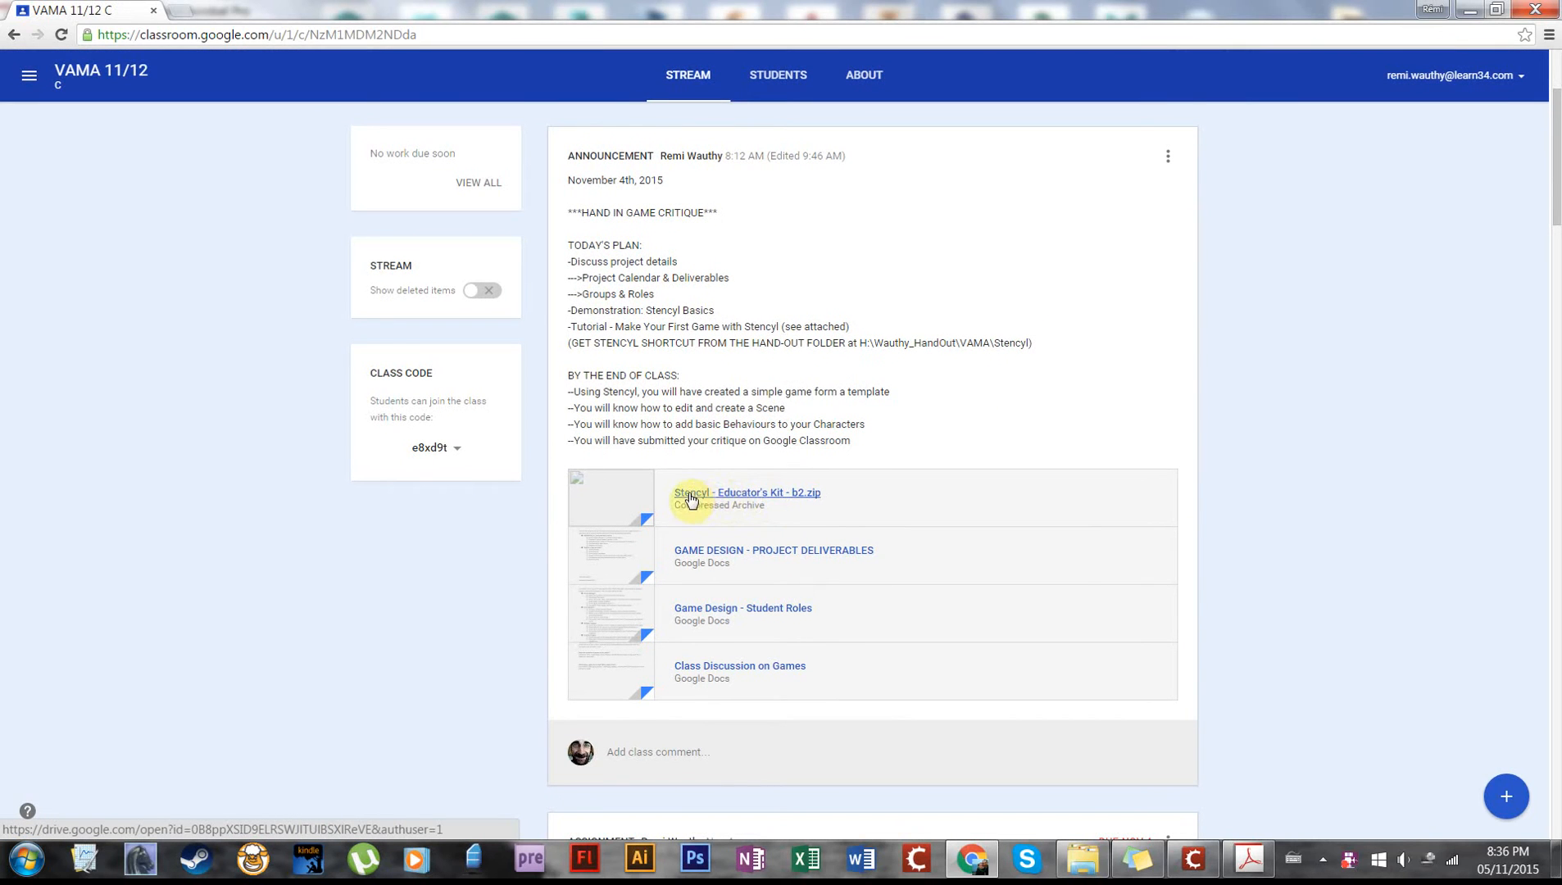
click(764, 495)
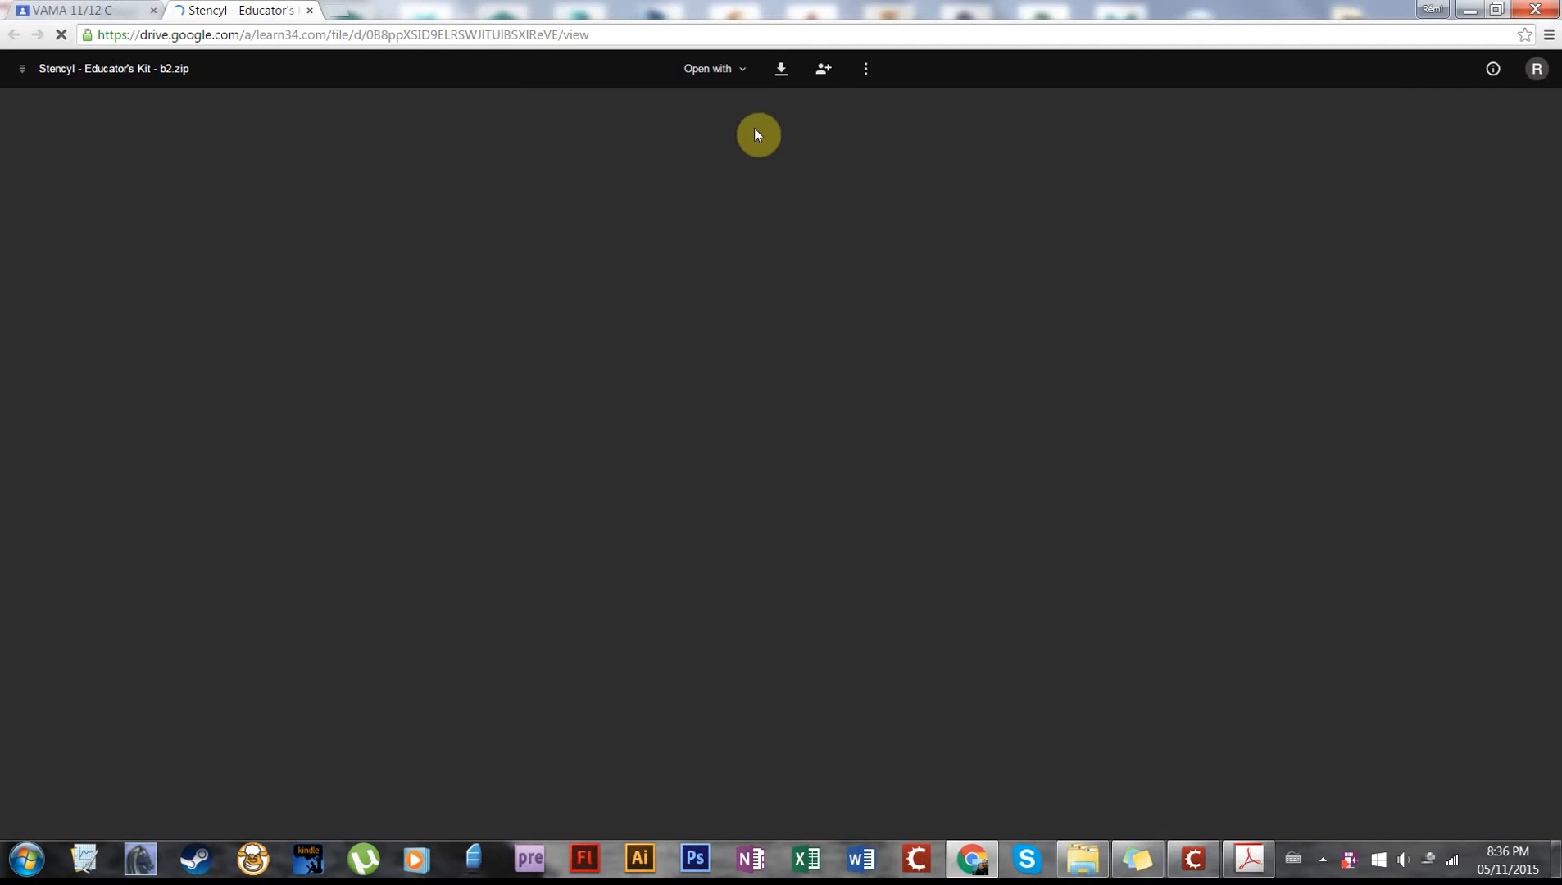
click(779, 71)
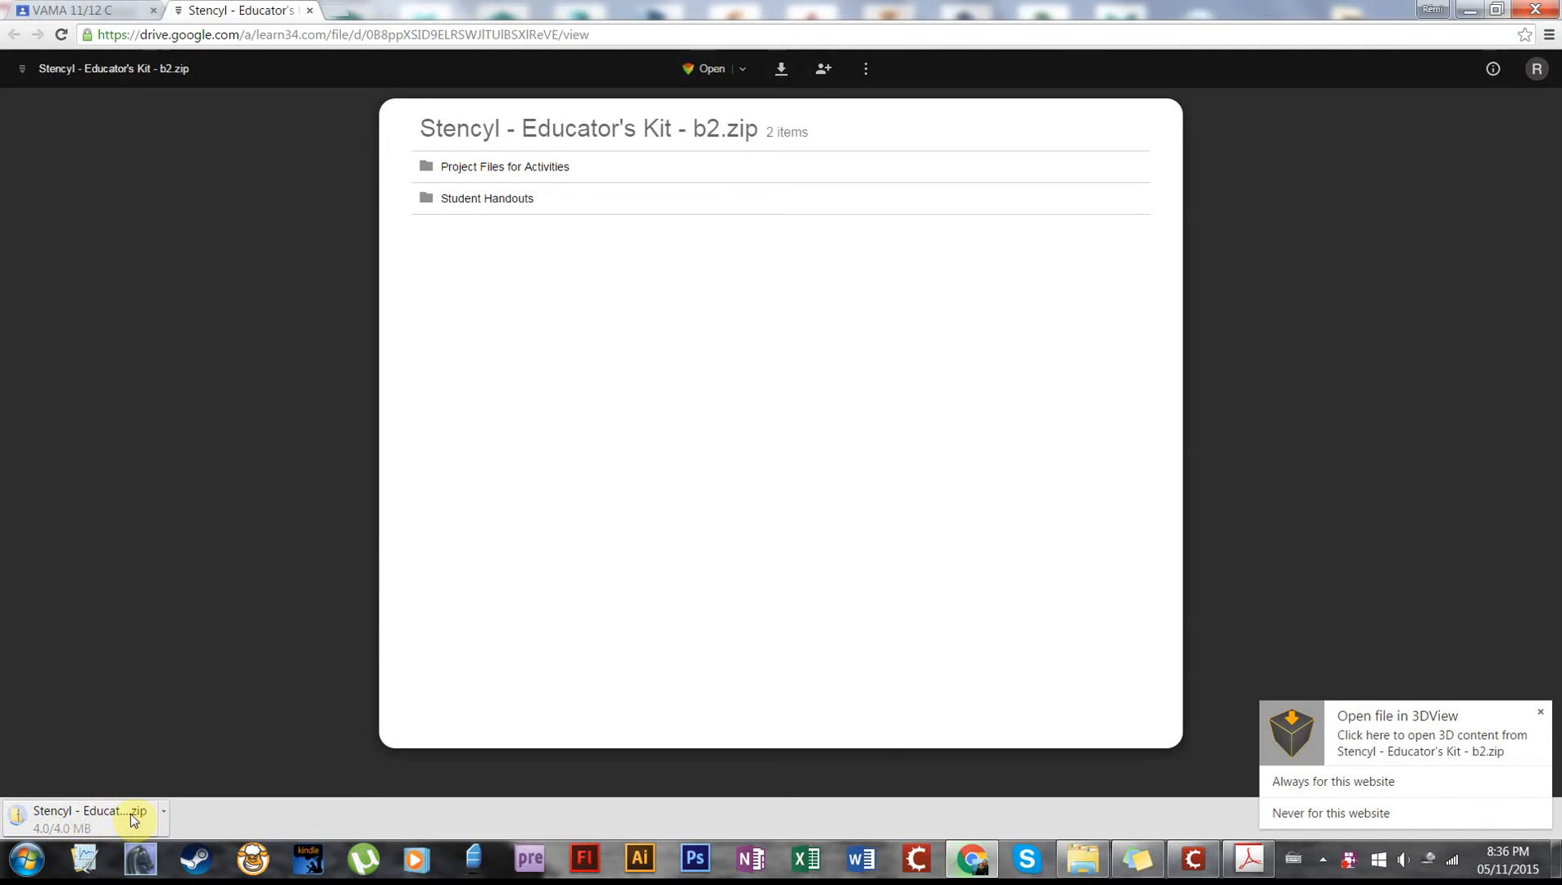
click(91, 818)
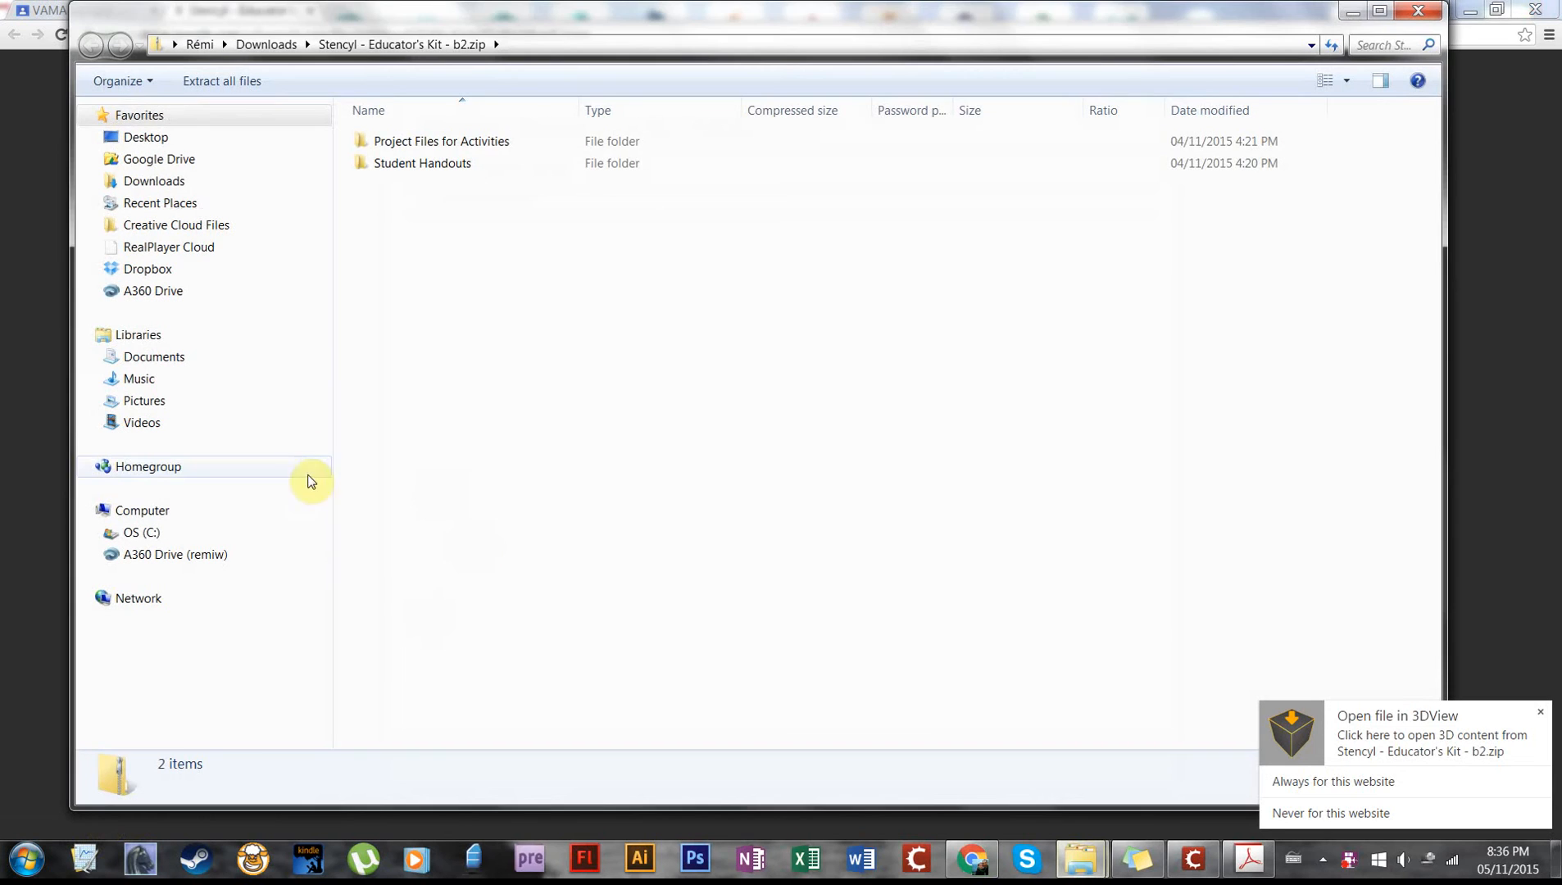
- Move and narrow the archive window, minimize the browser, then restore down and minimize the Lesson1-Activities PDF to reveal the desktop
drag(435, 236, 394, 187)
drag(783, 17, 710, 112)
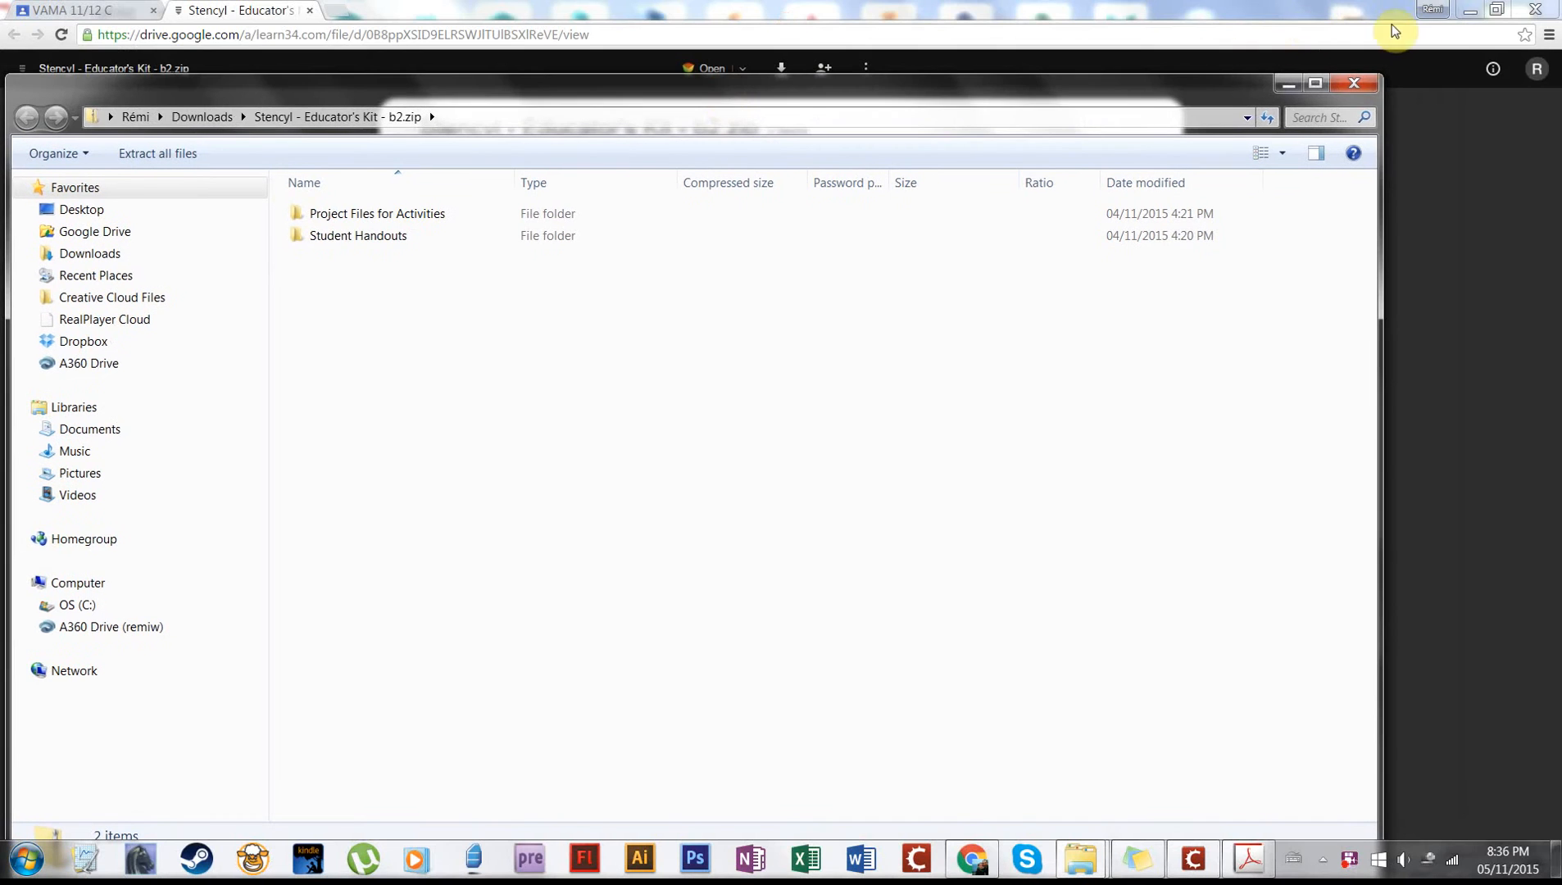
click(1469, 13)
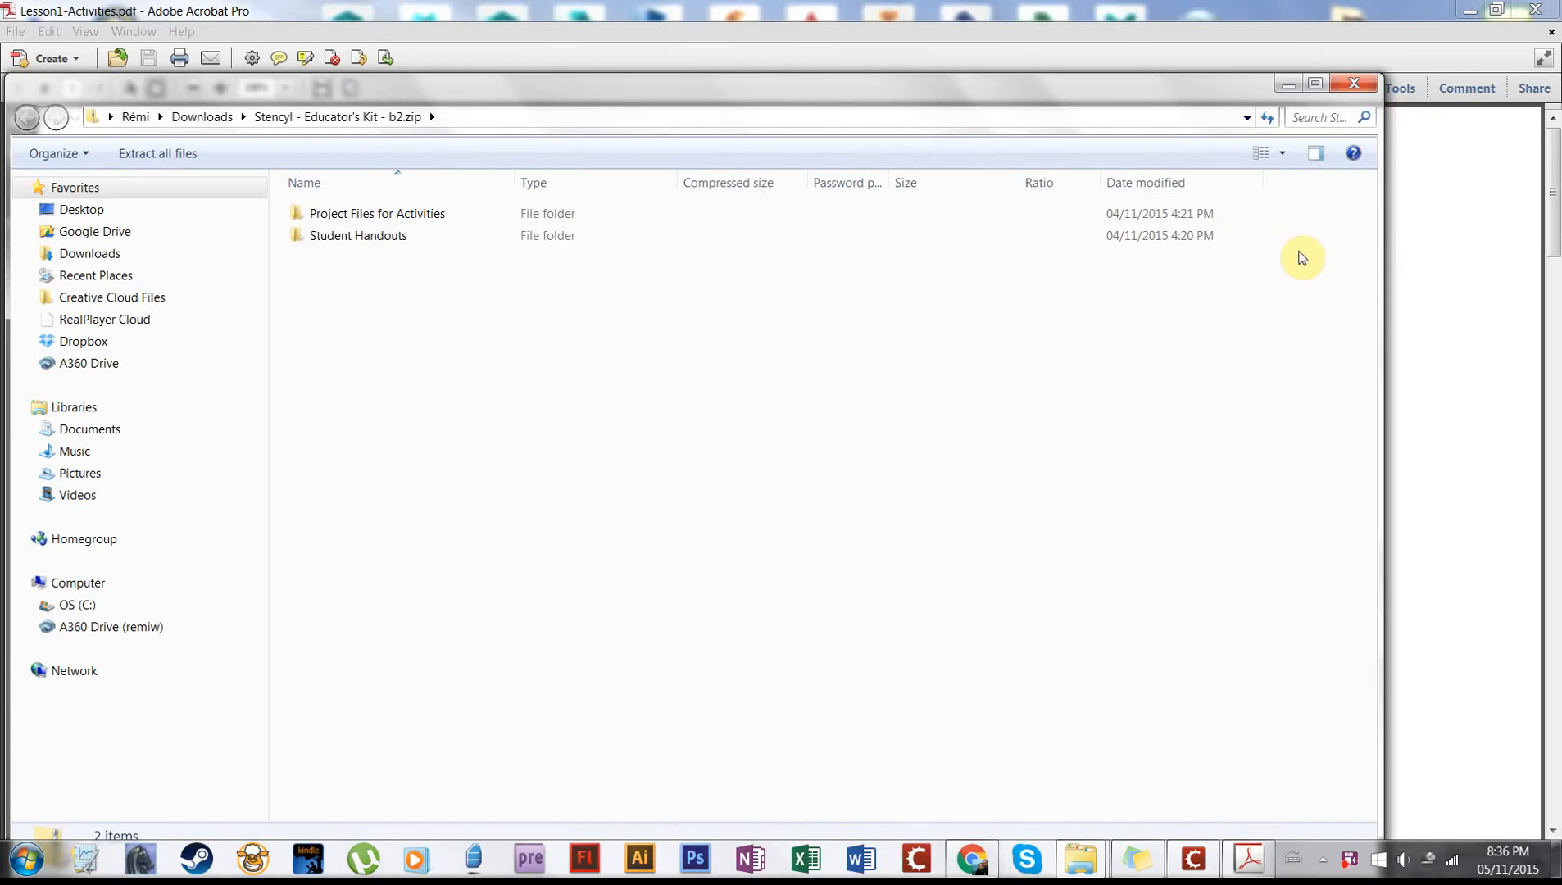
drag(1381, 219, 1000, 249)
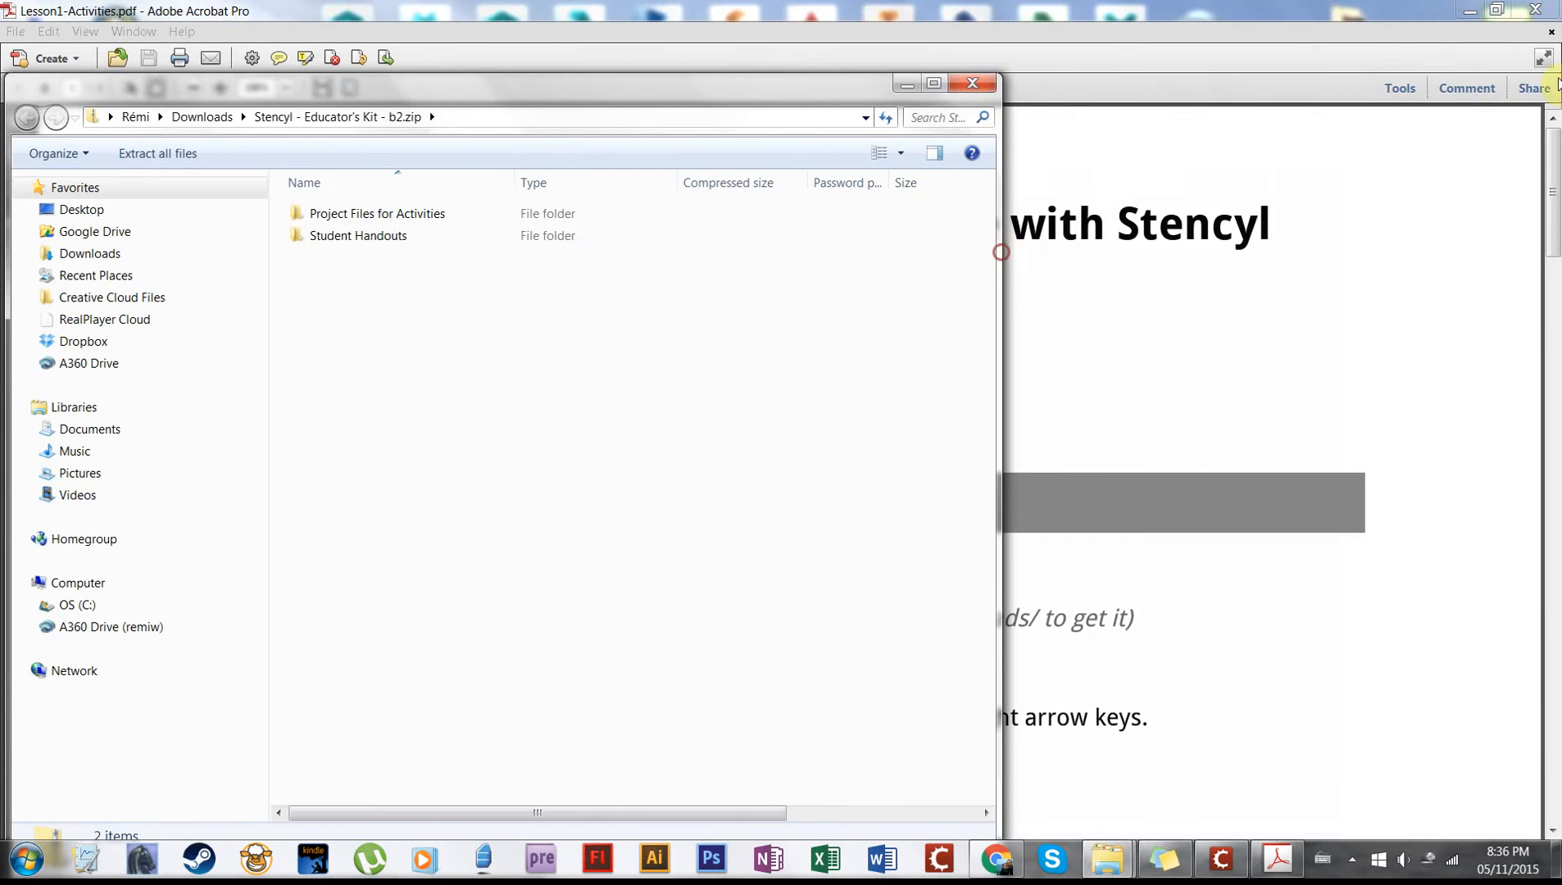
click(1496, 9)
click(1477, 11)
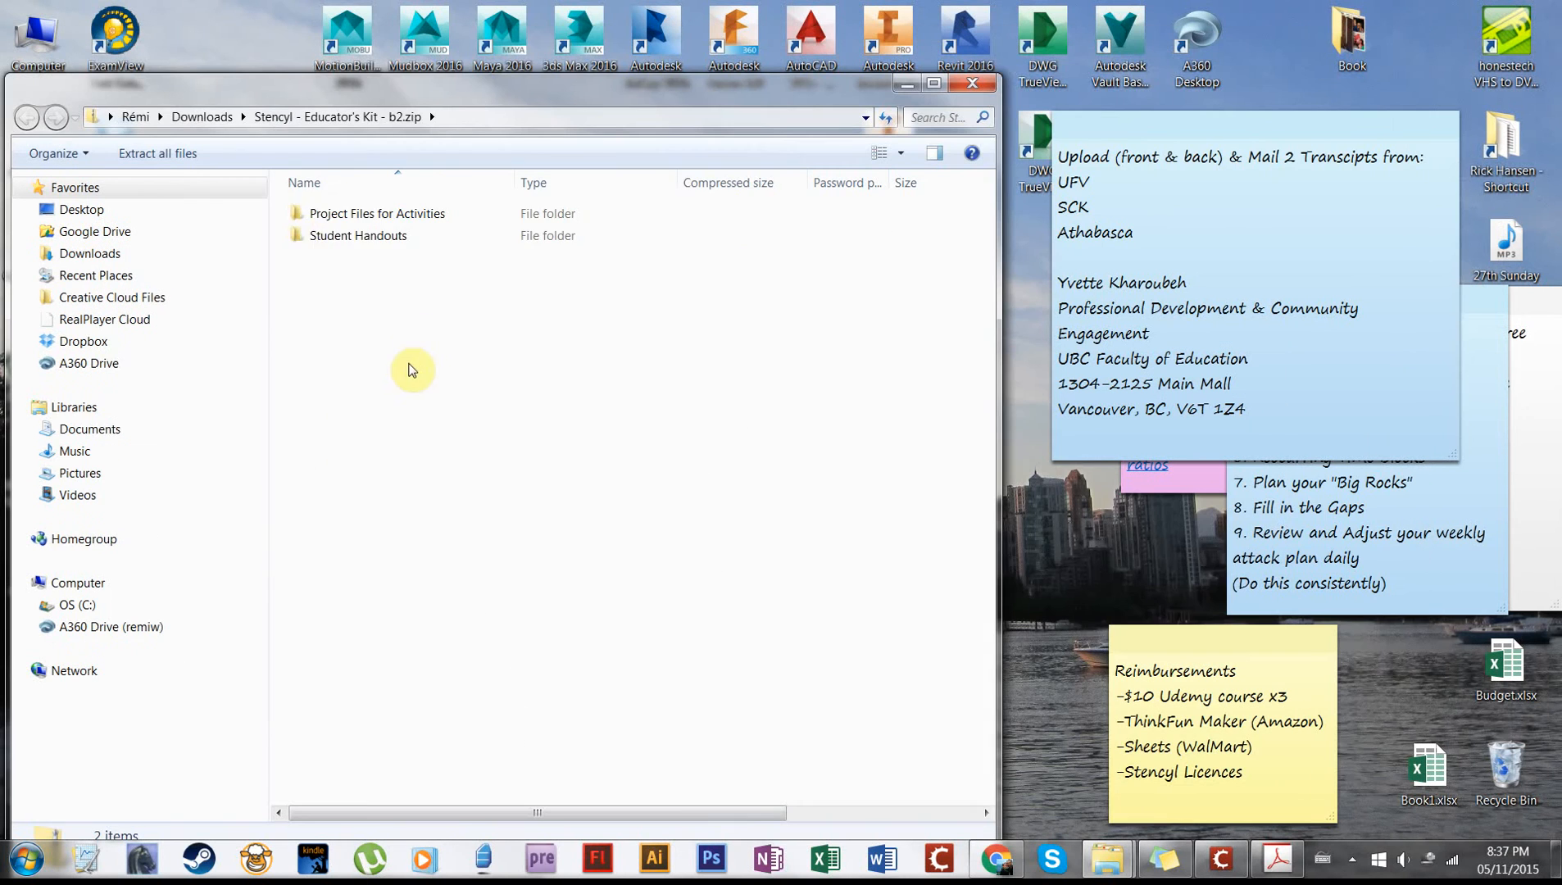
- Select the Project Files for Activities and Student Handouts folders in the archive, then close its window
drag(411, 370, 295, 194)
drag(453, 235, 583, 245)
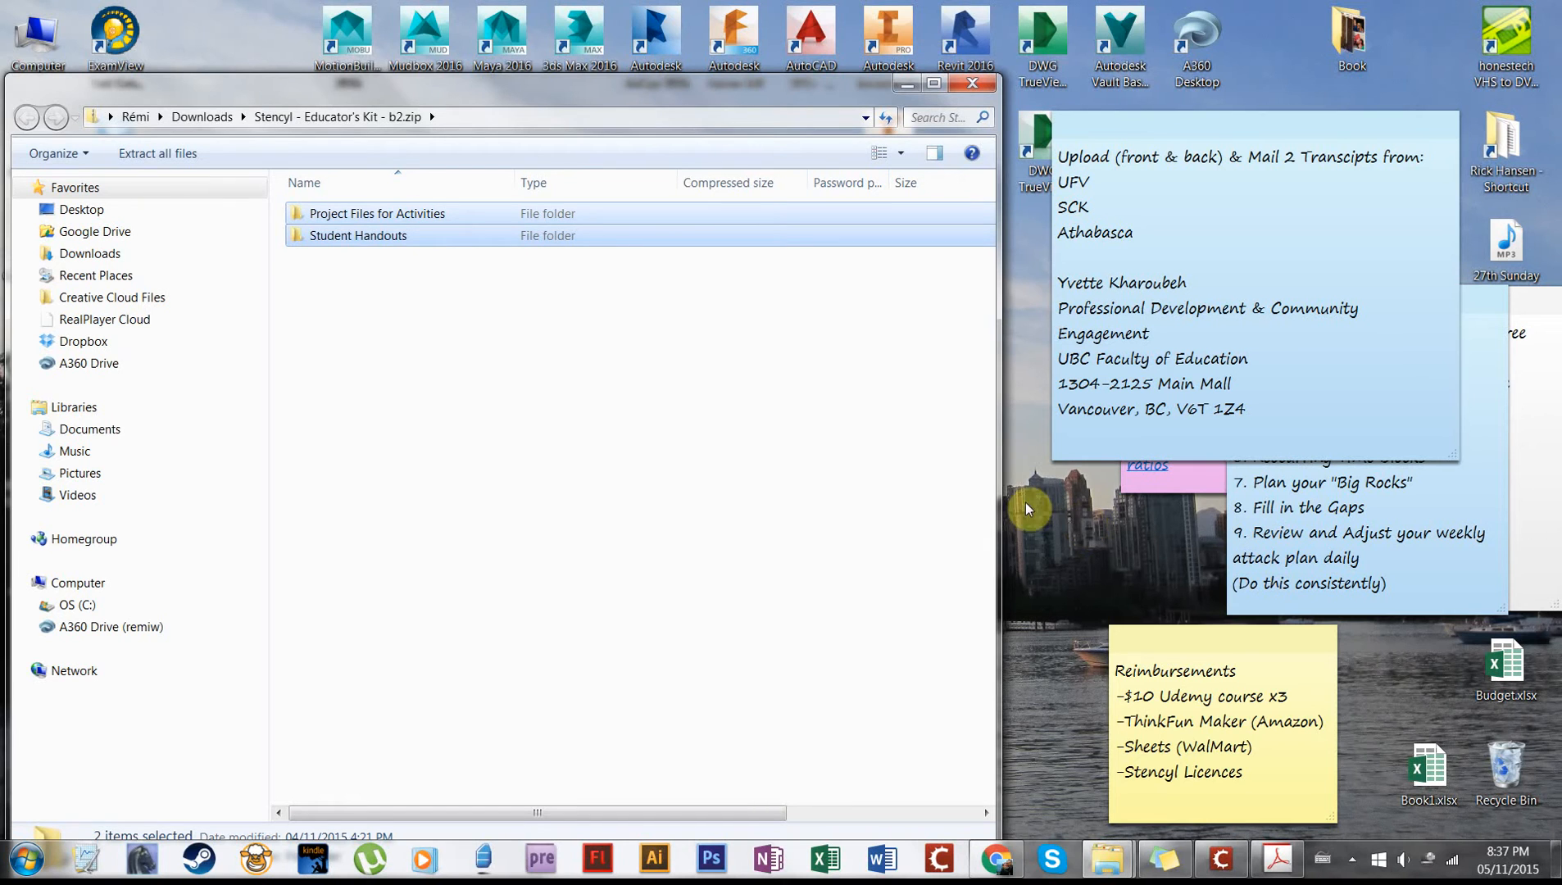
drag(348, 214, 653, 275)
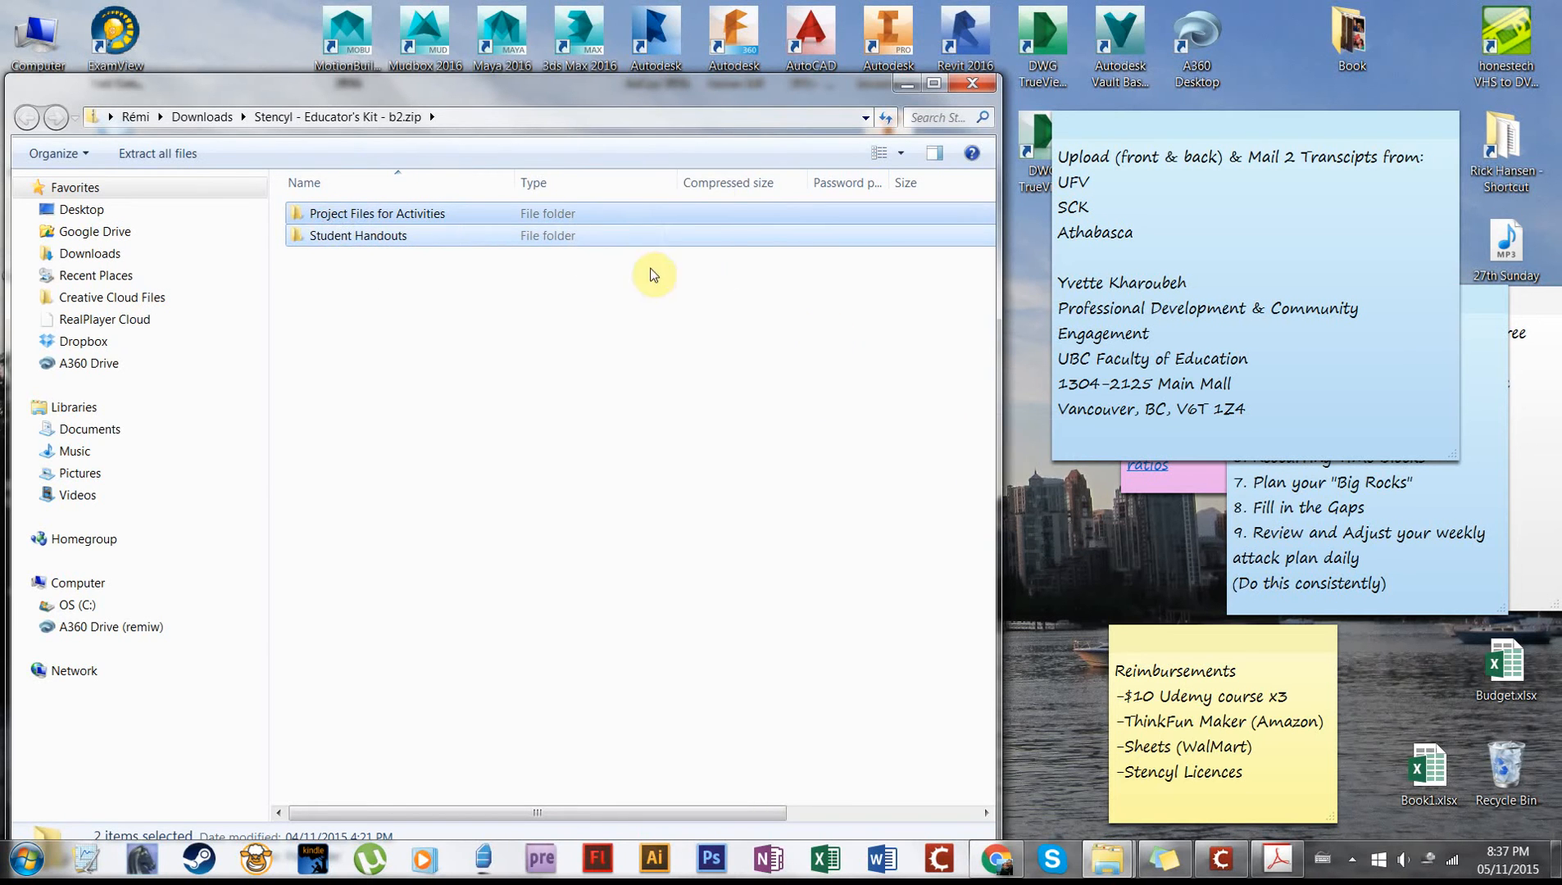
click(973, 84)
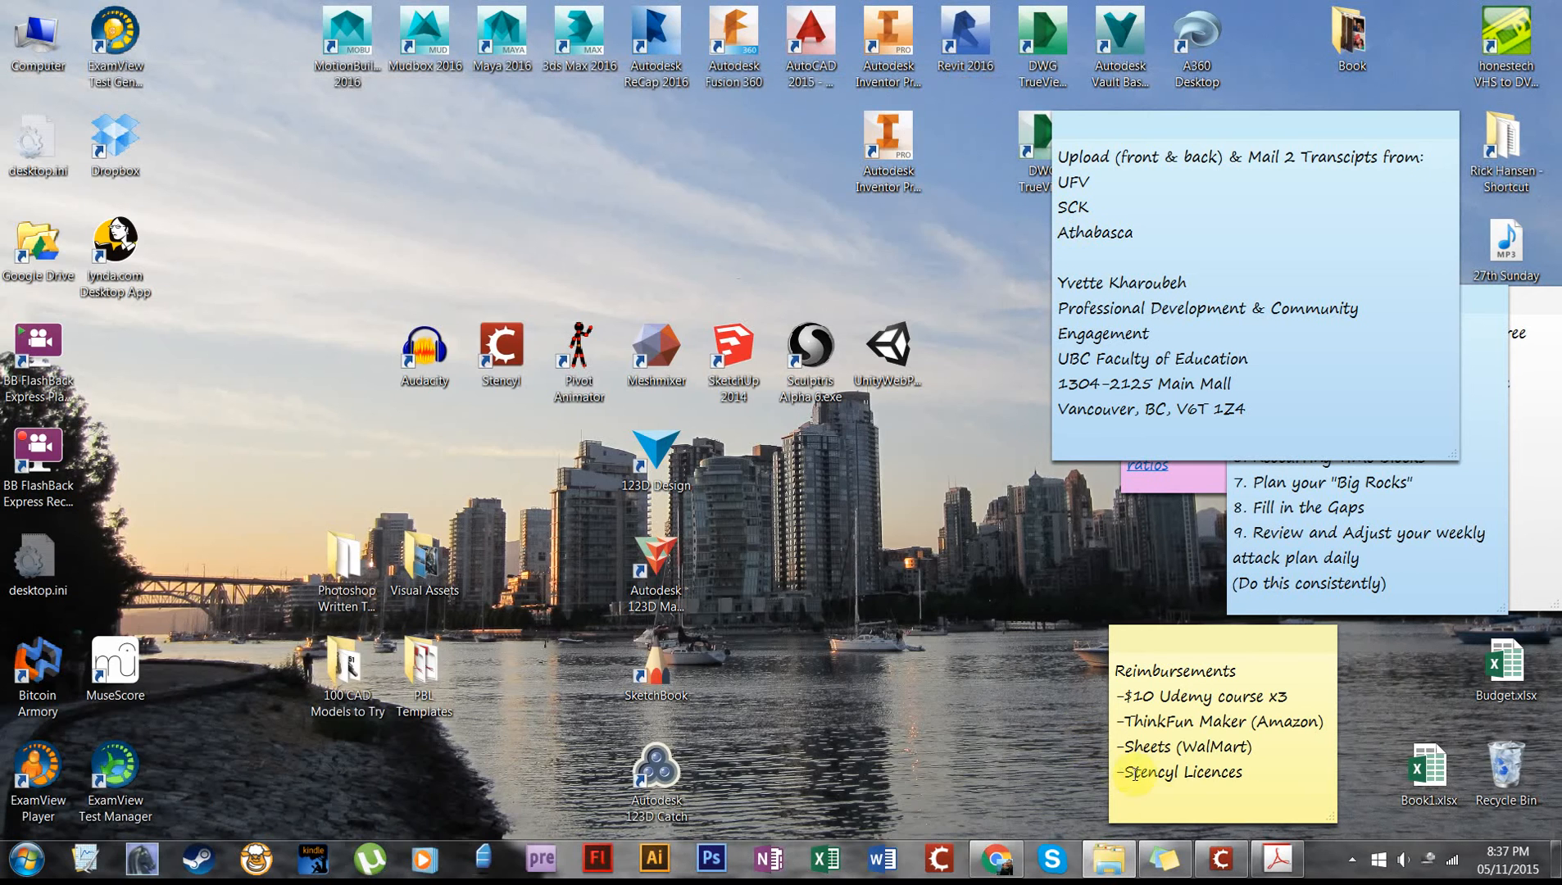
- Return to the class stream in Chrome, highlight the hand-out folder path for the Stencyl shortcut, and close the archive preview
click(996, 858)
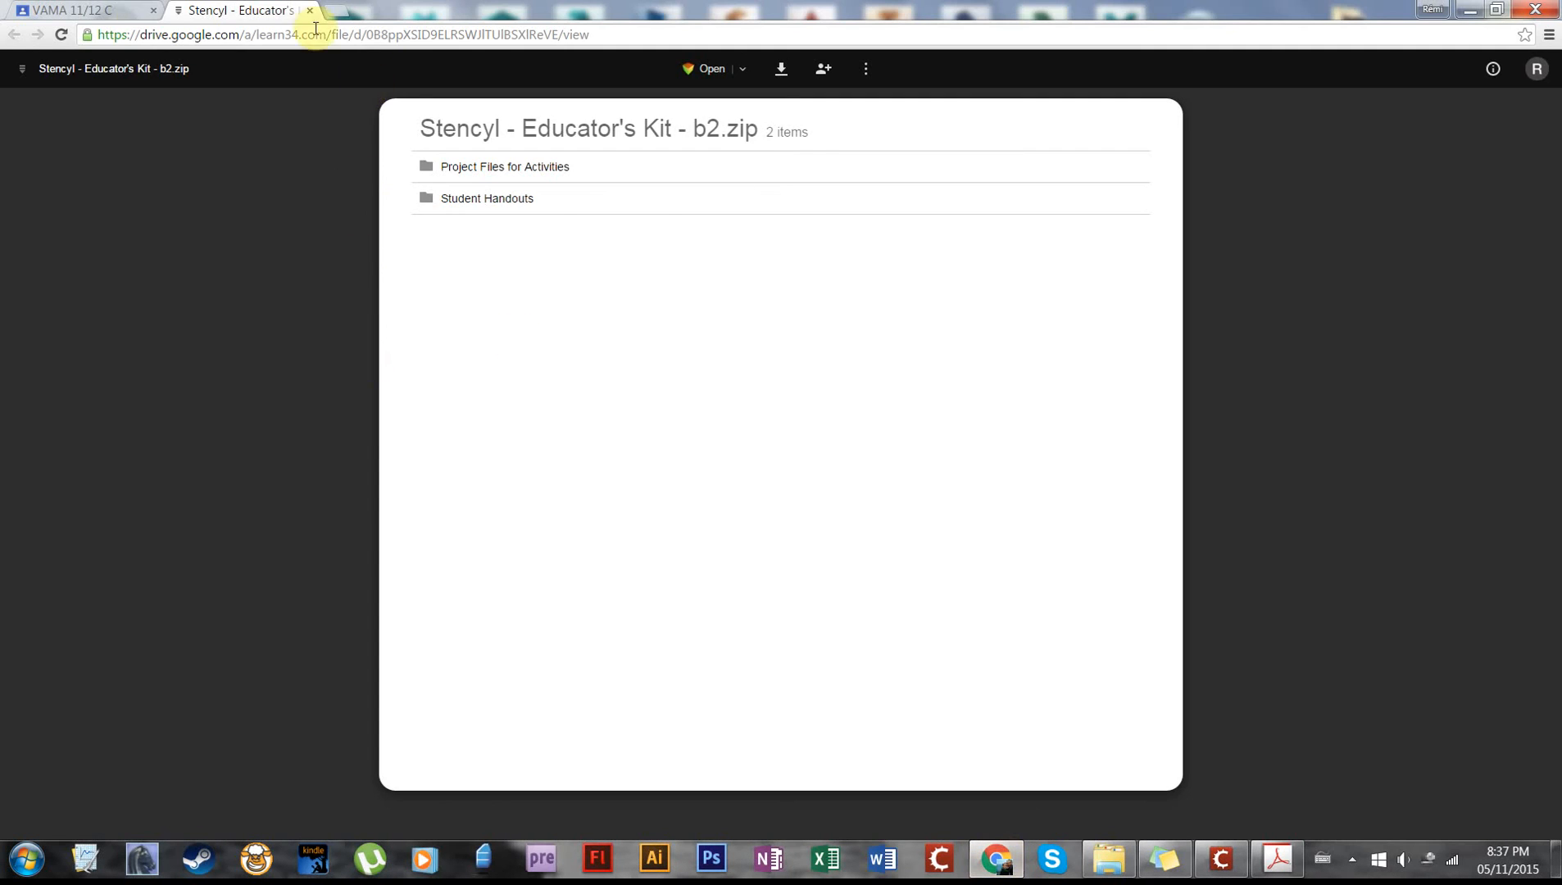
click(74, 10)
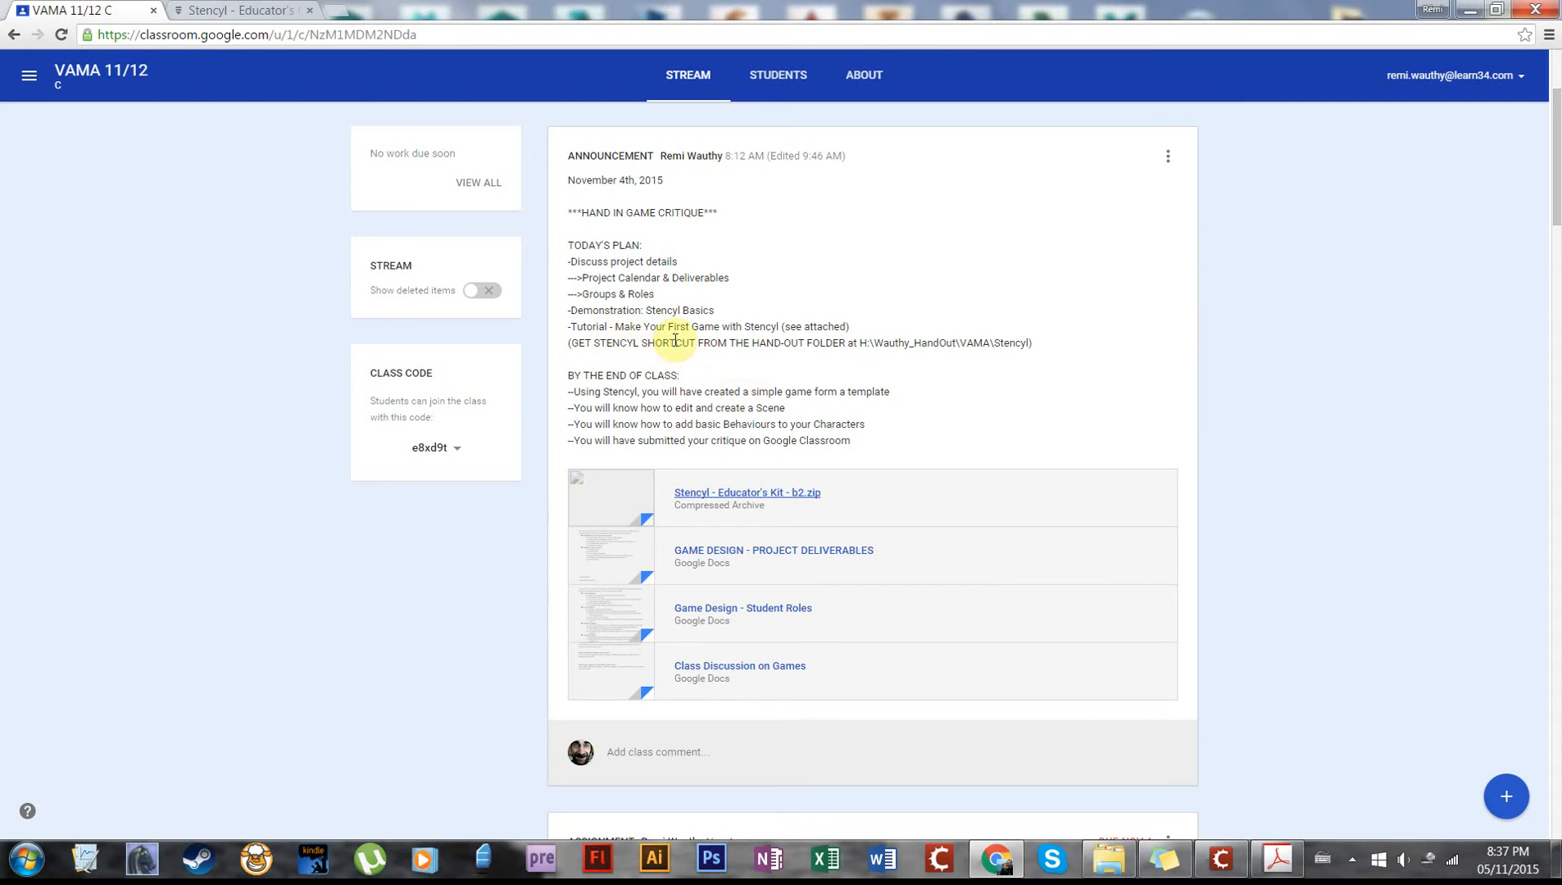
drag(859, 342, 1028, 334)
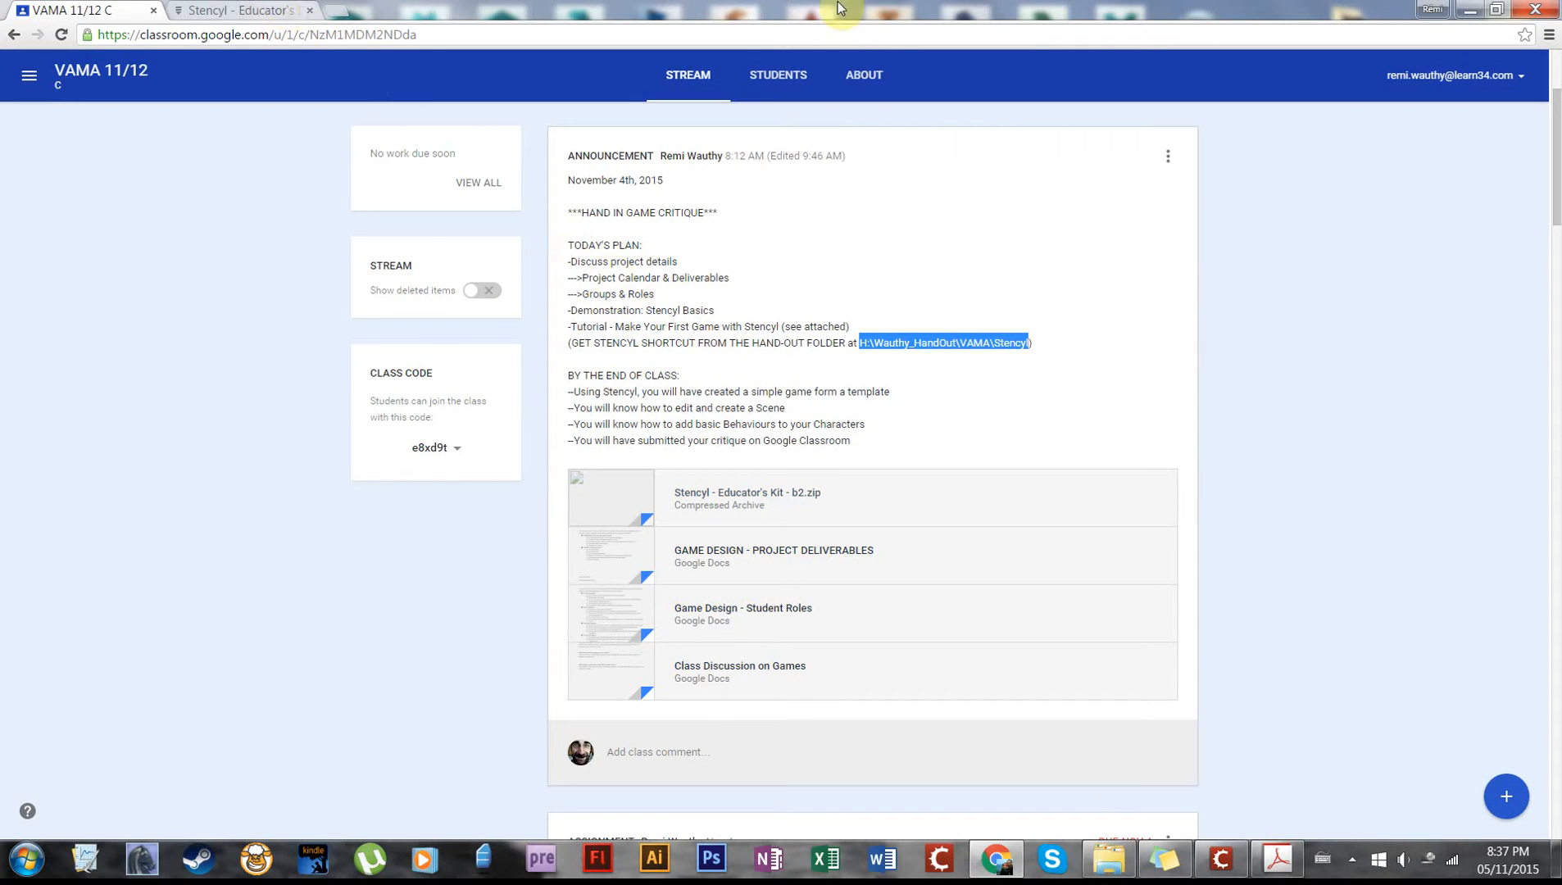
click(307, 11)
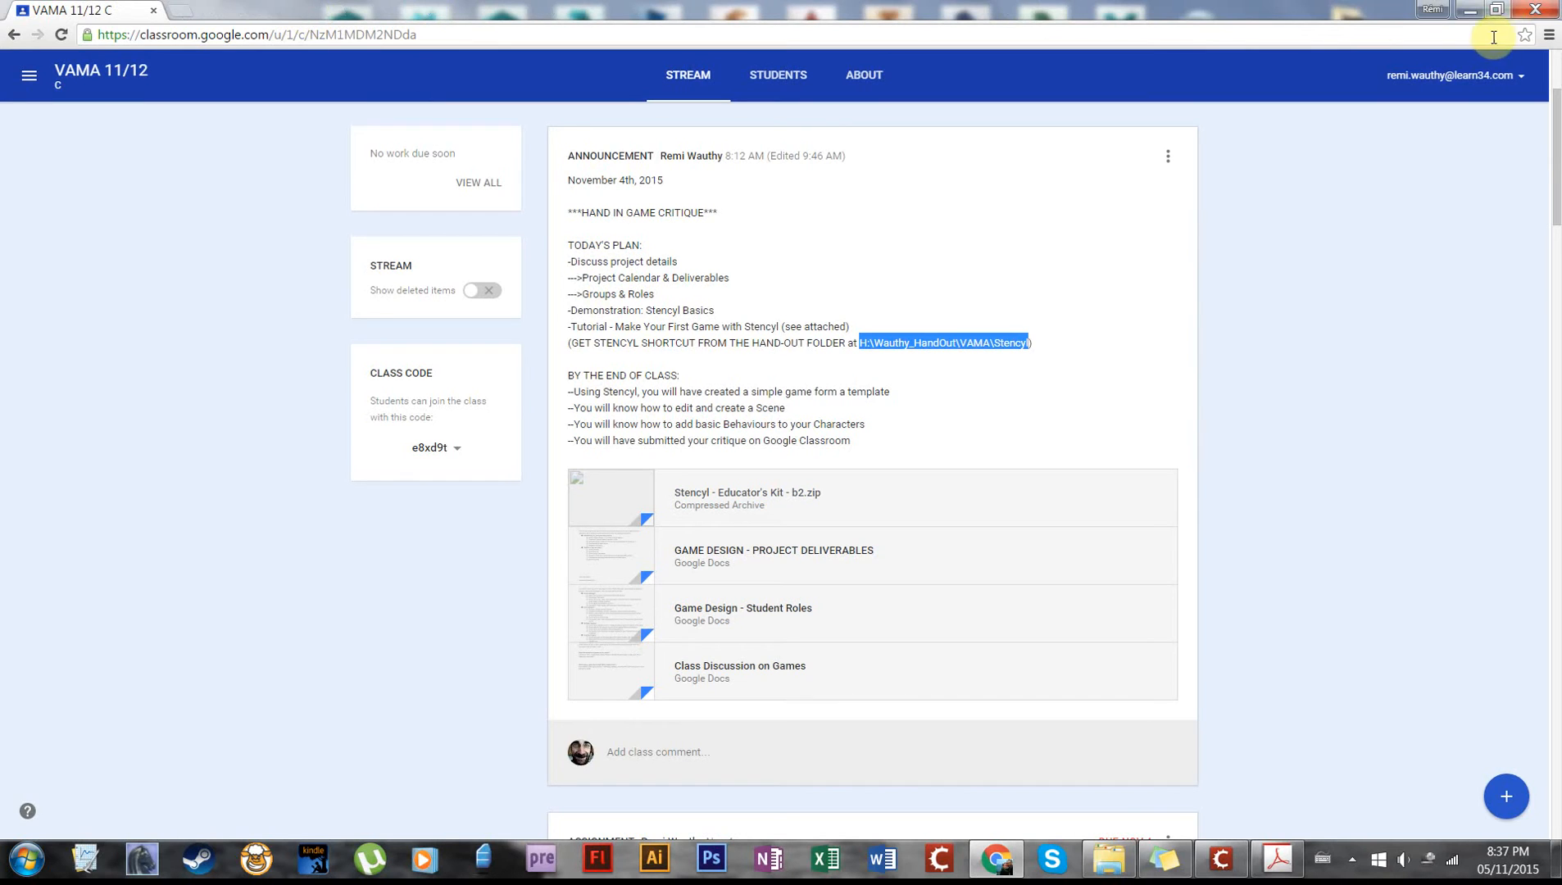
- Bring up the Lesson1-Activities PDF, switch to Stencyl, and delete the existing project1 game
click(1276, 861)
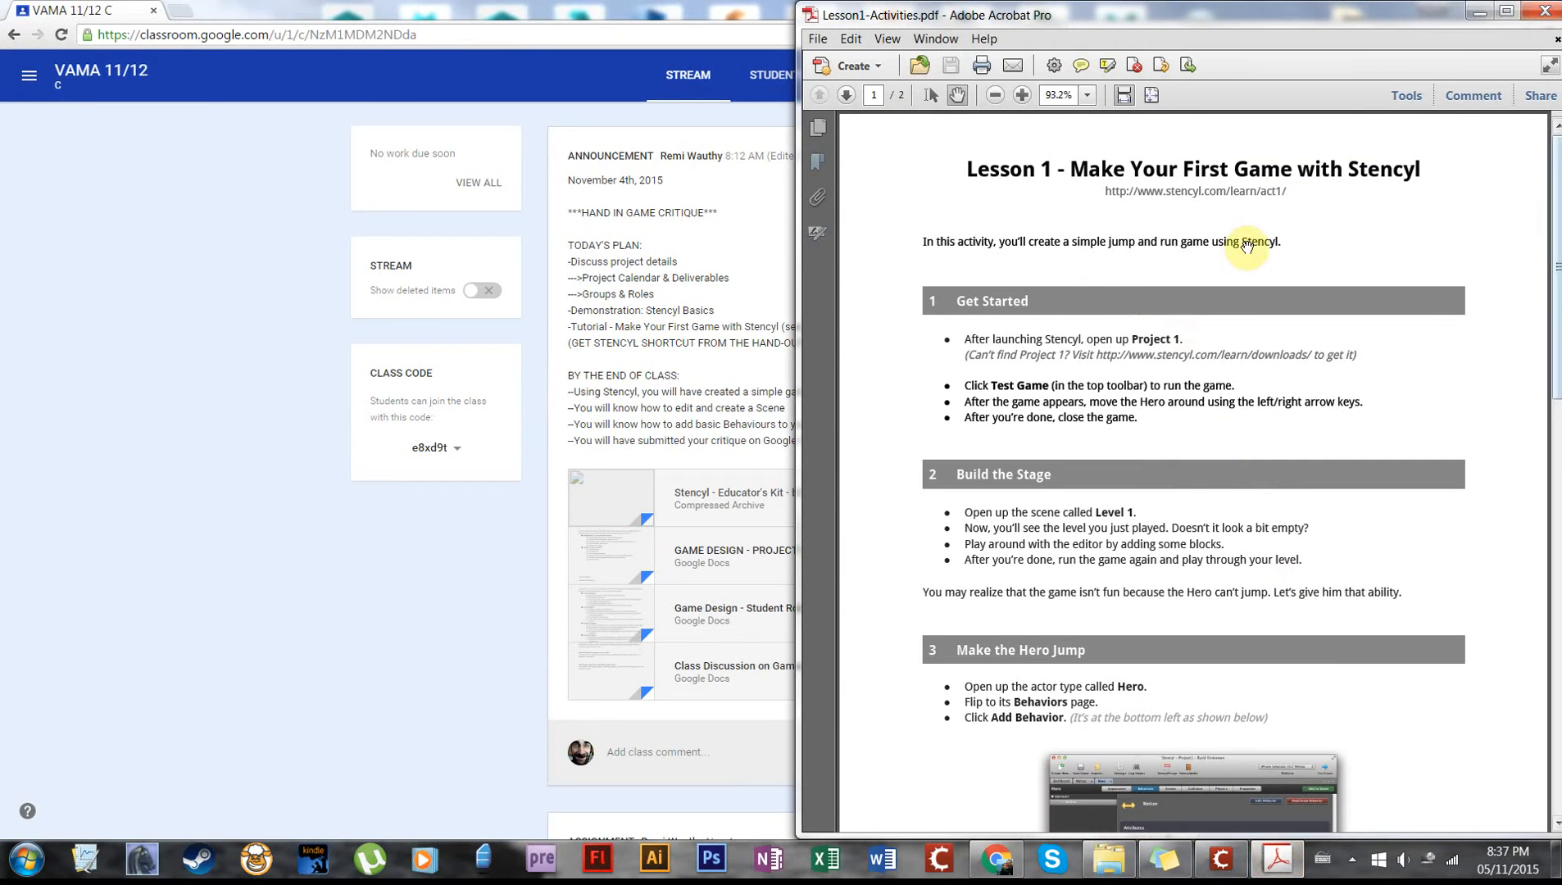
click(1210, 862)
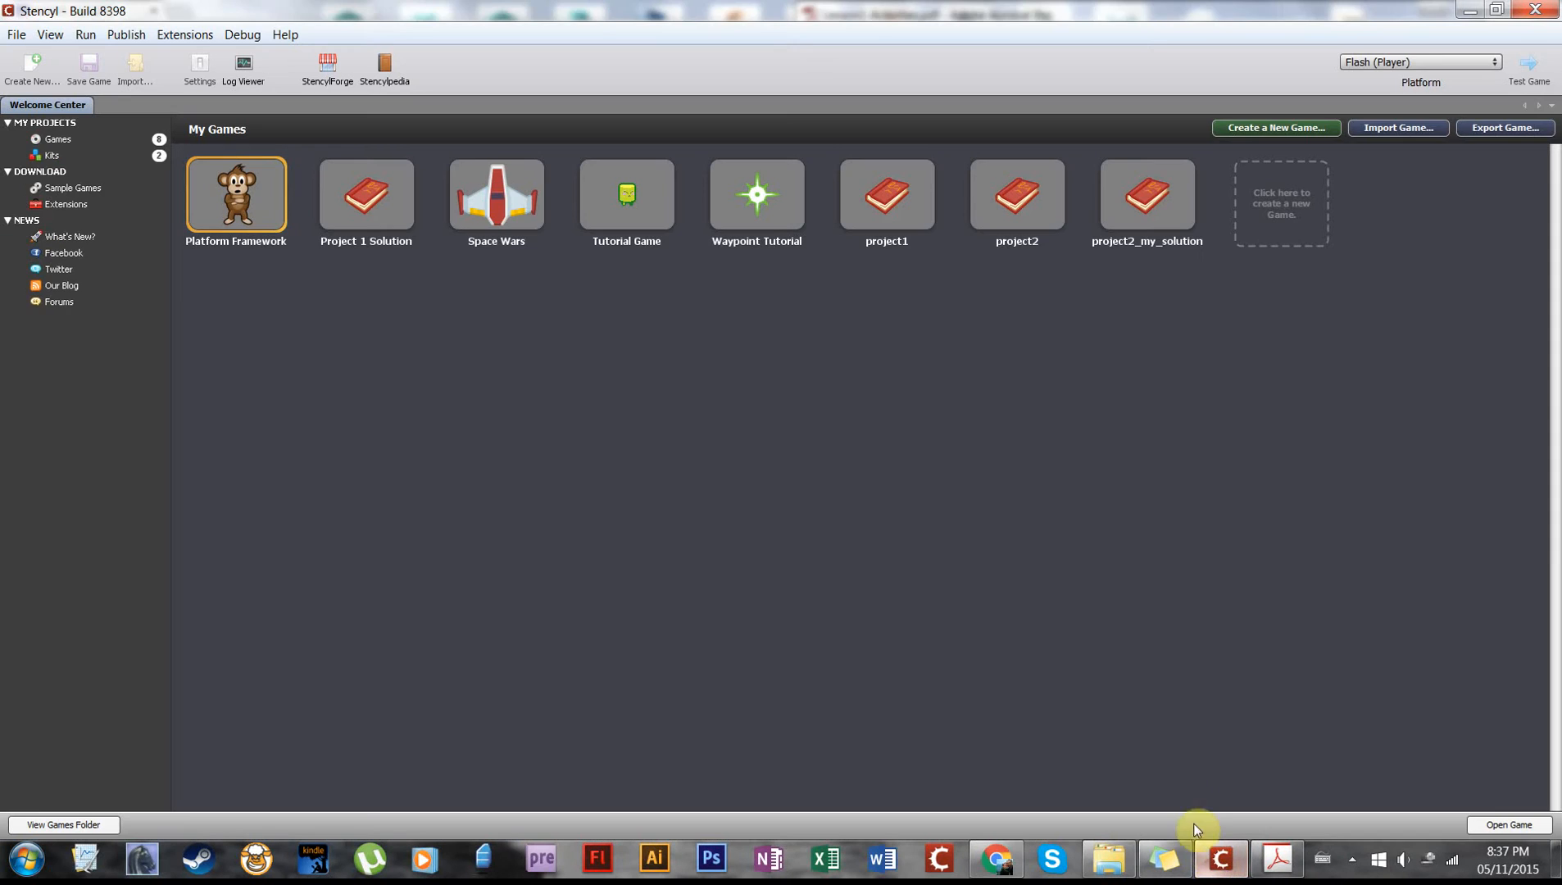
key(alt+Tab)
click(363, 298)
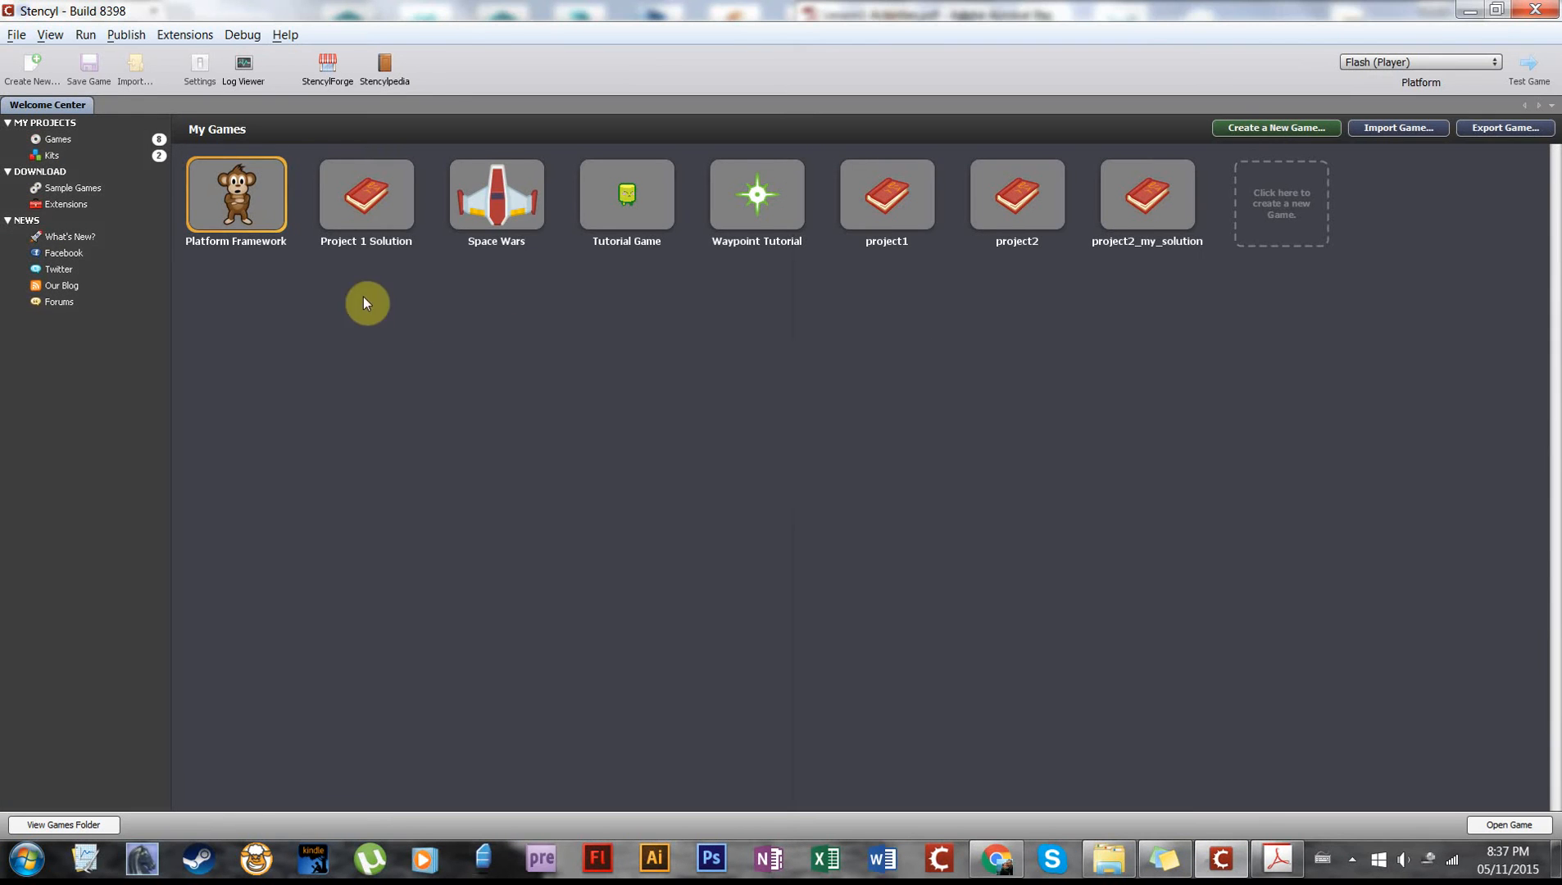
click(936, 158)
click(842, 473)
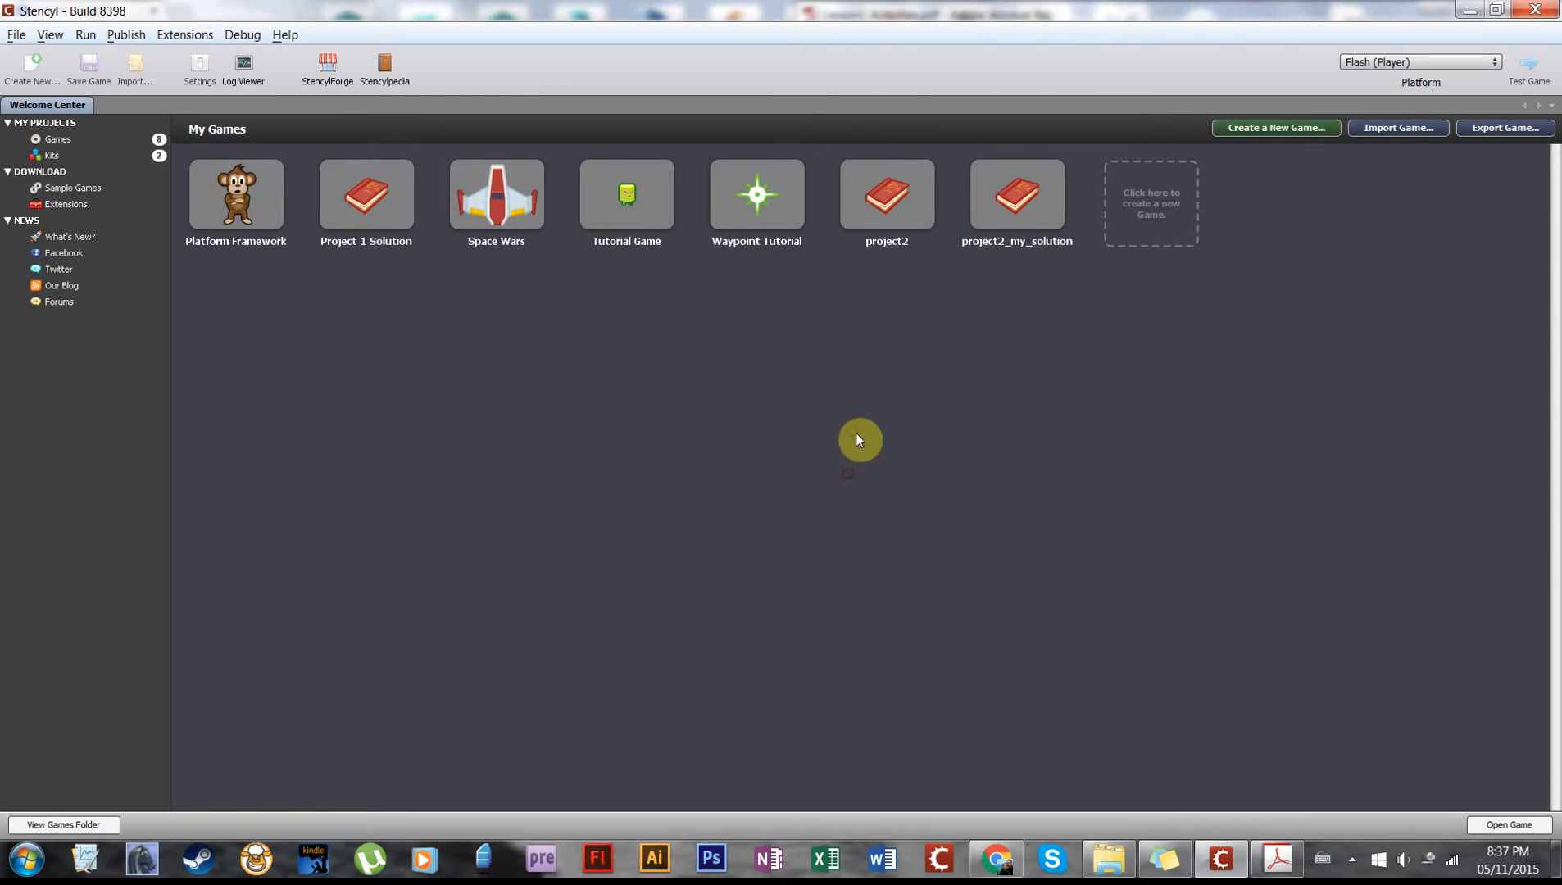
- Arrange the Stencyl window in the half of the screen beside the Lesson1-Activities PDF
key(alt+Tab)
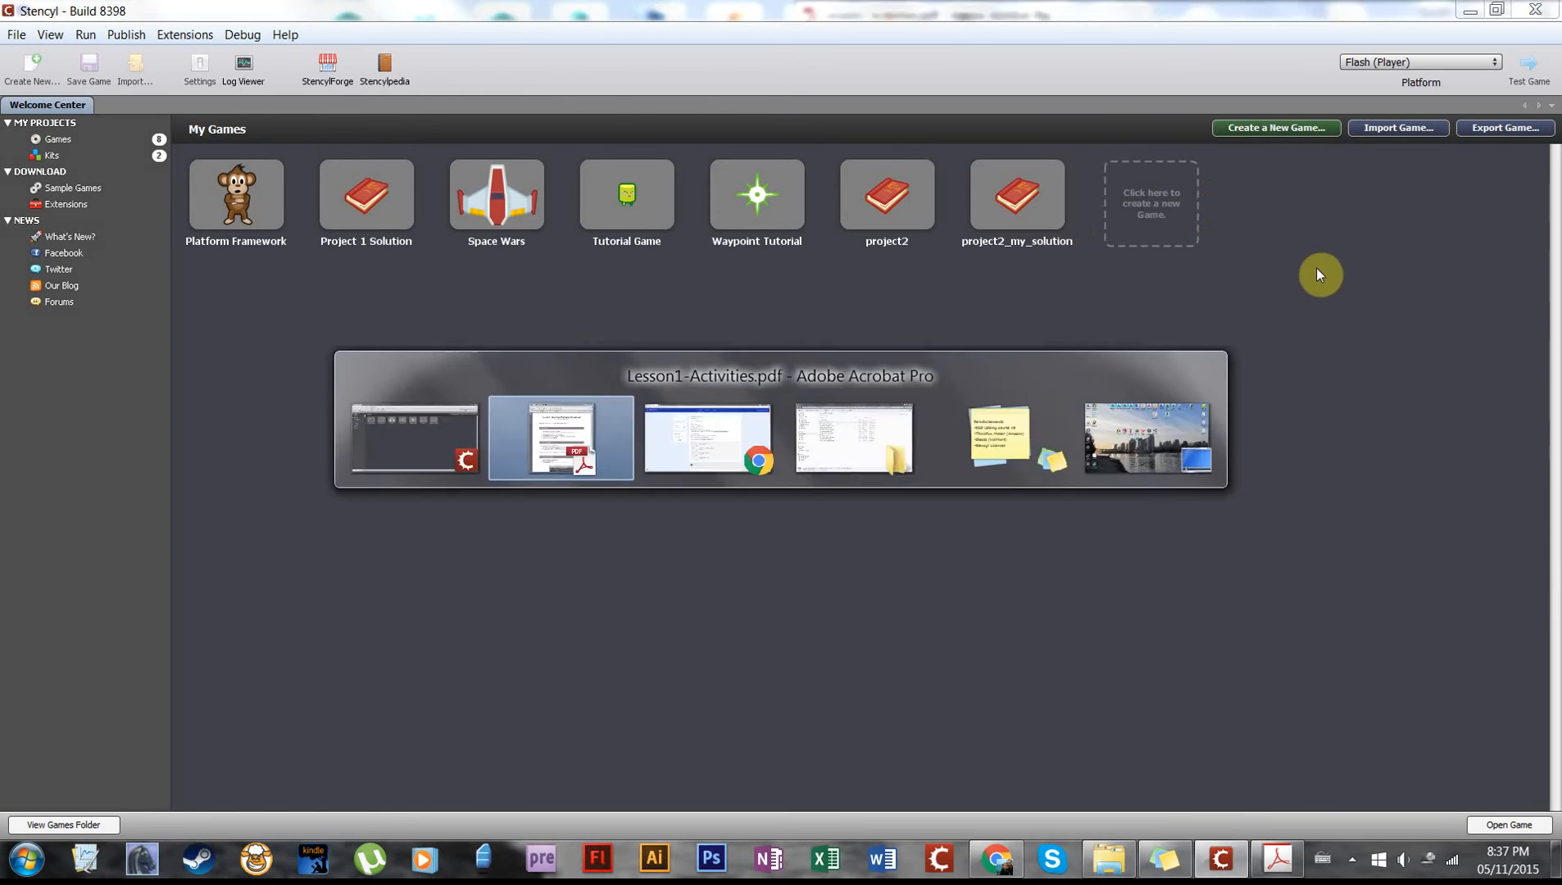
click(659, 377)
drag(819, 3, 1, 123)
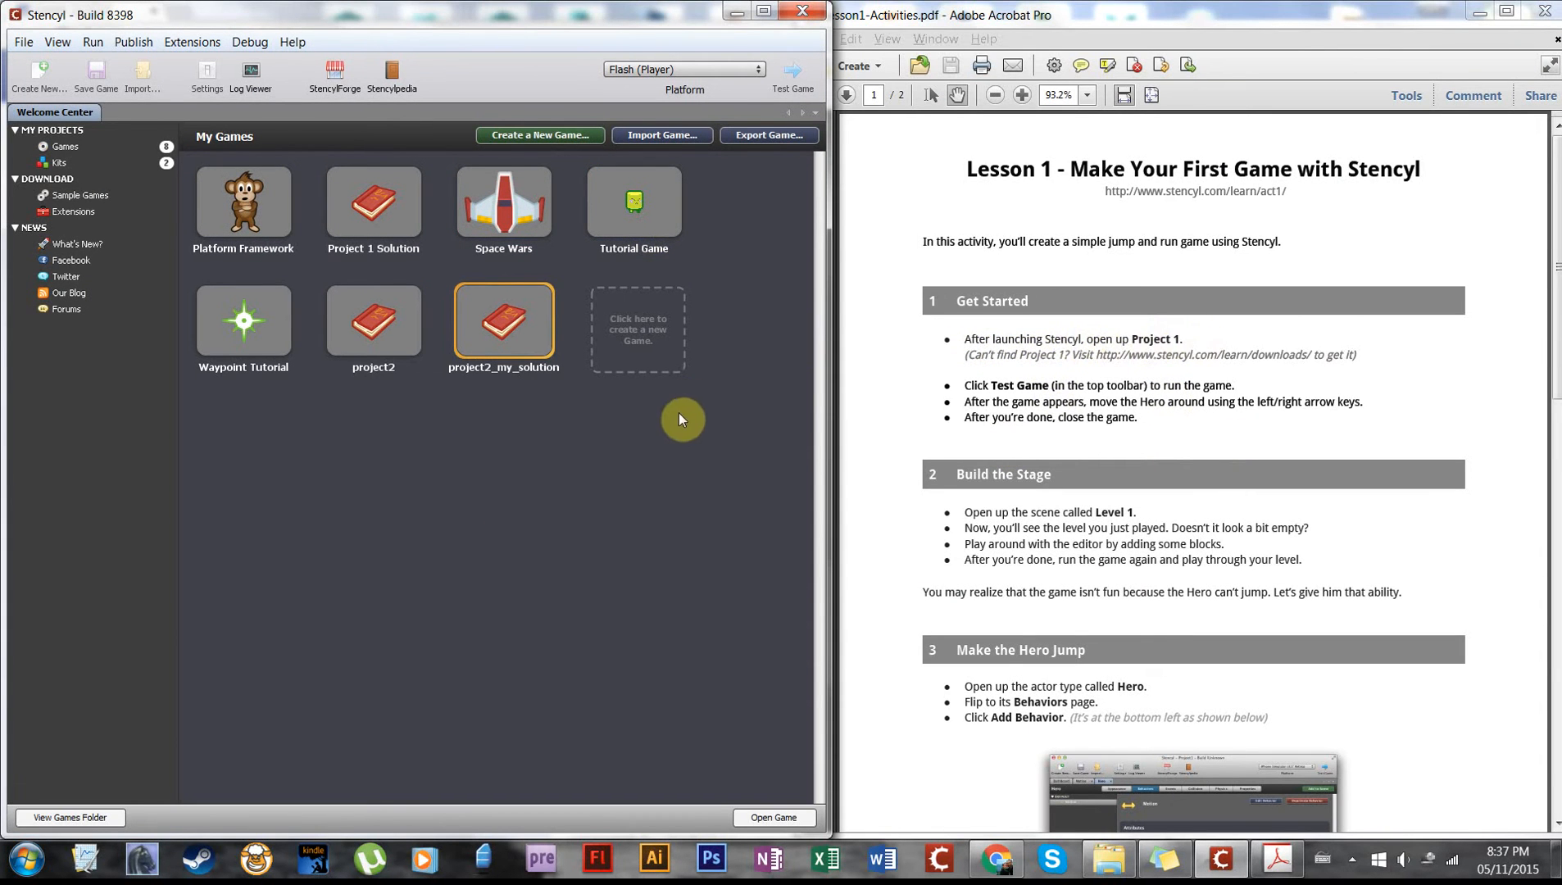
- Start importing a game and browse through the Documents library to the Teaching - West Coast folder
click(660, 135)
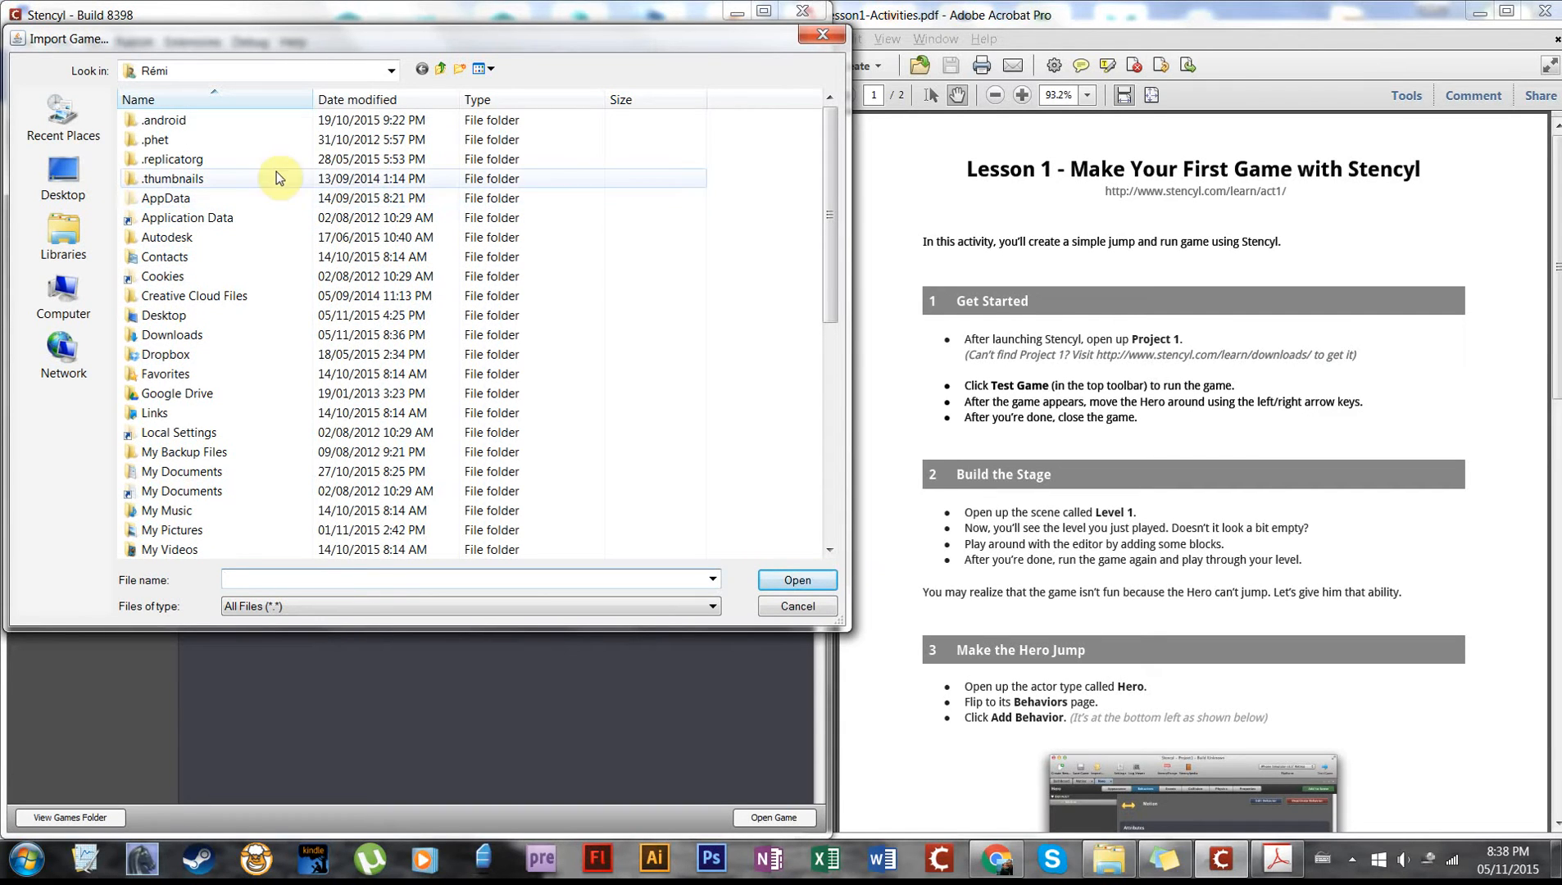
click(72, 212)
double_click(199, 115)
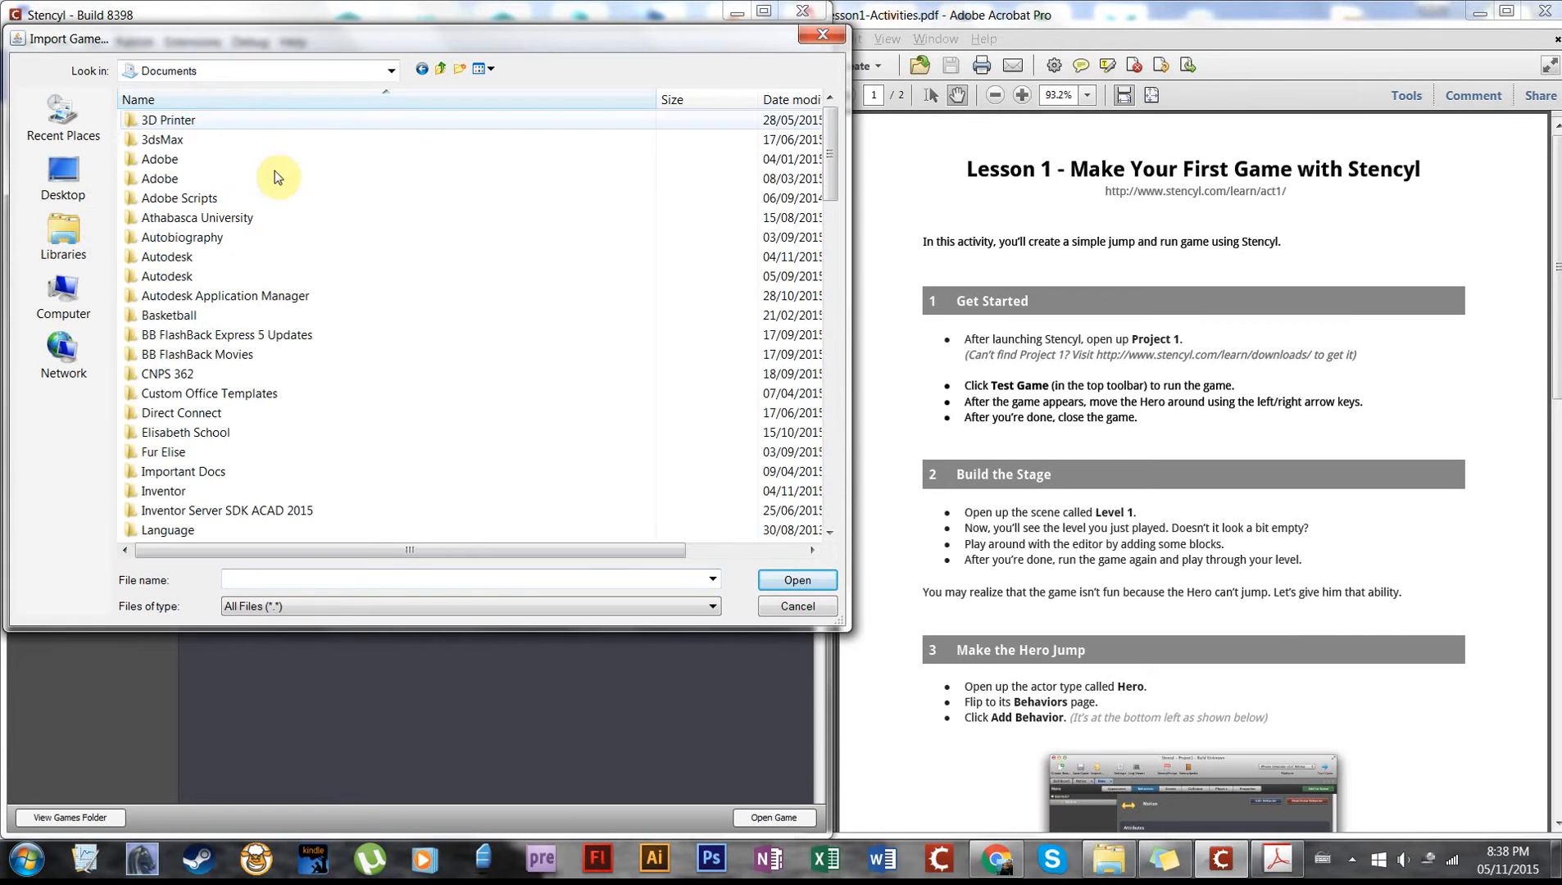
scroll(176, 452, down, 18)
scroll(190, 446, up, 5)
click(219, 375)
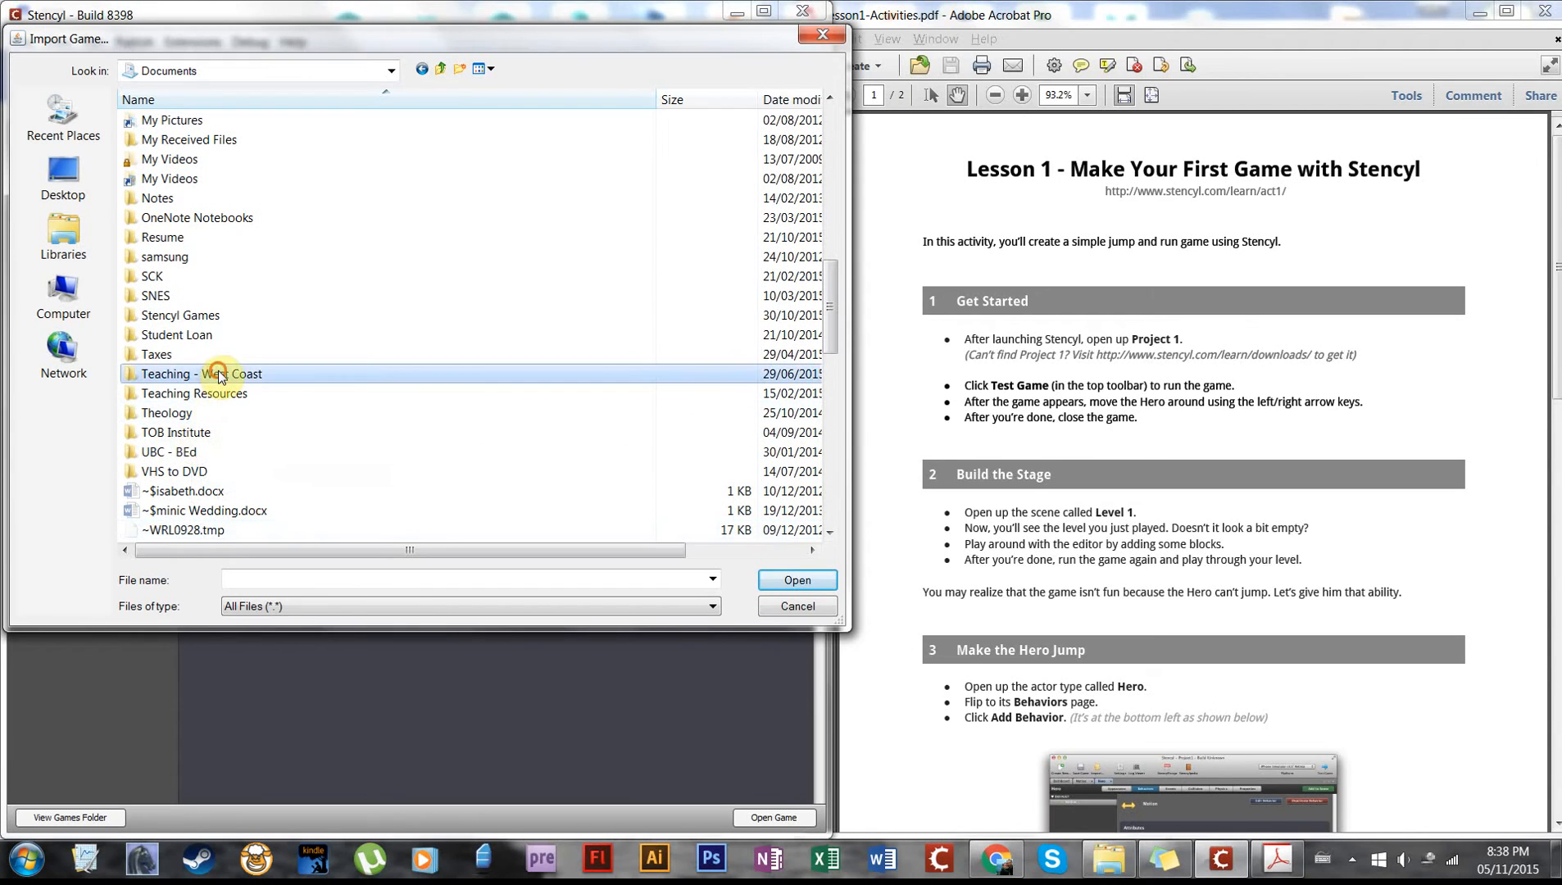
double_click(172, 374)
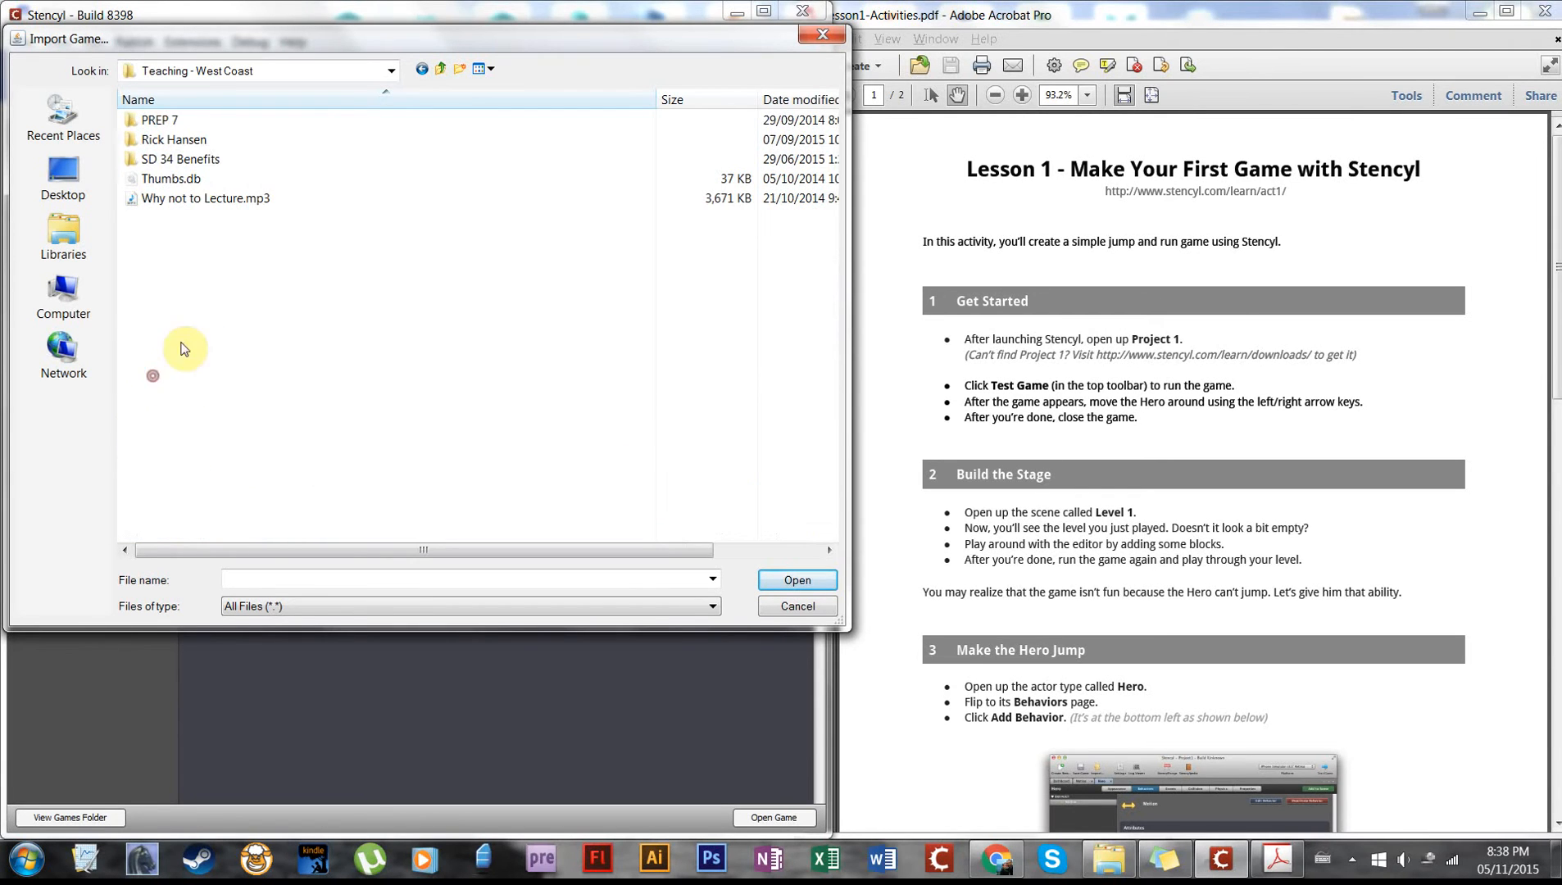
- Import project1.stencyl from Rick Hansen > VAMA 11&12 - 2015-2016 > Stencyl - Teaching > Stencyl - Educator's Kit - b2 > Project Files for Activities
double_click(184, 141)
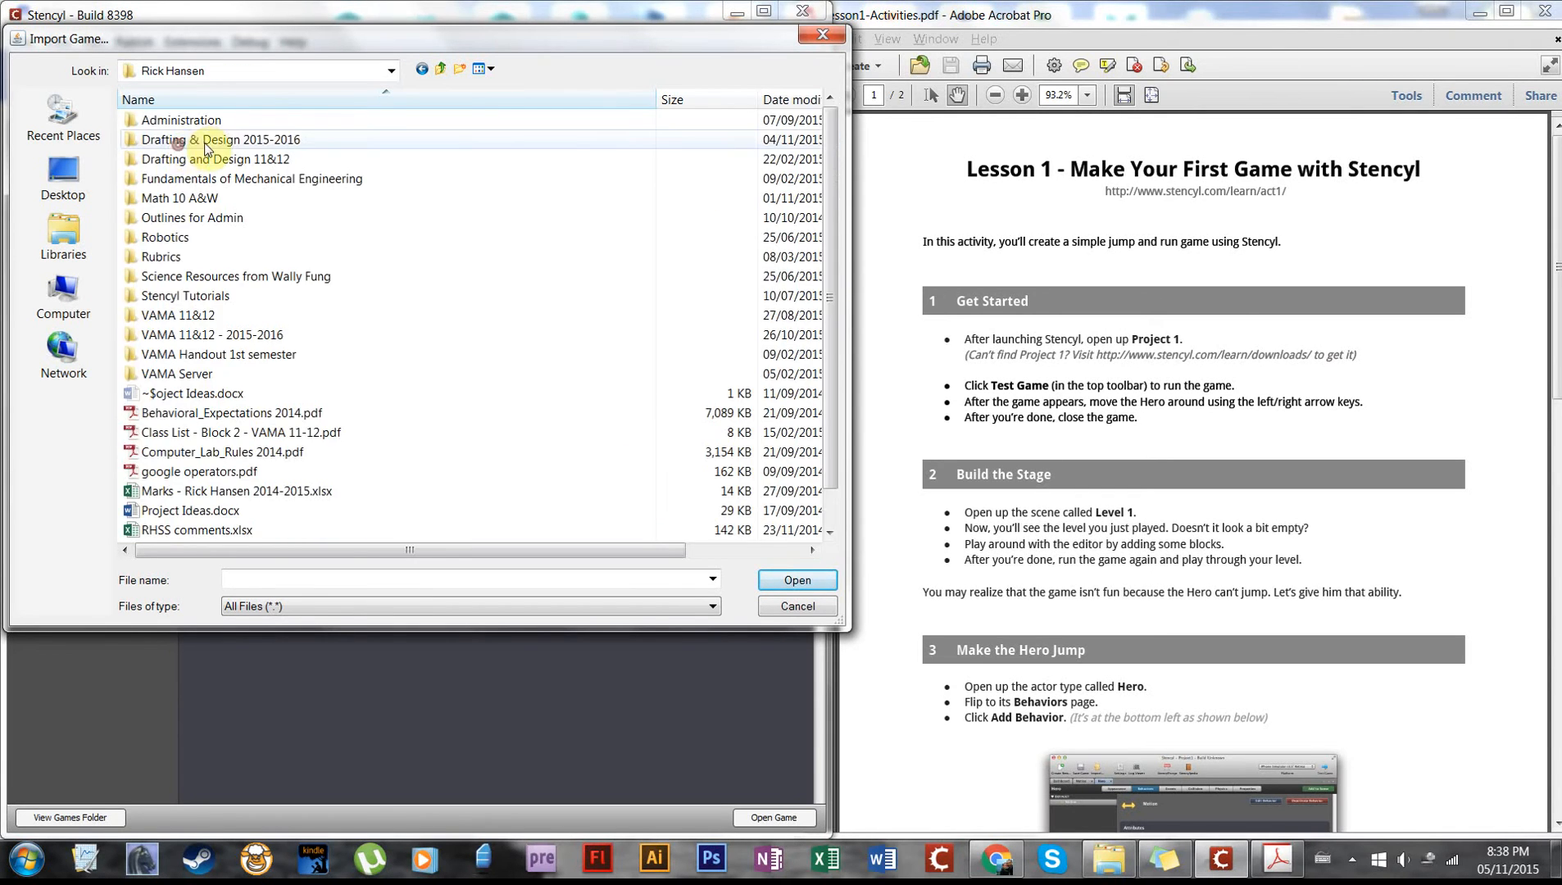
double_click(202, 334)
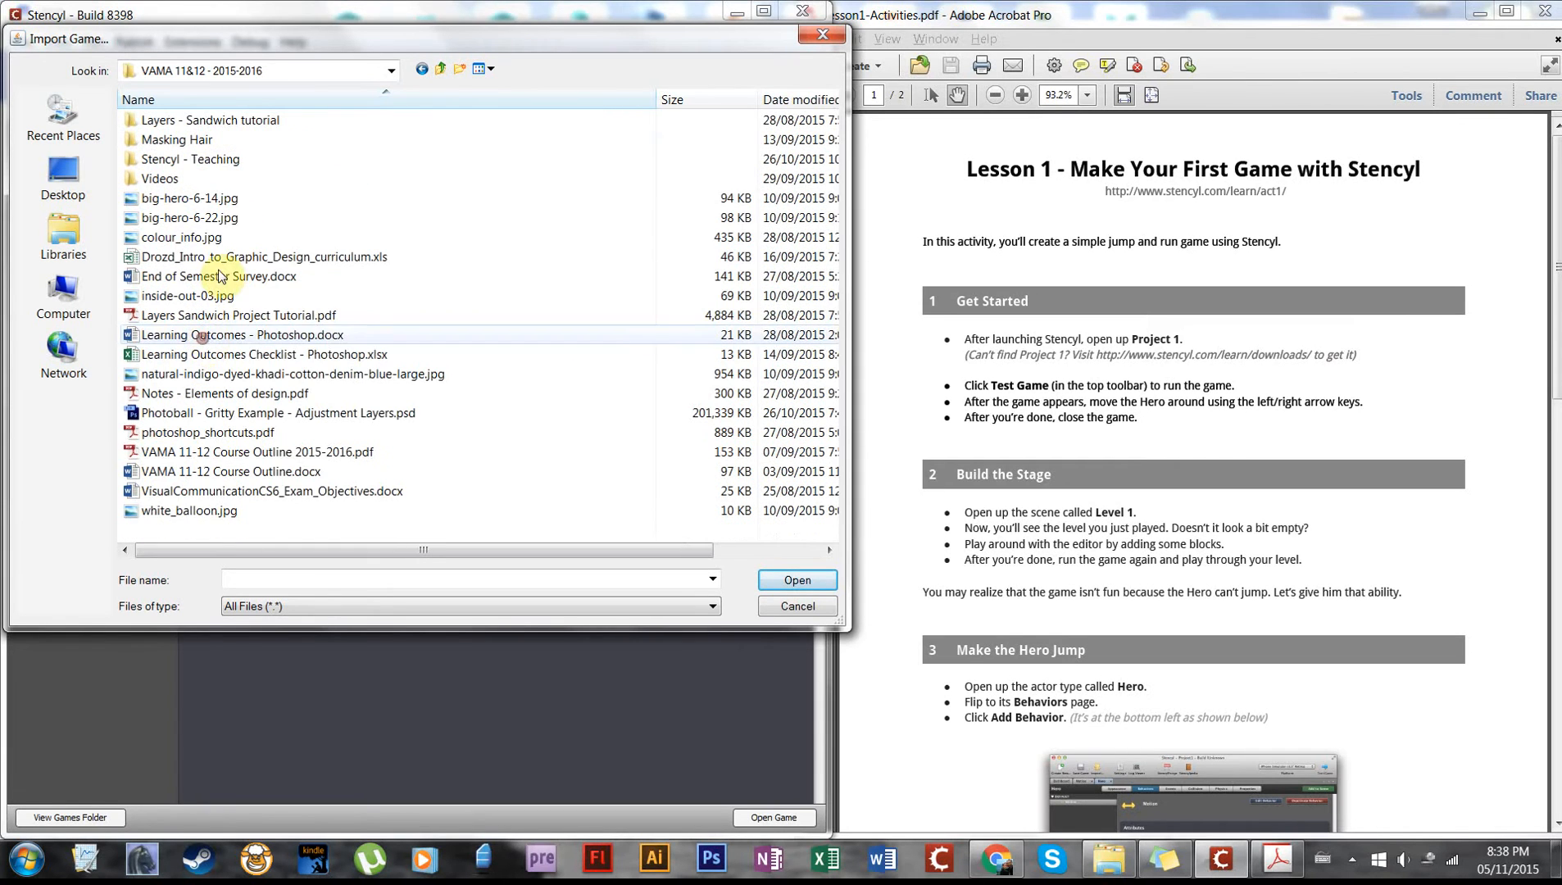
double_click(181, 159)
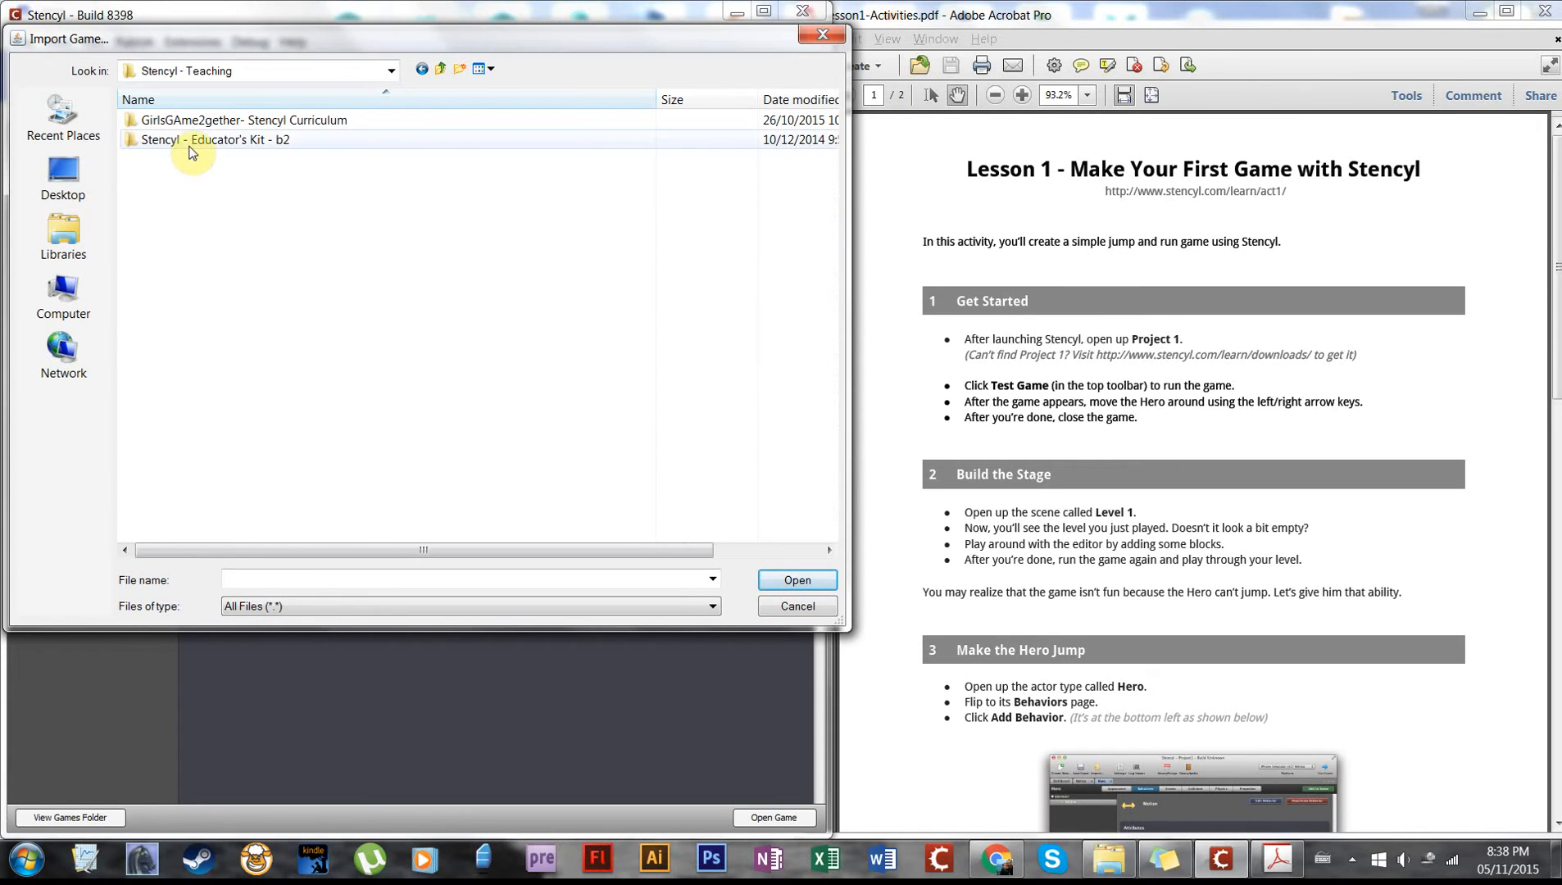
double_click(190, 147)
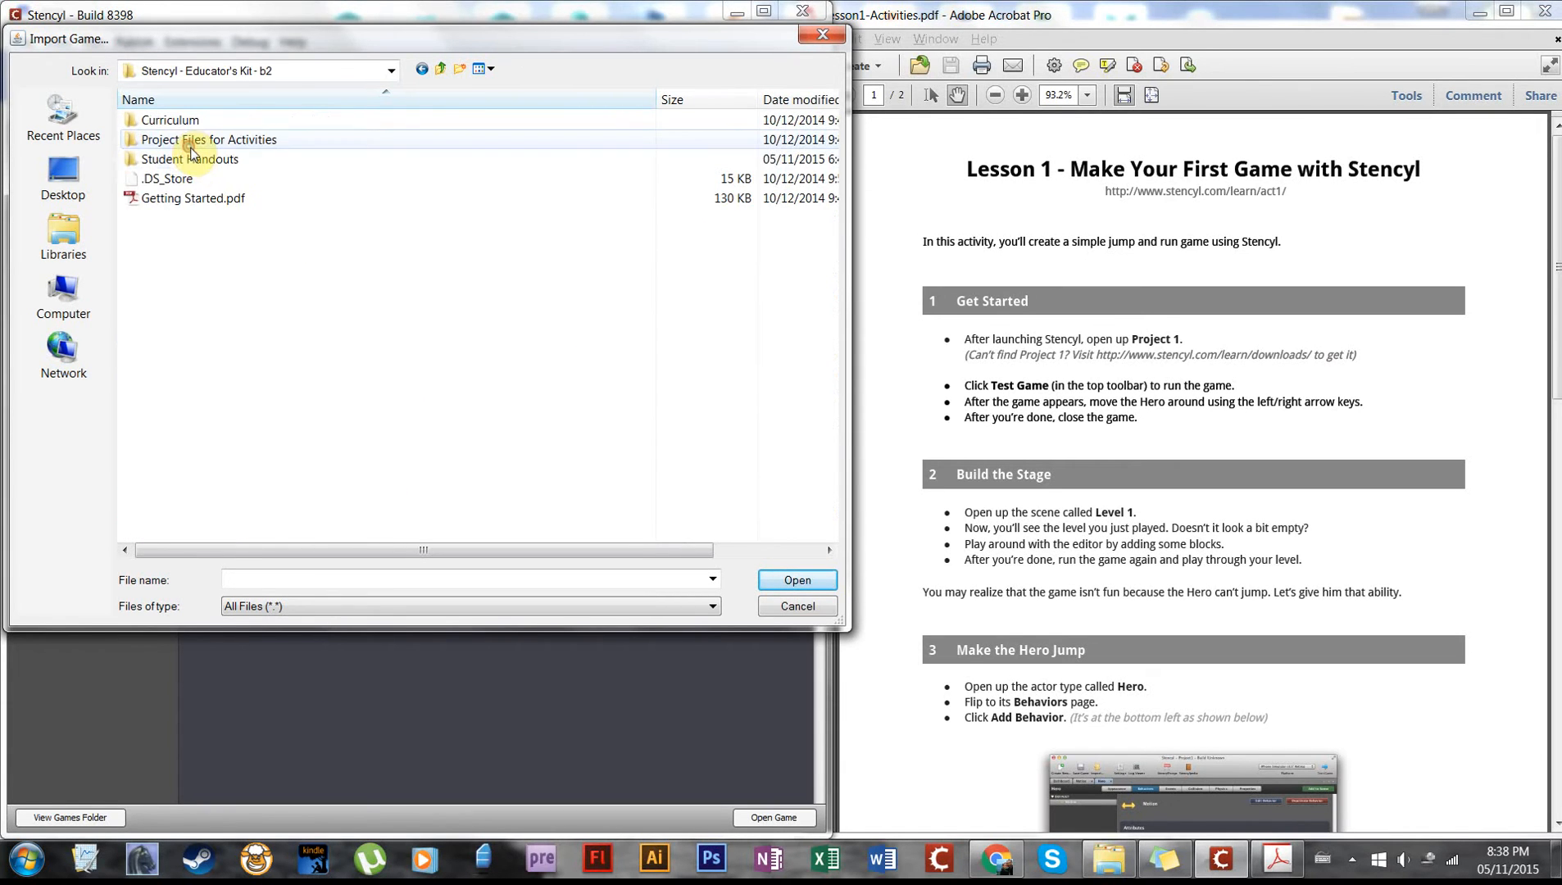
double_click(260, 141)
click(182, 159)
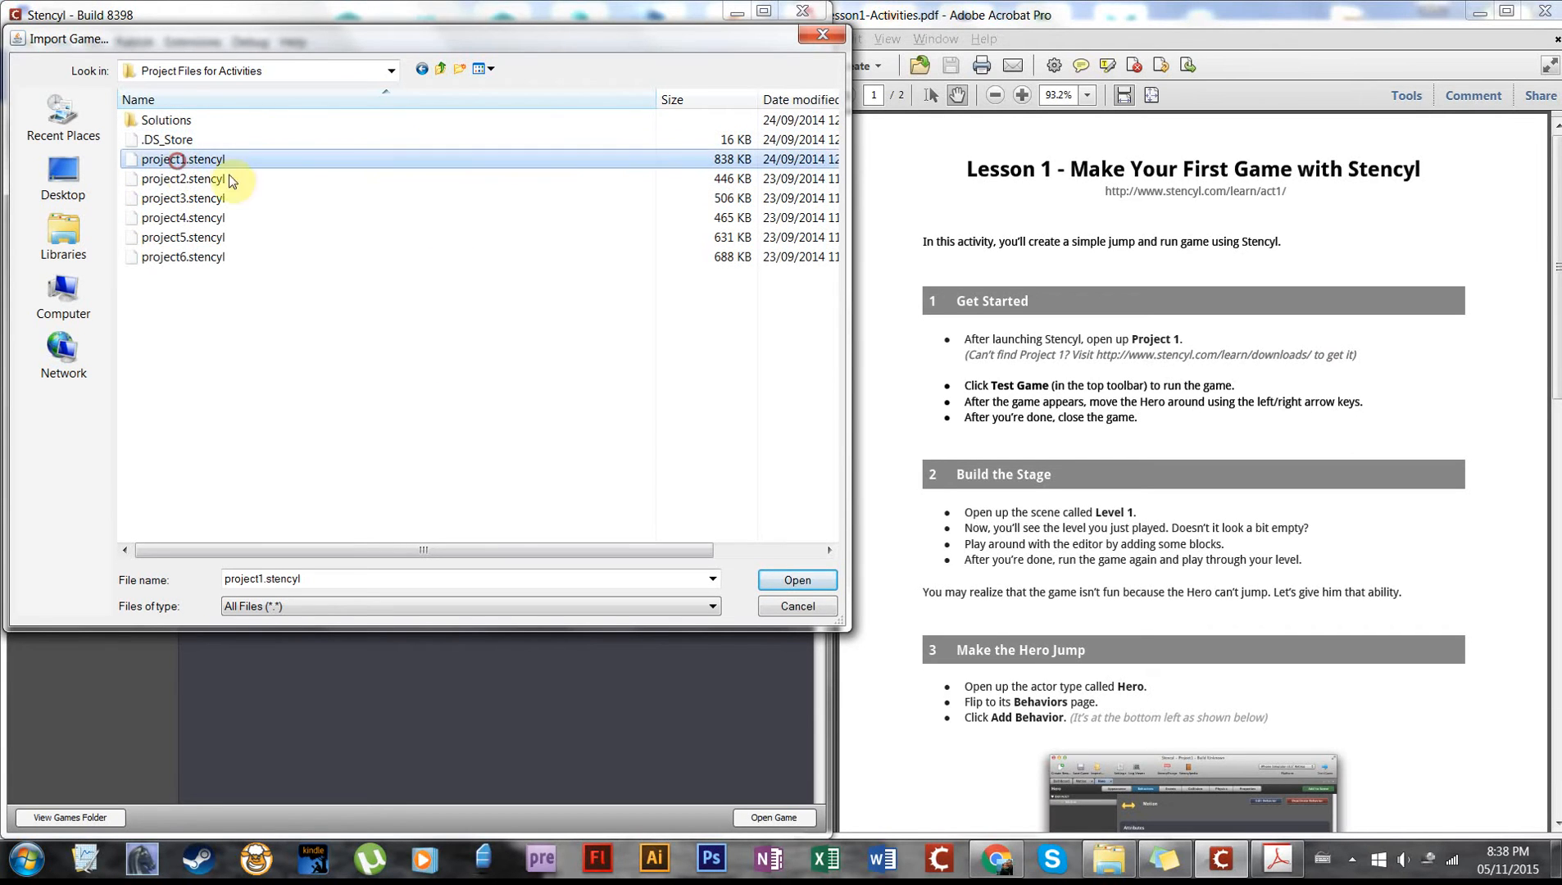
click(795, 581)
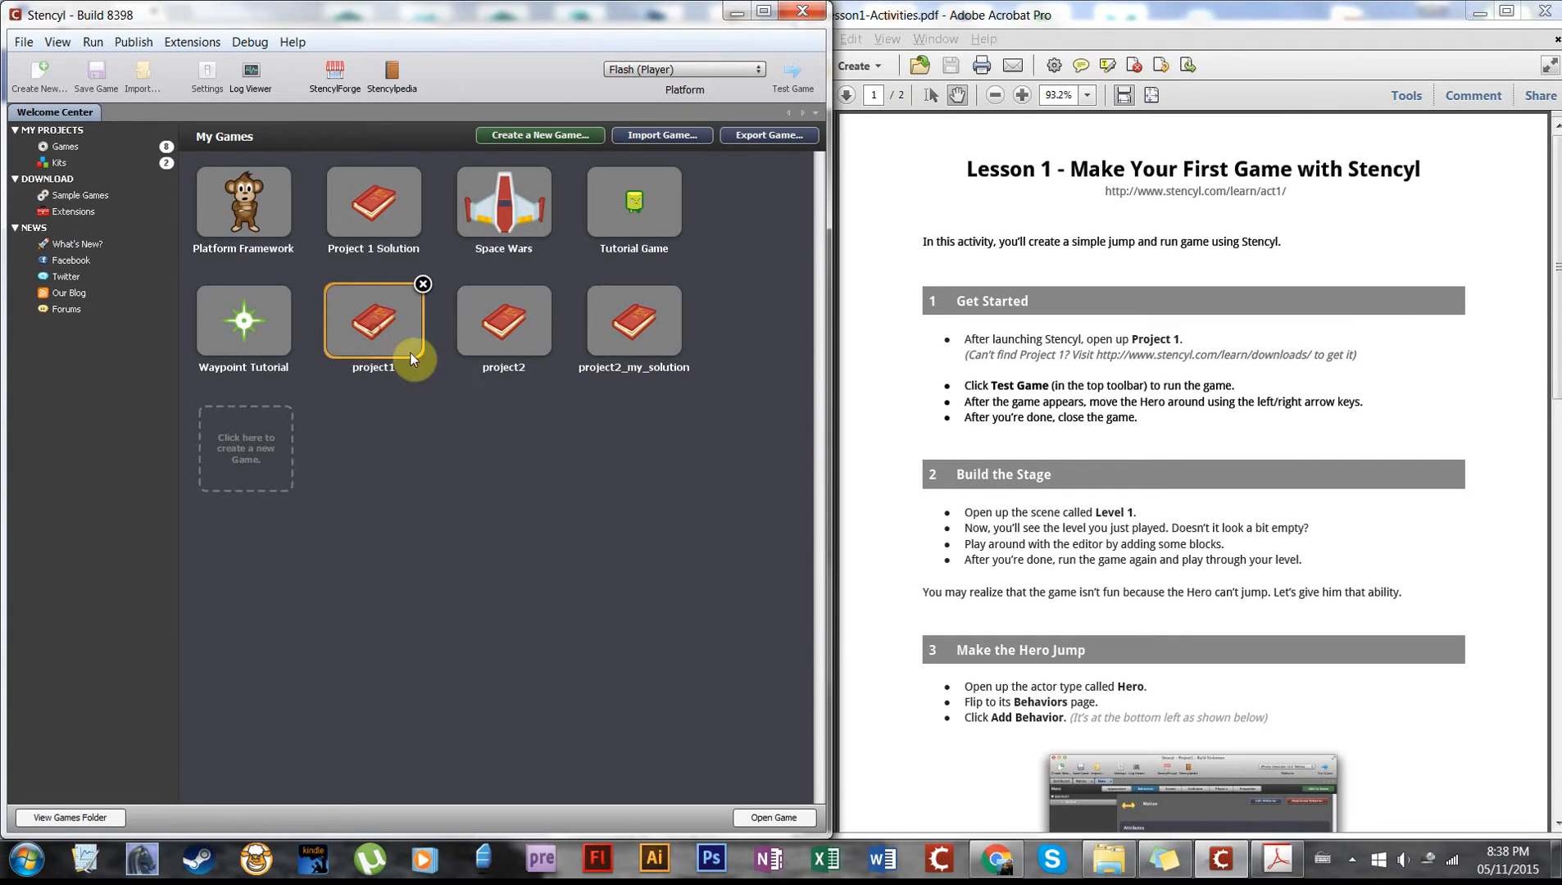
- Open the imported project1 game and accept its upgrade to the current Stencyl version
double_click(366, 323)
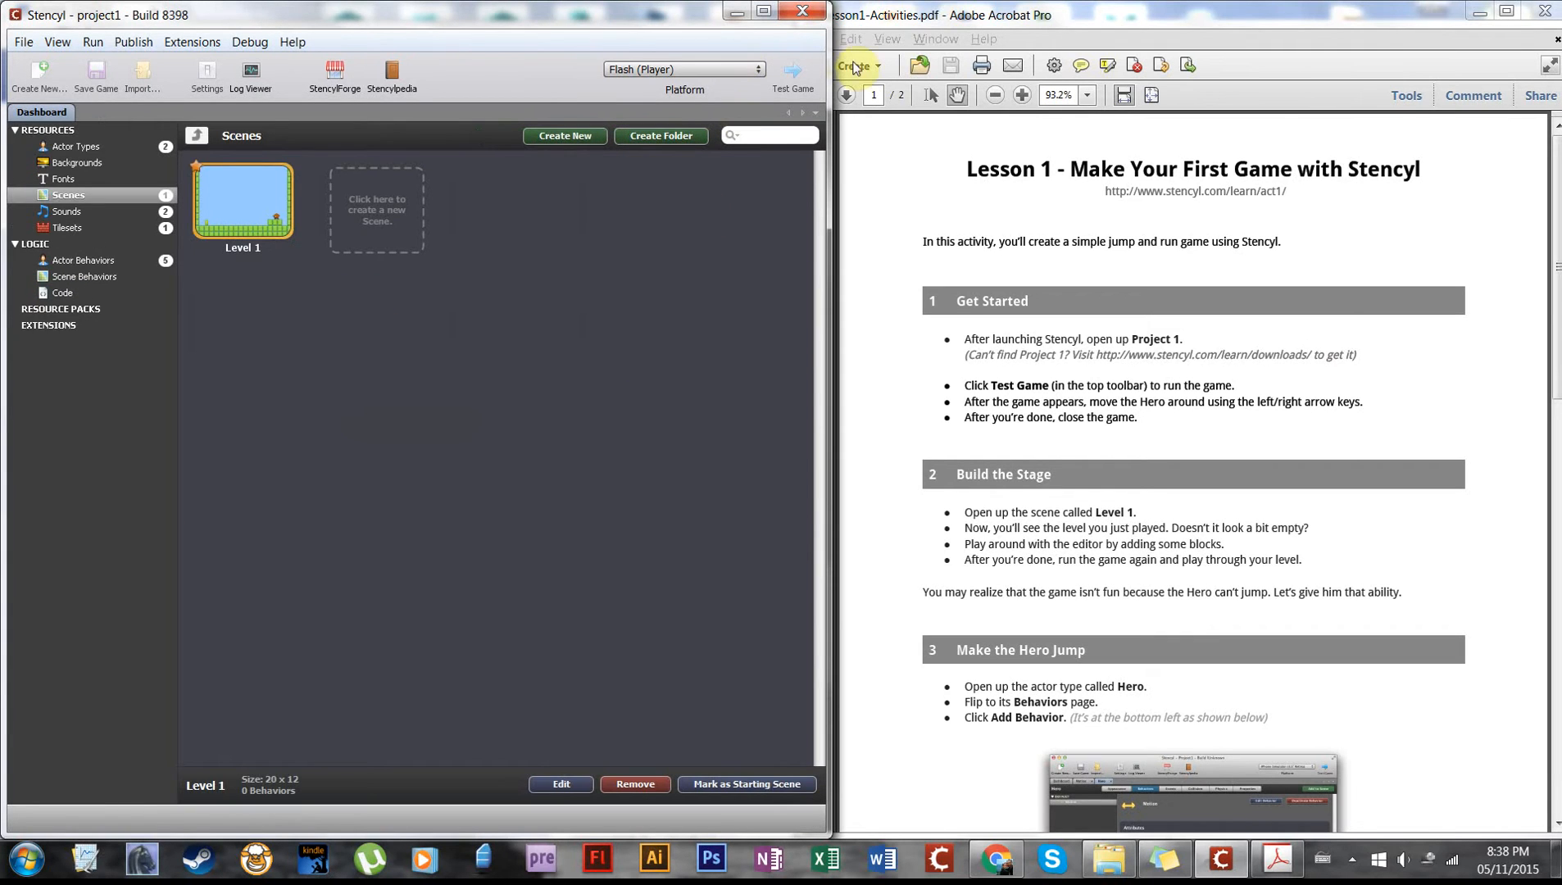
click(353, 479)
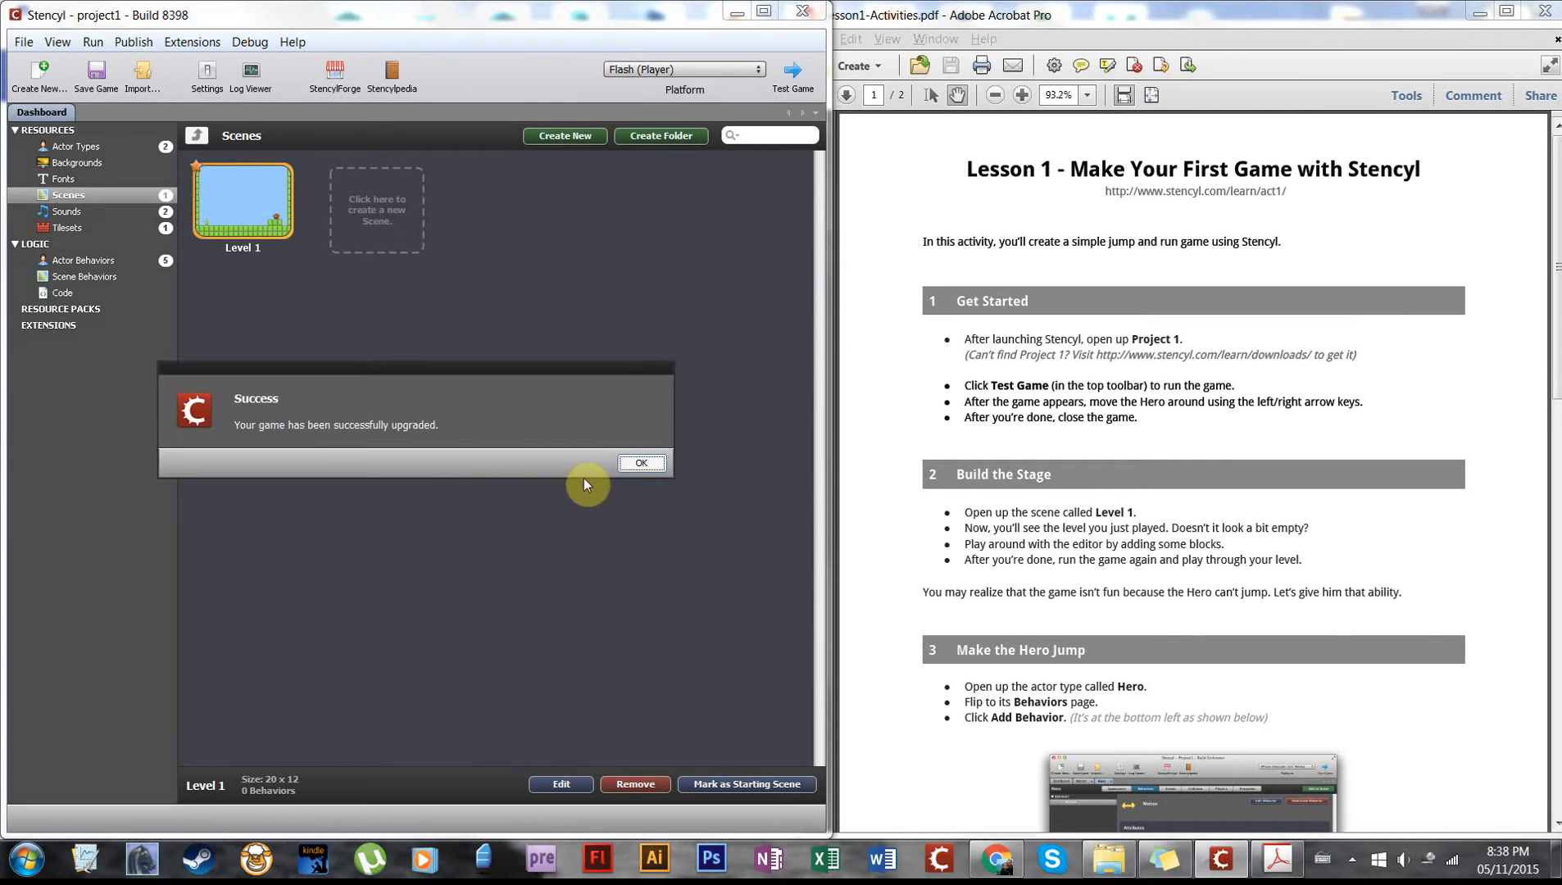
click(639, 463)
- Widen the Stencyl window over the PDF and display the project's actor types
drag(827, 318, 1156, 309)
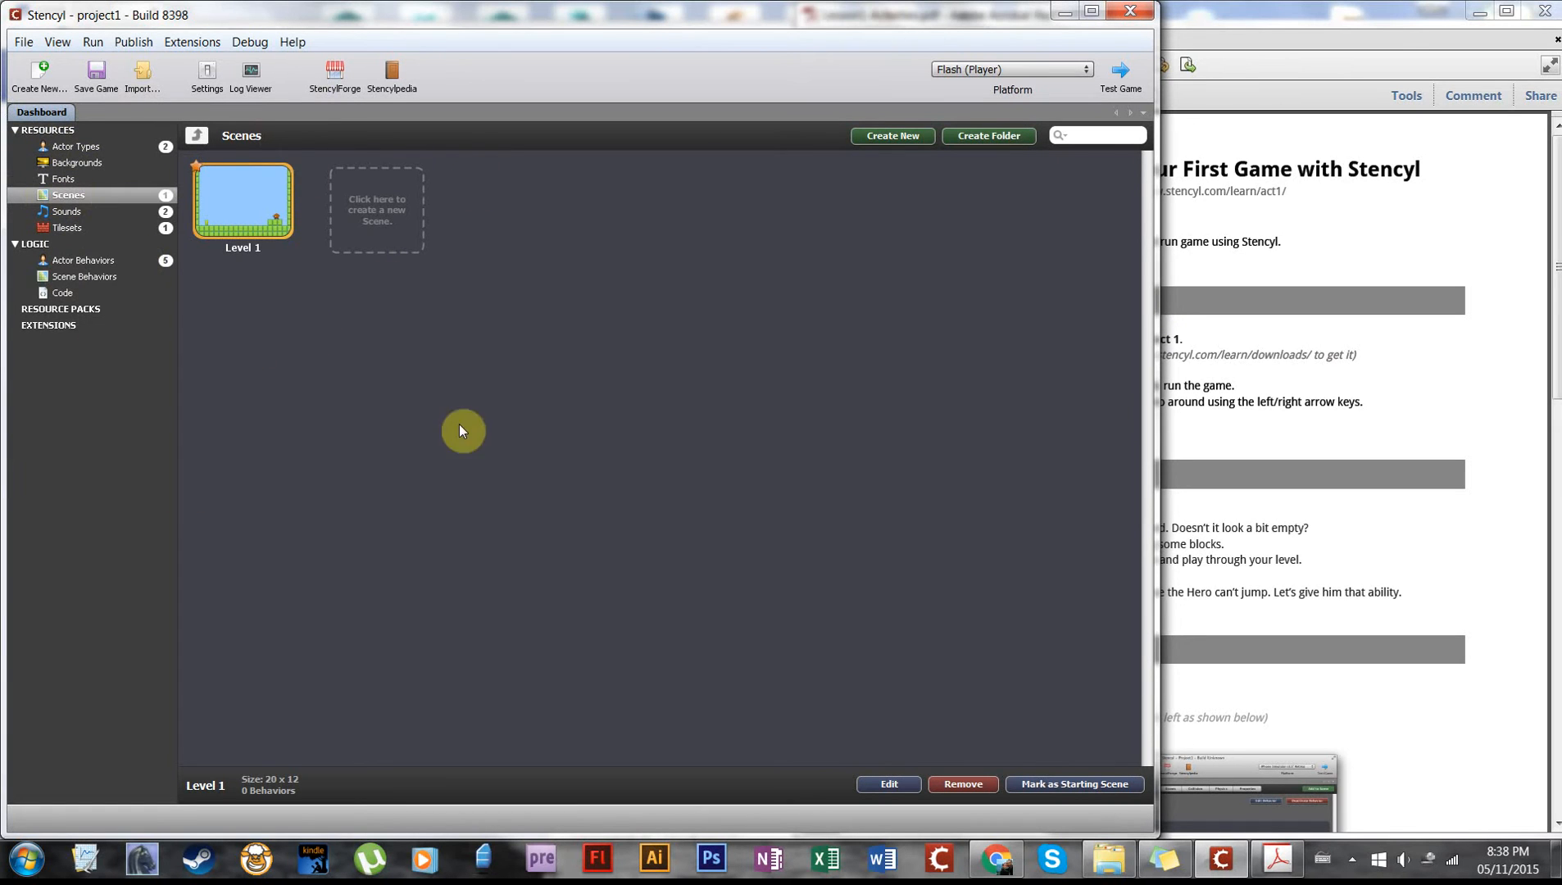
click(76, 147)
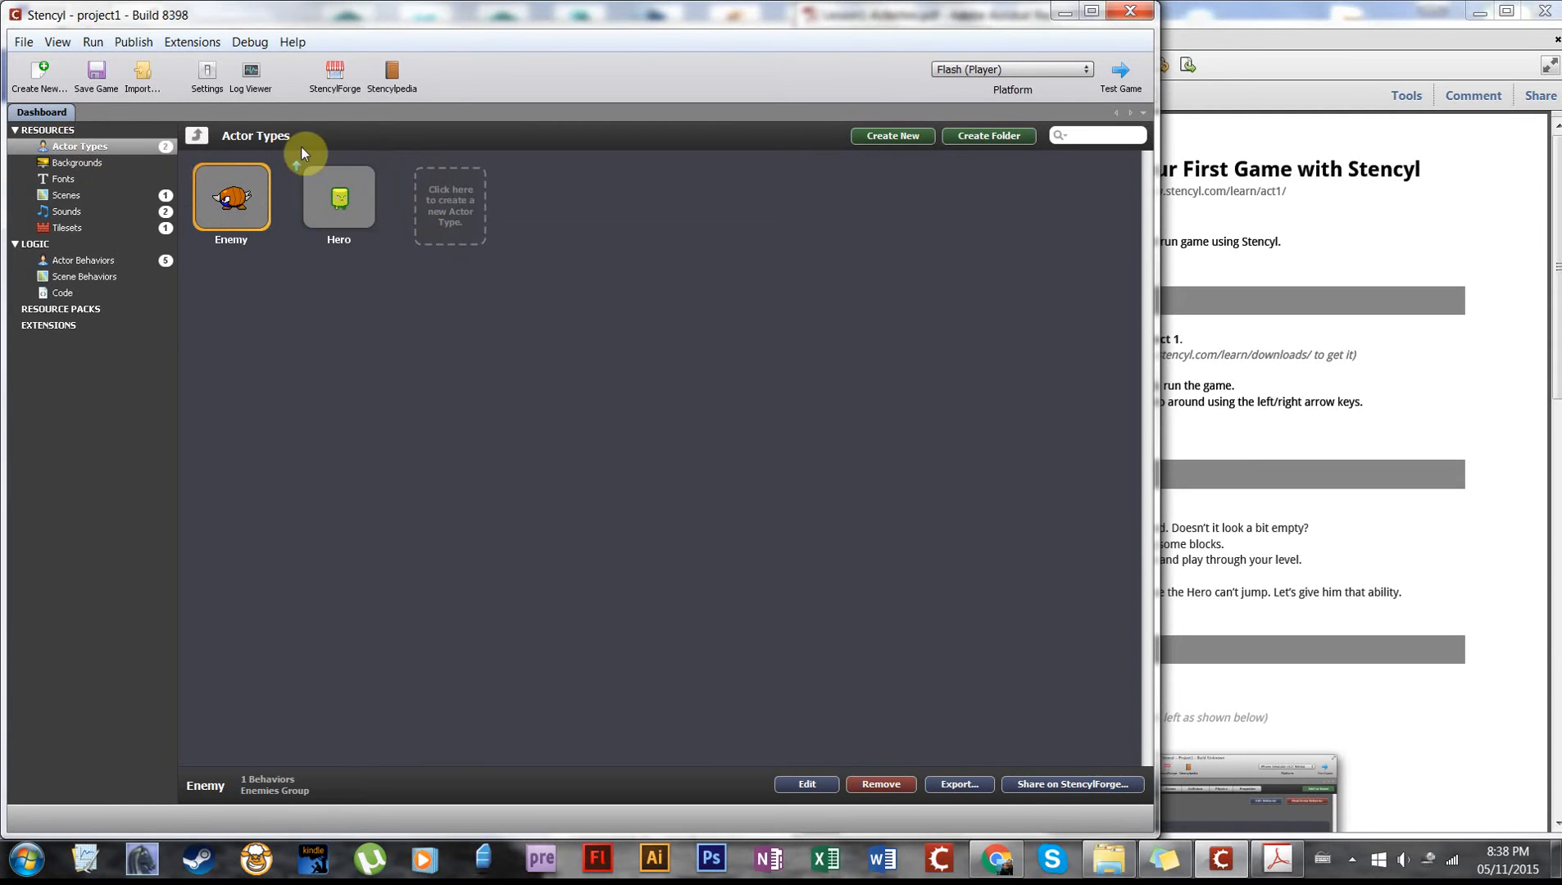
- Look through the project's resources: backgrounds, fonts, scenes, sounds and tilesets
click(86, 164)
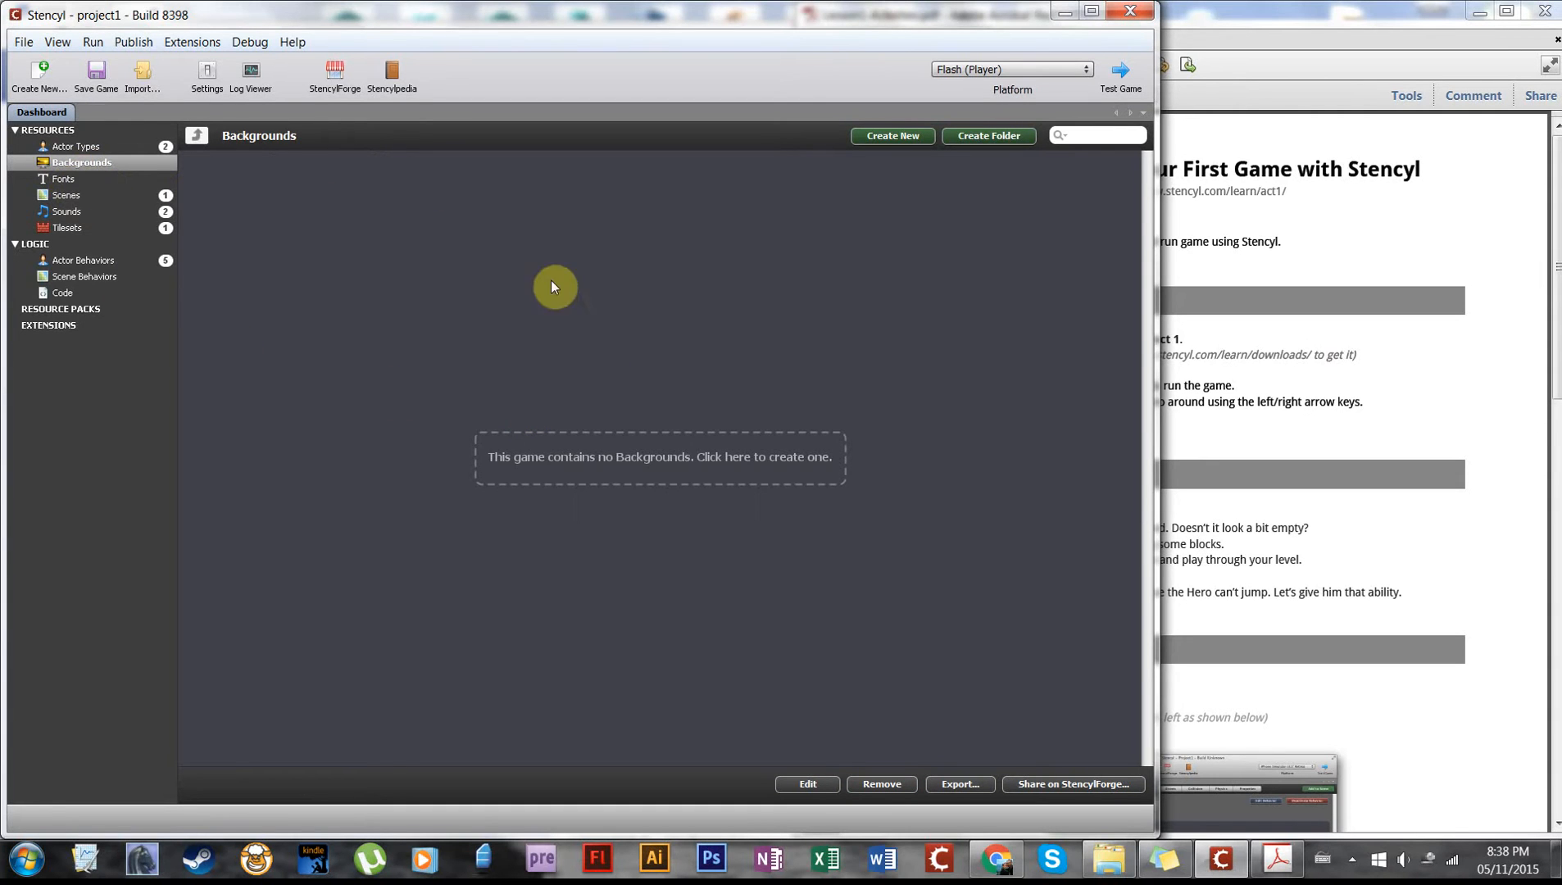
click(68, 182)
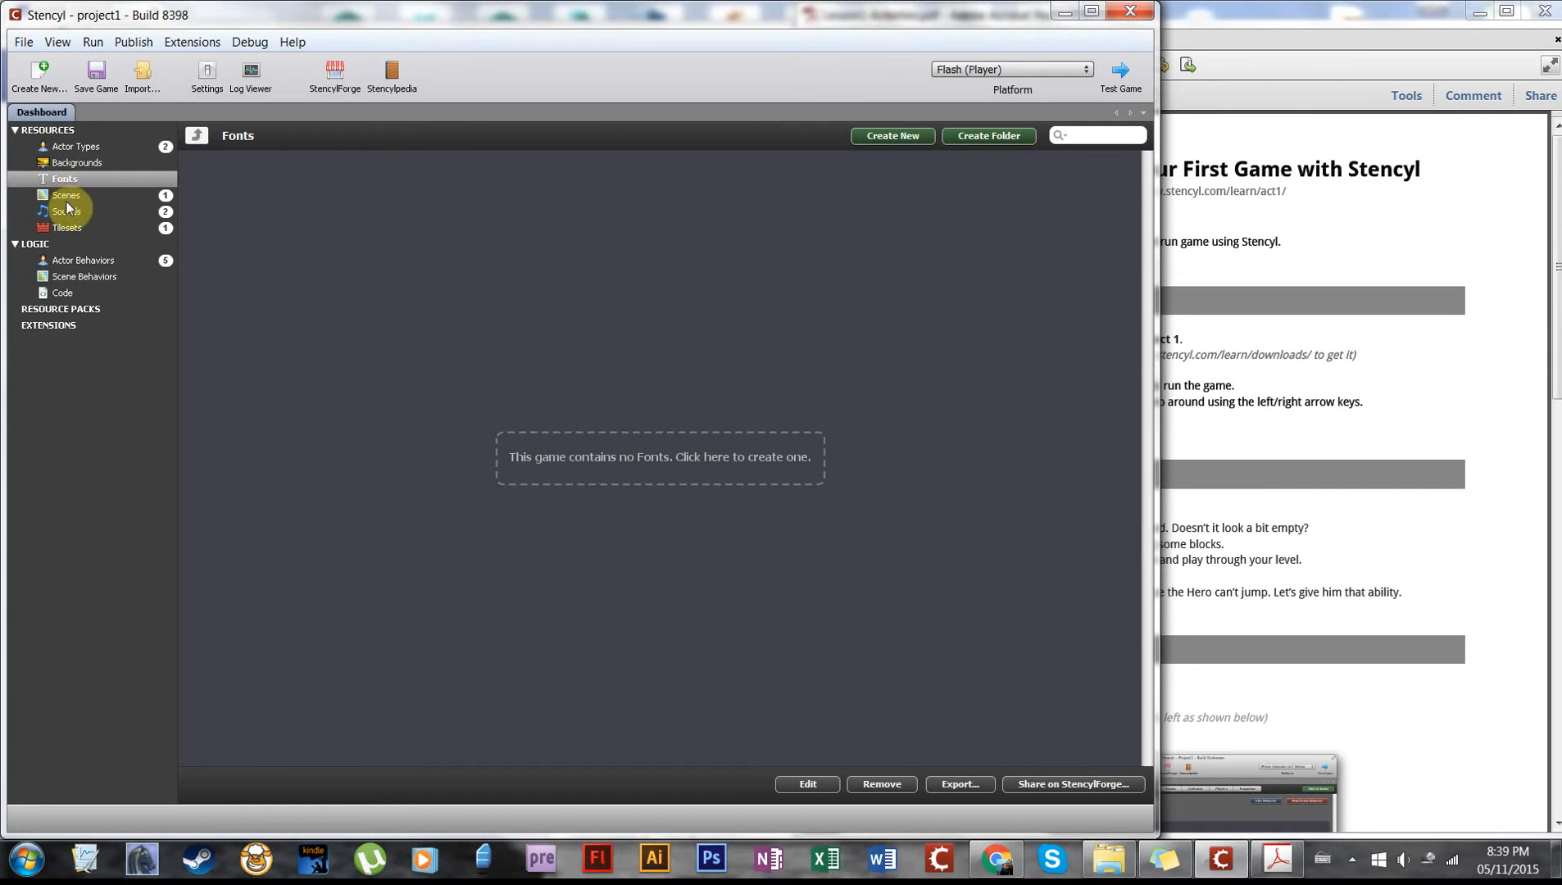
click(69, 196)
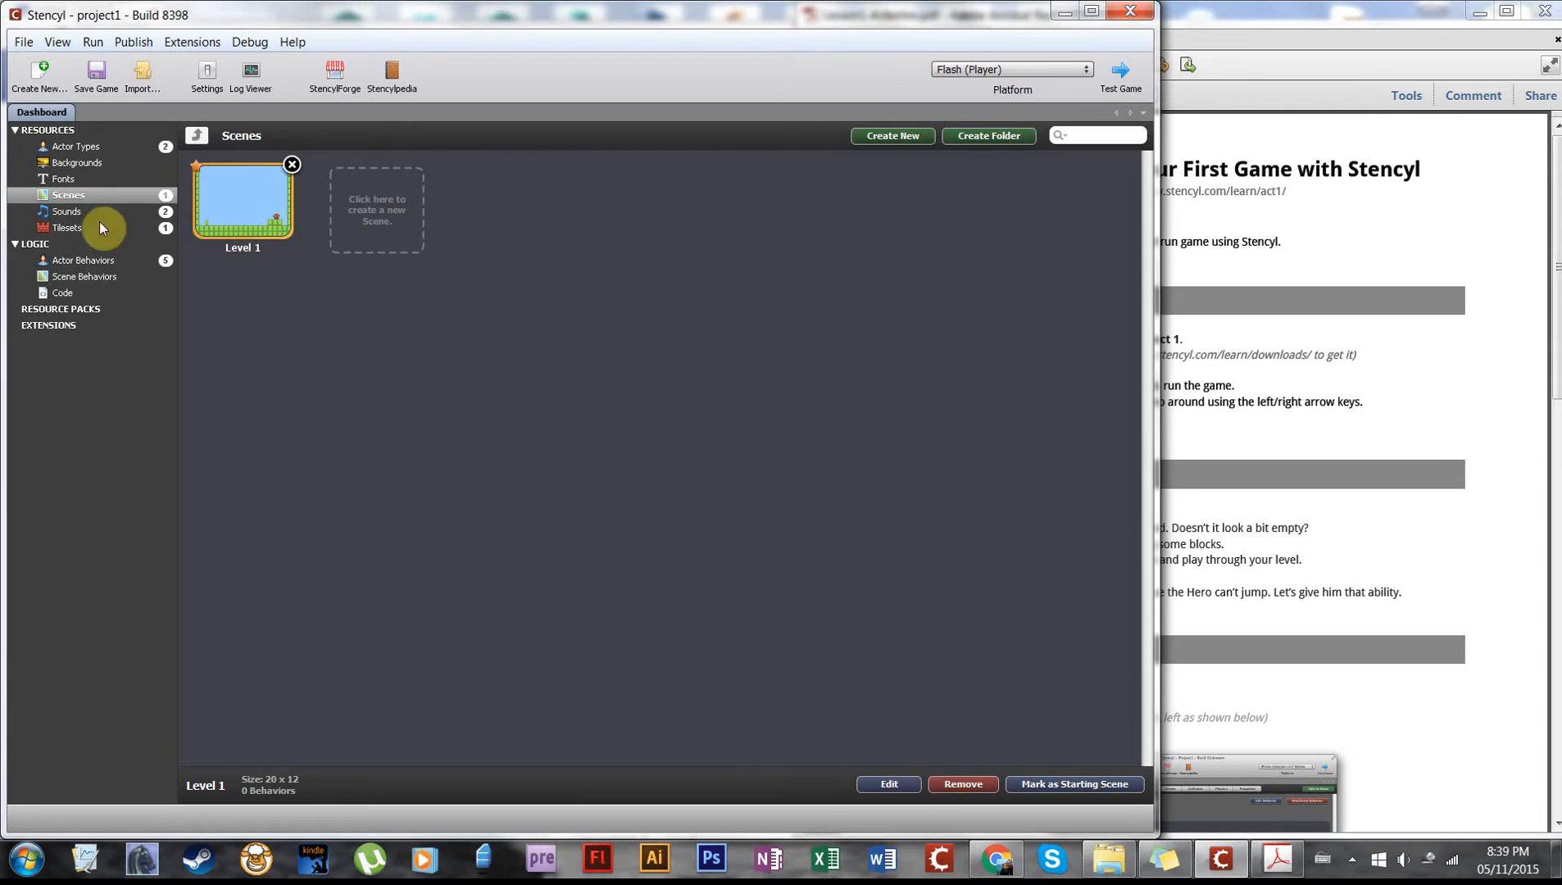
click(73, 213)
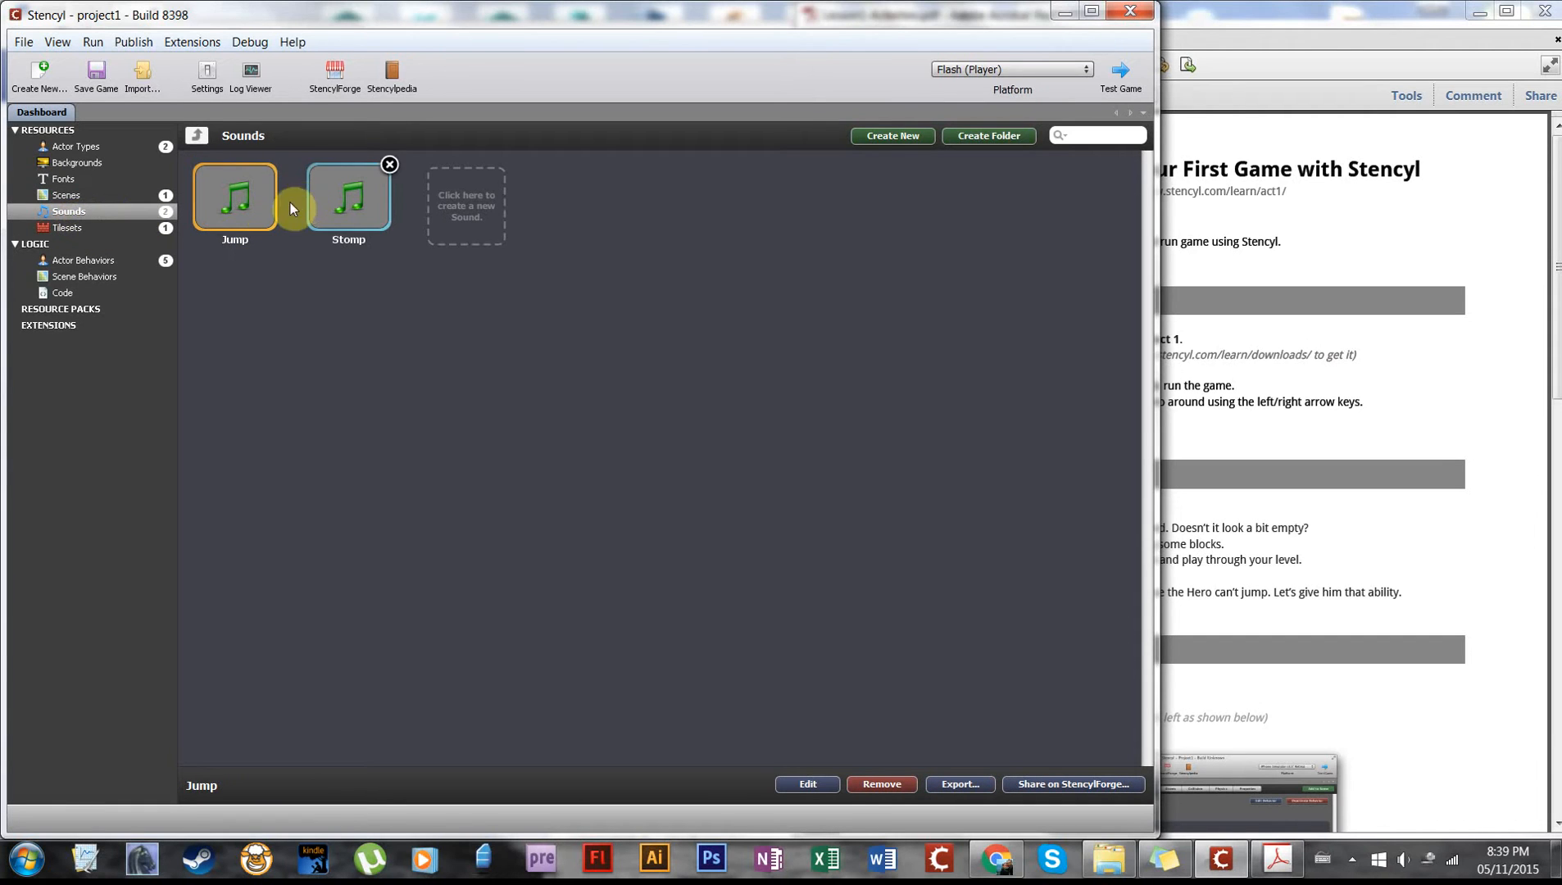
click(67, 230)
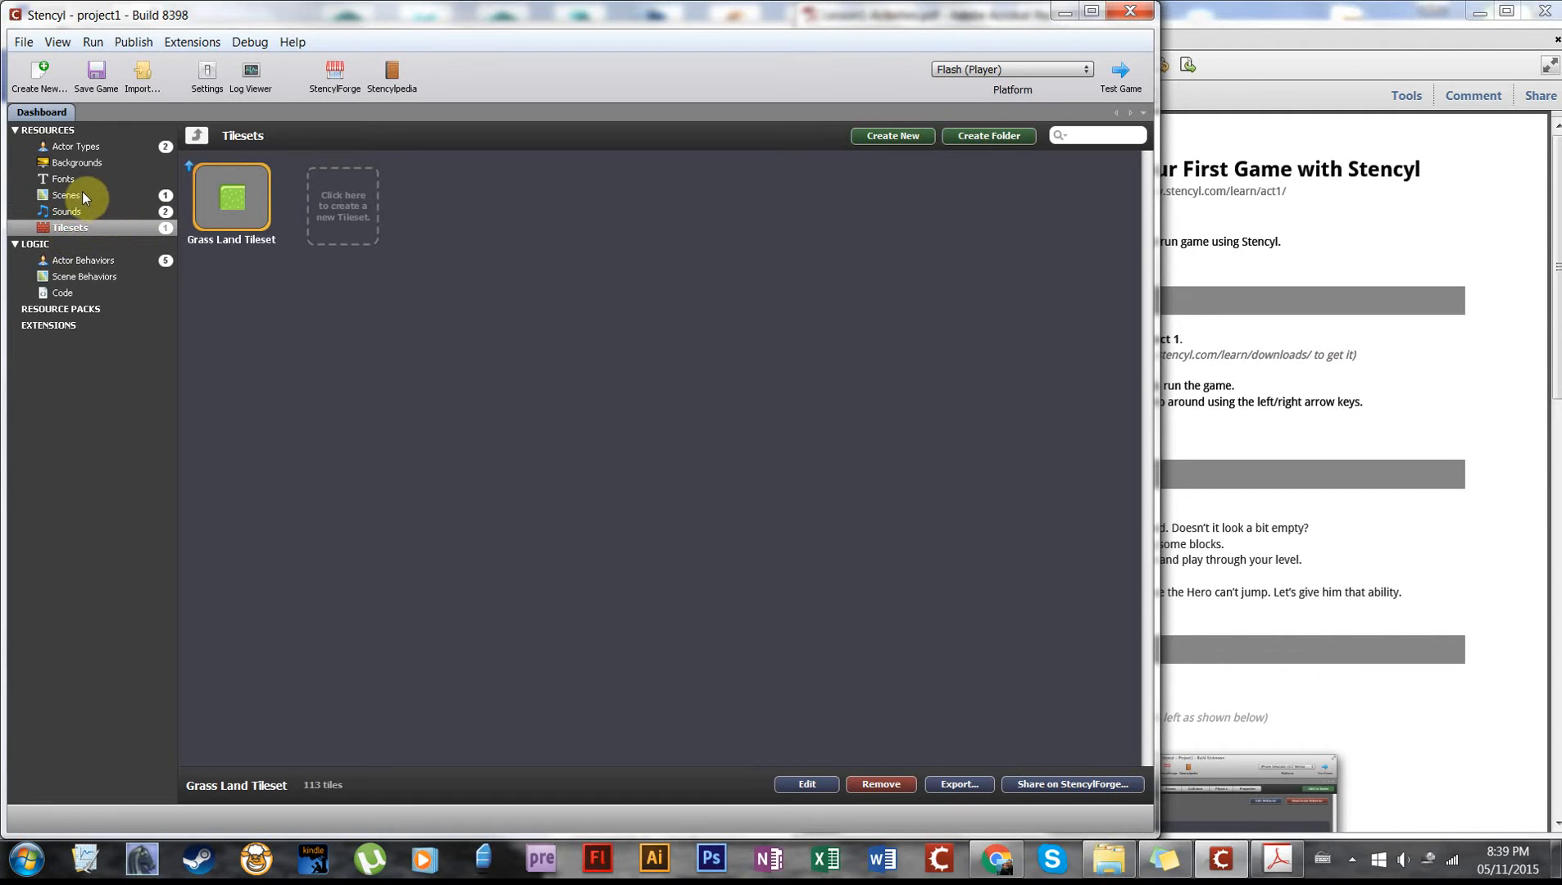
click(70, 195)
click(65, 228)
- Examine the project's actor behaviors alongside its actor types, as well as the scene behaviors and the tileset
click(87, 258)
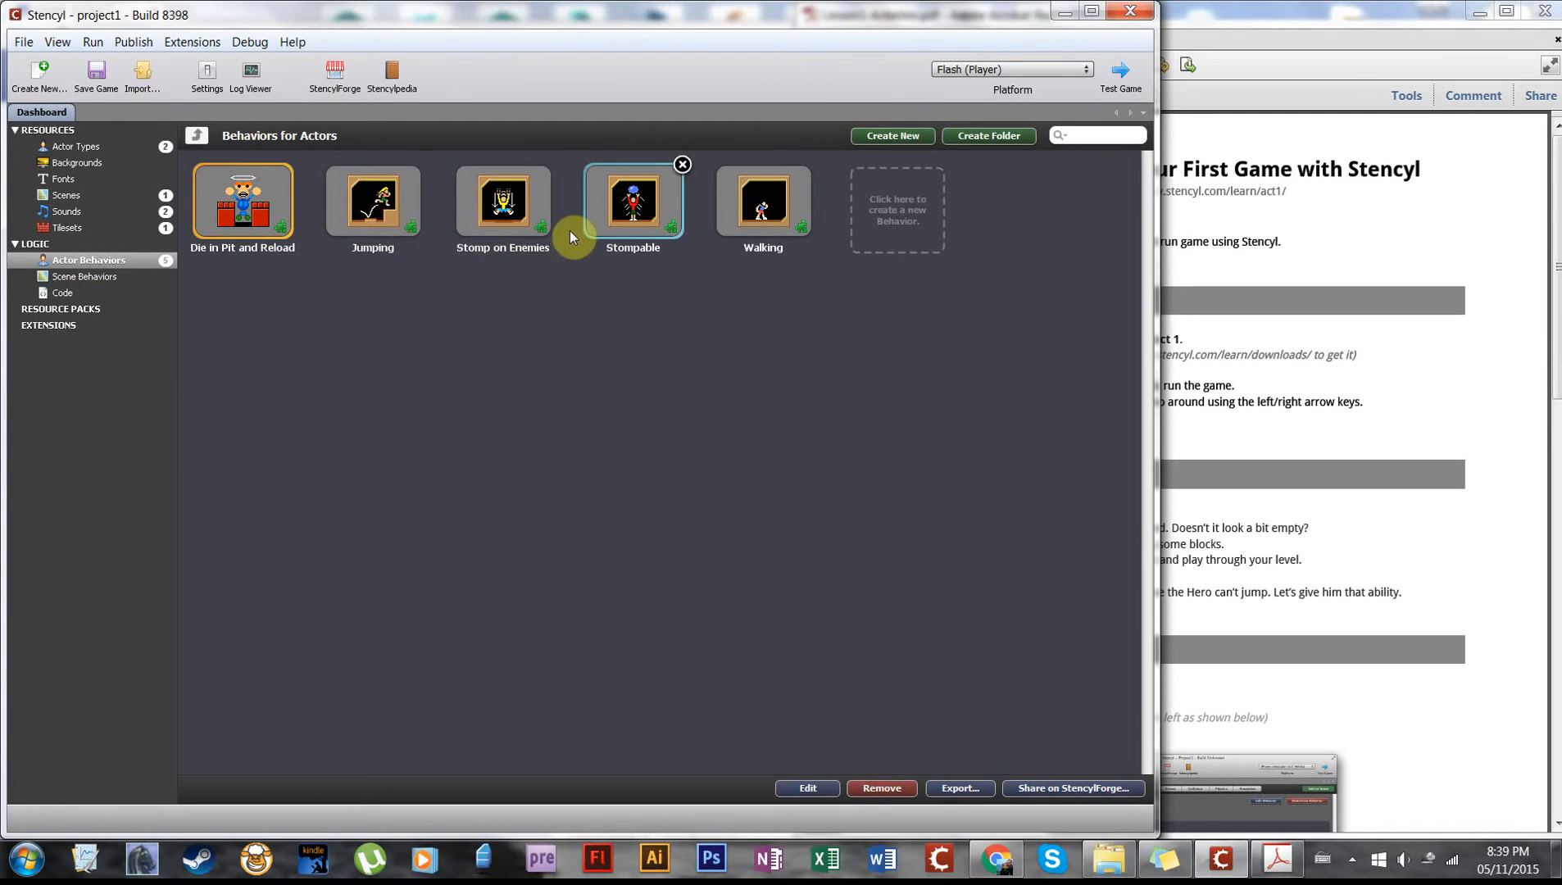
click(77, 147)
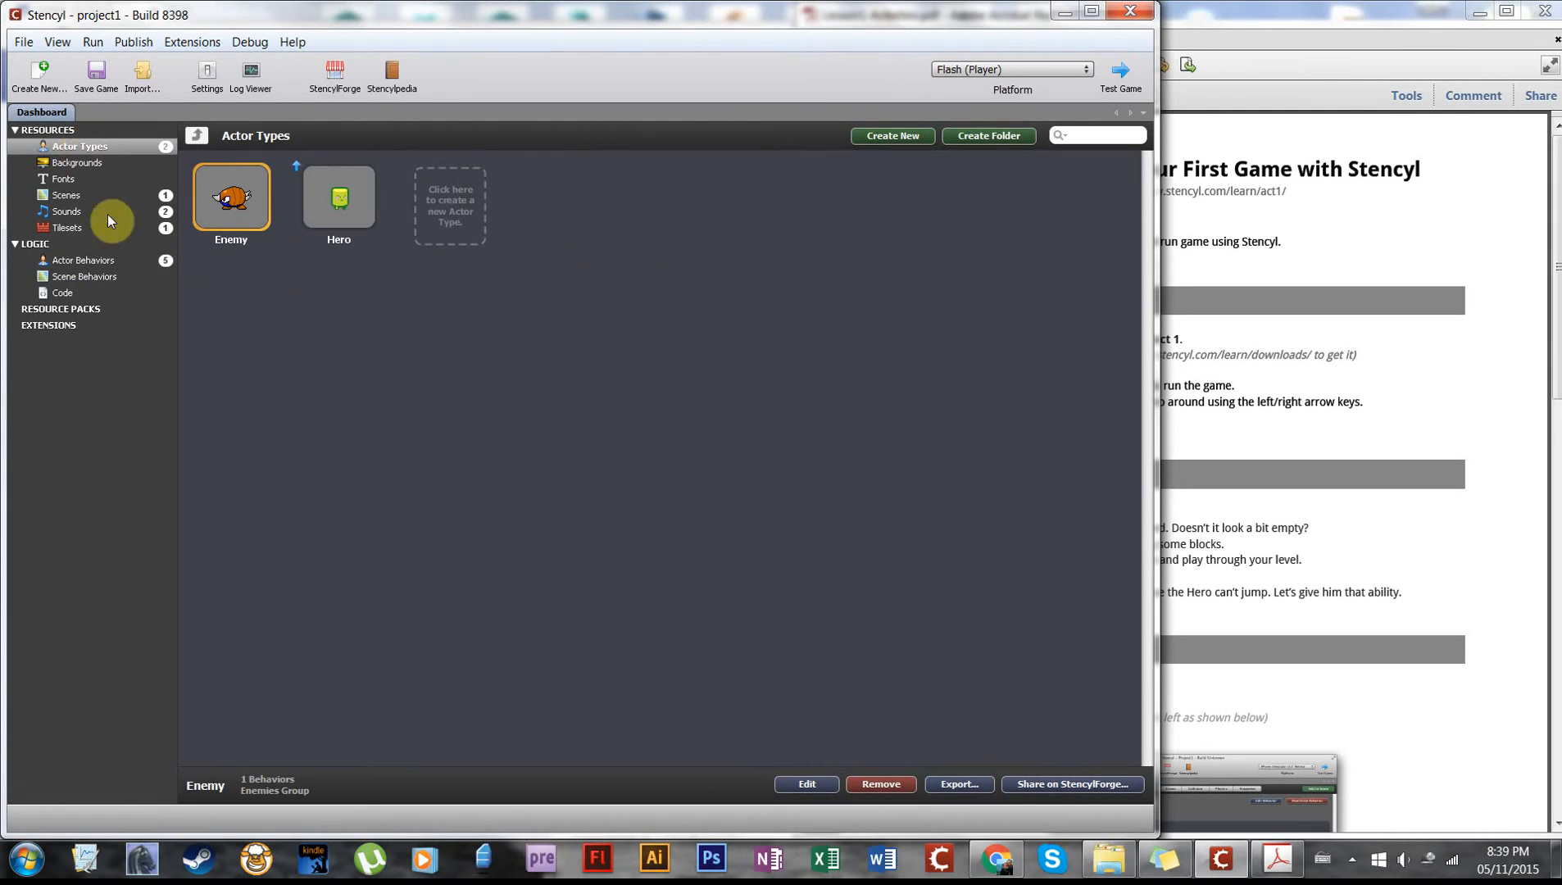
click(86, 262)
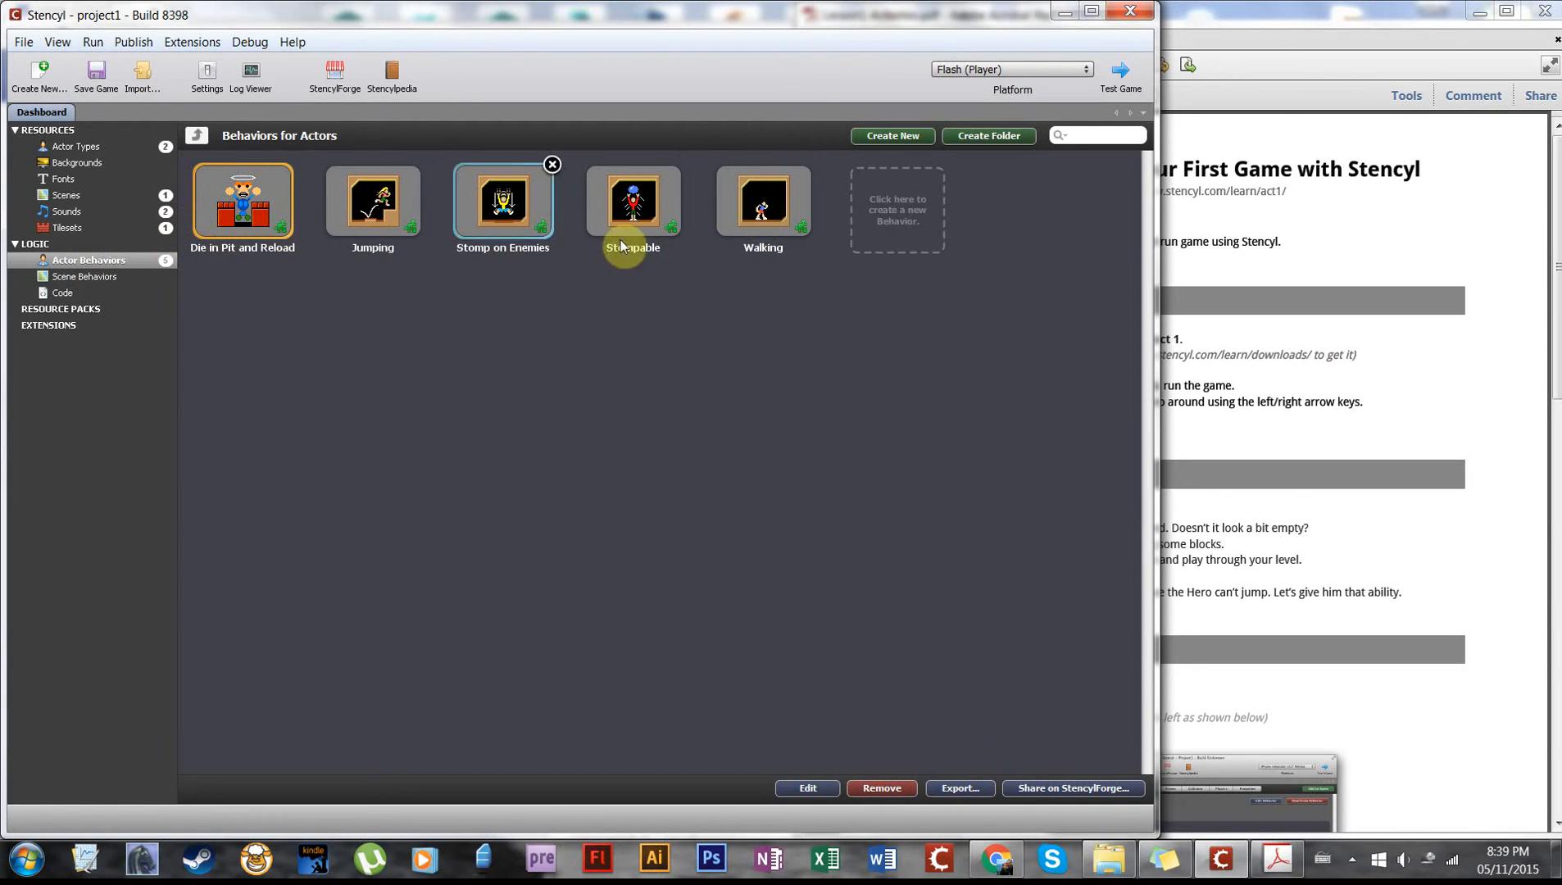
click(102, 278)
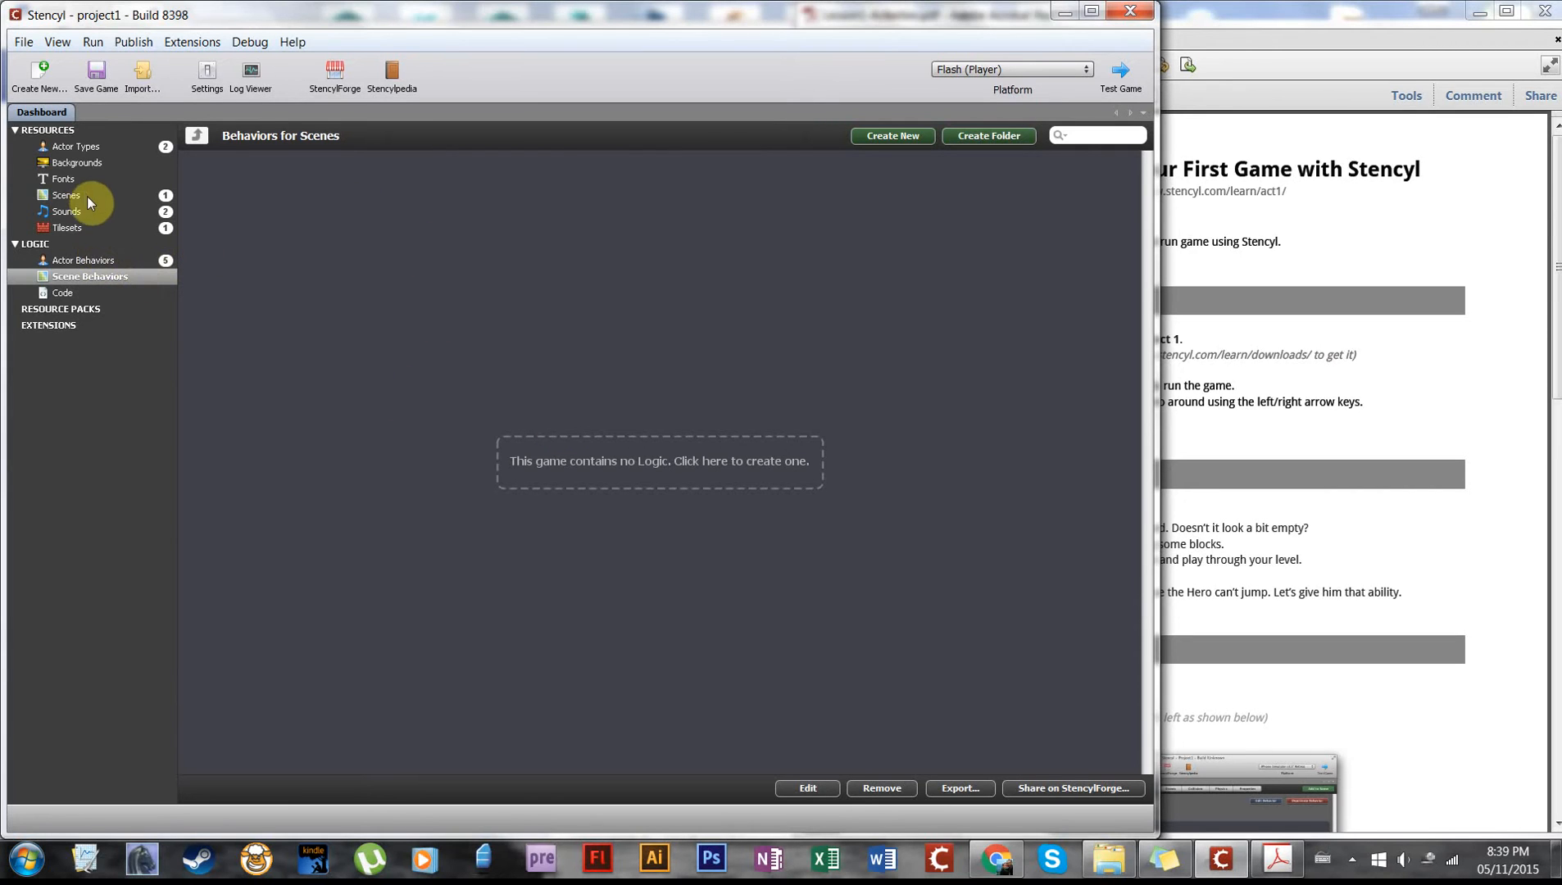
click(67, 228)
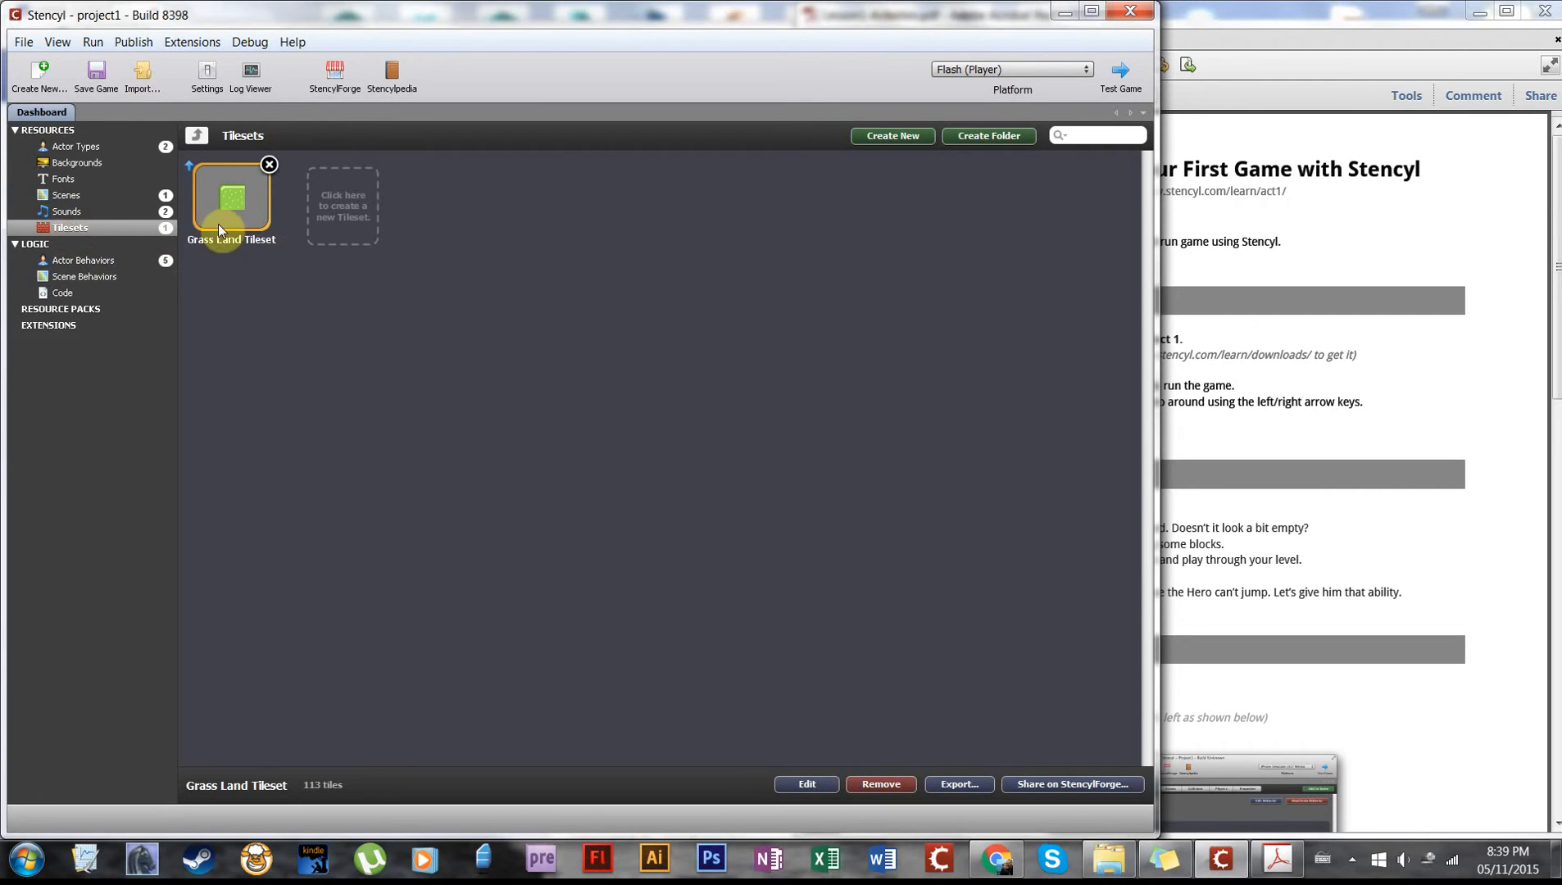
- Open the Level 1 scene for editing and select the enemy standing on the raised blocks
click(63, 195)
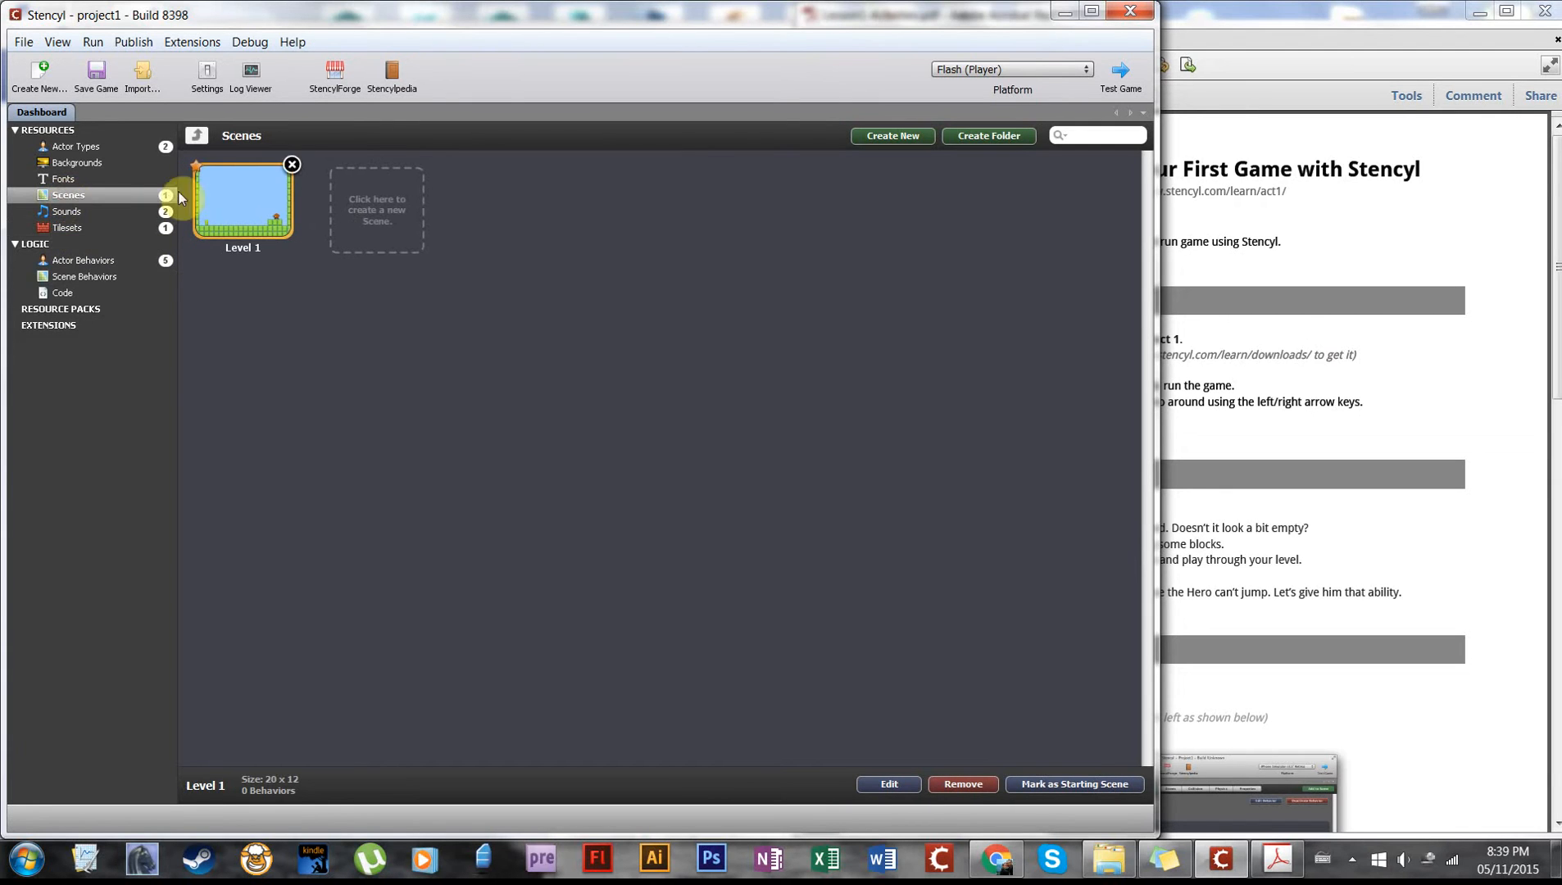
double_click(229, 178)
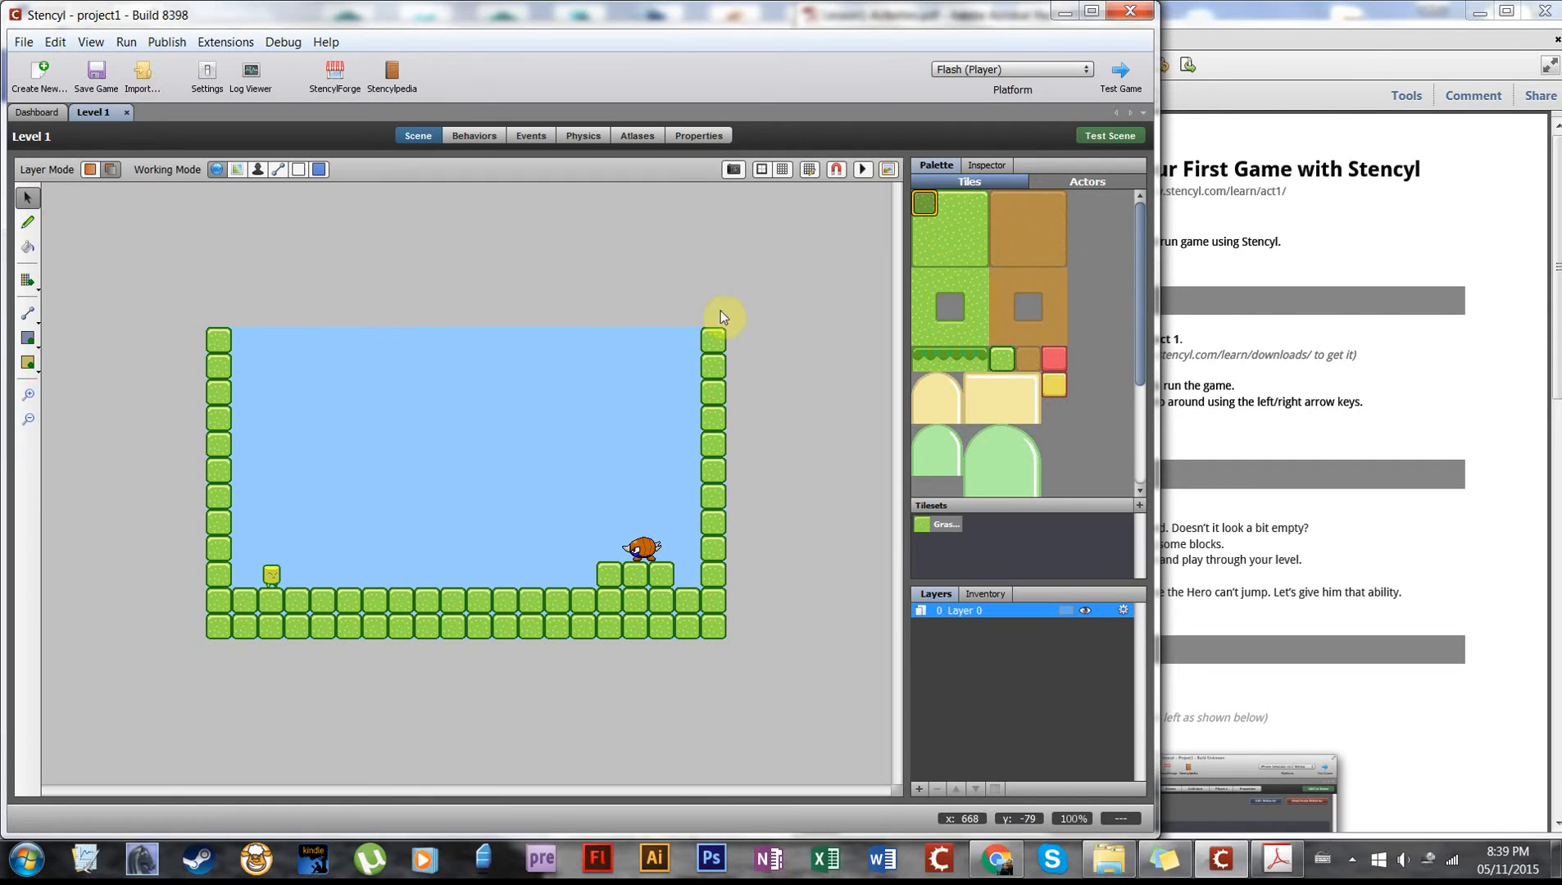
click(642, 550)
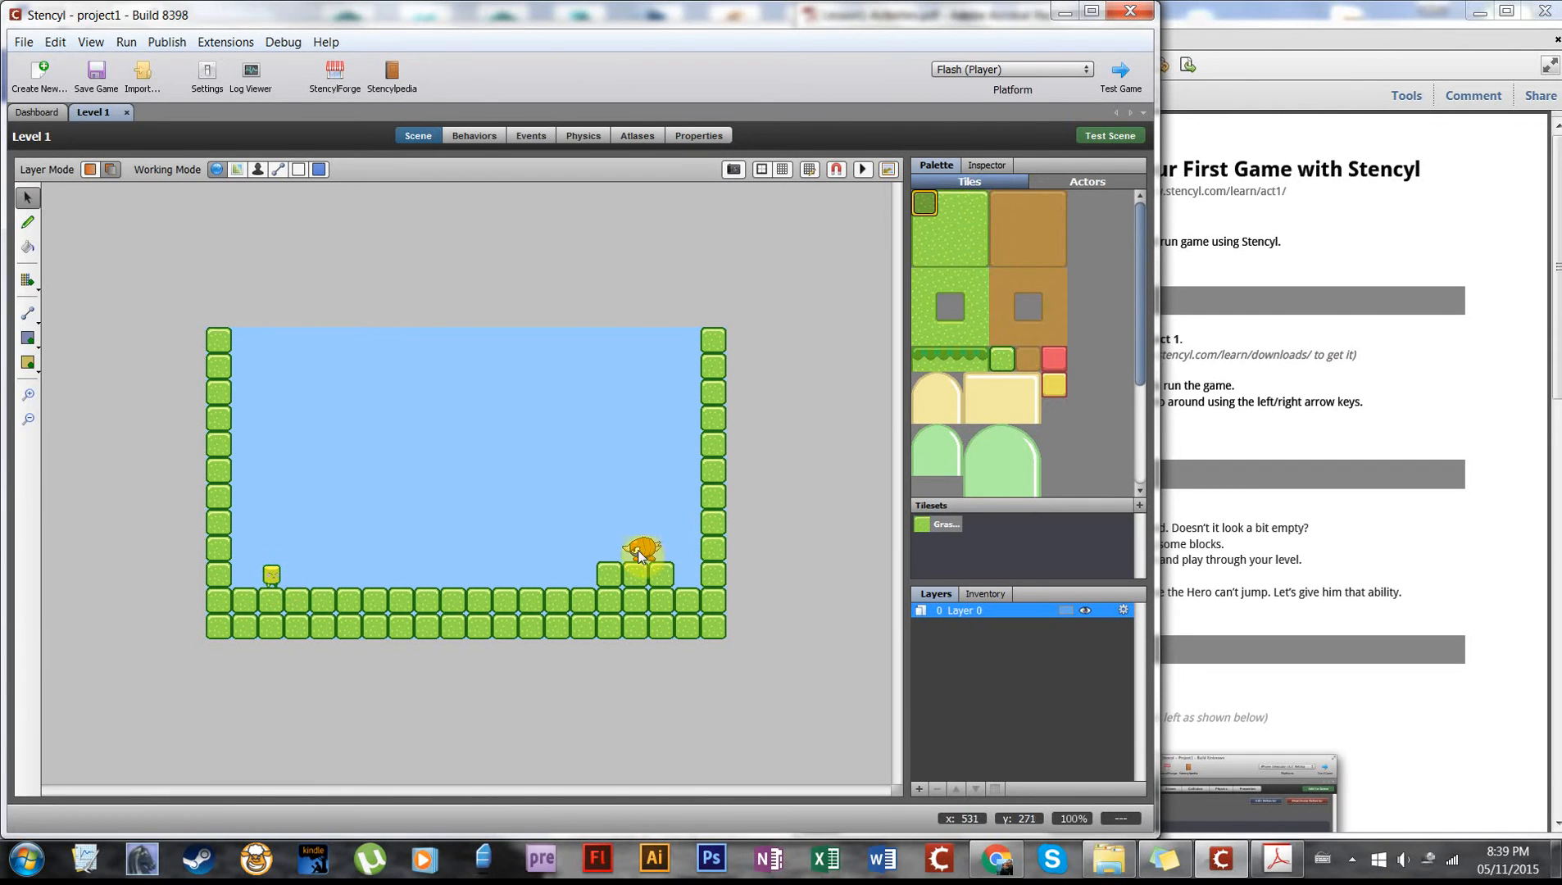
- Test the game, walk the Hero back and forth along the ground, and close the game window
click(1121, 72)
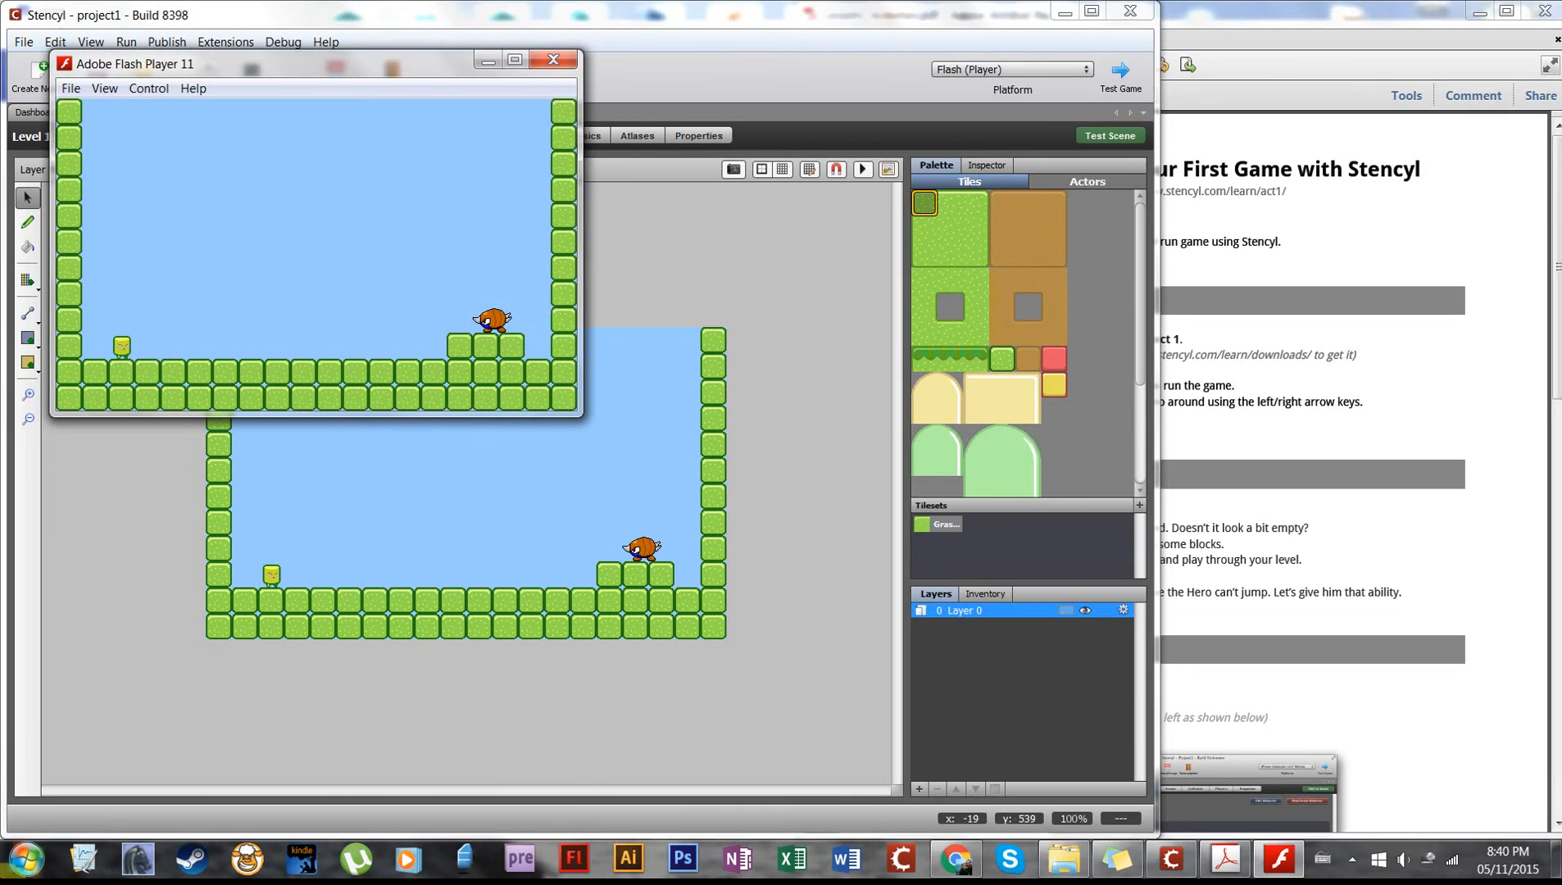
key(Right)
key(Left)
key(Right)
key(Right)
key(Right)
key(Left)
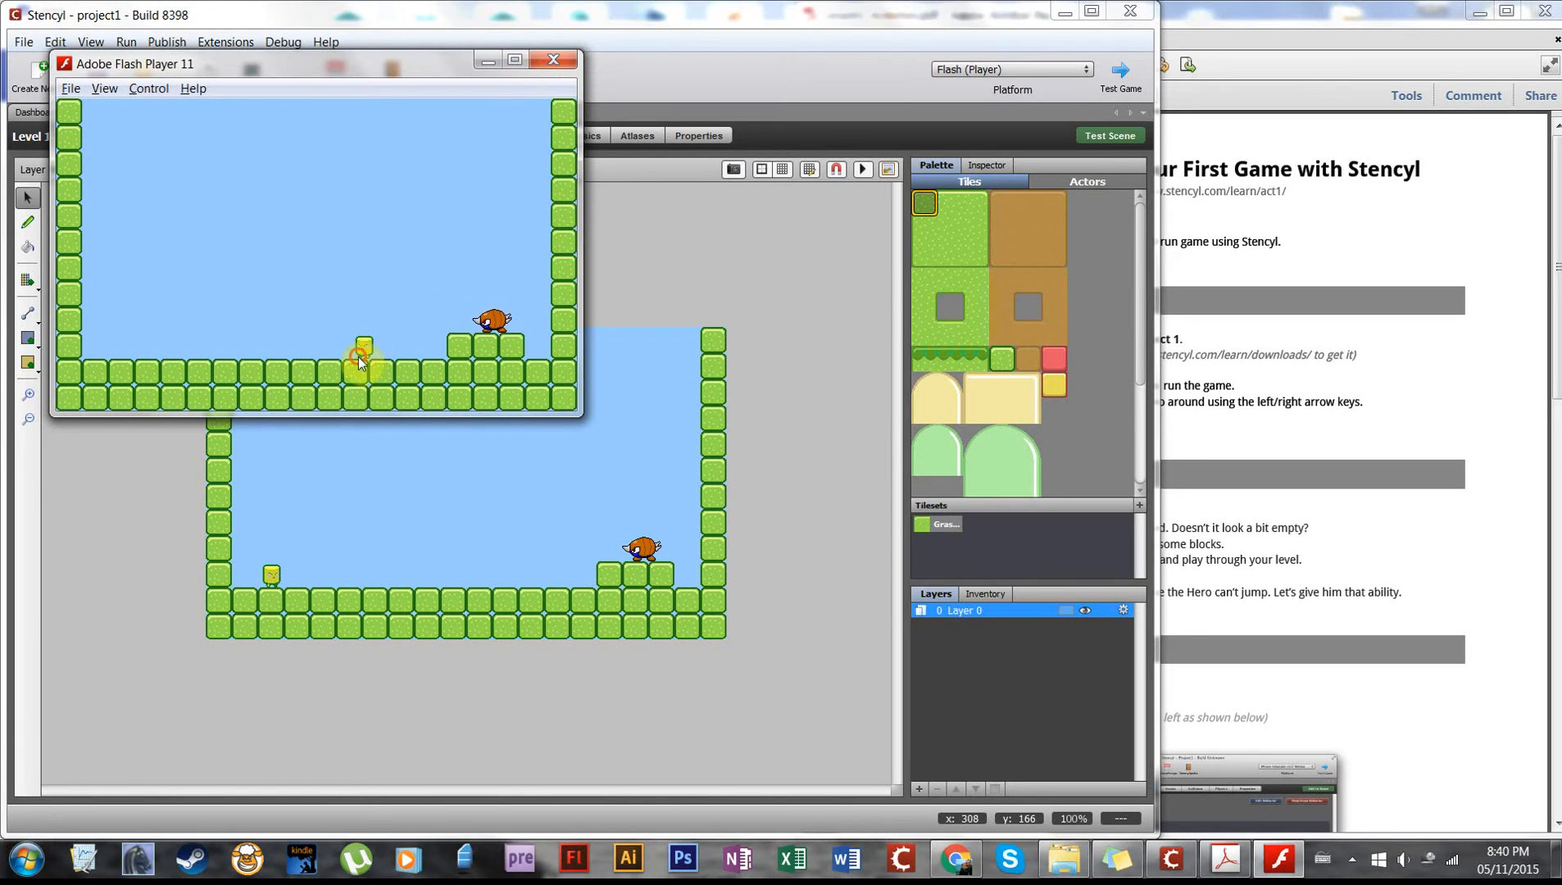
click(563, 60)
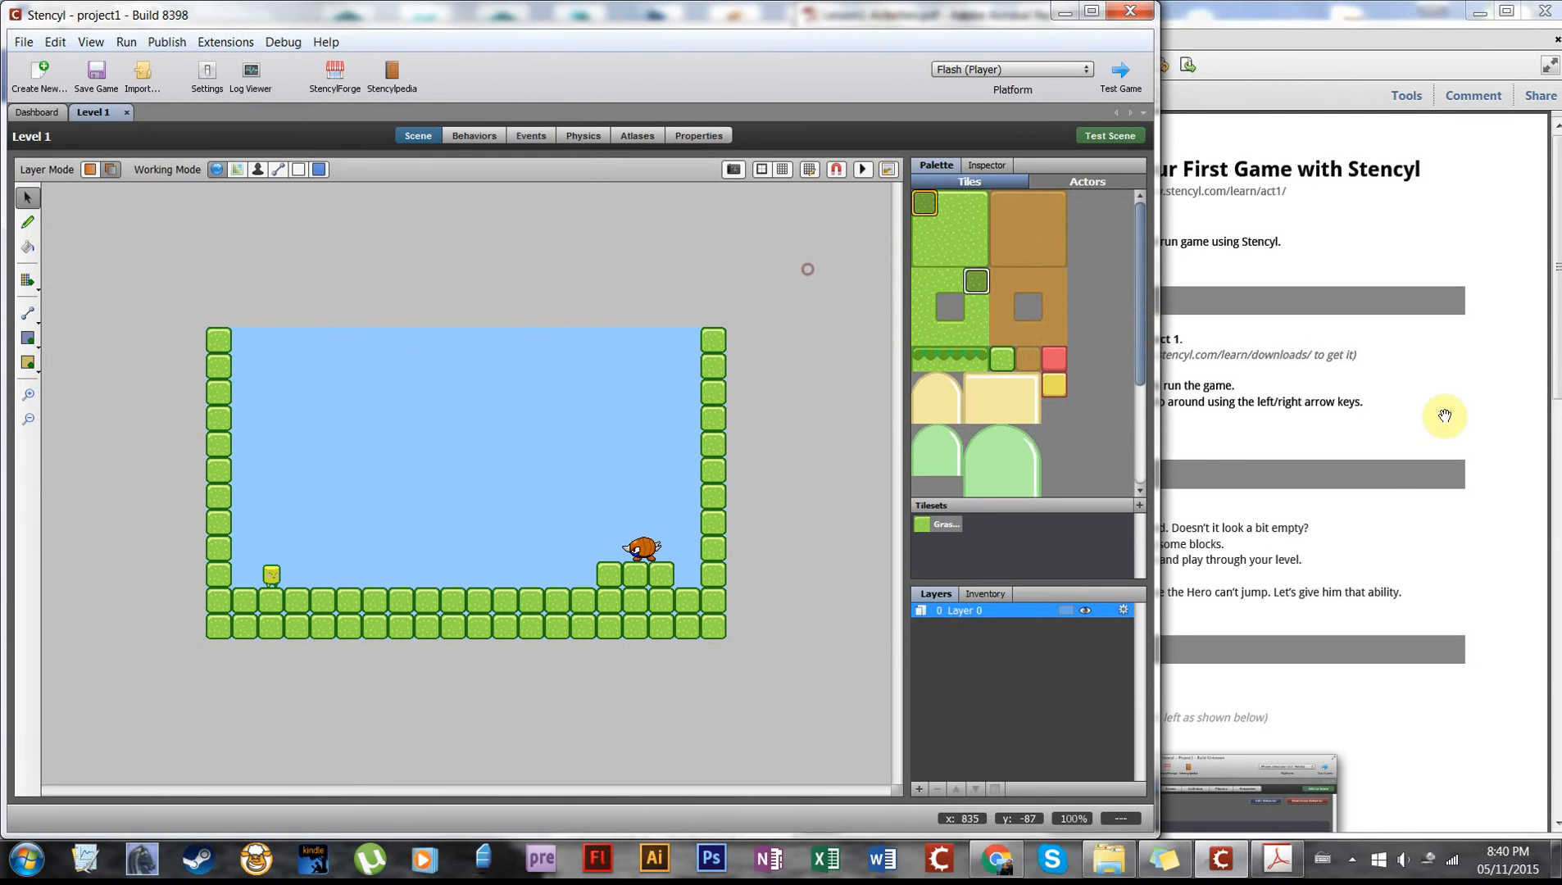
- Read the Build the Stage and Make the Hero Jump sections of the Lesson 1 PDF, and return to Stencyl
click(1388, 509)
scroll(931, 481, down, 3)
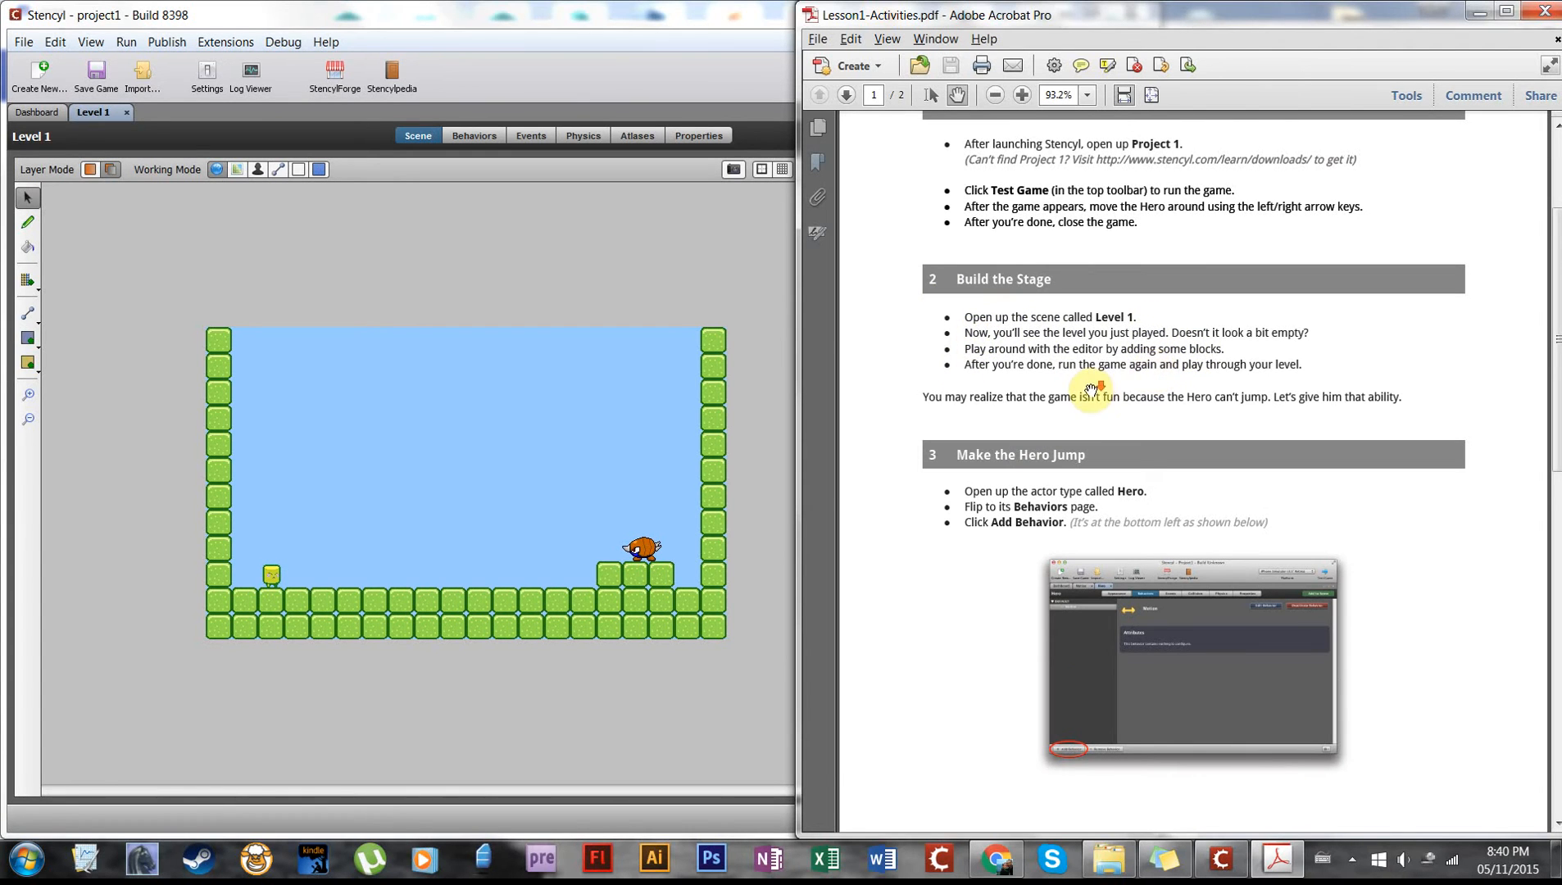
scroll(1082, 385, down, 1)
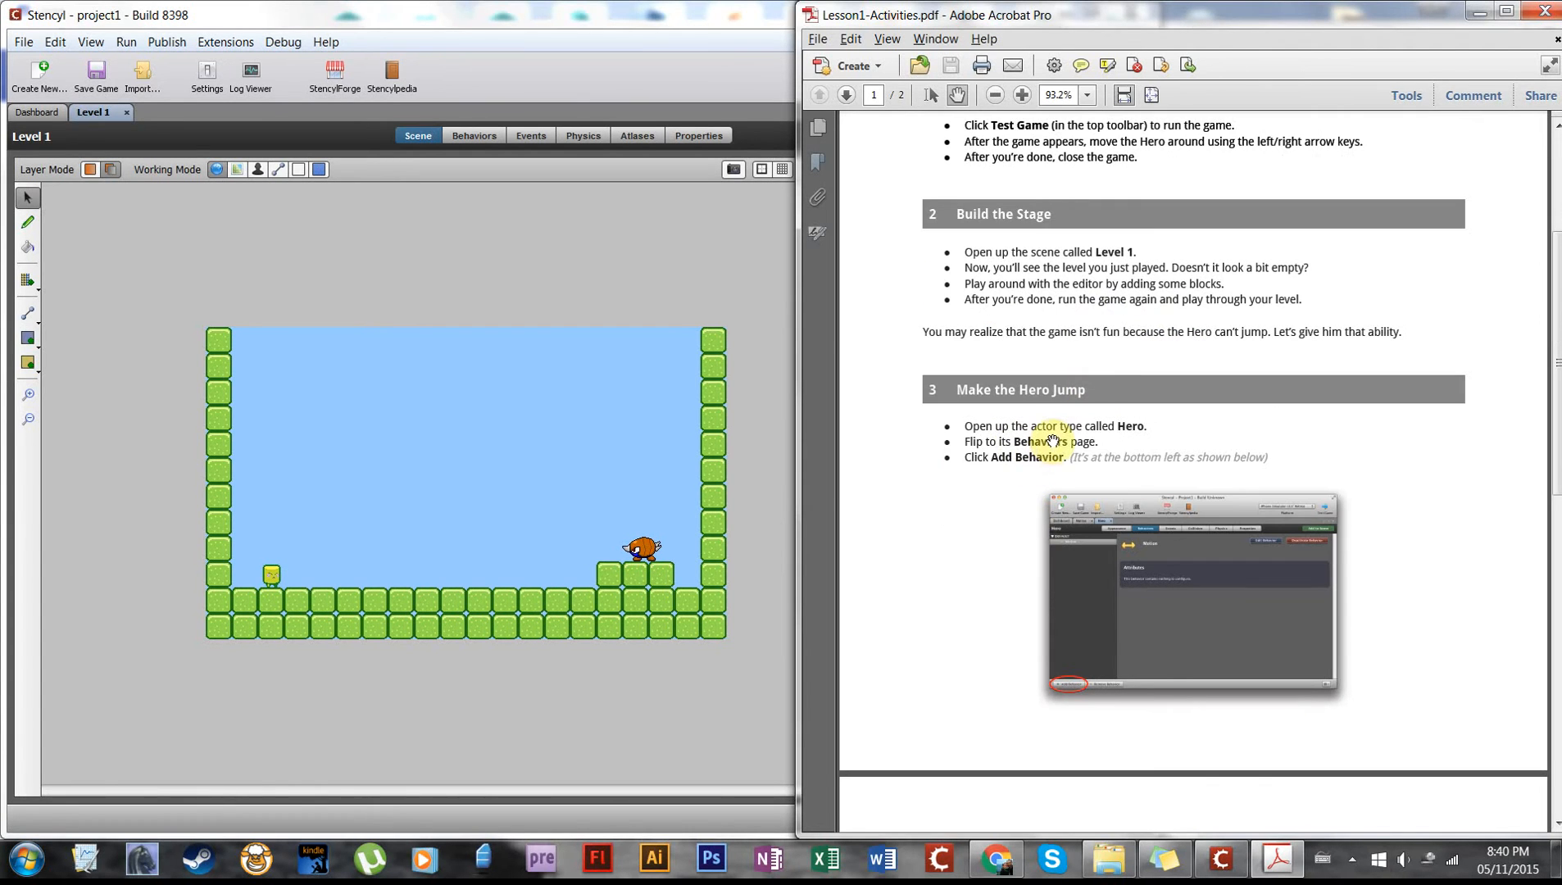
click(716, 308)
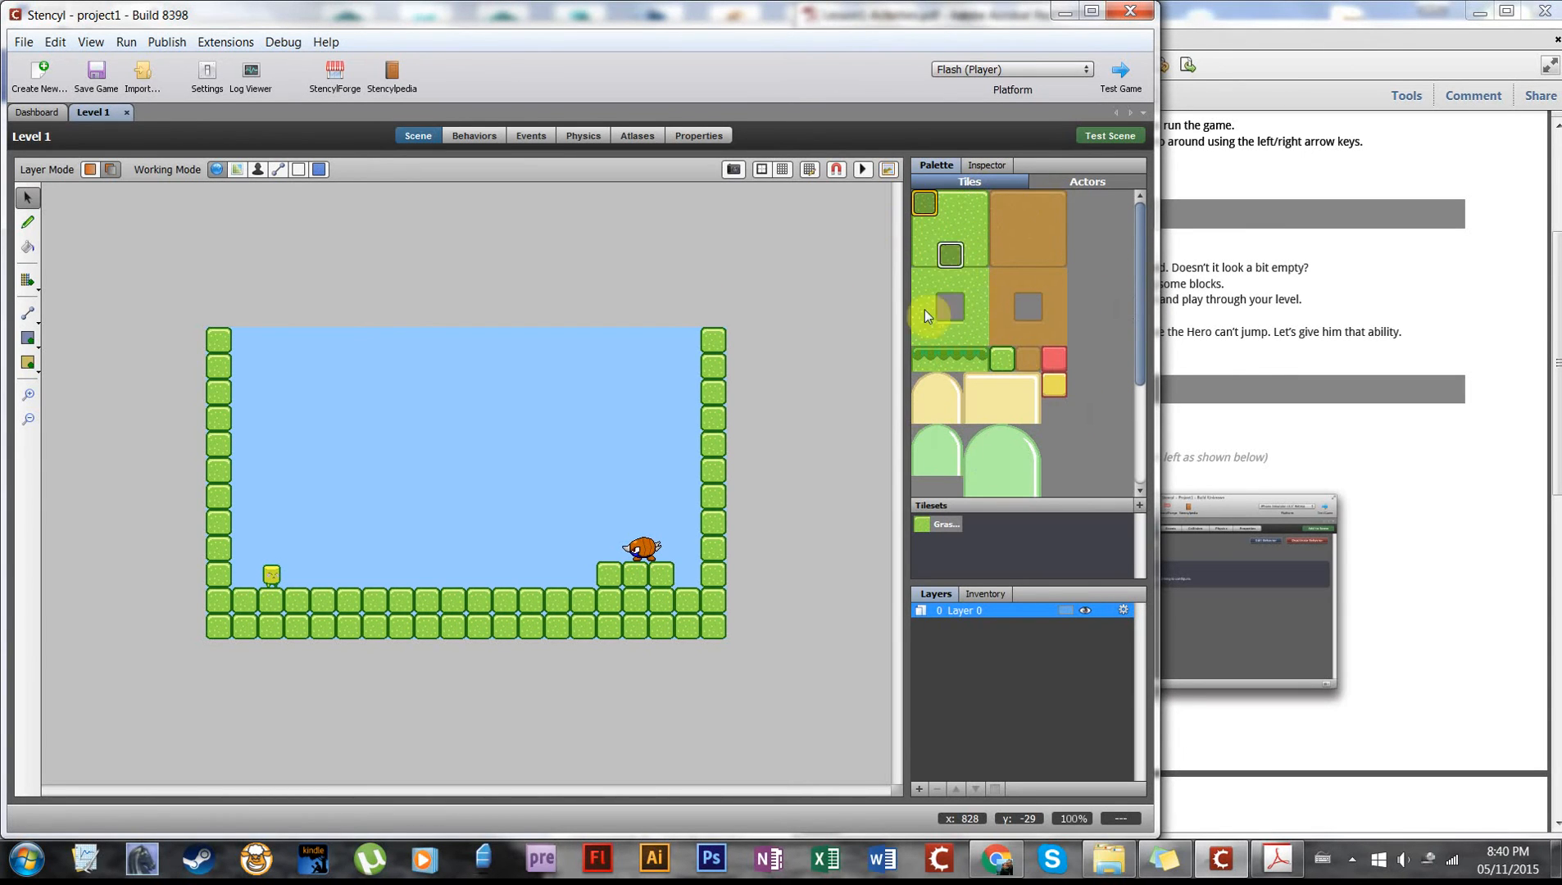
- Repaint the upper ground row with the top-edge grass tile, using the matching top corner tiles at both ends
click(950, 205)
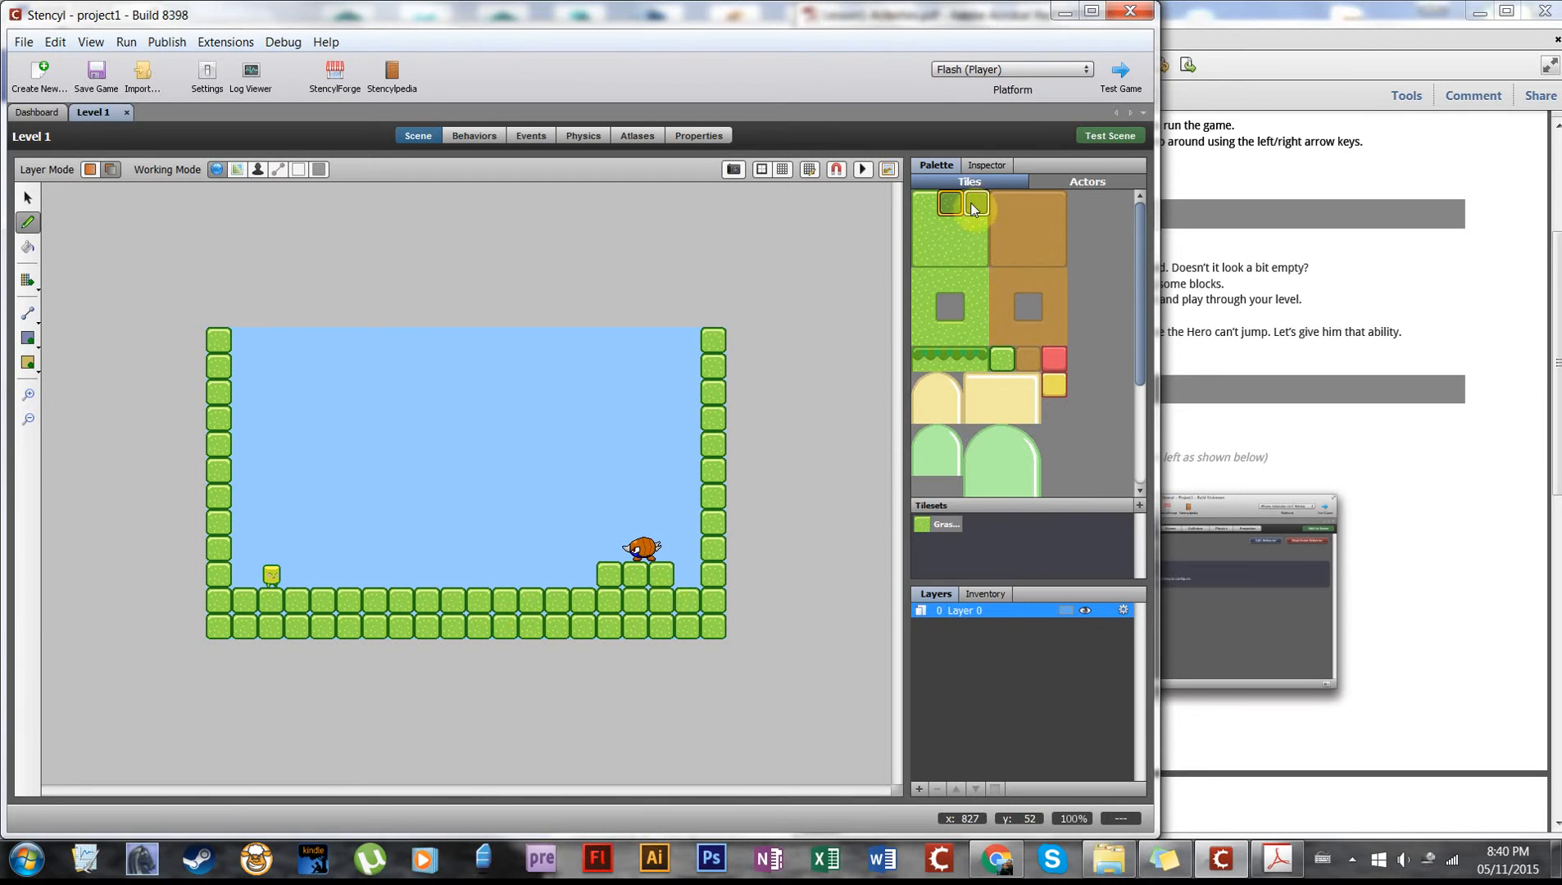
drag(949, 271, 949, 209)
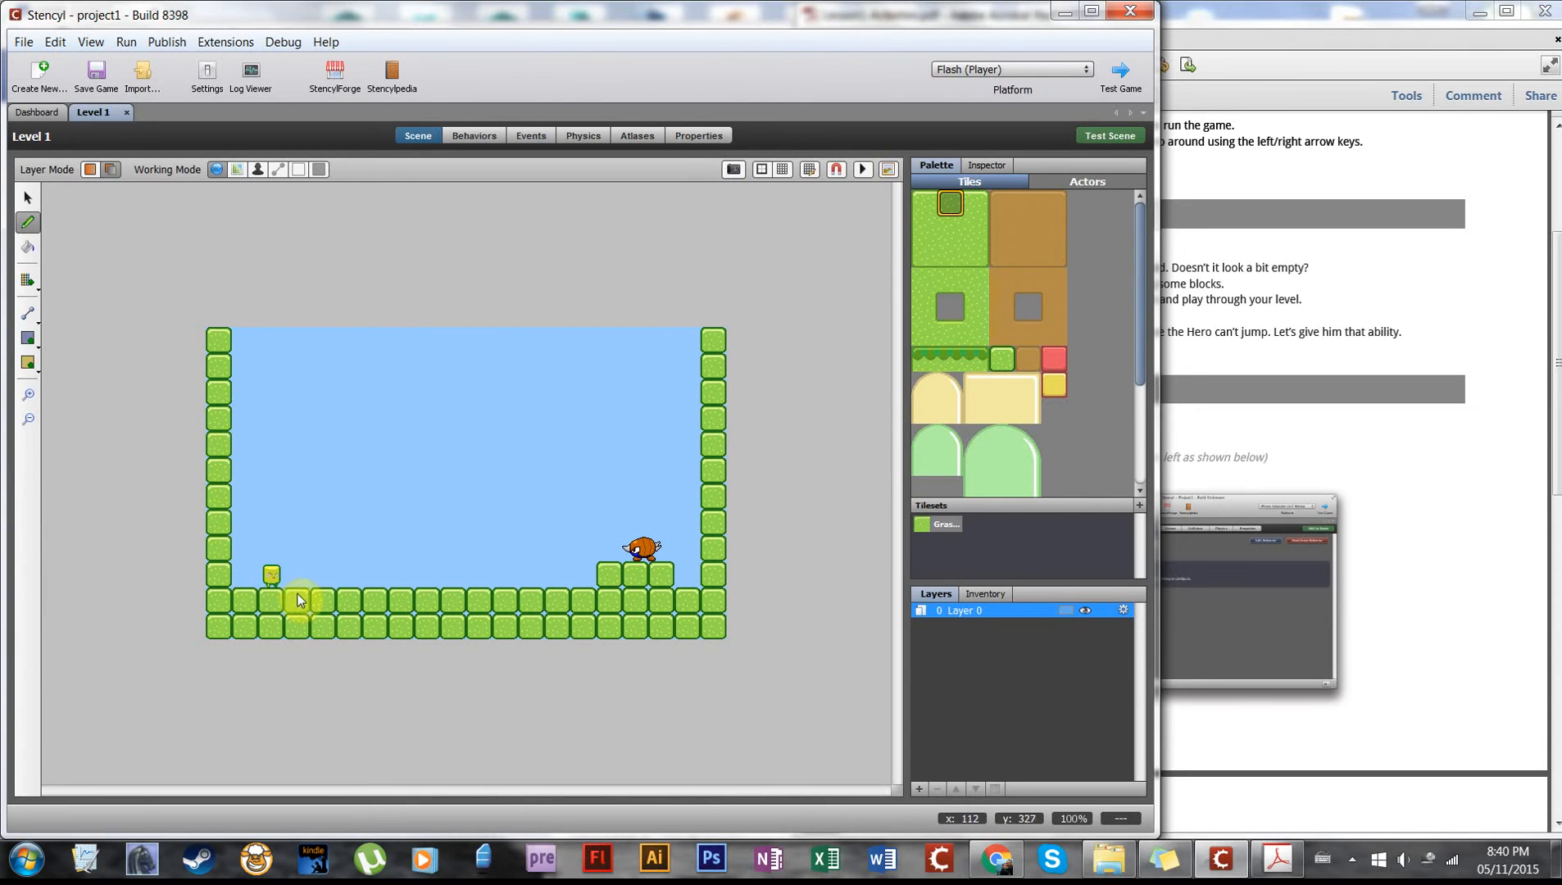
drag(398, 603, 702, 610)
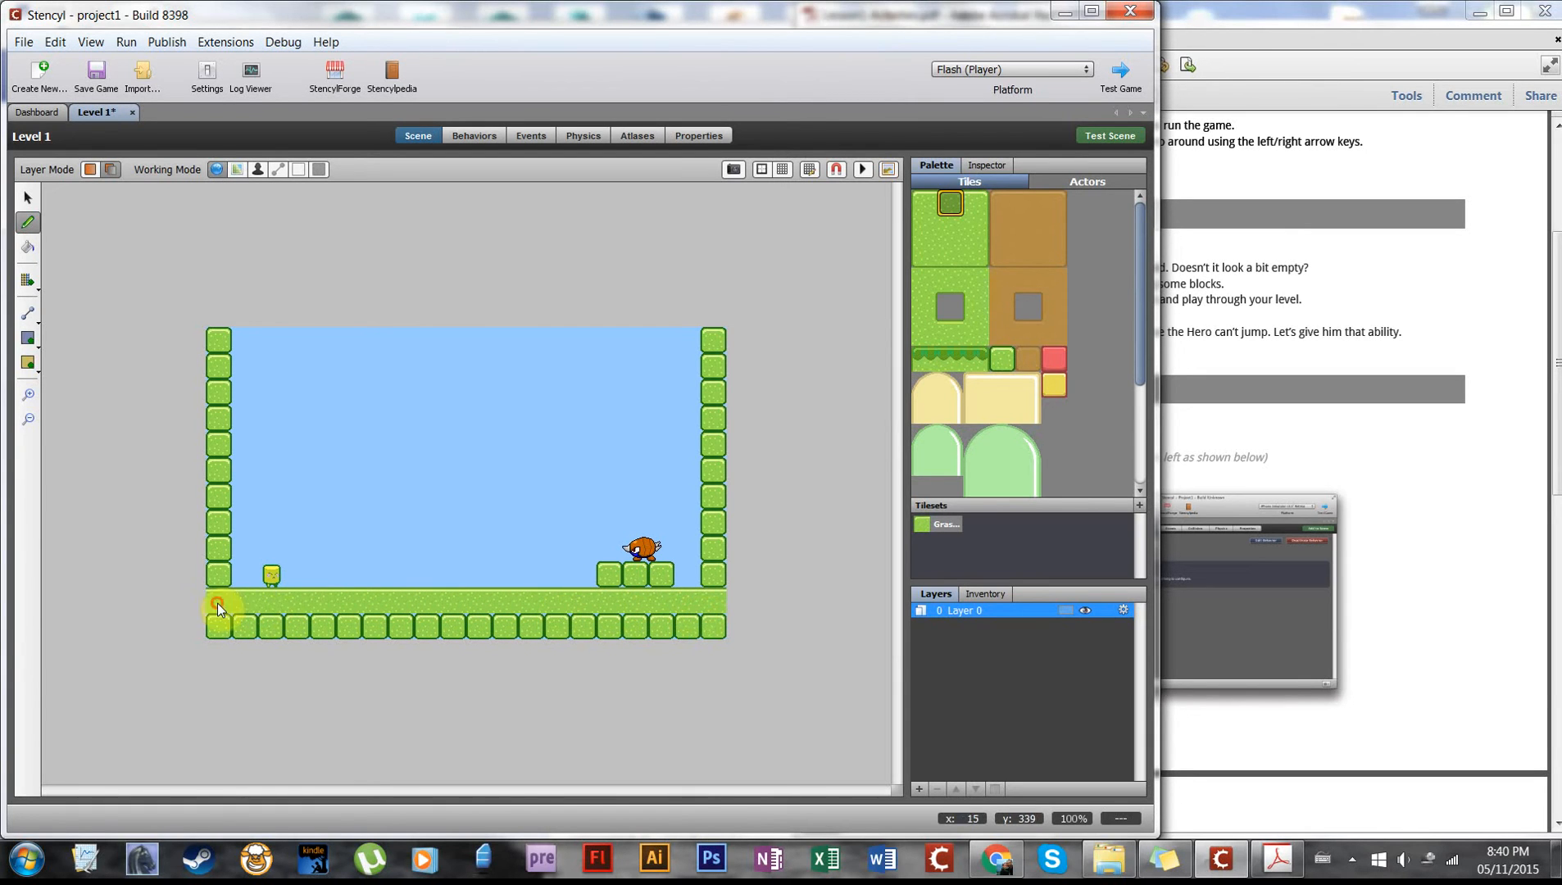
click(924, 204)
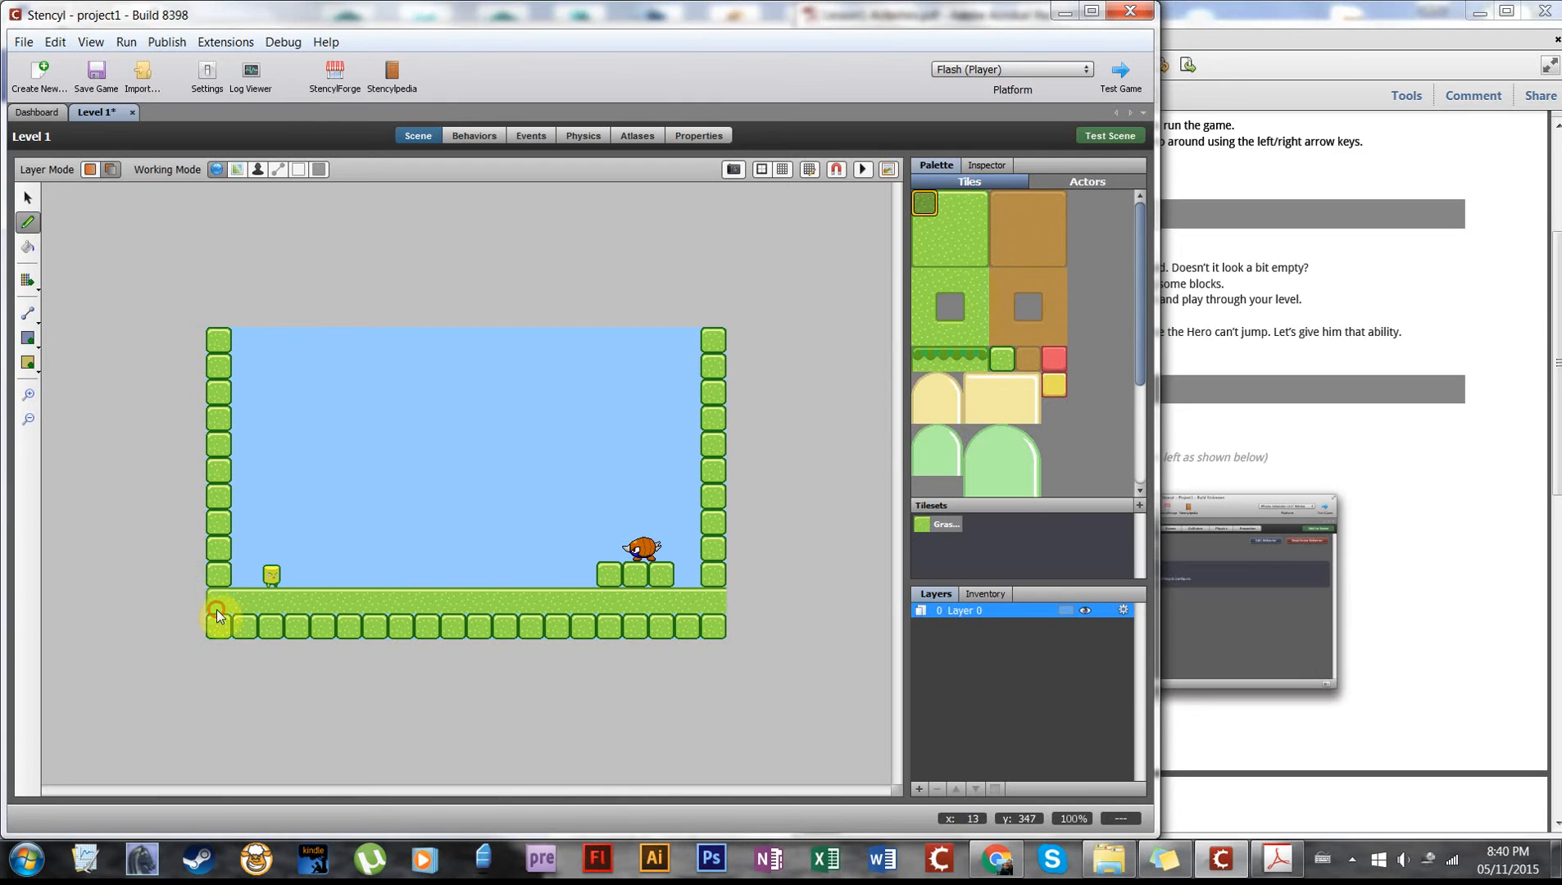
click(975, 207)
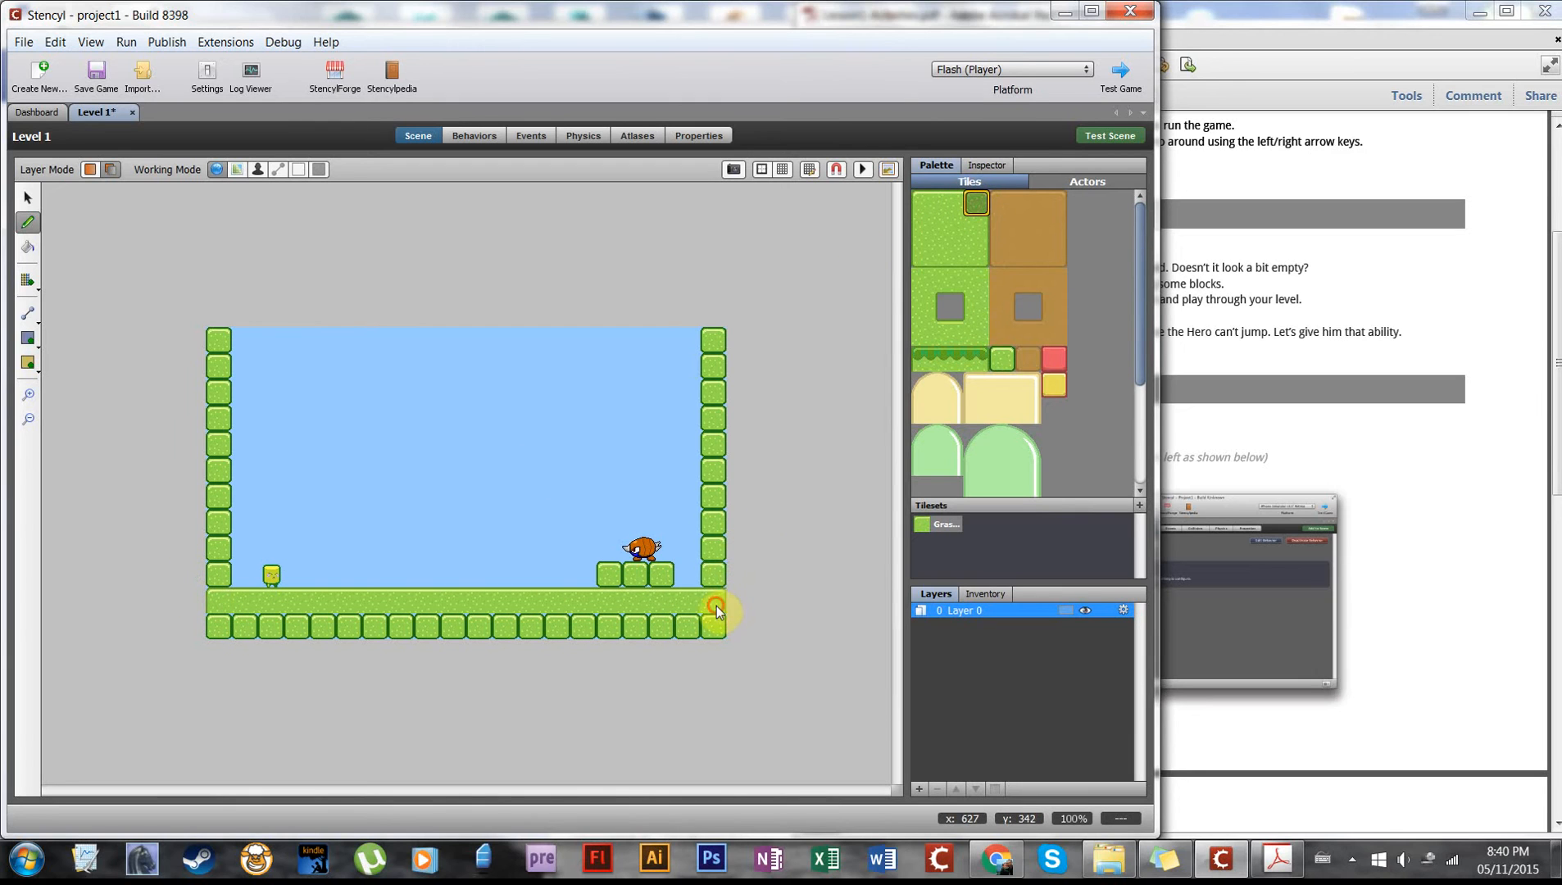
- Repaint the lowest ground row with side-edge grass tiles at both ends and the plain grass center tile between them
click(926, 229)
drag(929, 229, 952, 230)
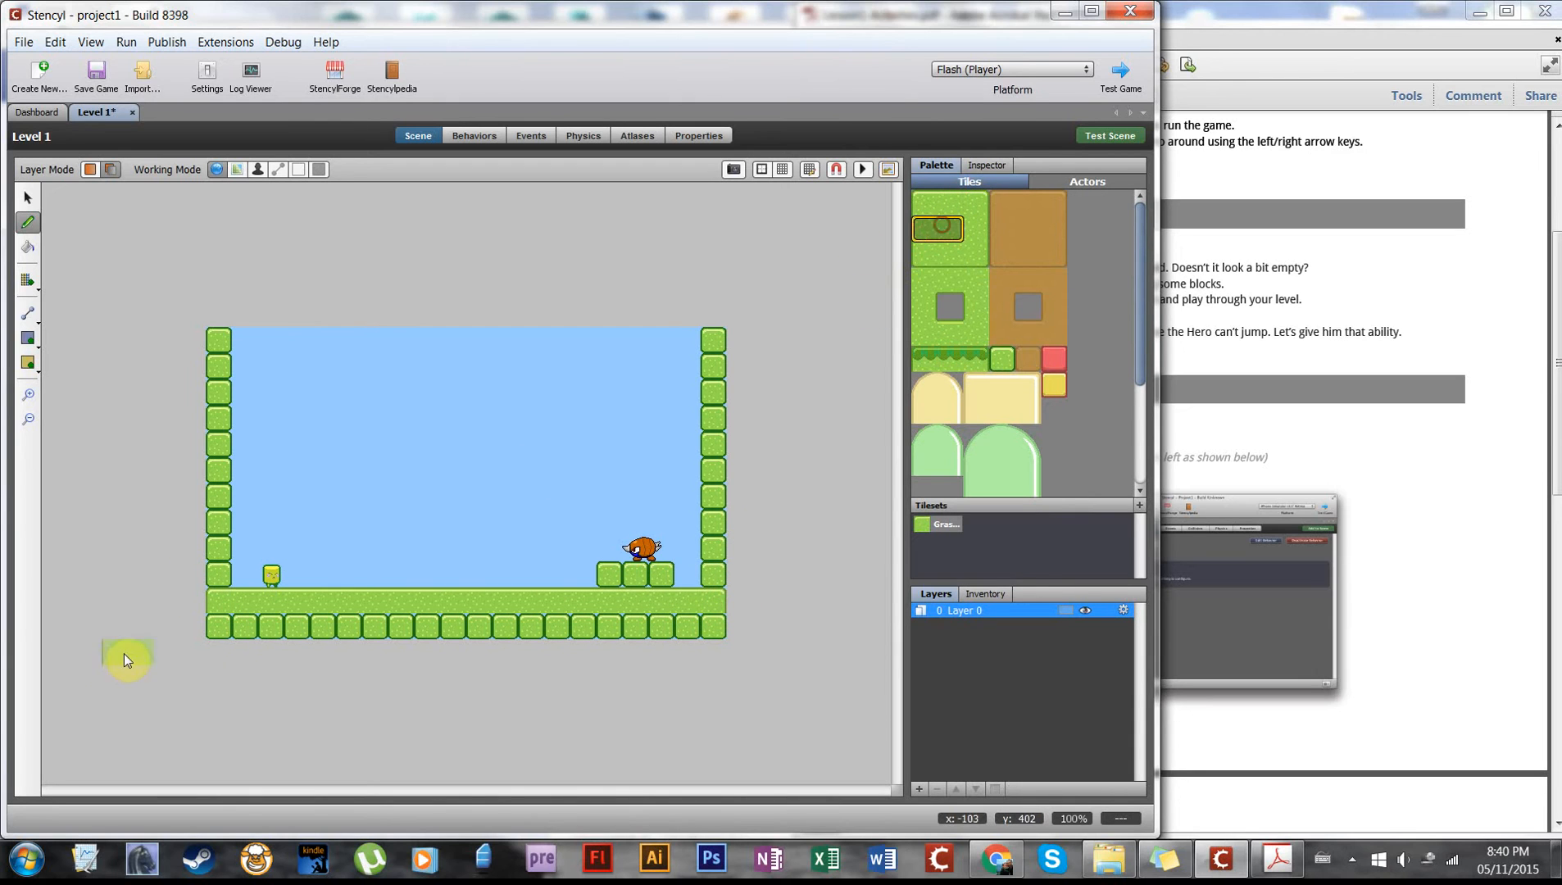
click(976, 230)
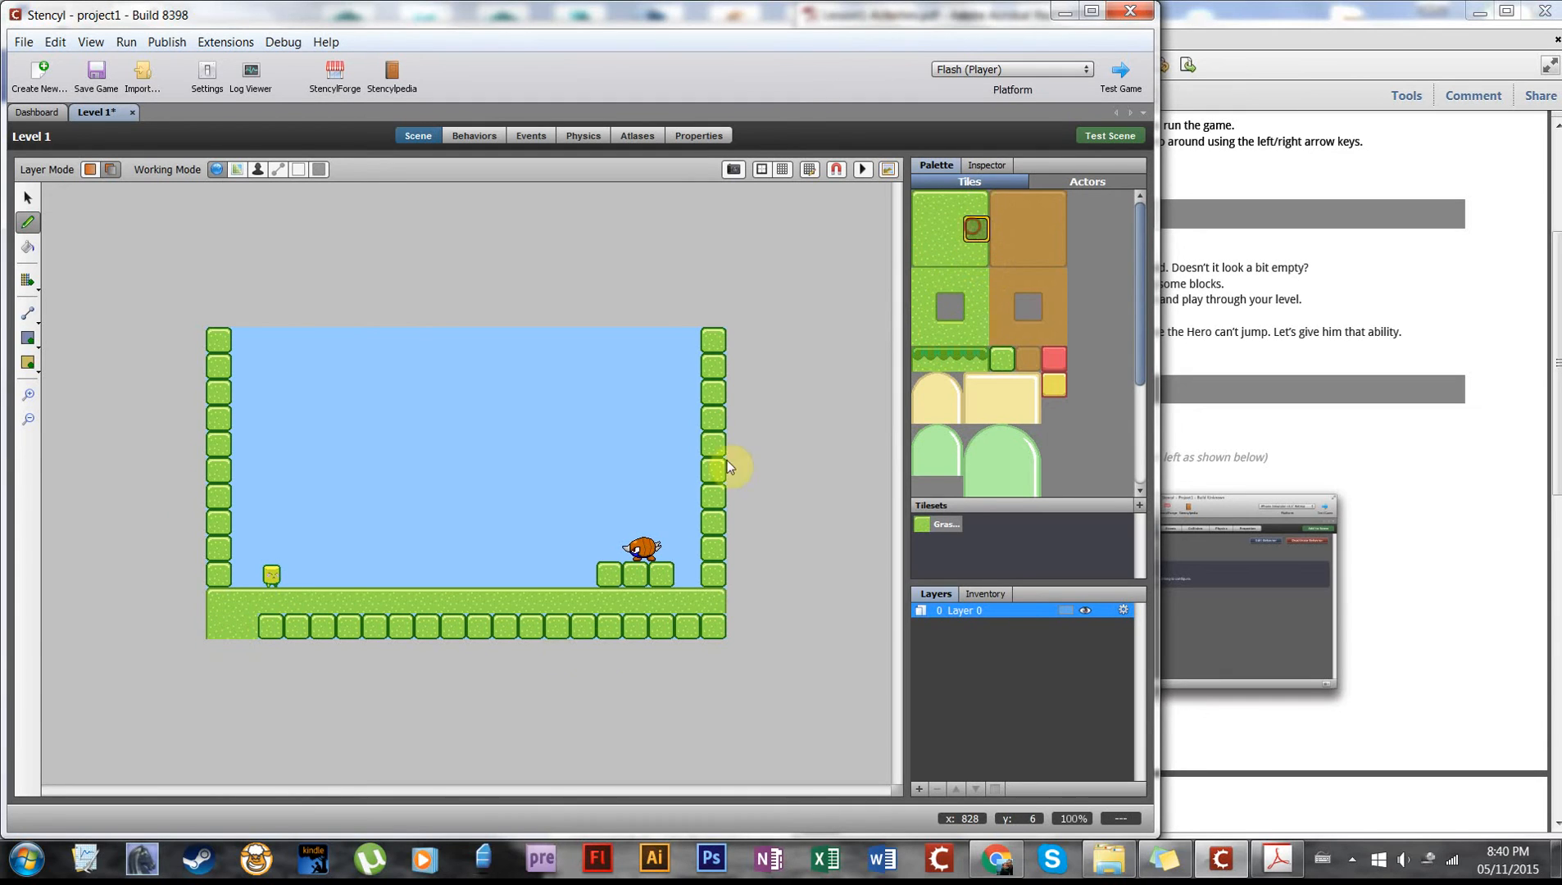
click(706, 623)
click(950, 230)
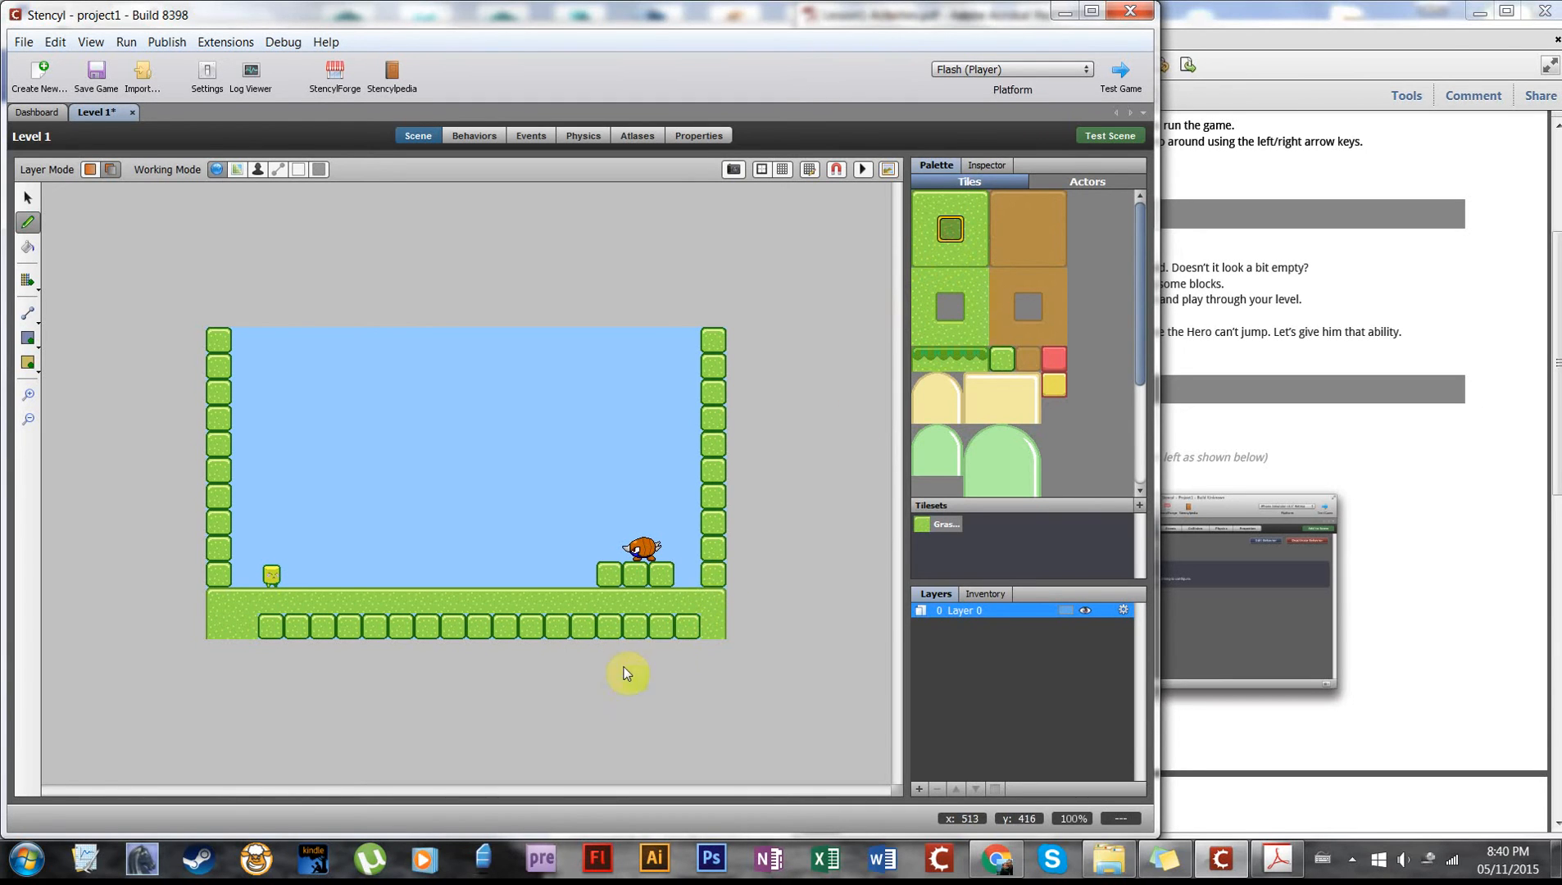
drag(686, 626, 422, 644)
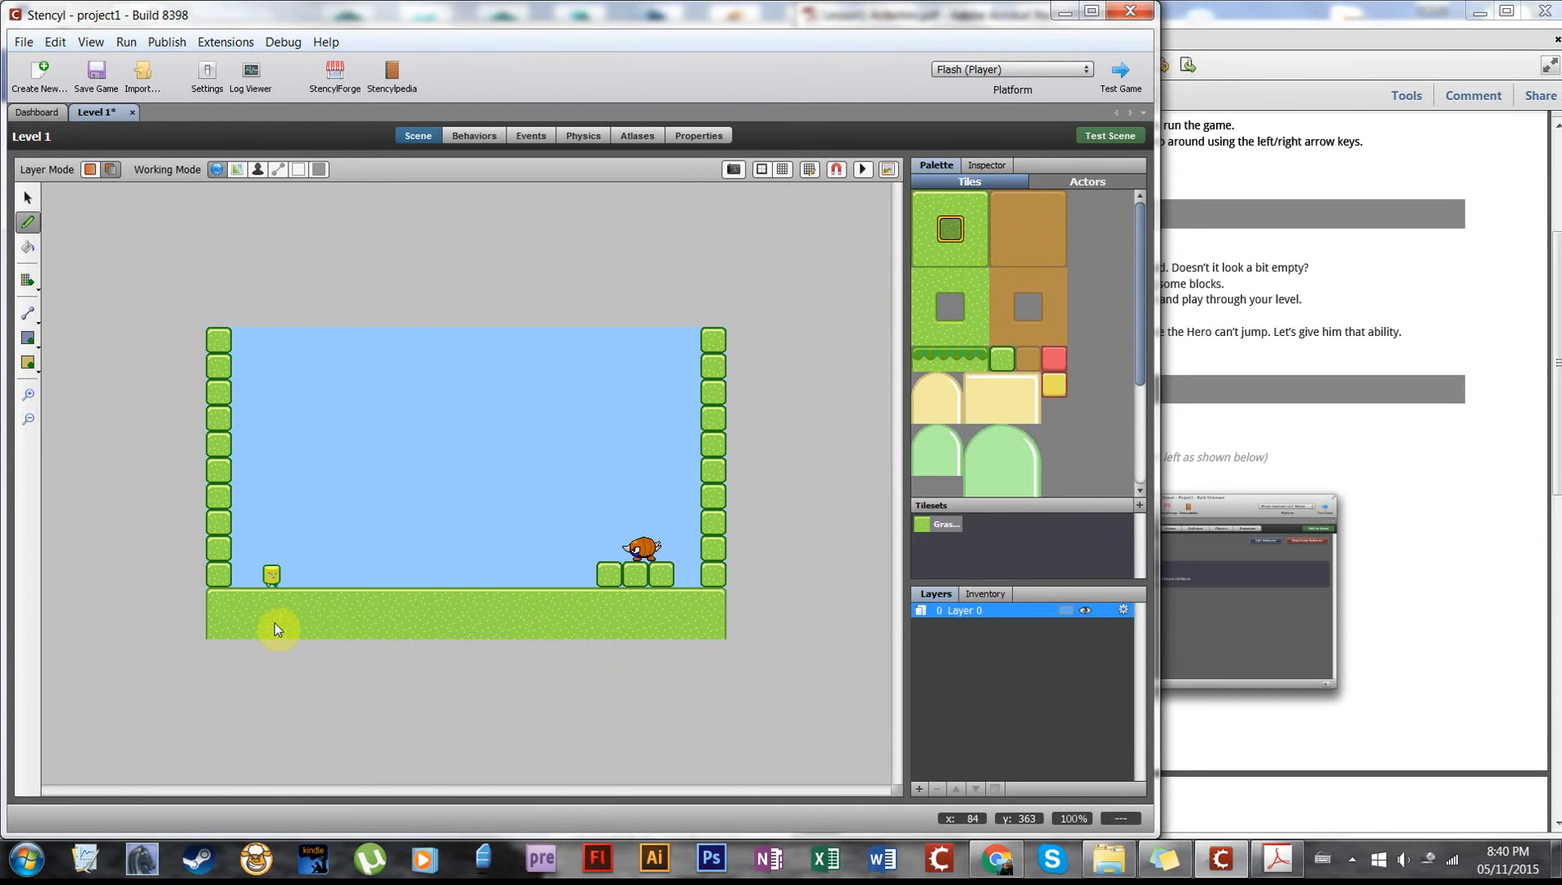
- Place three floating platforms with the three-tile grass ledge: above the Hero's right, mid-level near the center, and high near the left wall
click(950, 358)
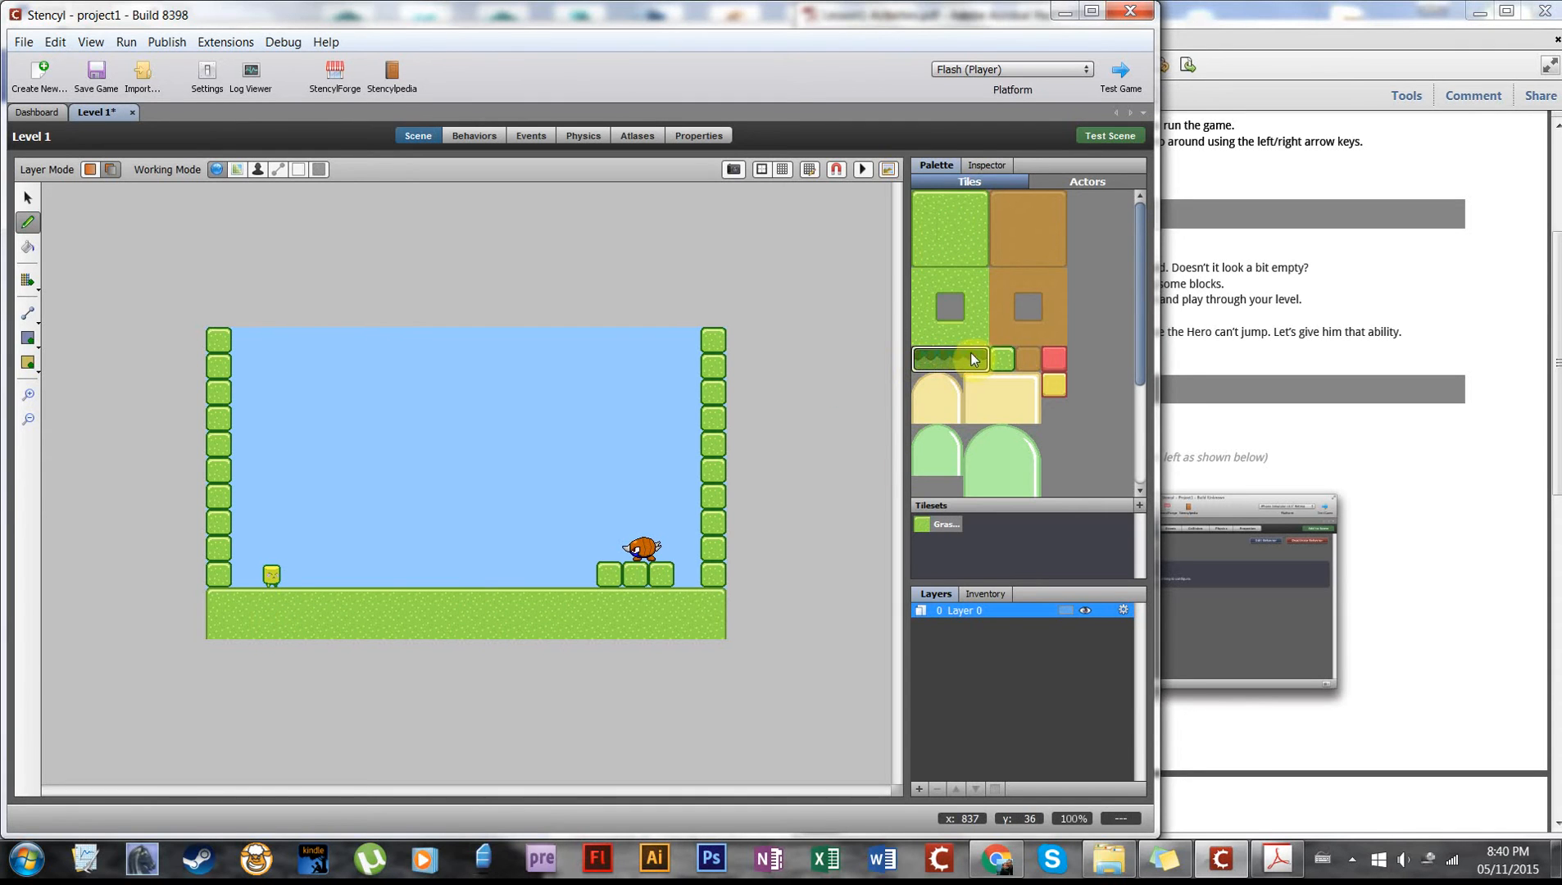
click(352, 534)
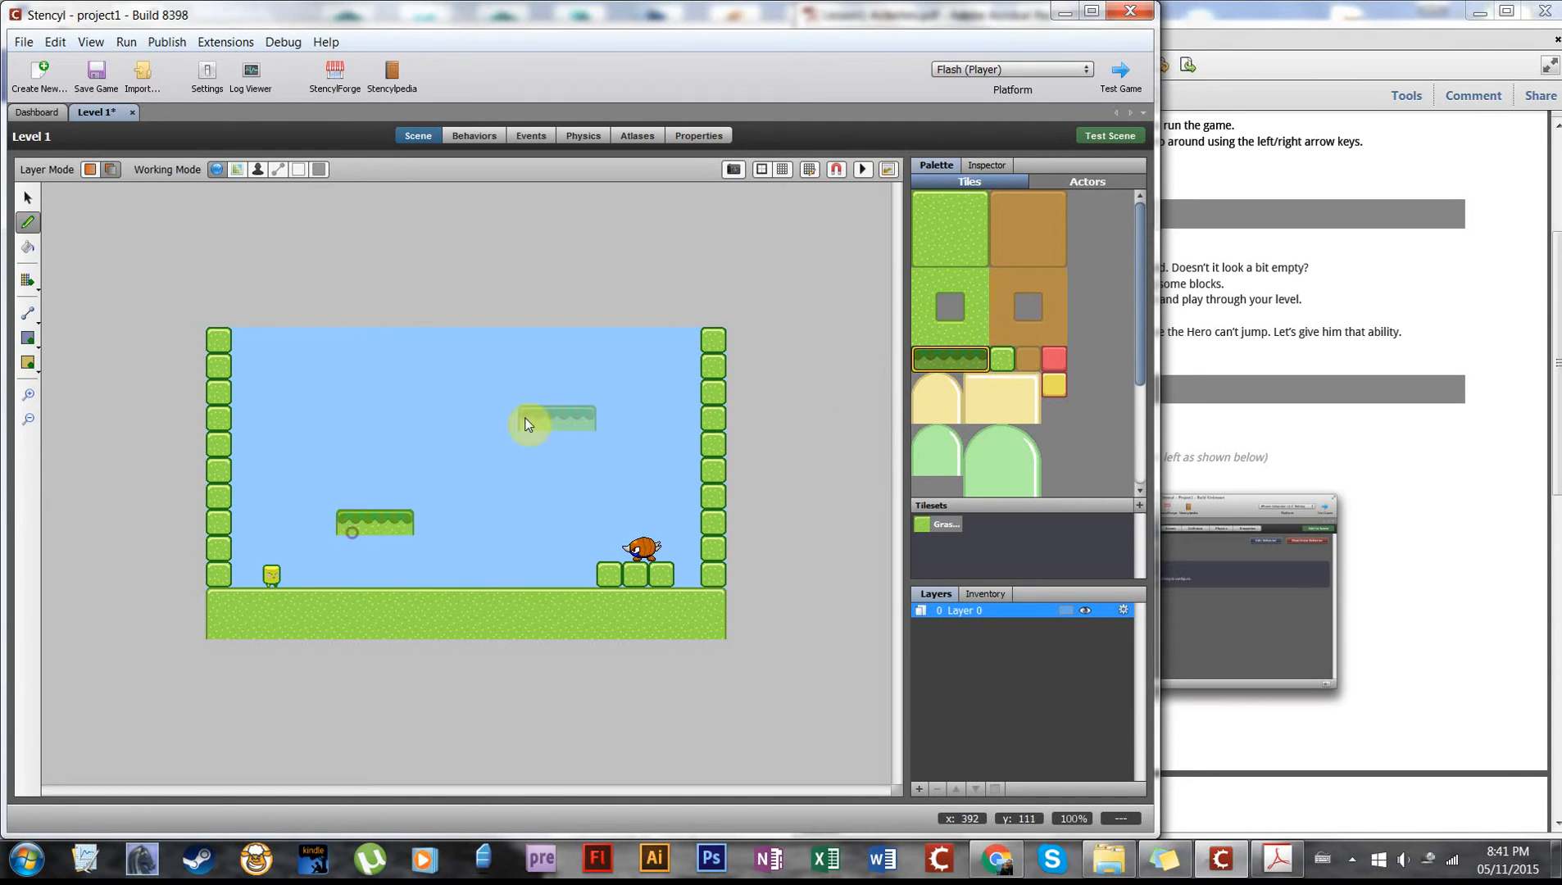
click(469, 450)
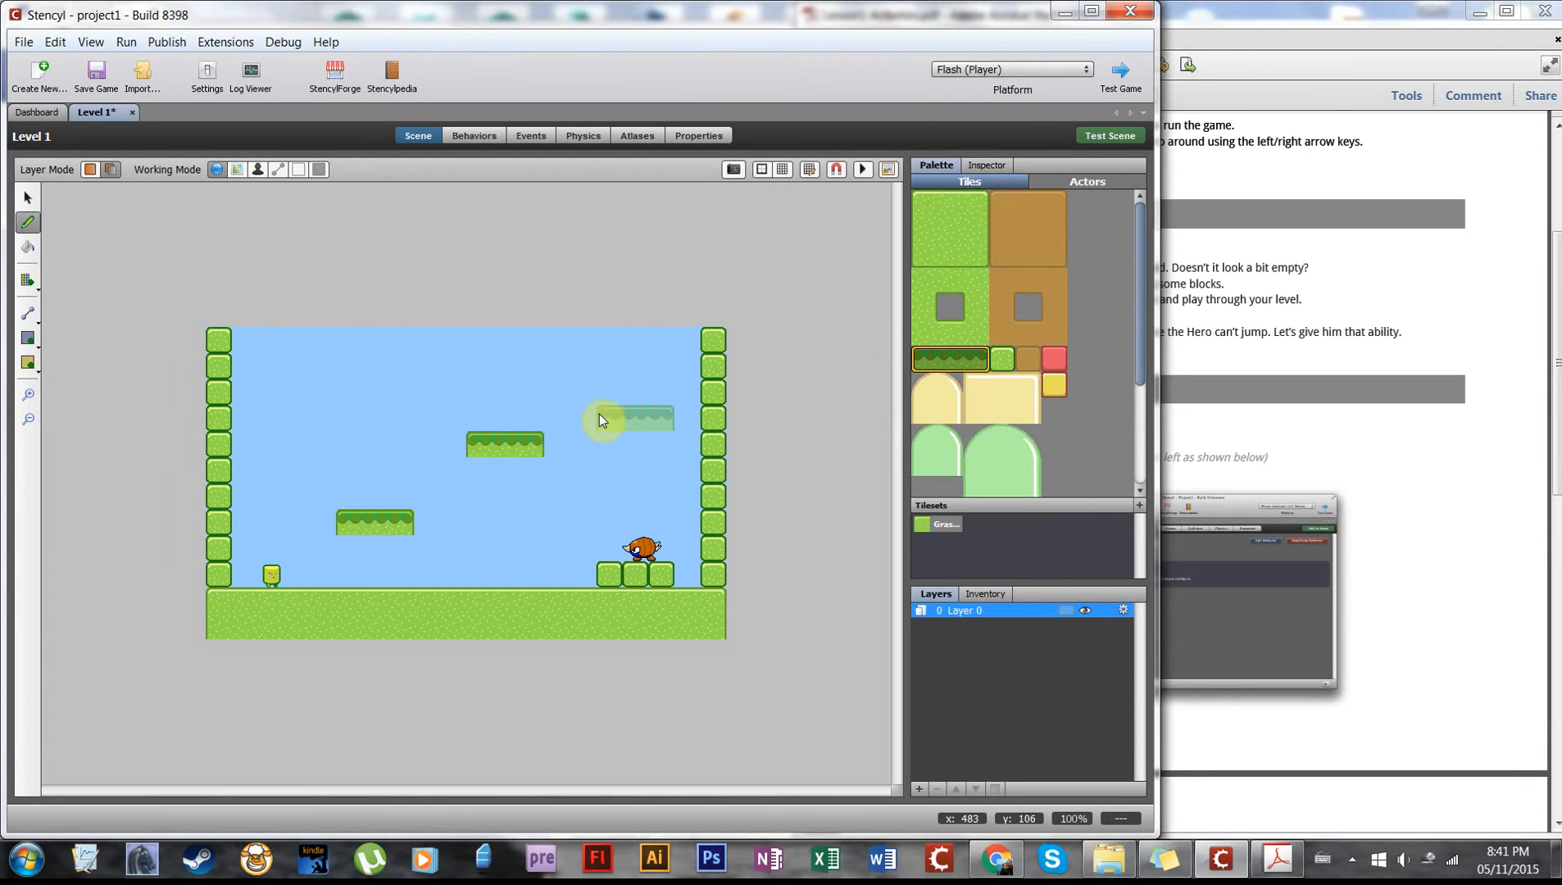
click(308, 397)
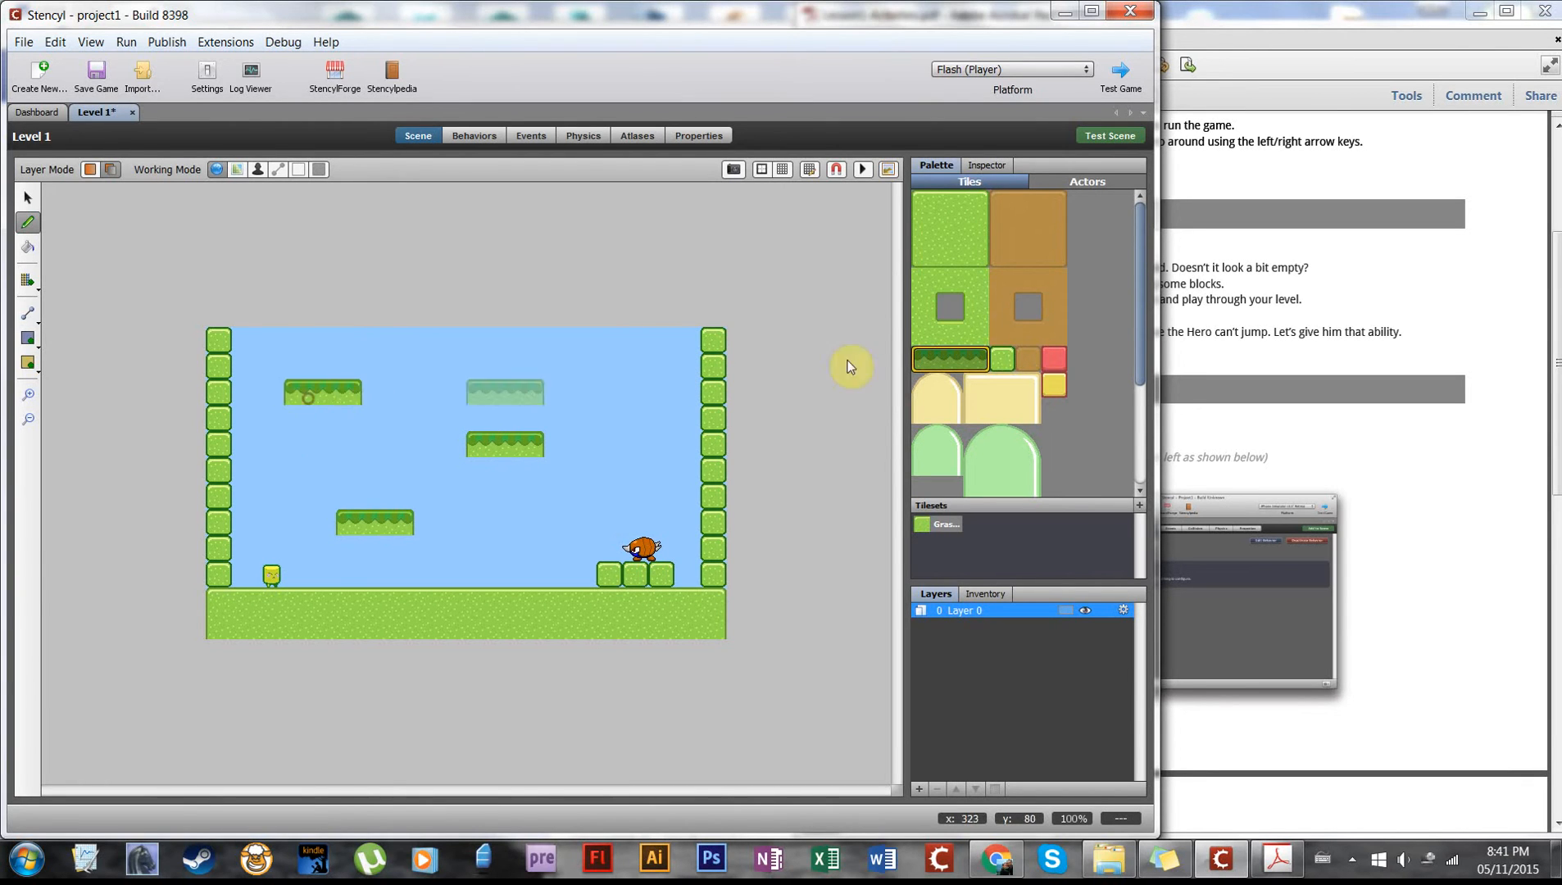
- Try placing the large light-green hill tiles on the ground near the center of the level, and undo the placement
click(974, 429)
drag(1009, 461, 1037, 484)
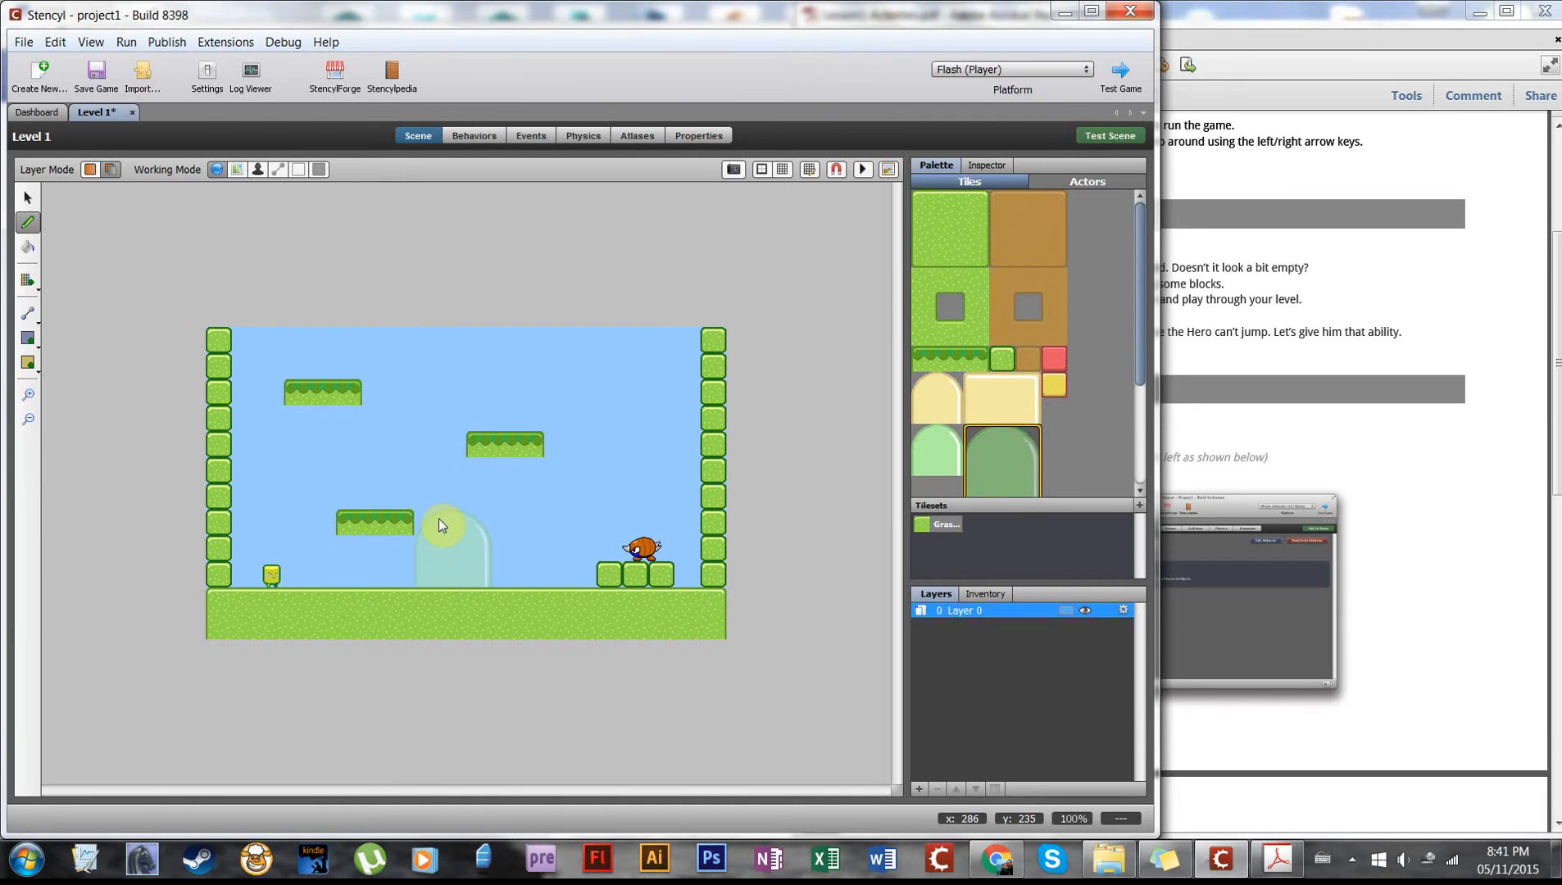
click(466, 520)
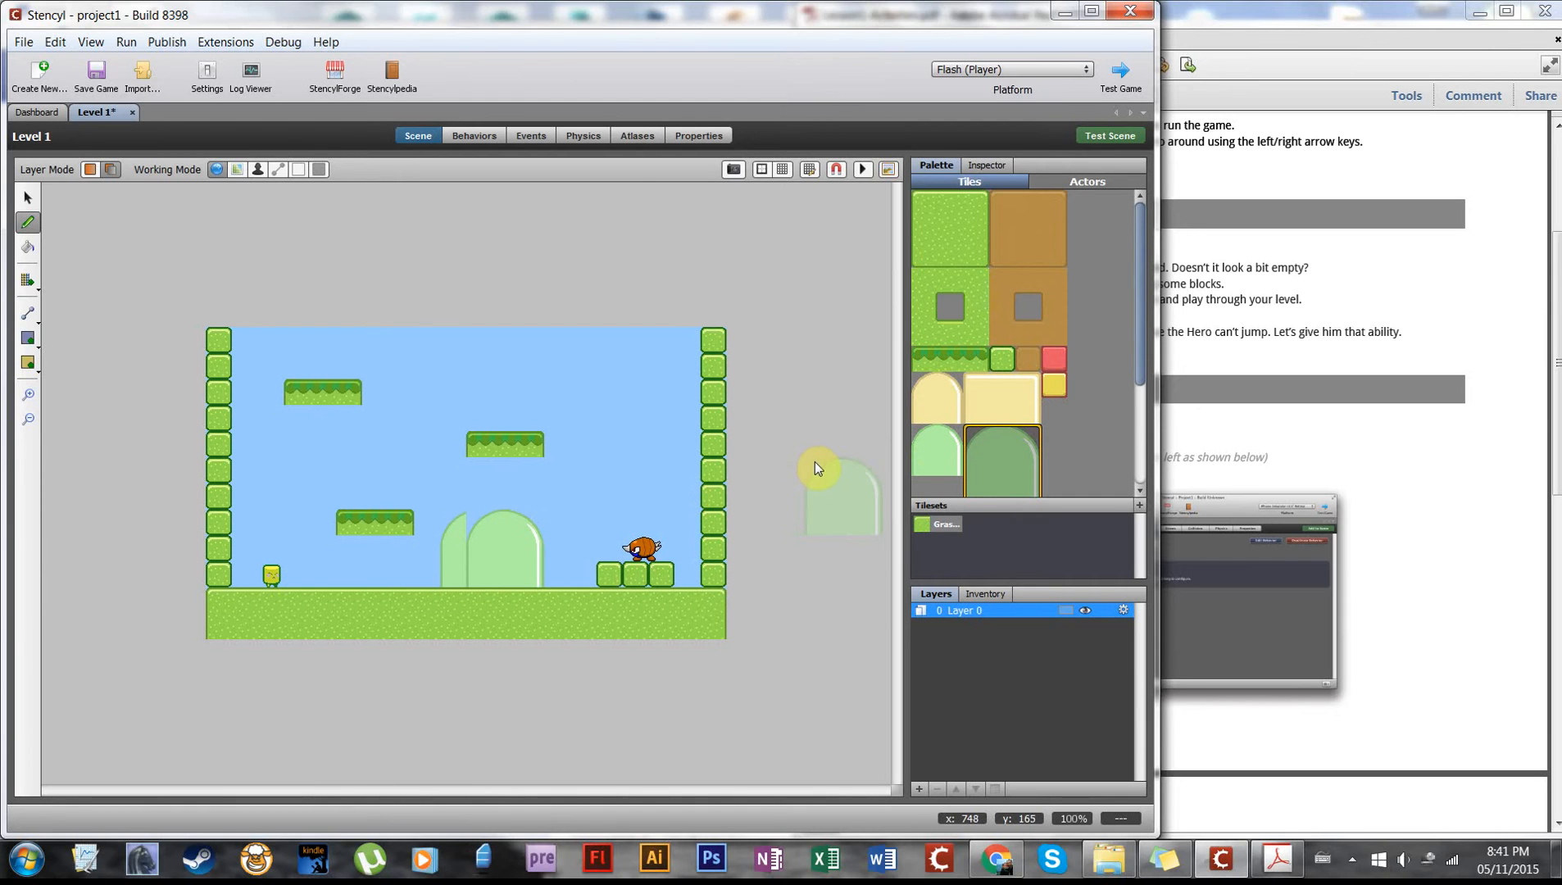
key(ctrl+z)
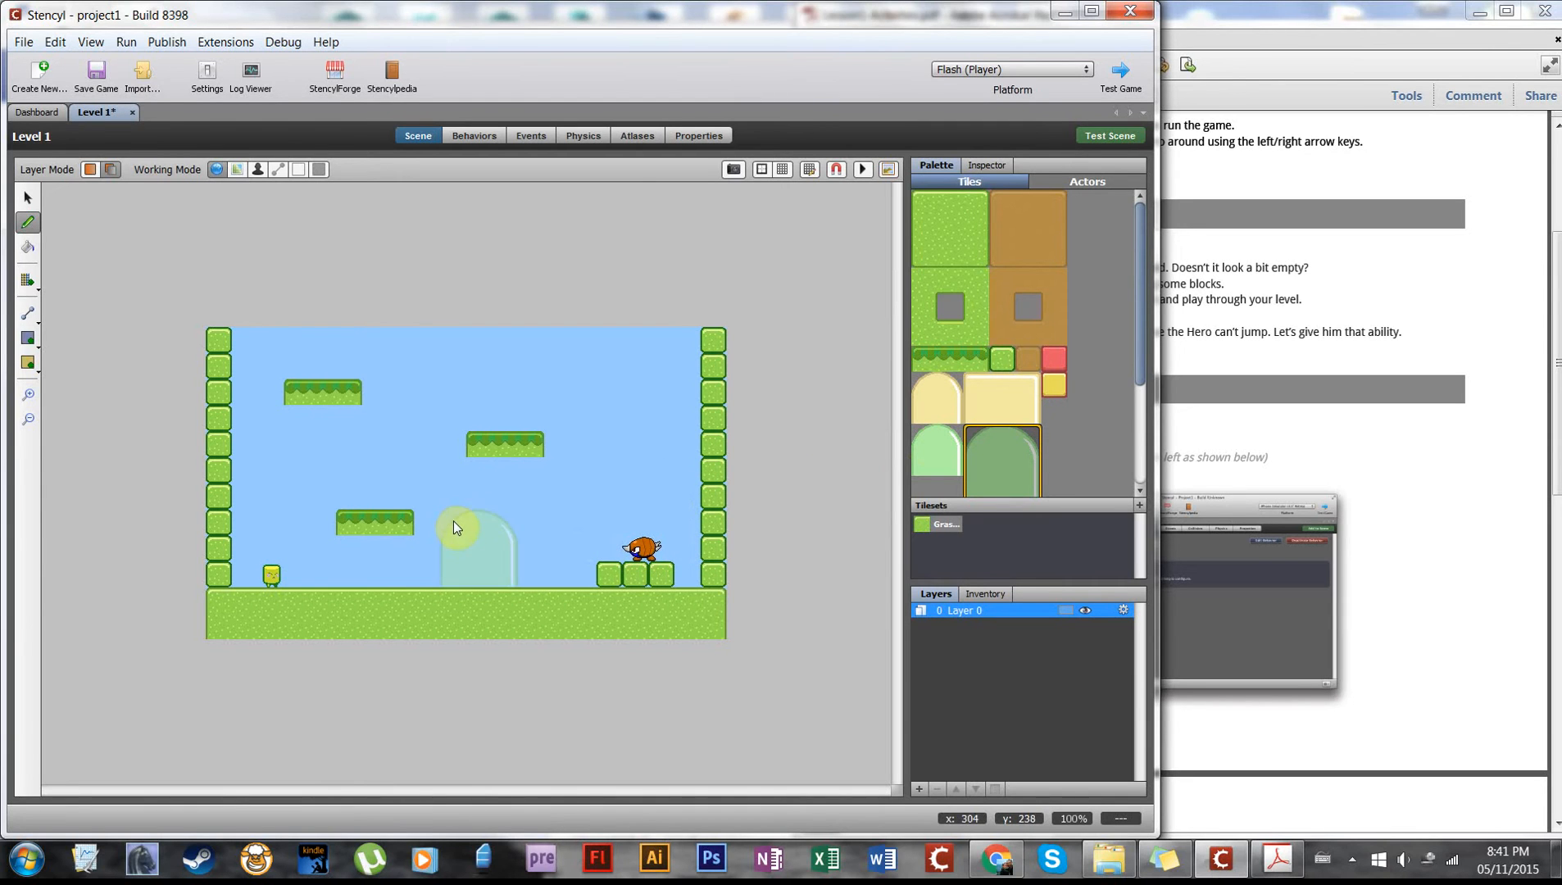
- Place the large light-green hill on the ground near the center of the level
click(454, 522)
- Paint a test patch of plain grass tiles in the sky above the Enemy and delete the whole patch
drag(951, 280, 976, 281)
drag(583, 385, 595, 491)
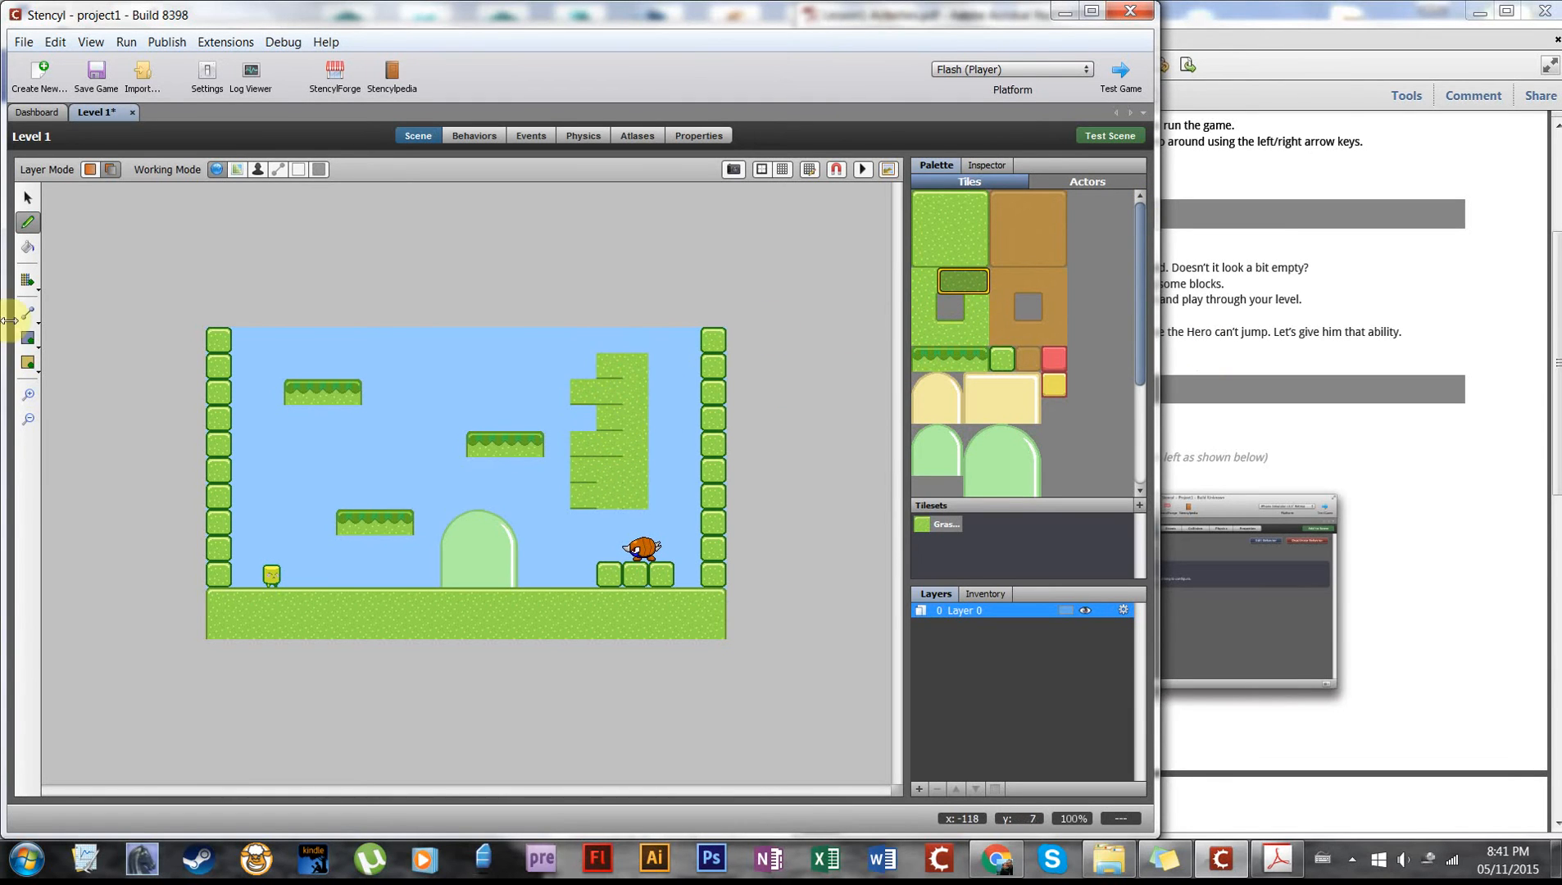
click(28, 198)
click(29, 199)
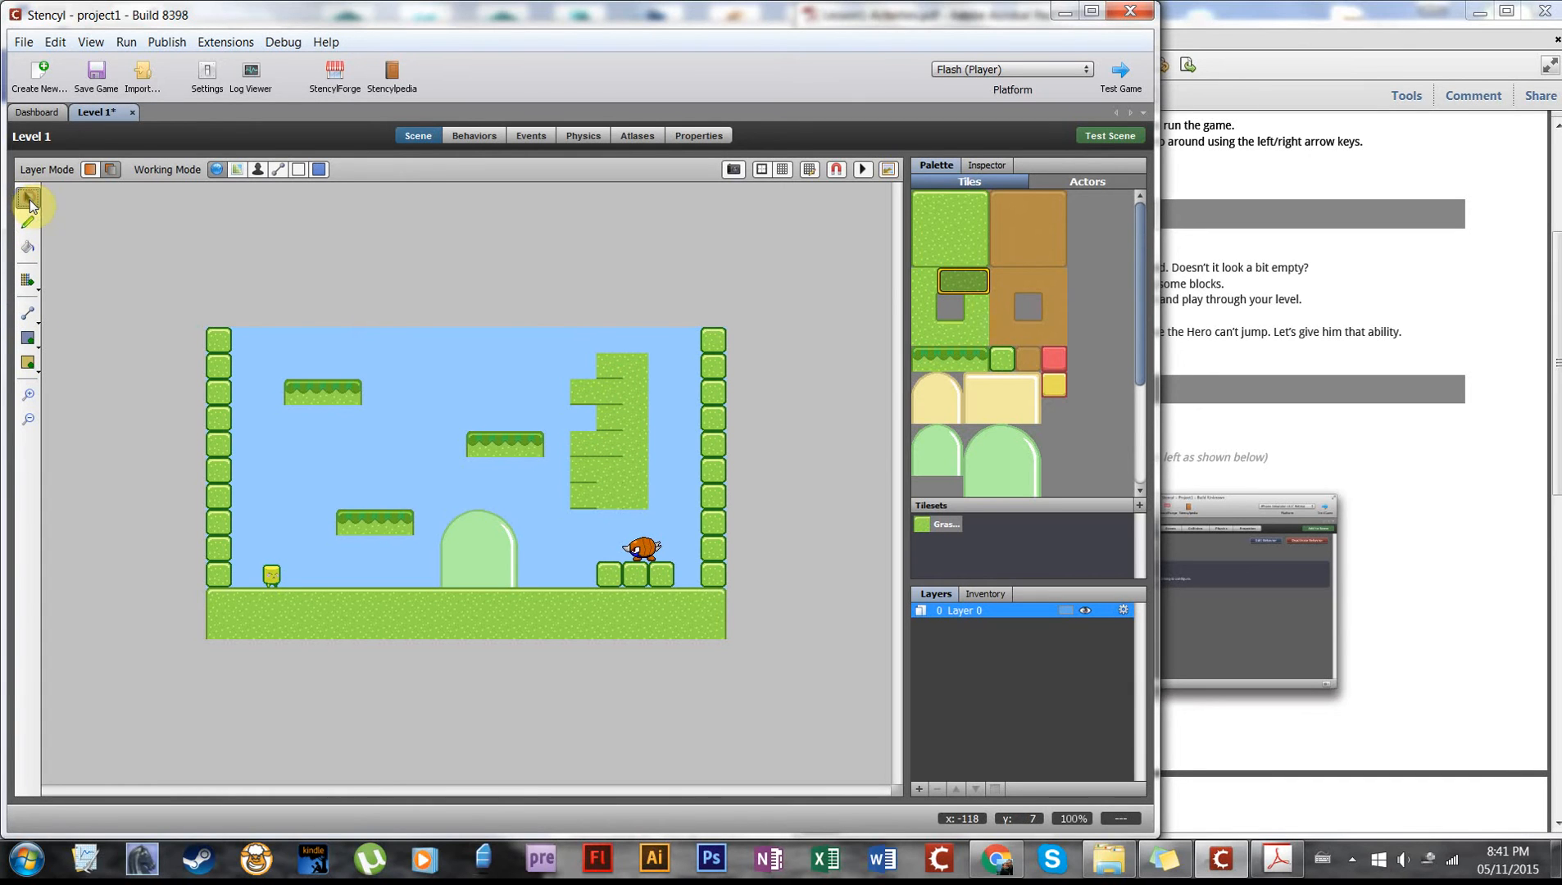
drag(536, 340, 658, 516)
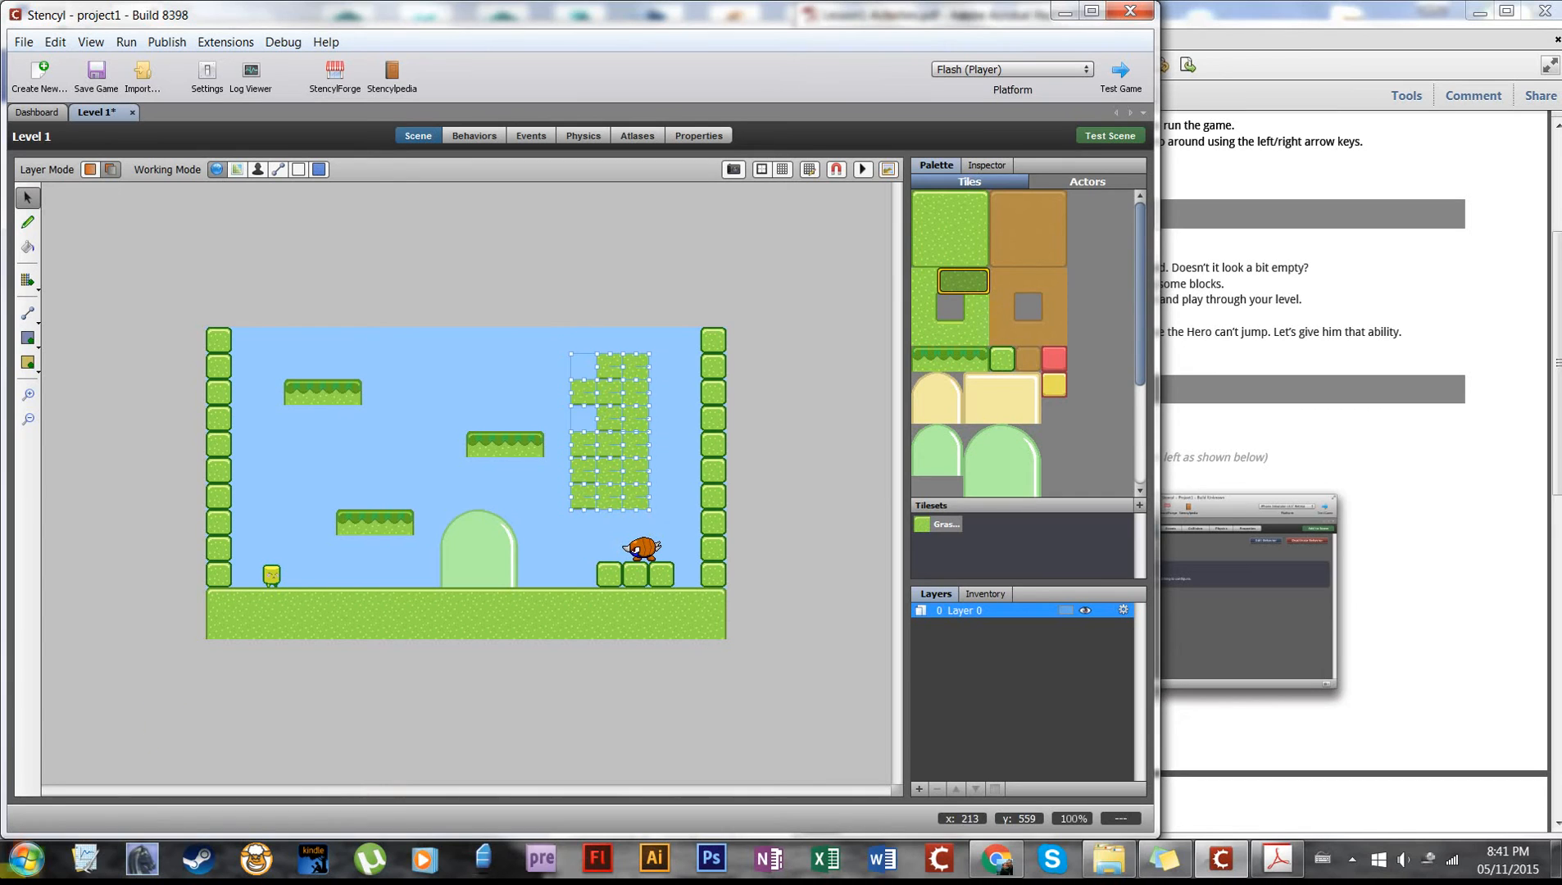
key(Delete)
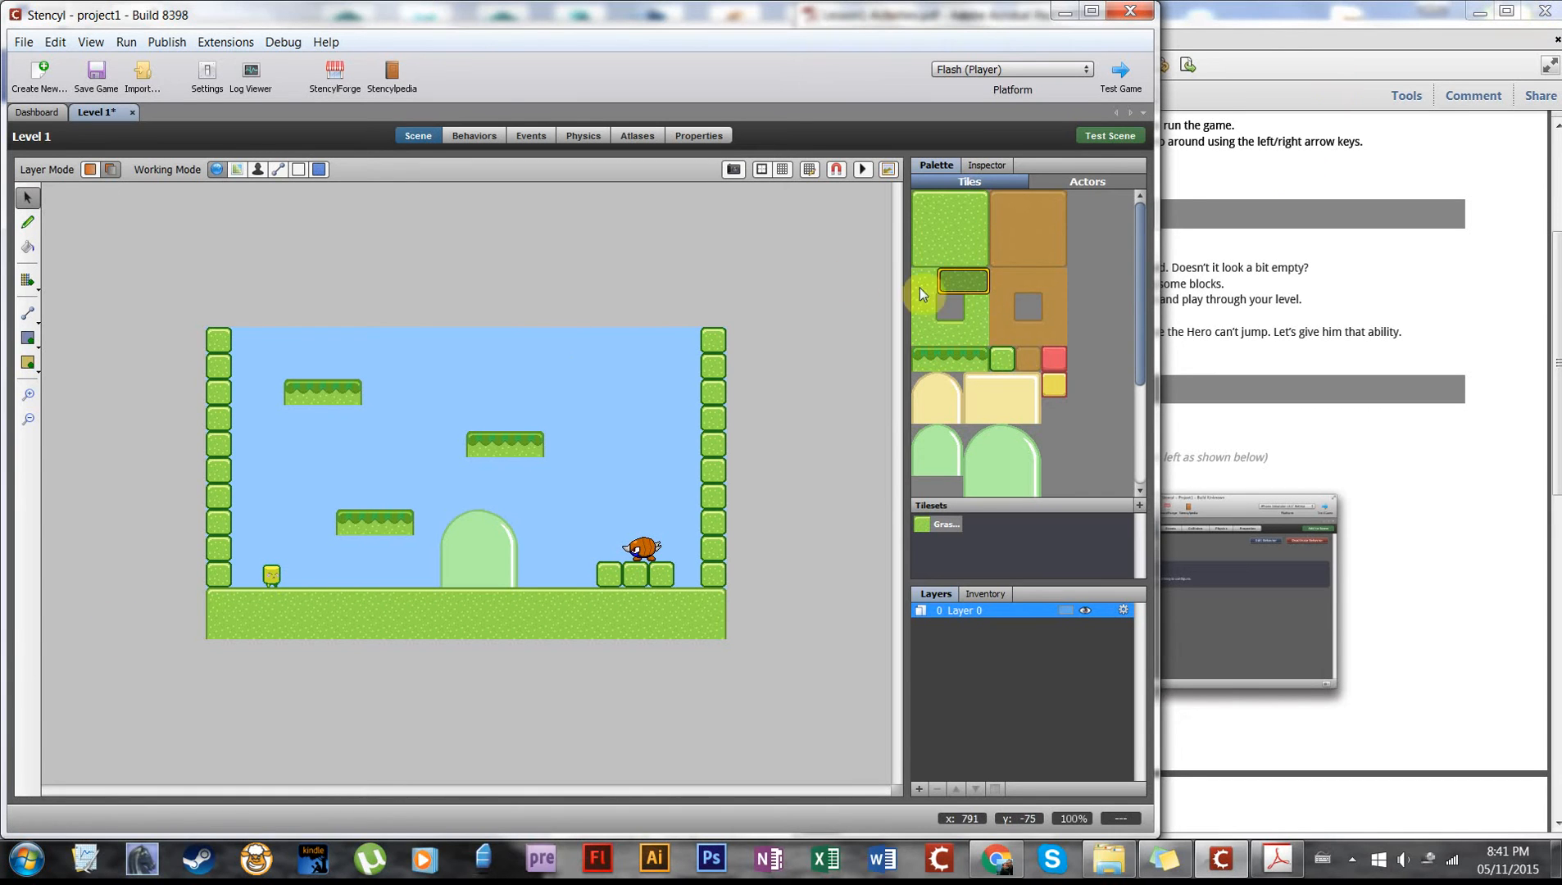
- Add a second Enemy actor on the ground between the hill and the row of three blocks, and return to the tile palette
click(1078, 190)
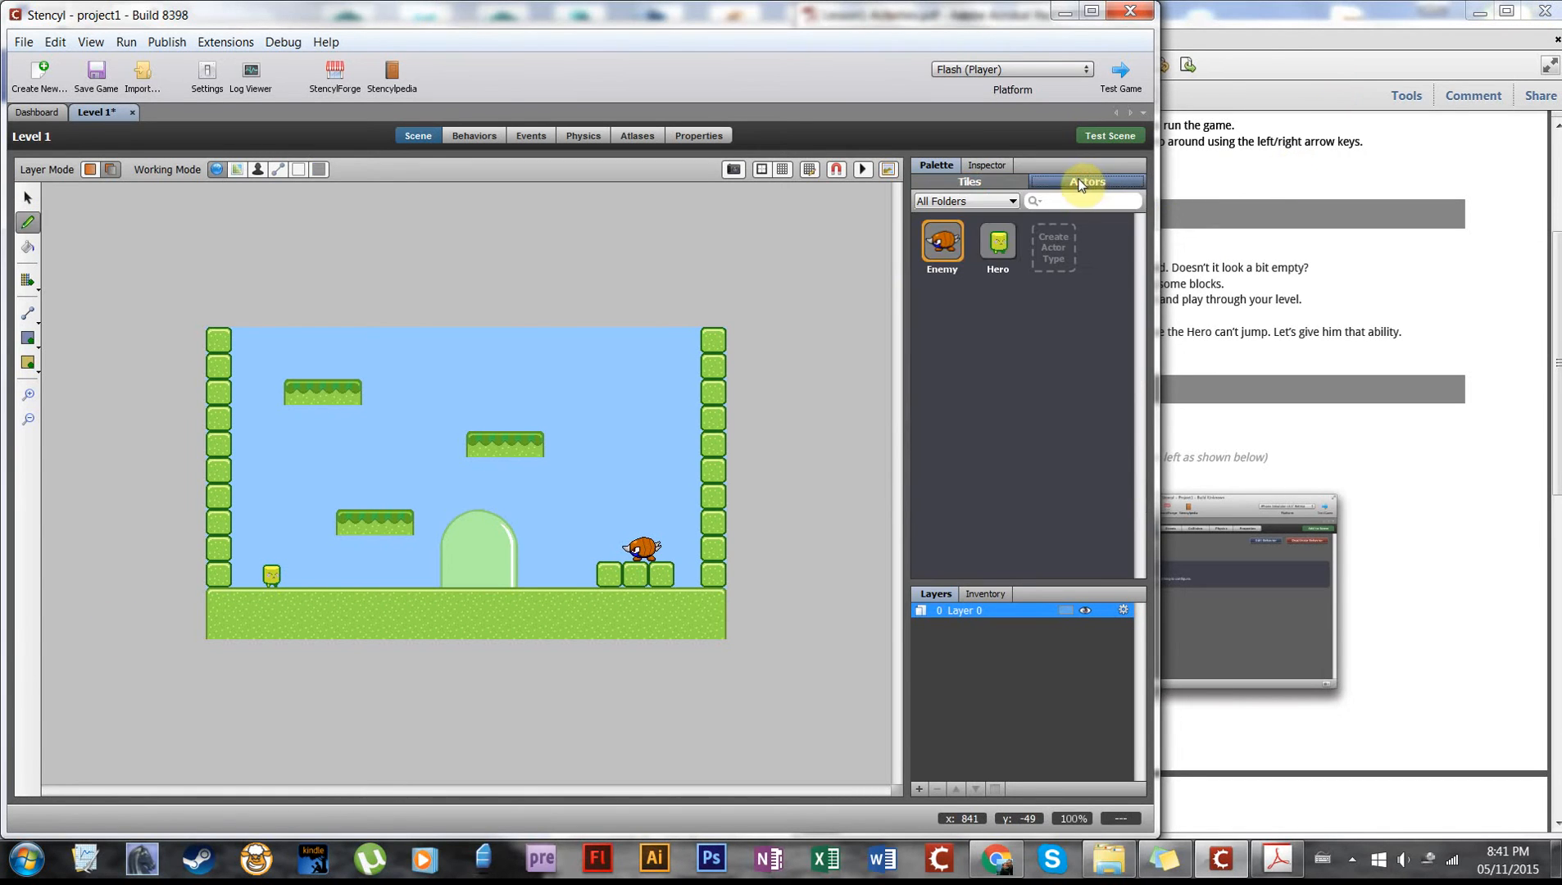
click(930, 249)
click(563, 574)
click(971, 182)
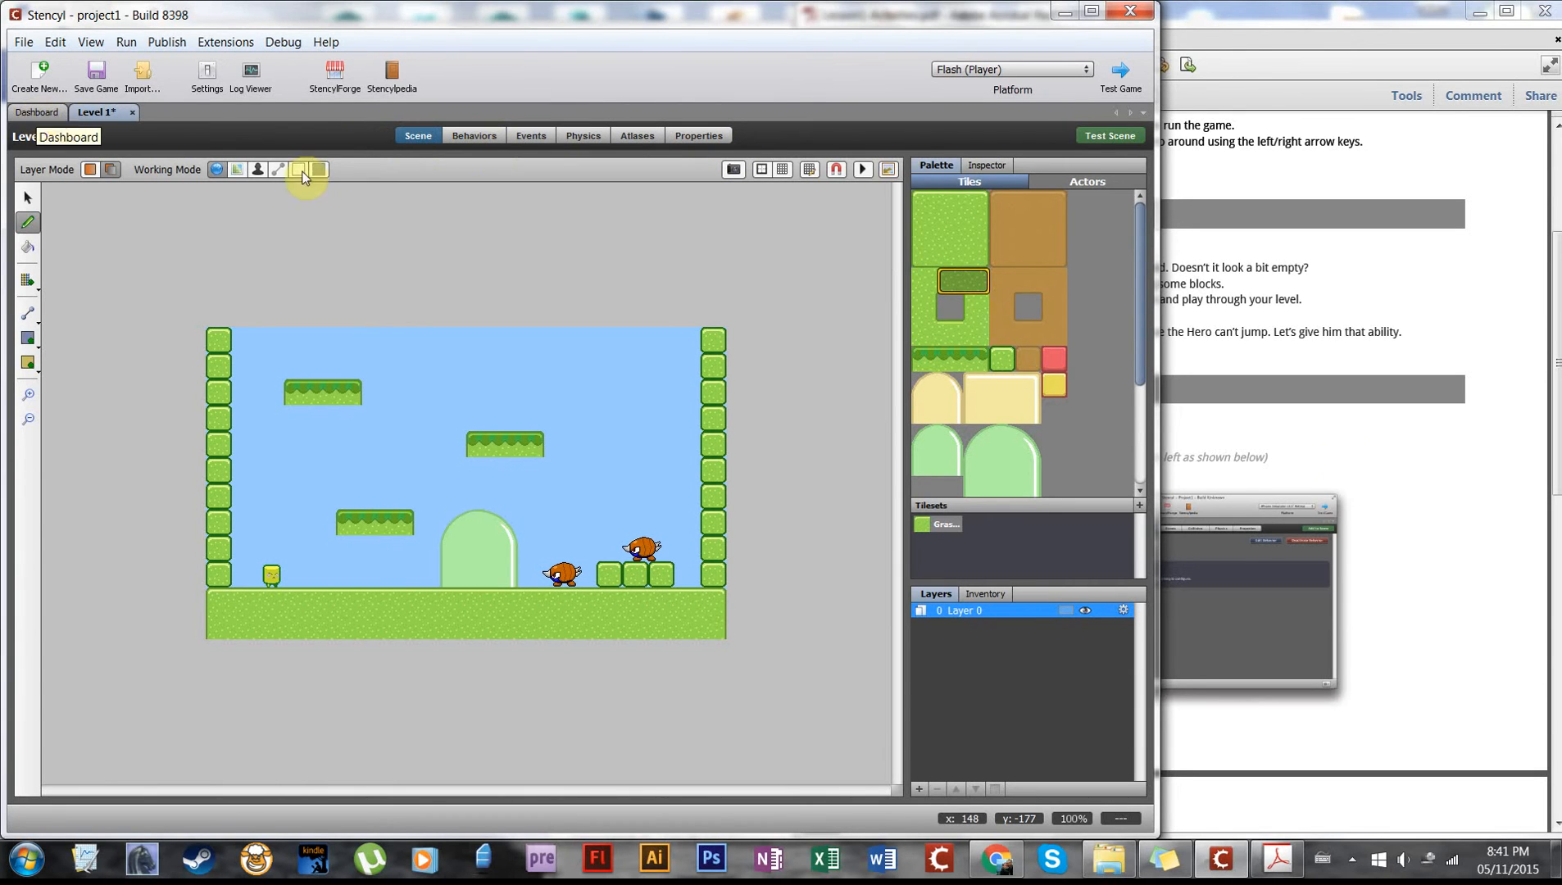
- Check the Make the Hero Jump section of the lesson PDF and open the Hero actor type in Stencyl
click(1393, 467)
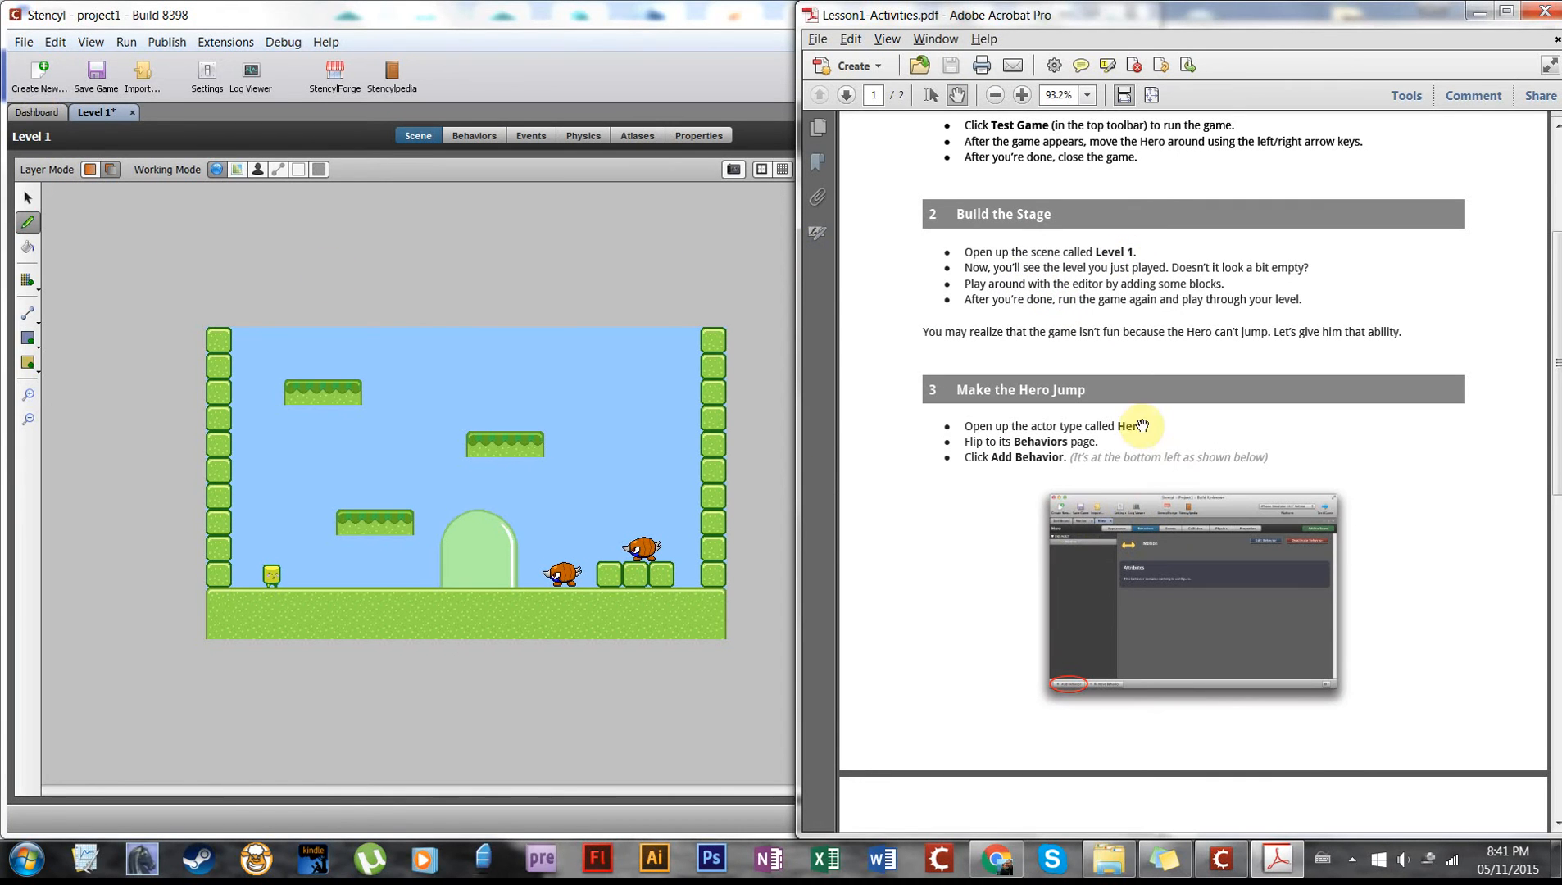
click(36, 115)
click(69, 151)
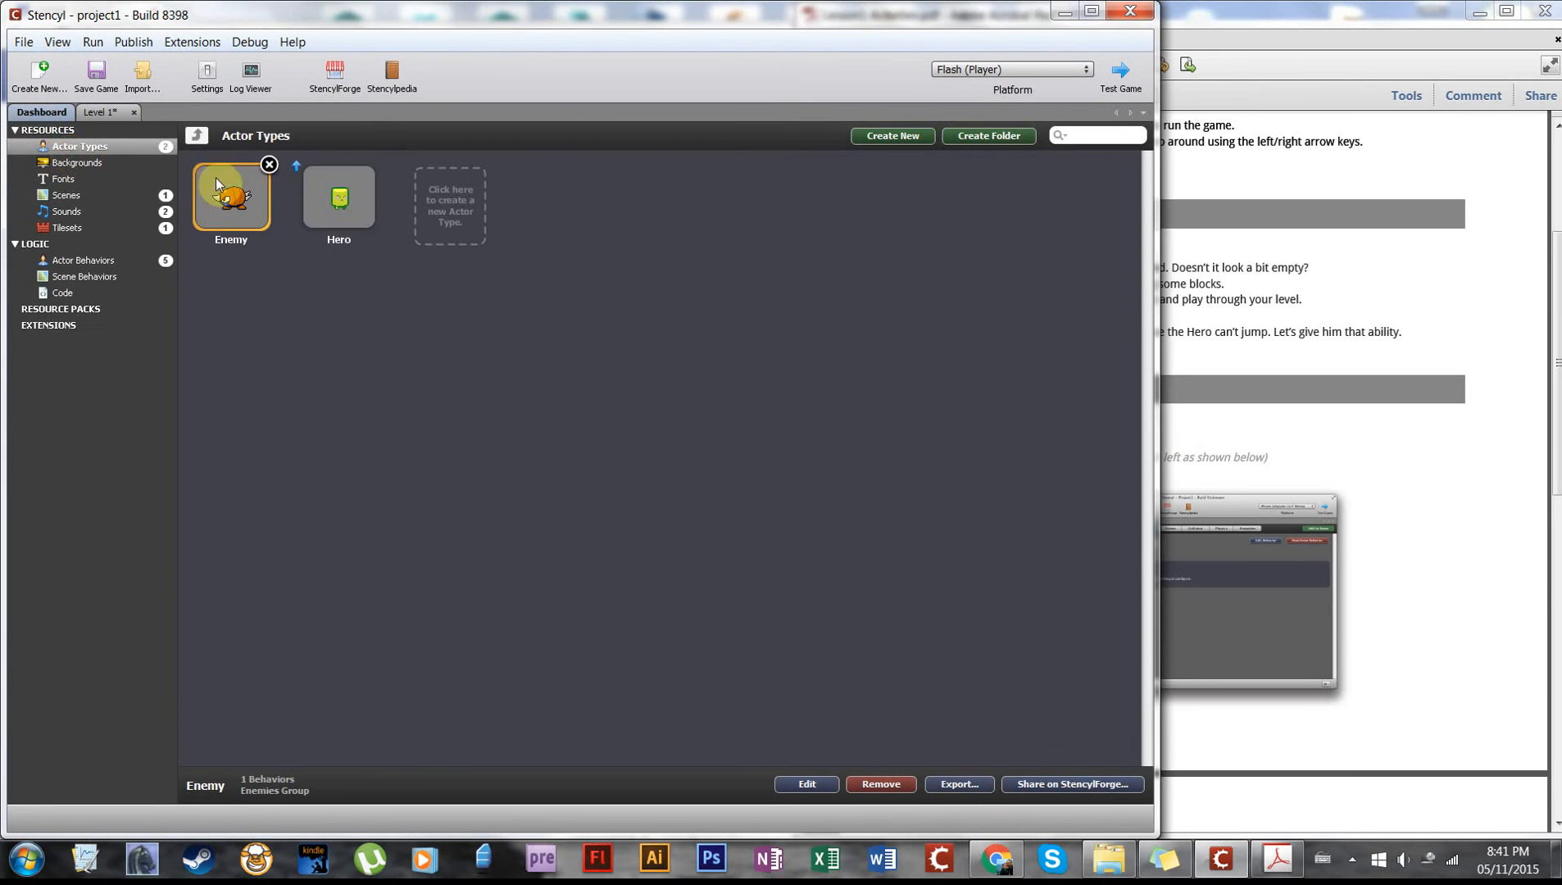
double_click(331, 212)
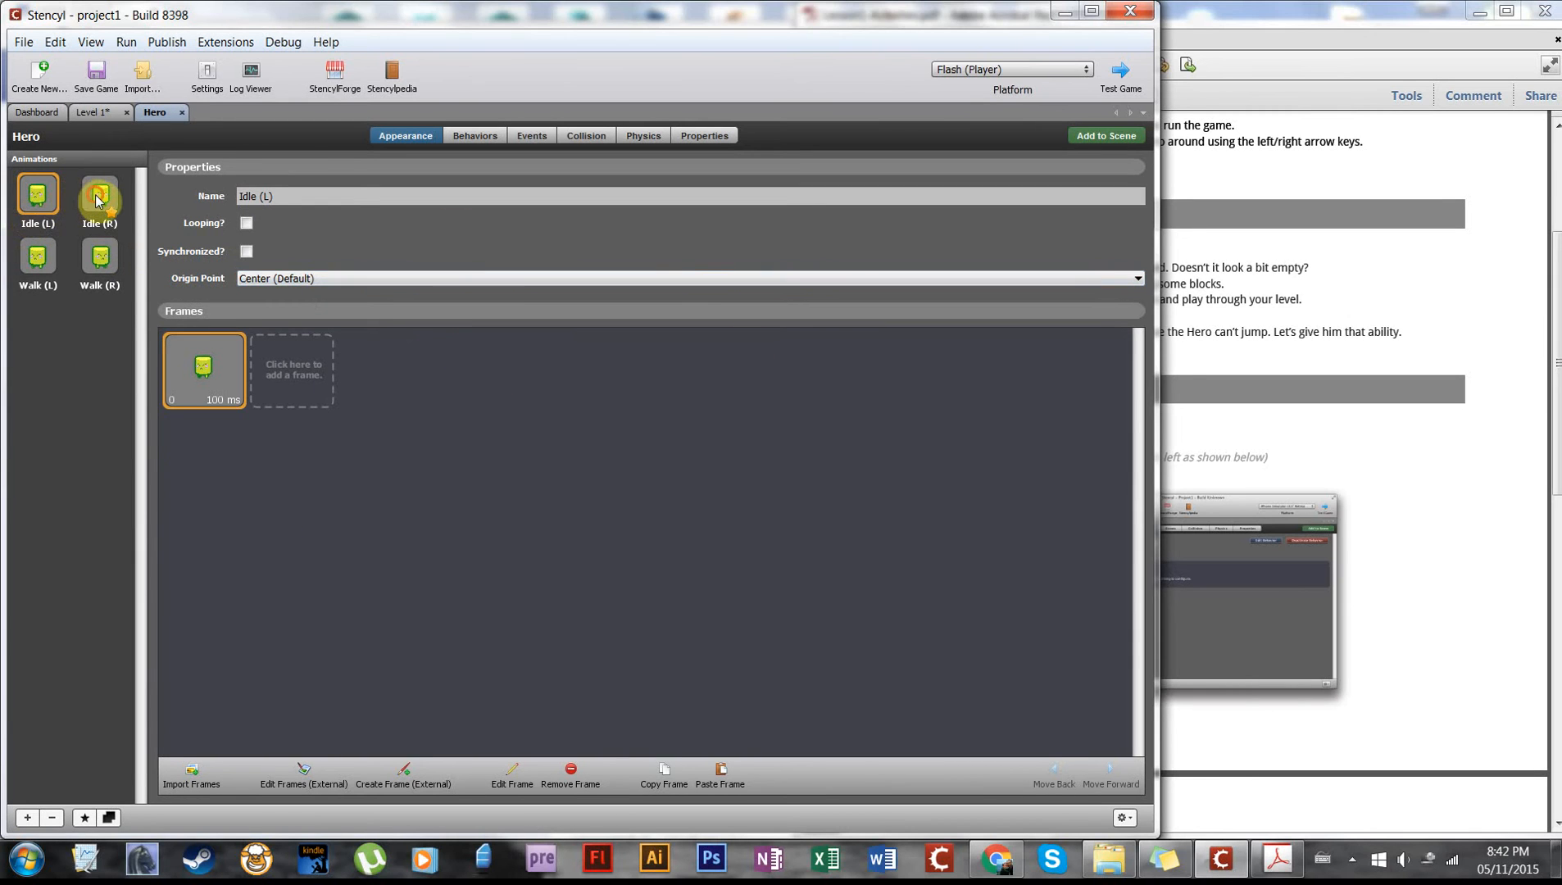
- Look through the Hero's Walk (L) and Walk (R) animations and the individual frames of Walk (R)
click(41, 257)
click(111, 258)
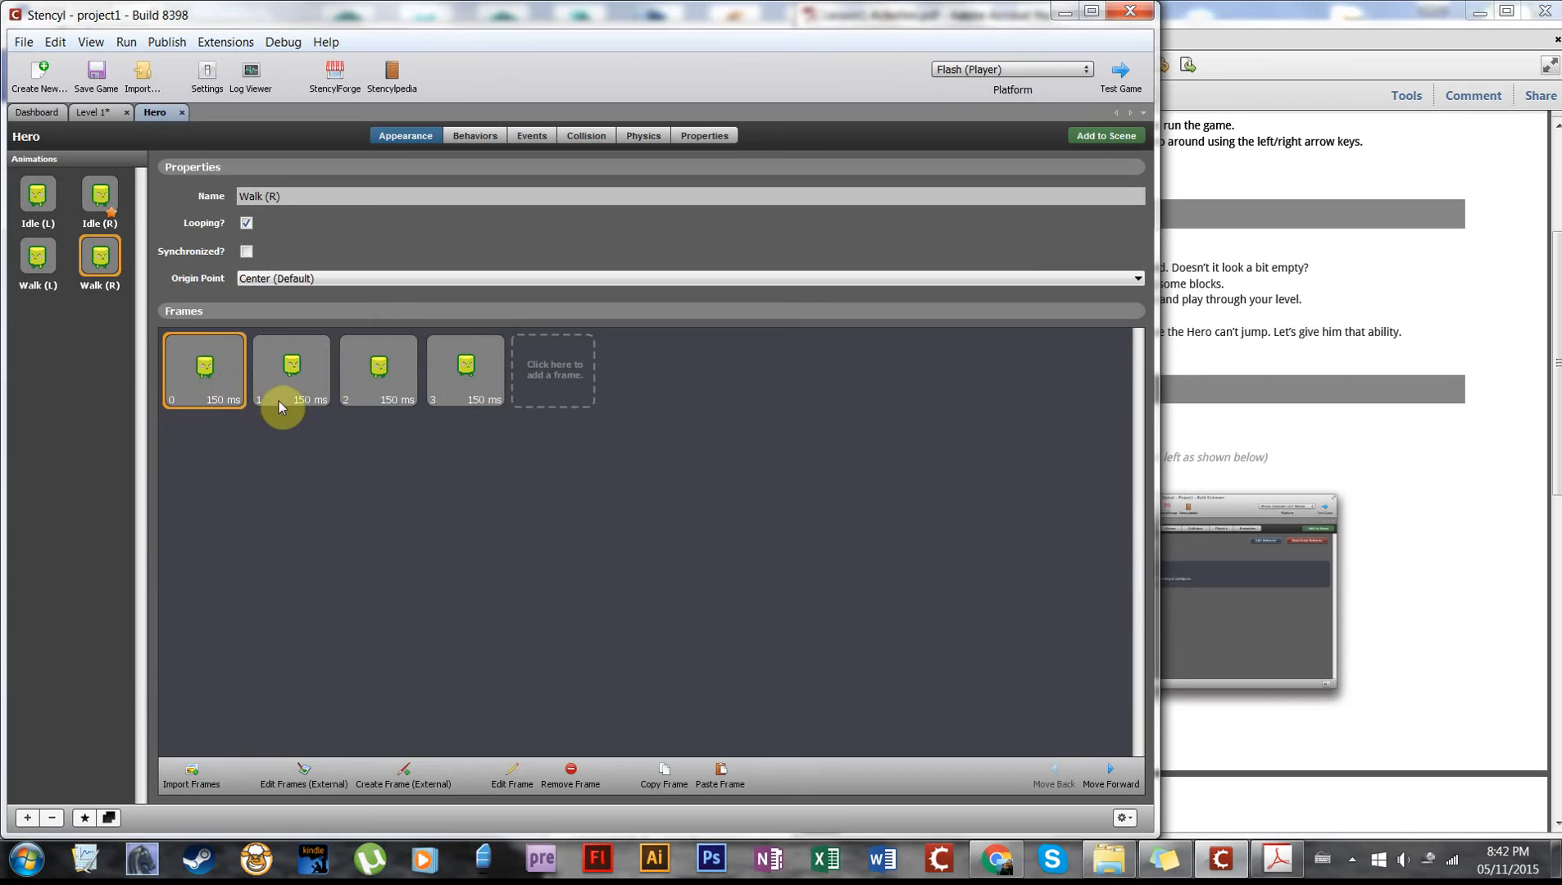
click(389, 375)
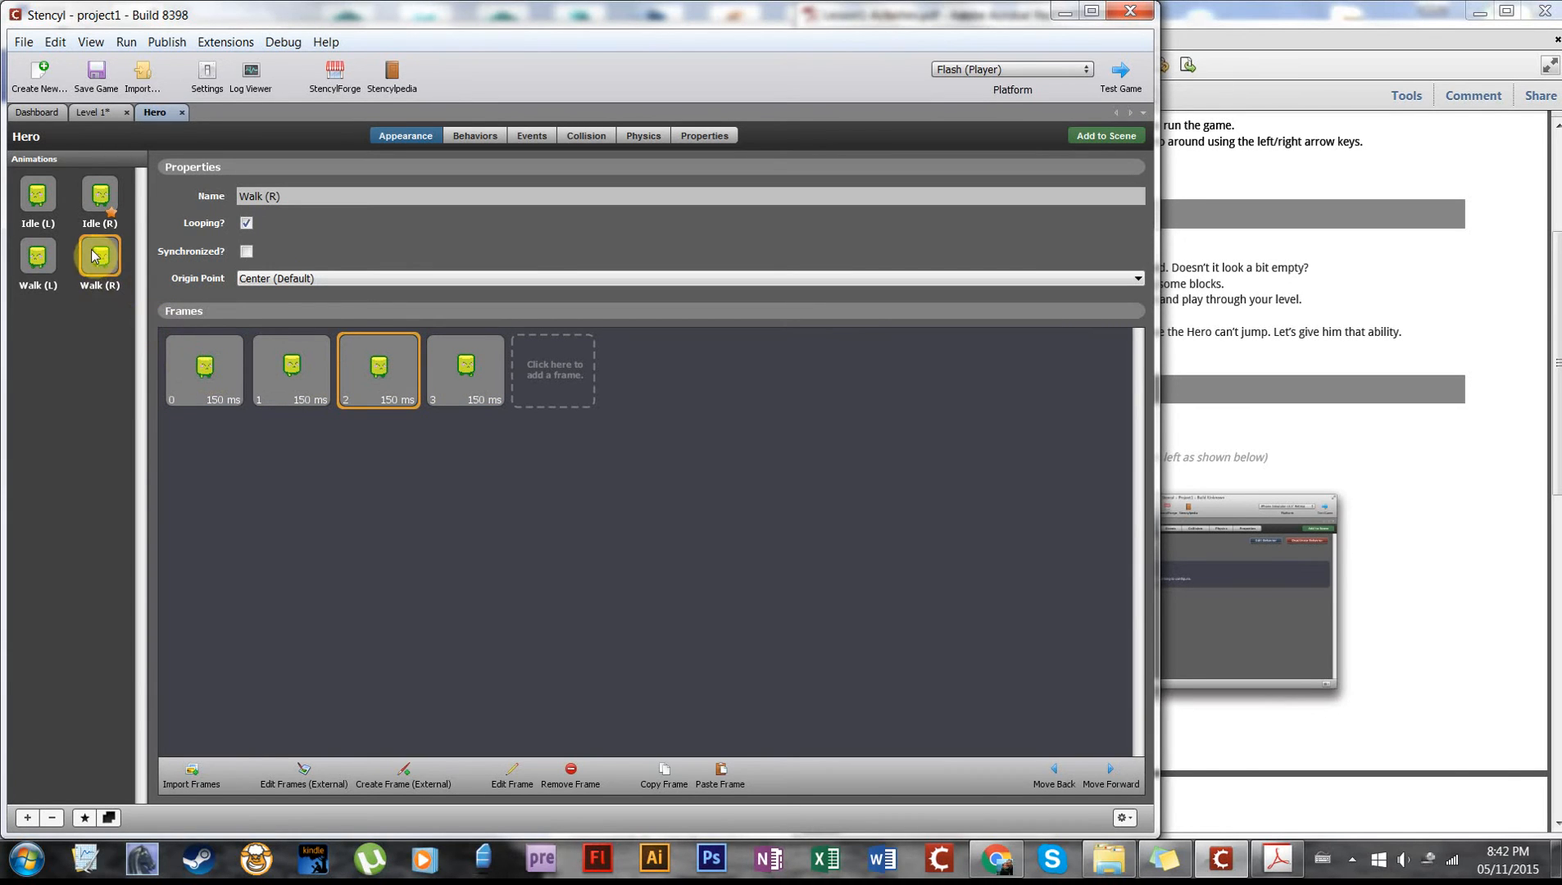
click(295, 481)
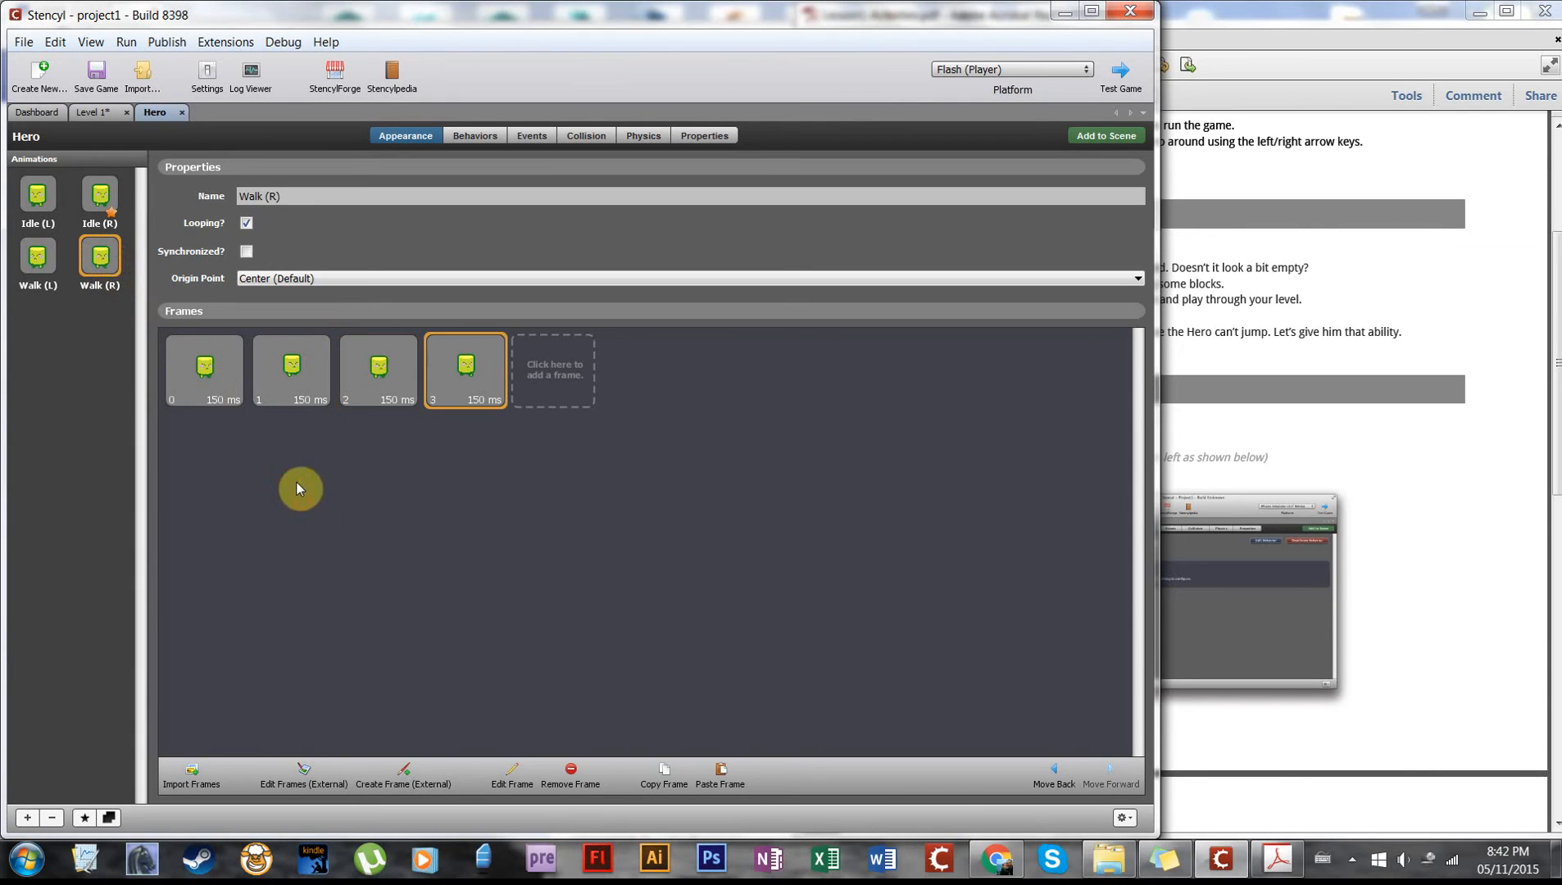
- Review the Hero's attached behaviors, checking the attributes of Walking and of Die in Pit and Reload
click(476, 137)
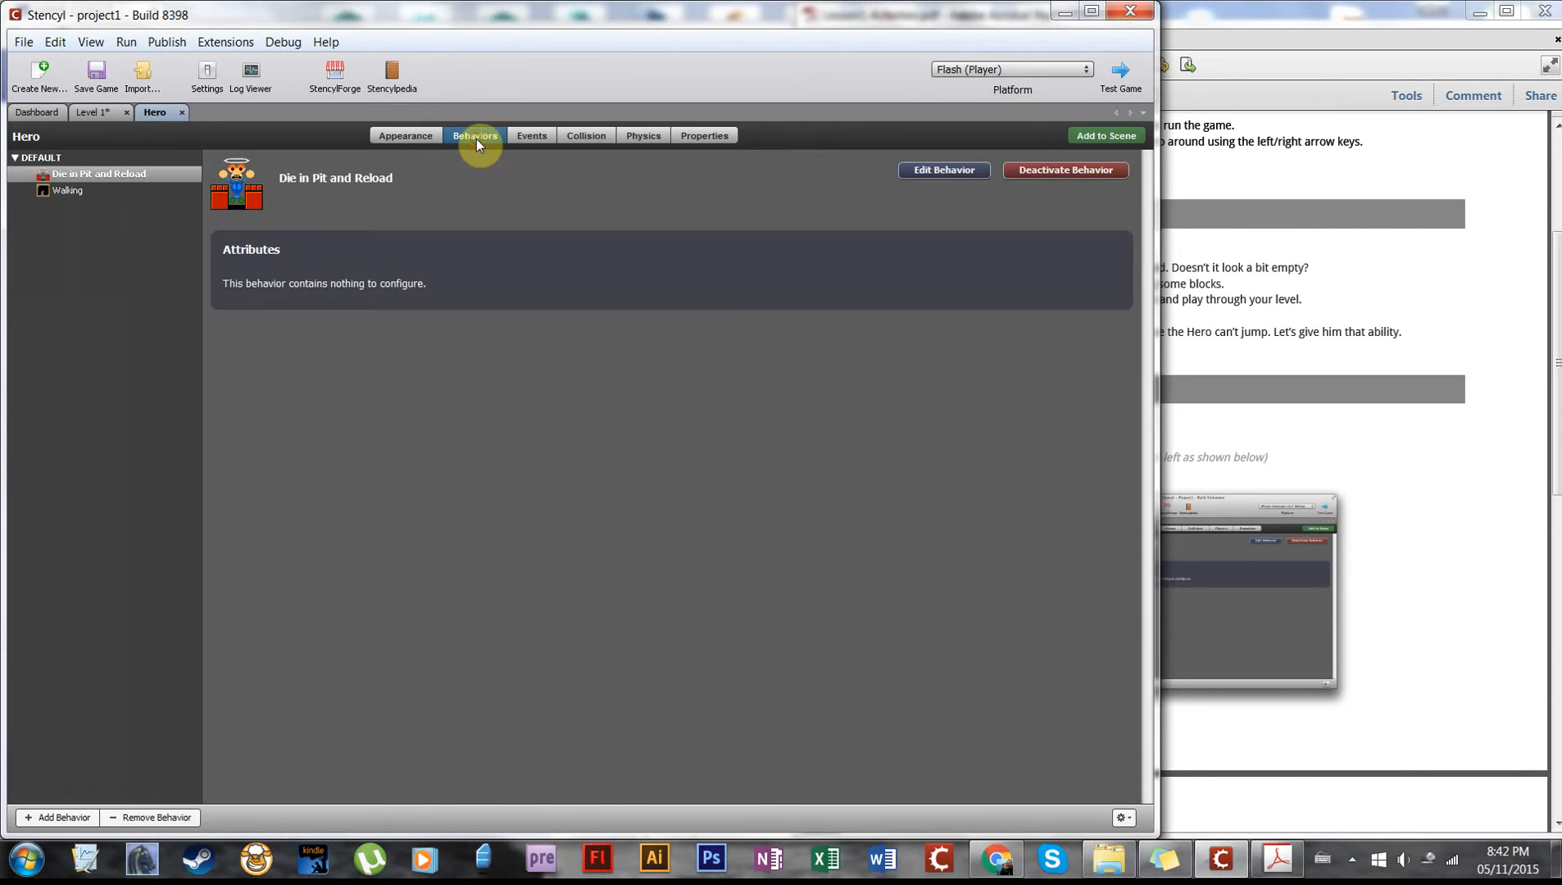
click(70, 191)
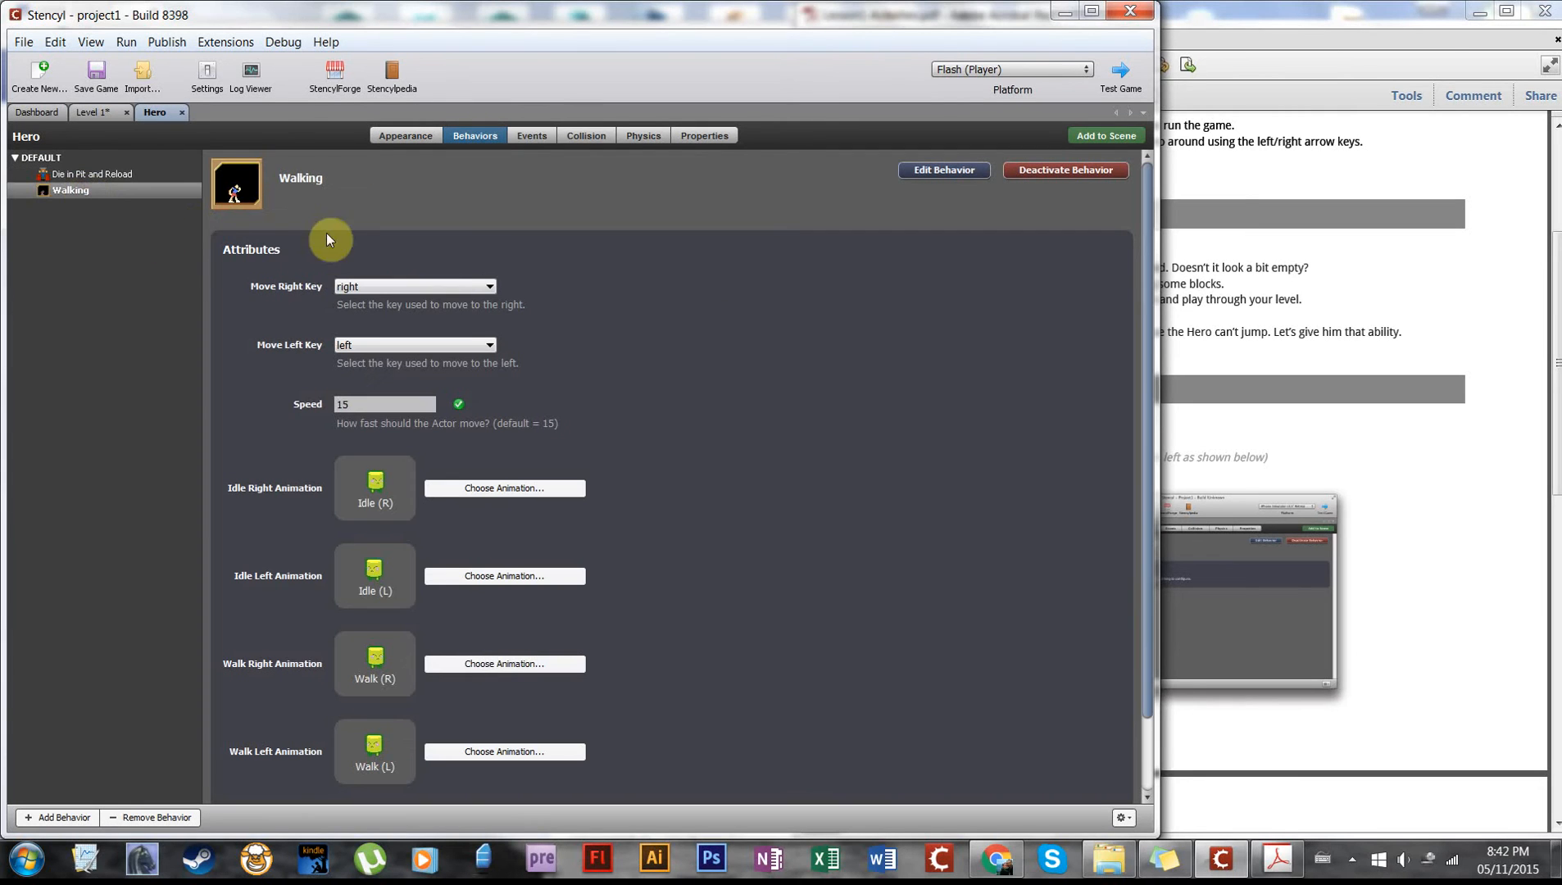
click(102, 172)
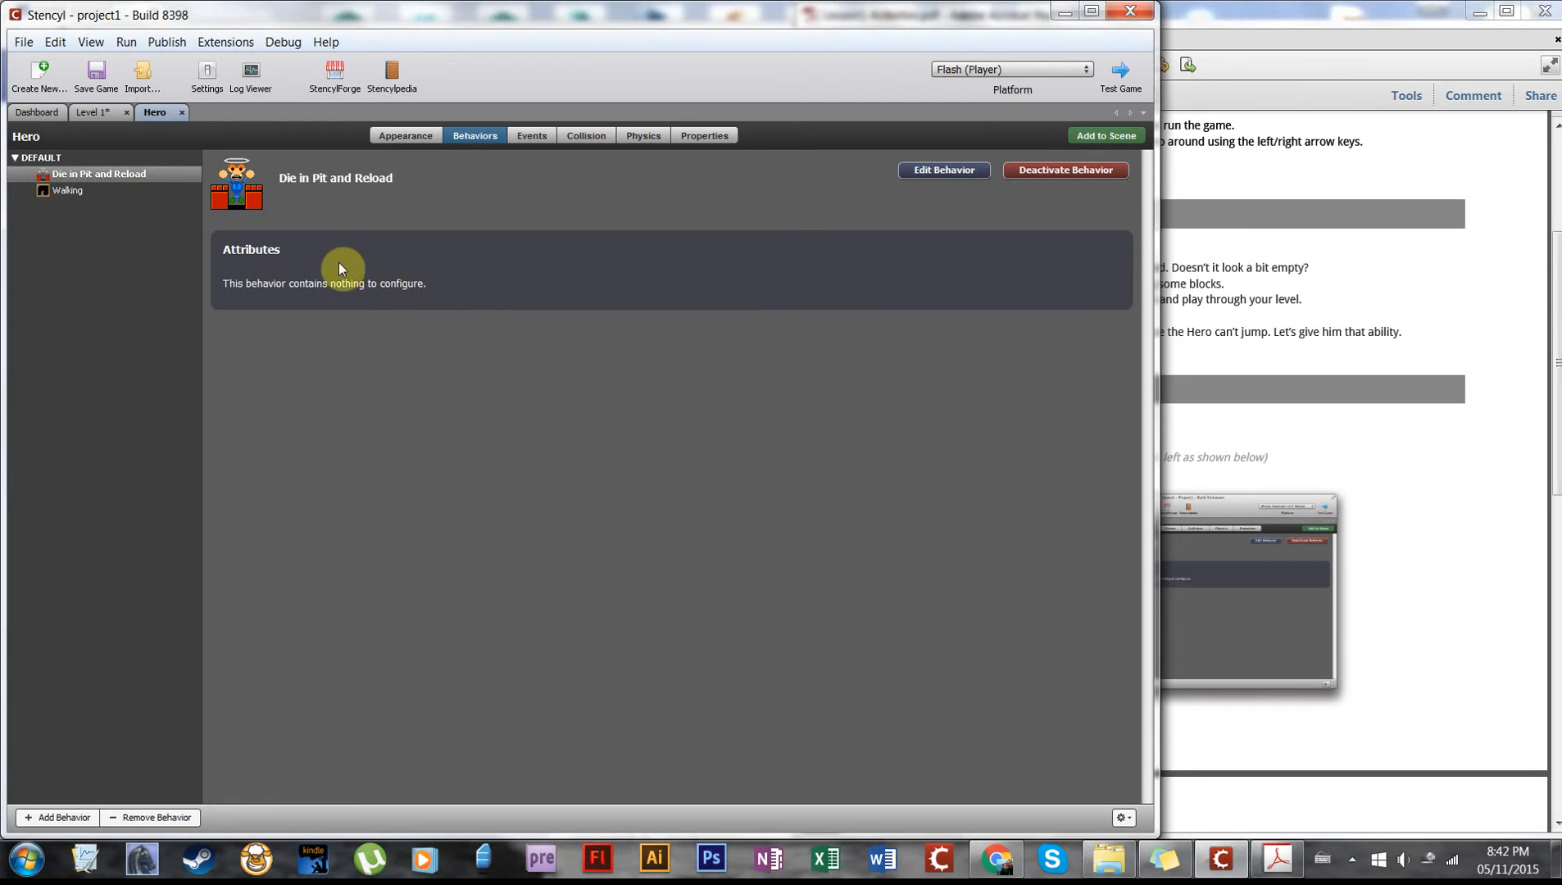
- In Level 1, paint facing right-edge and left-edge grass tiles through both ground rows, leaving two columns between them beside the hill
click(92, 112)
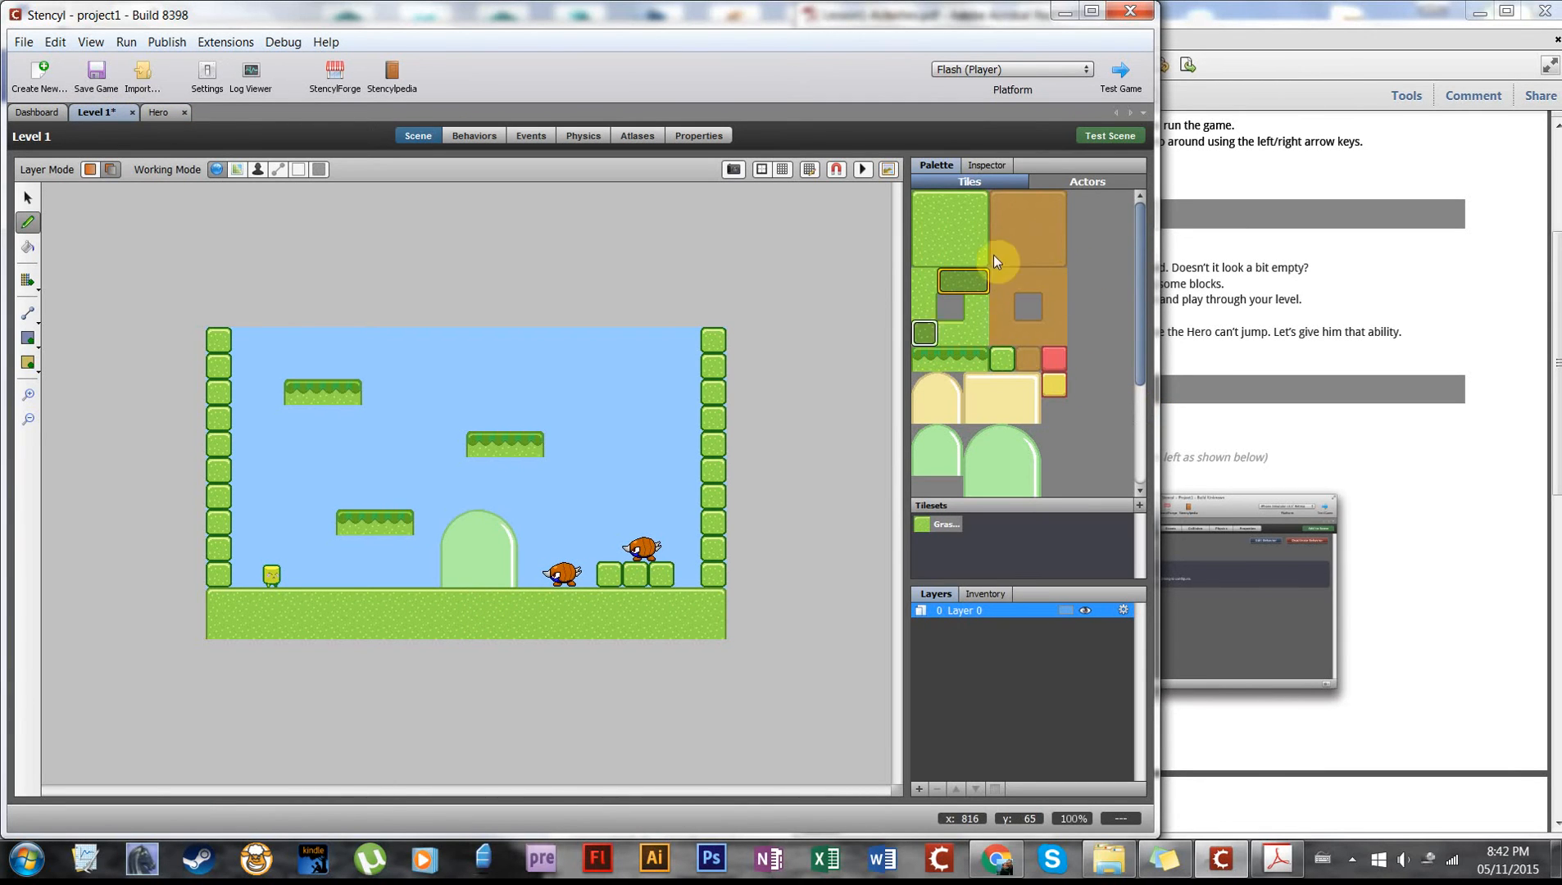
drag(975, 201, 971, 258)
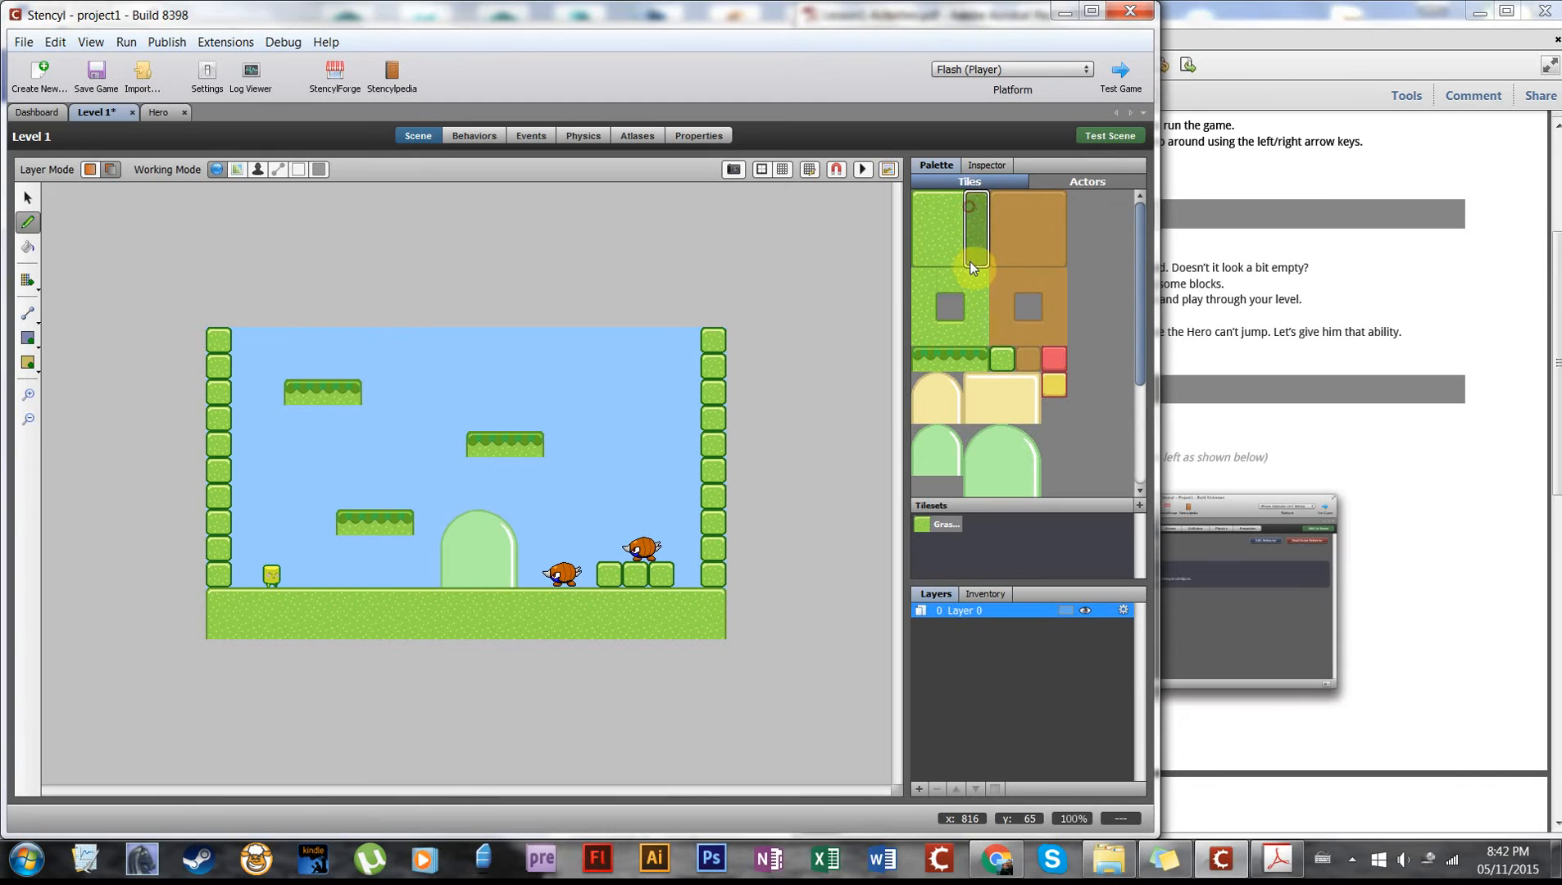
click(951, 229)
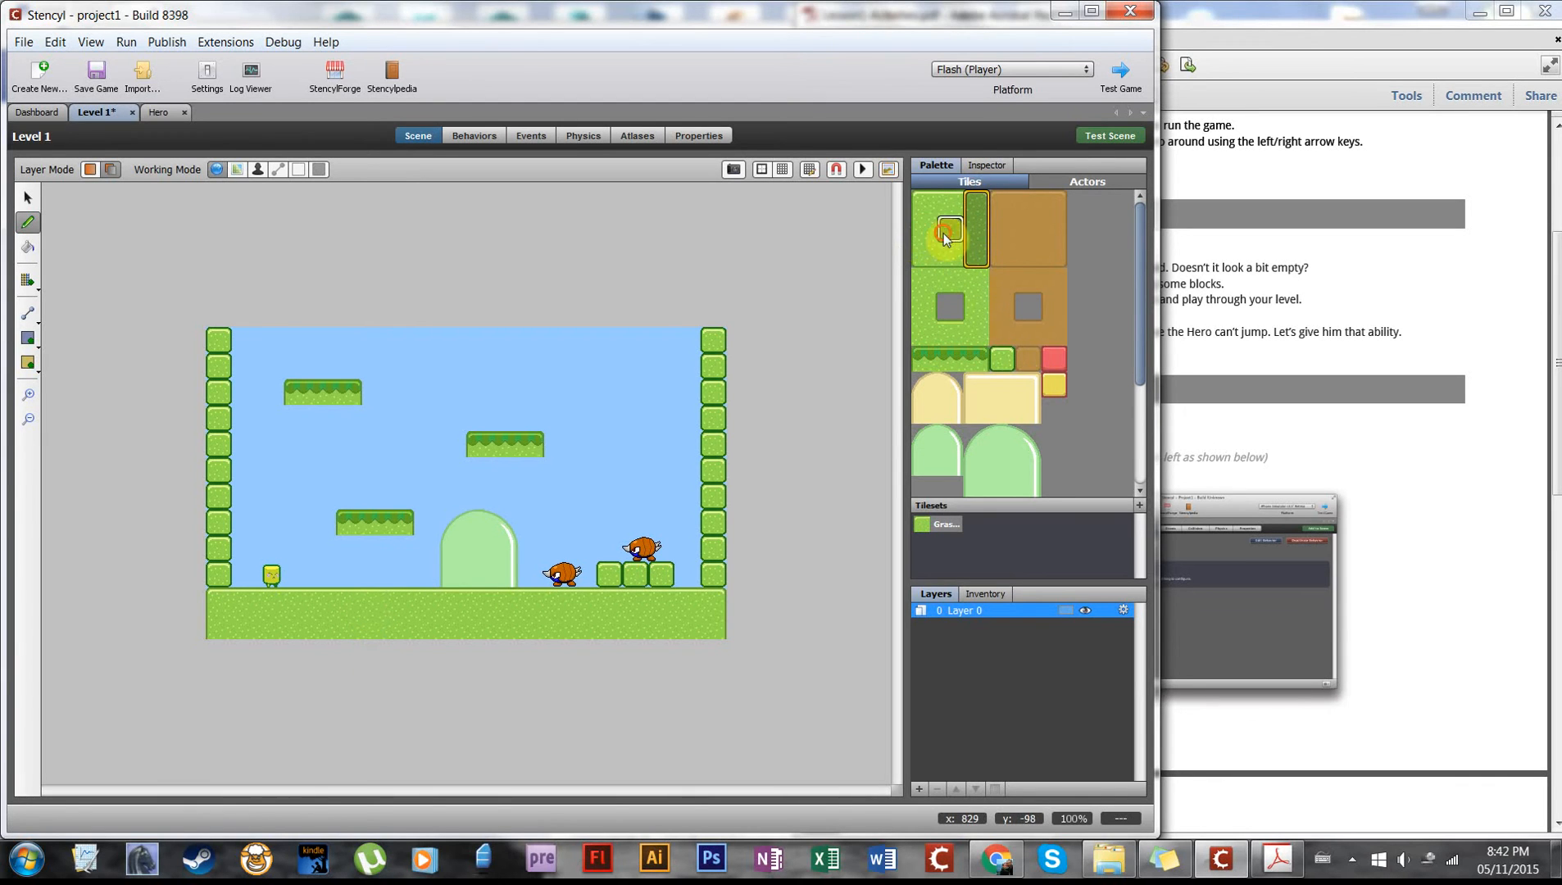
drag(973, 201, 976, 231)
click(378, 607)
mouse_move(925, 205)
mouse_down()
mouse_move(930, 251)
mouse_move(926, 235)
mouse_up()
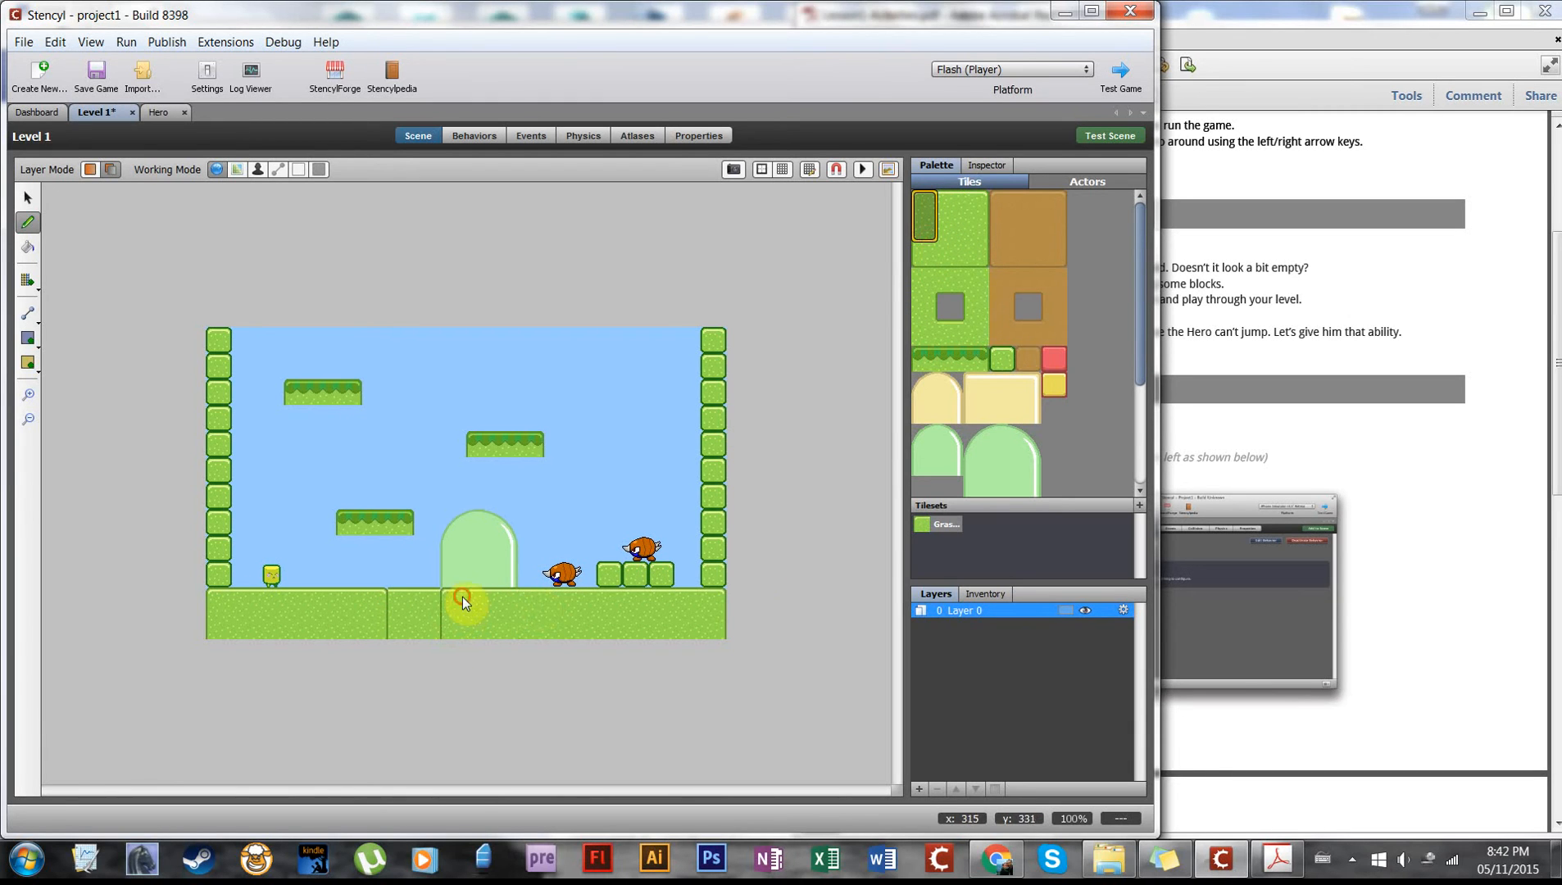
- Clear the two ground columns between the new edge tiles with an empty tile to open a pit
click(947, 317)
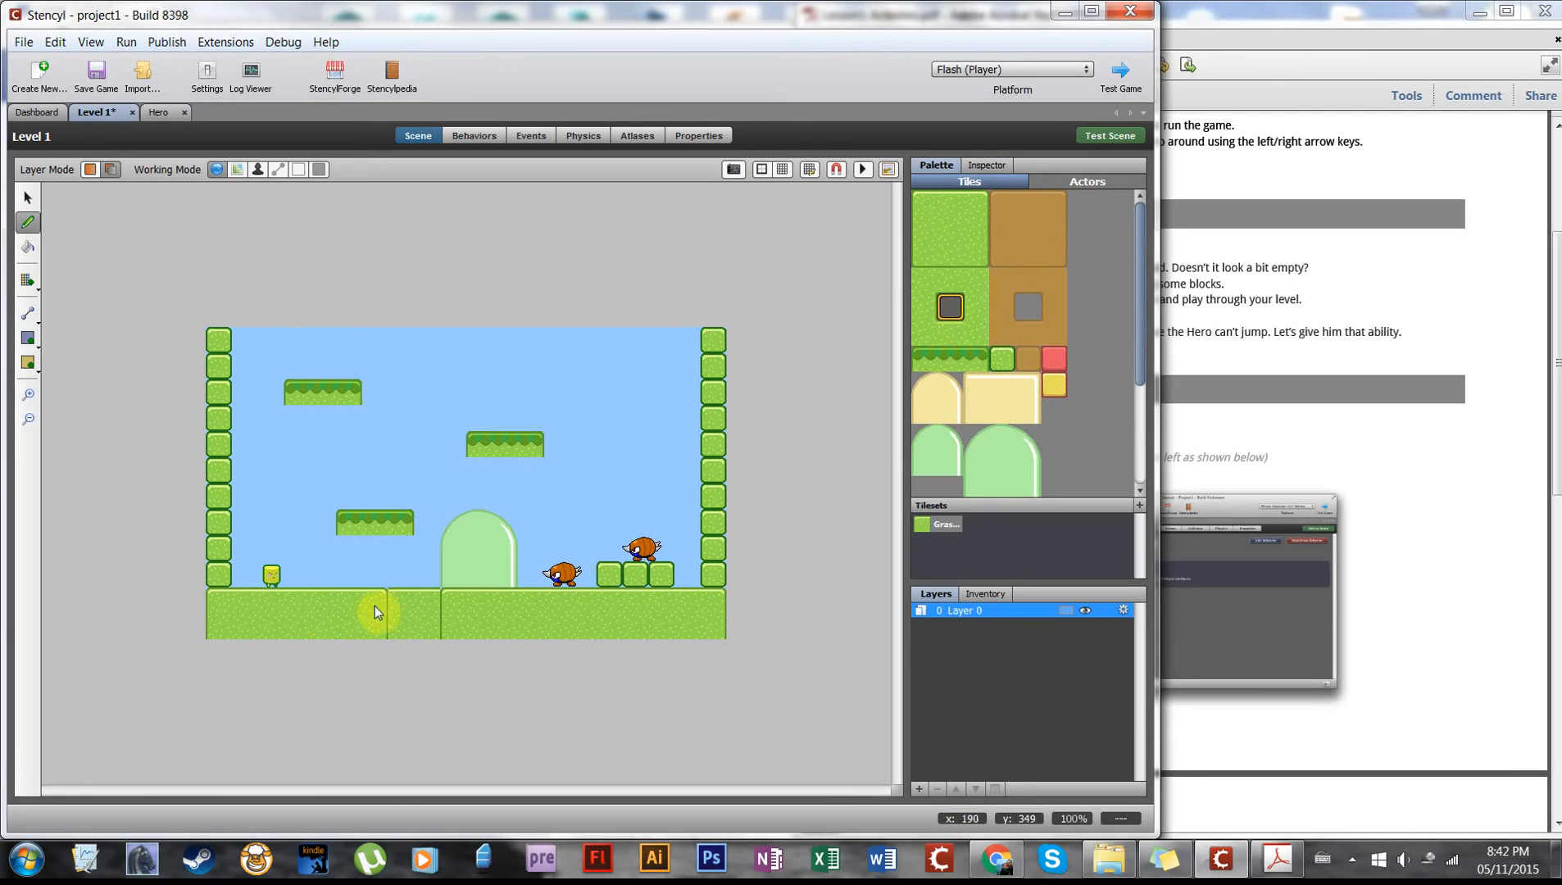
drag(404, 598, 415, 616)
click(1070, 283)
click(421, 623)
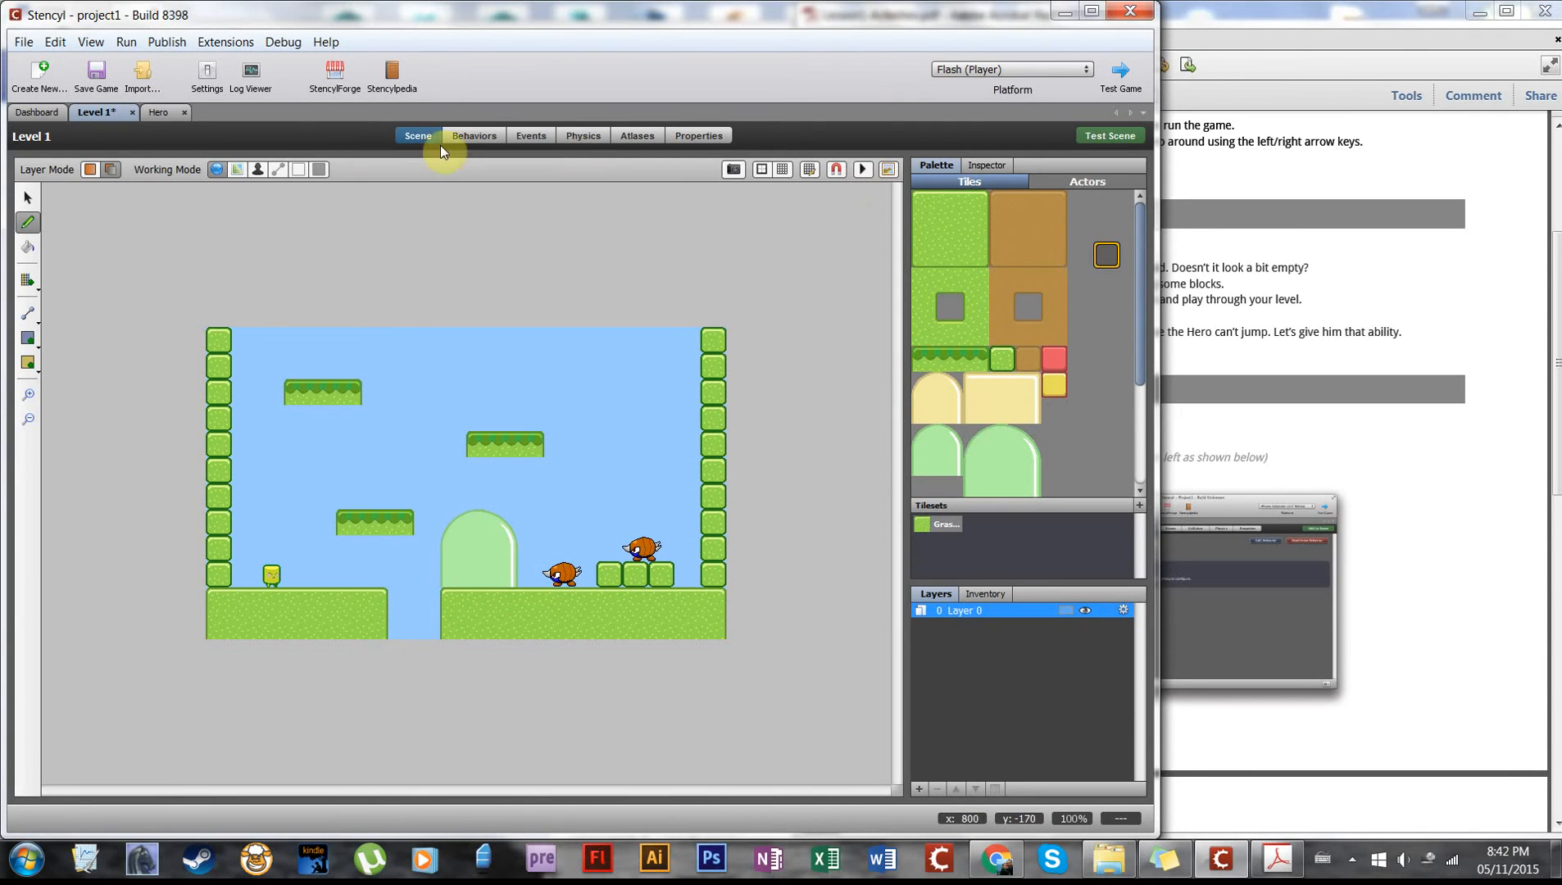
- Return to the Hero's behaviors and test the game by walking the Hero right into the pit, closing the player when done
click(154, 114)
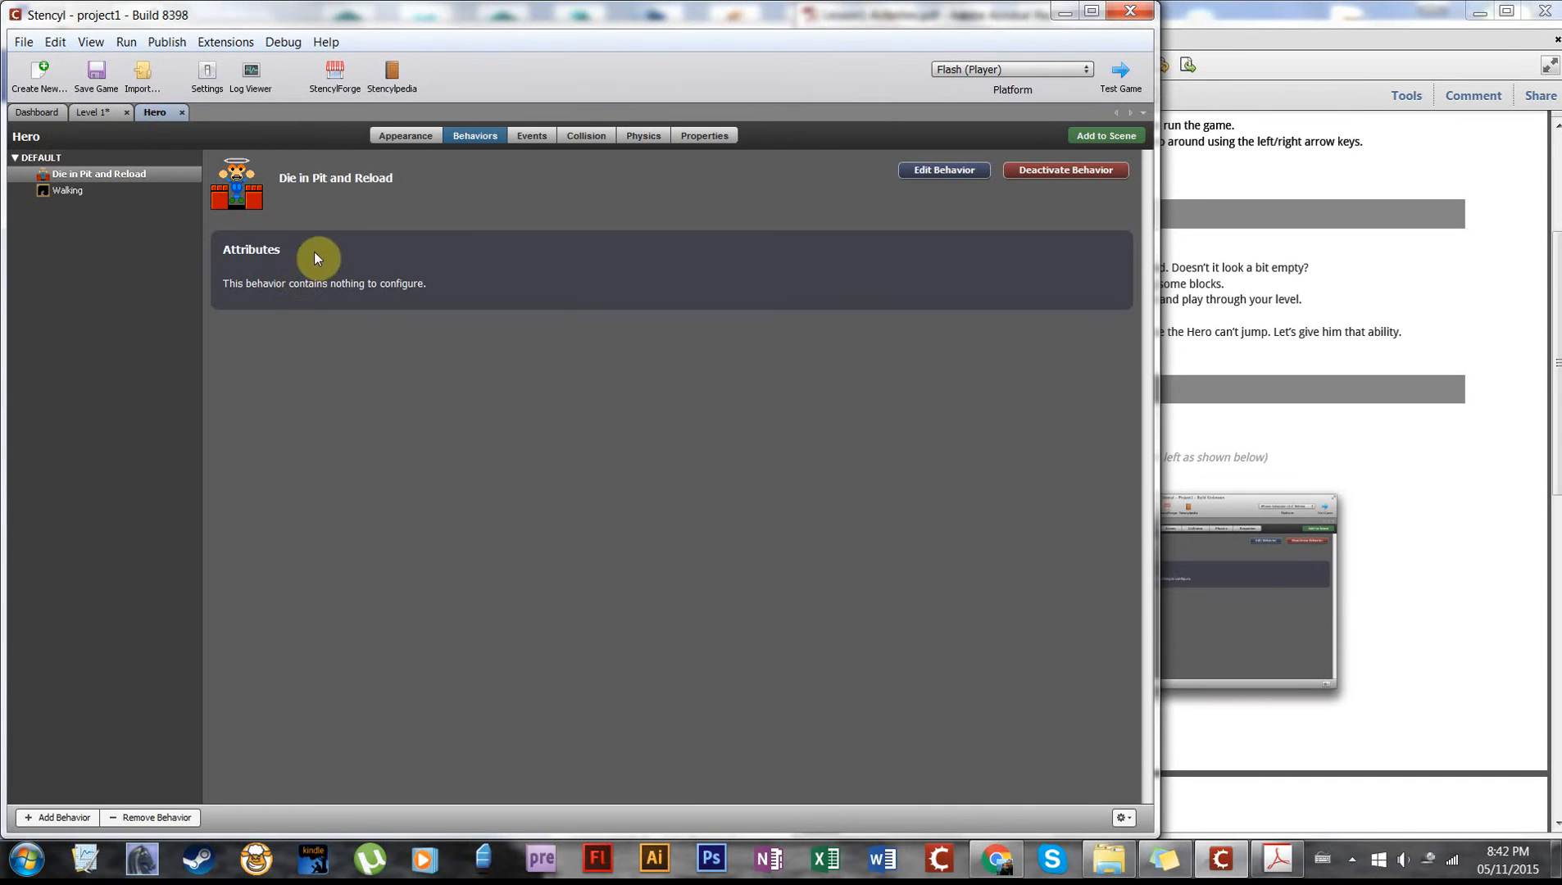
click(1120, 72)
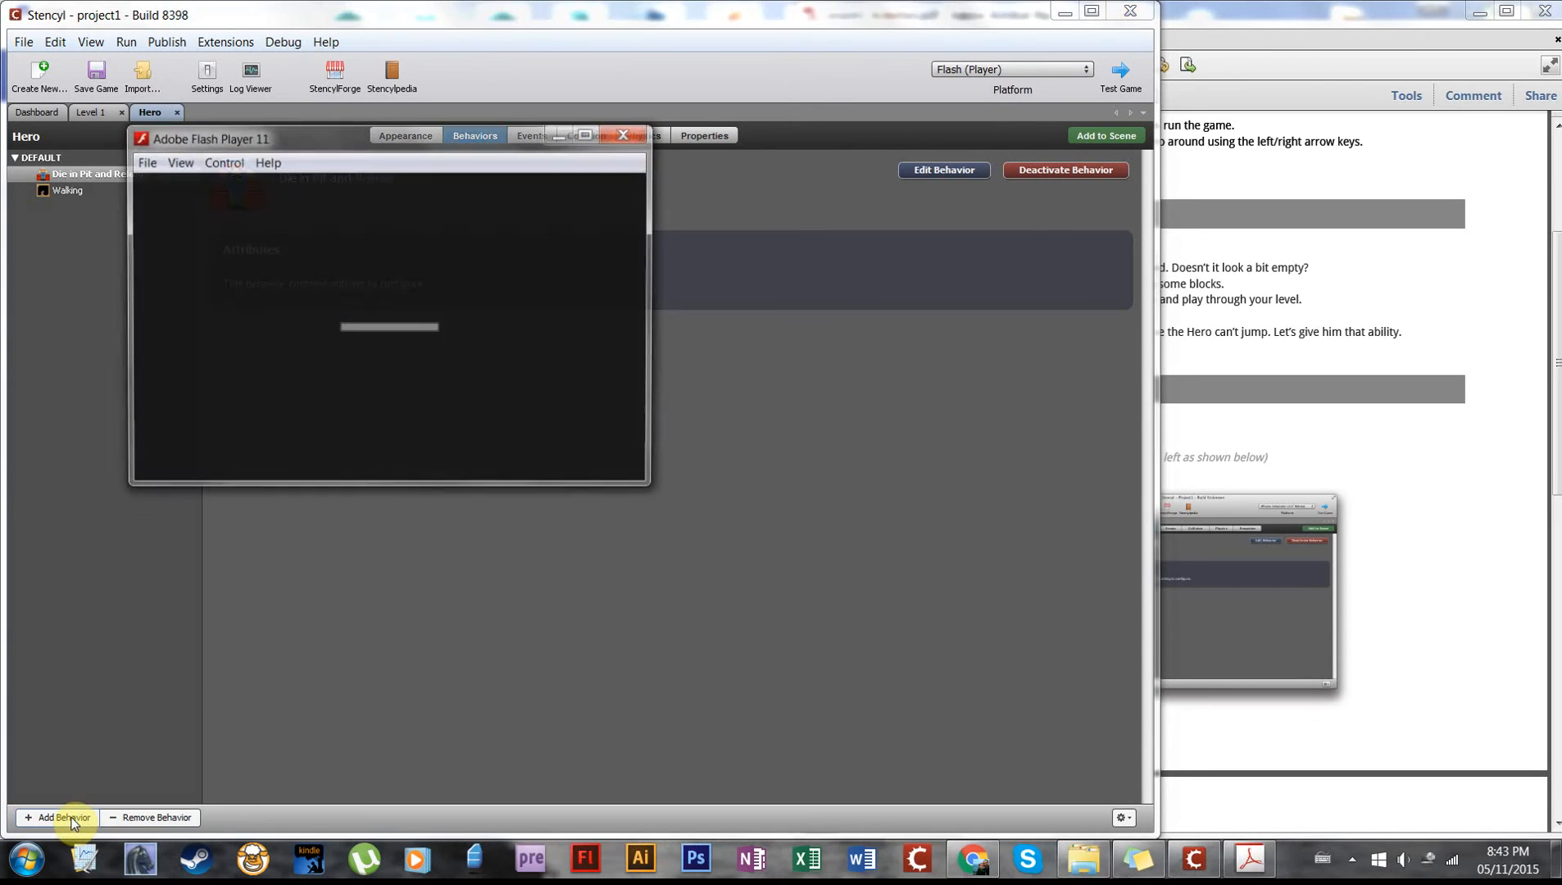
key(Right)
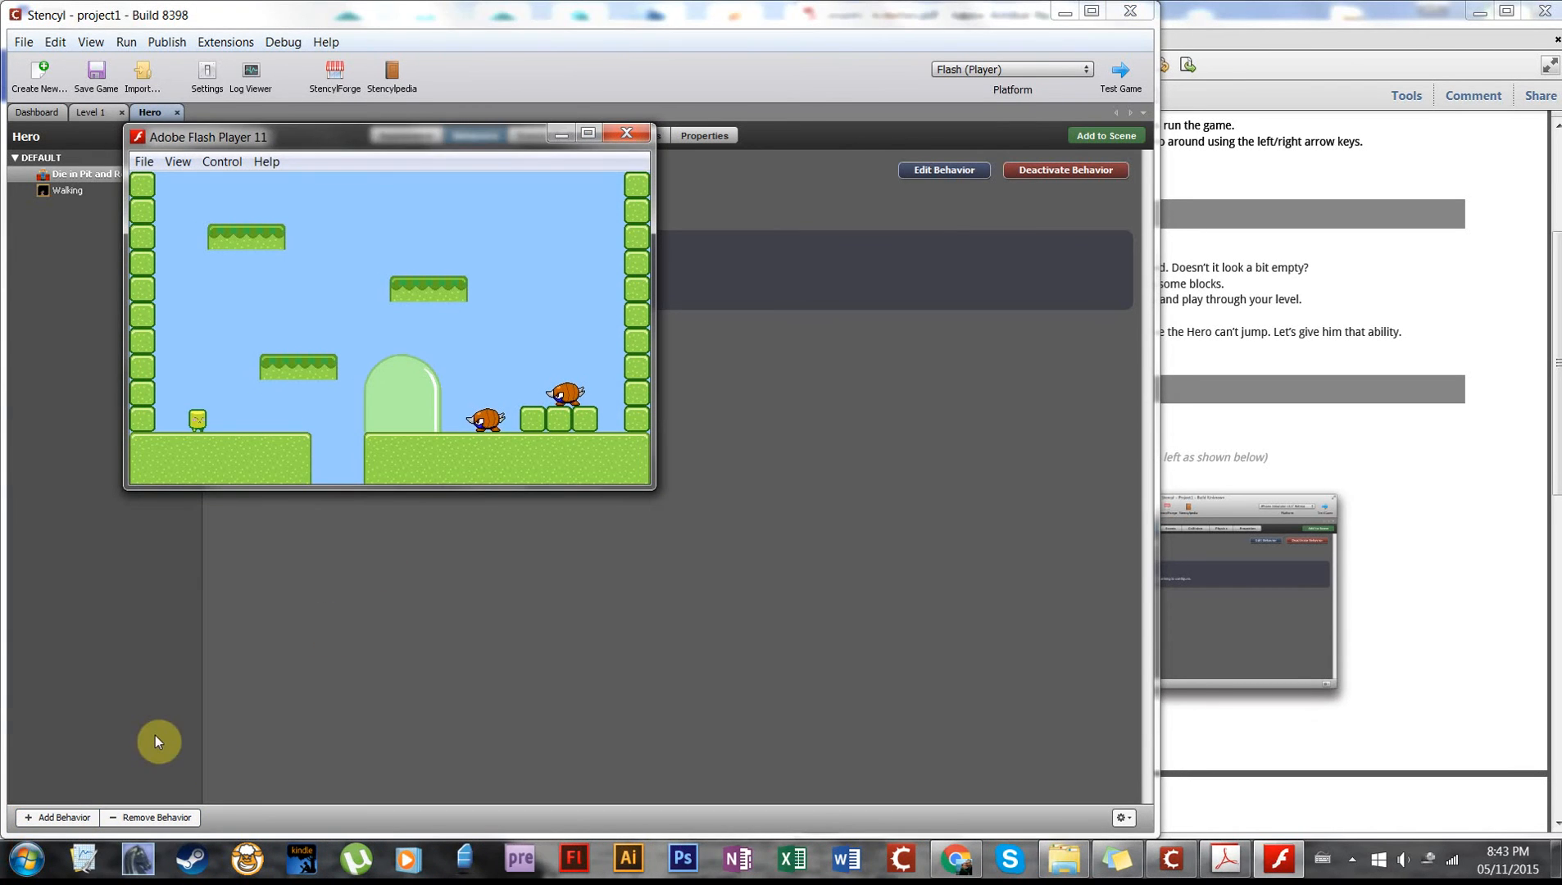
key(Right)
key(Right)
click(628, 133)
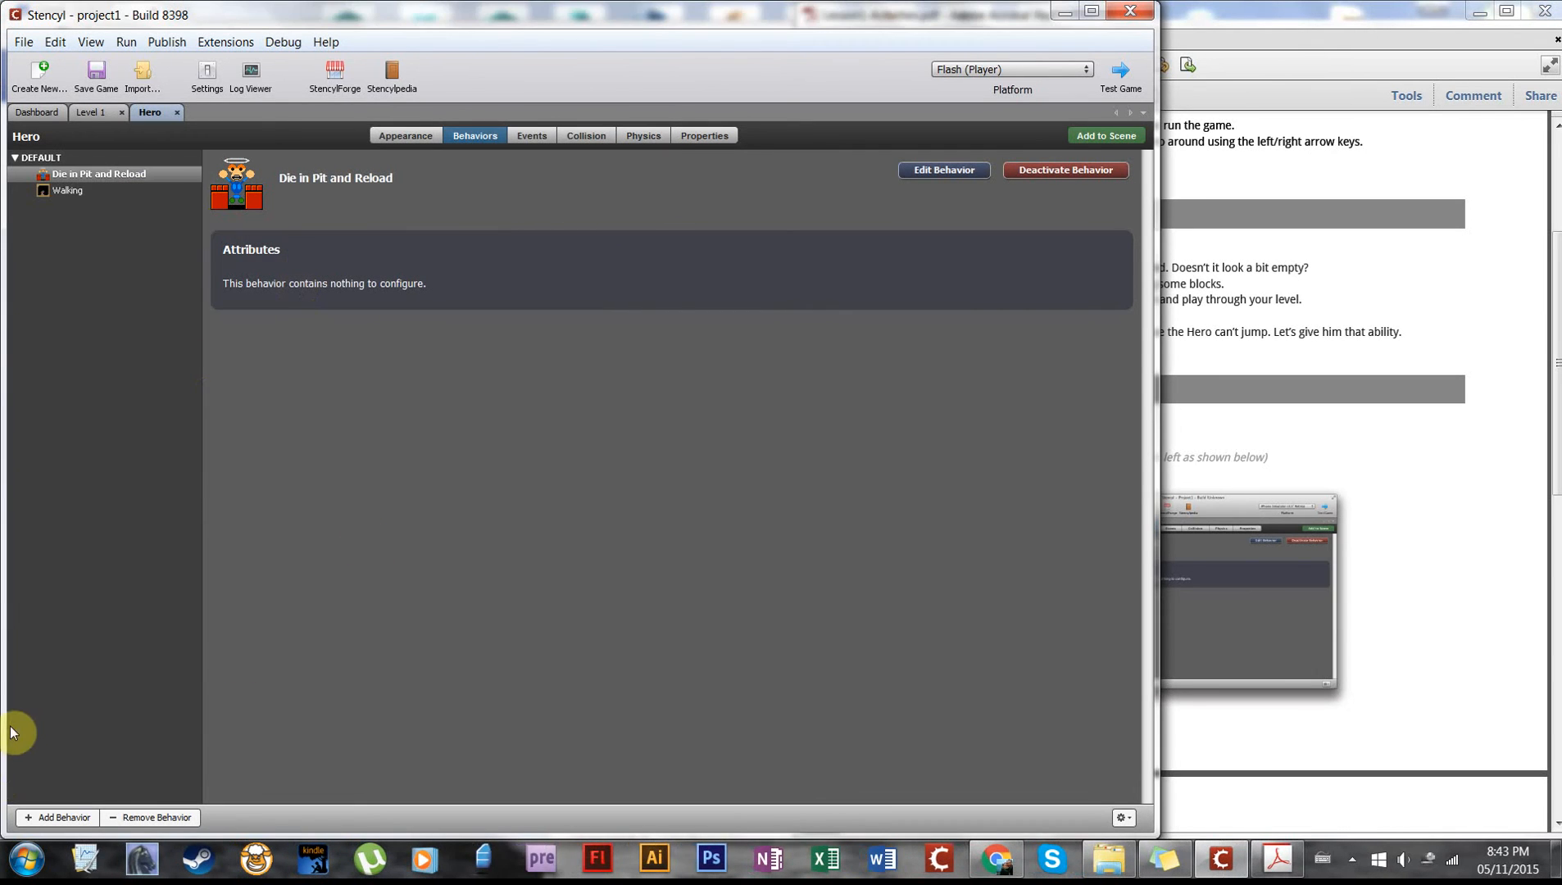
- Start adding a behavior to the Hero and browse the library categories, including Controls, Eye Candy, Utilities, Rules, GUI and Game
click(49, 821)
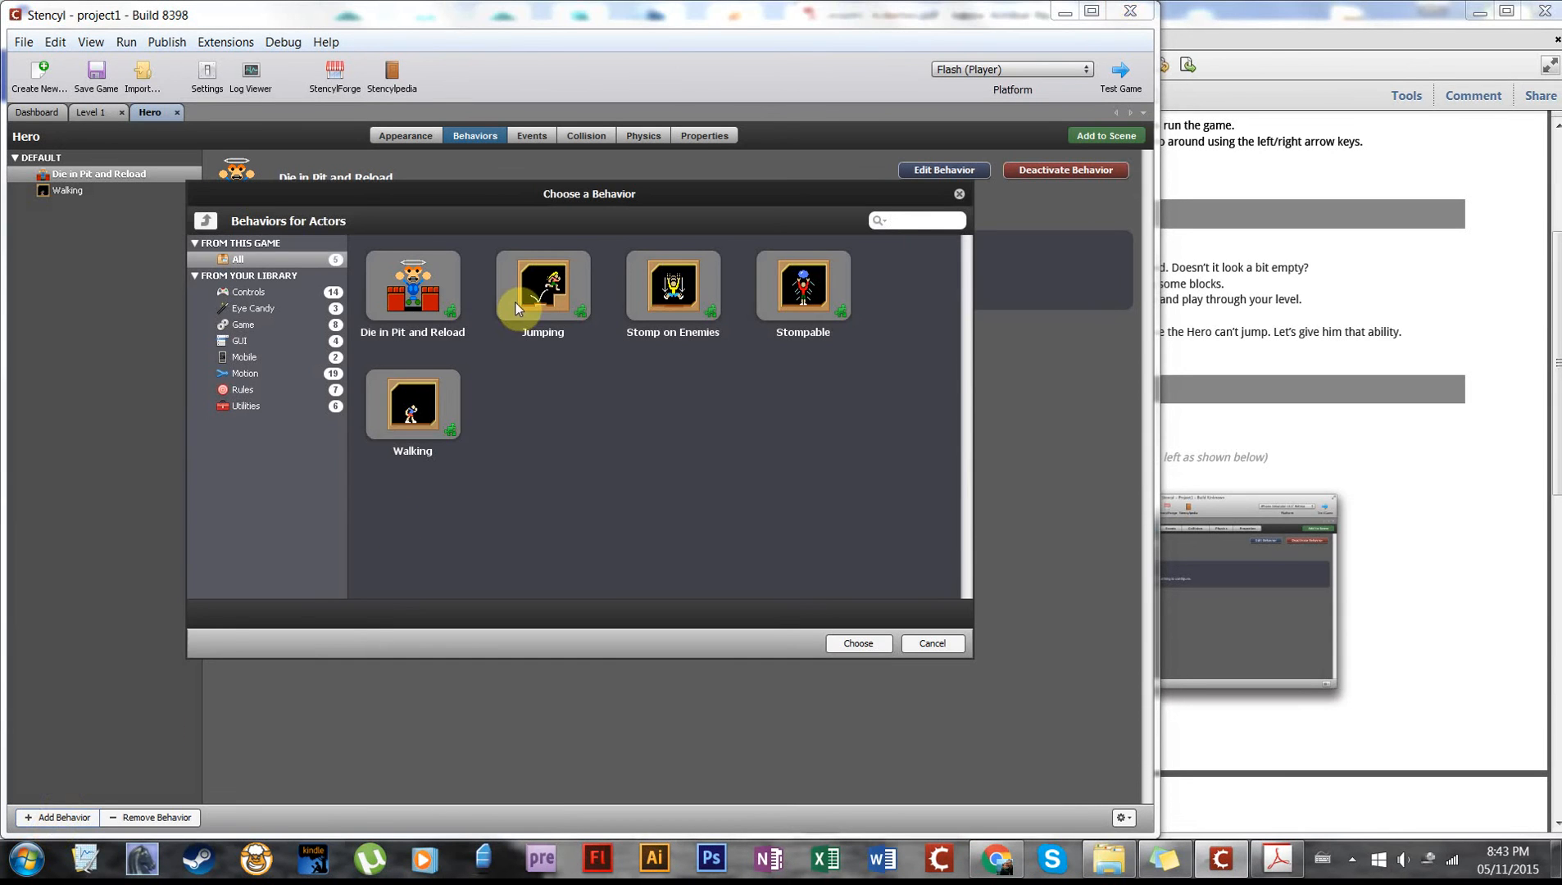
click(255, 293)
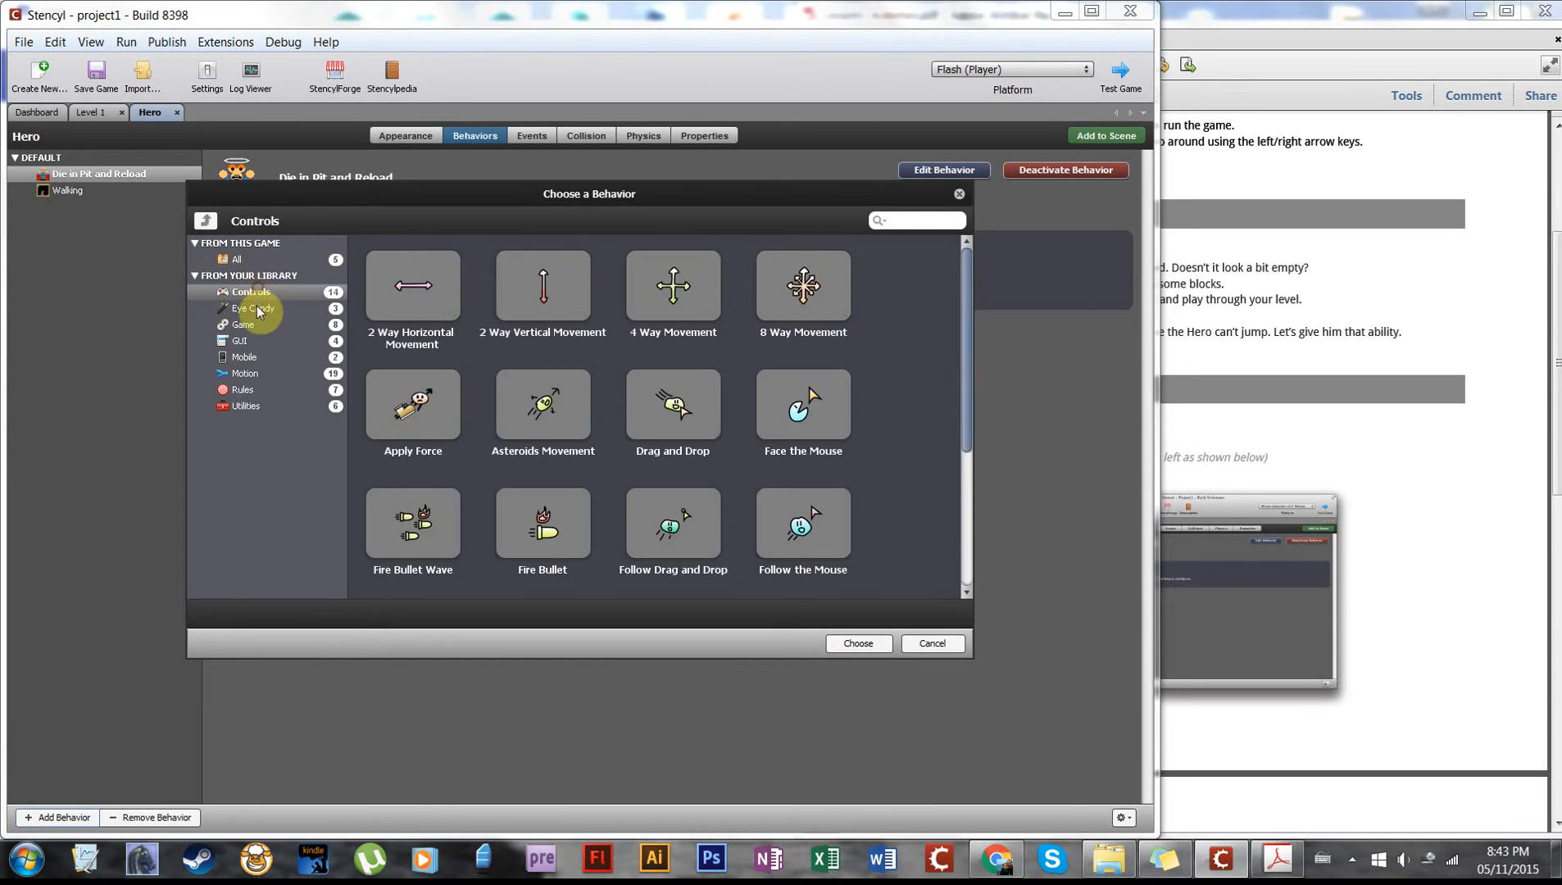
click(256, 309)
click(245, 403)
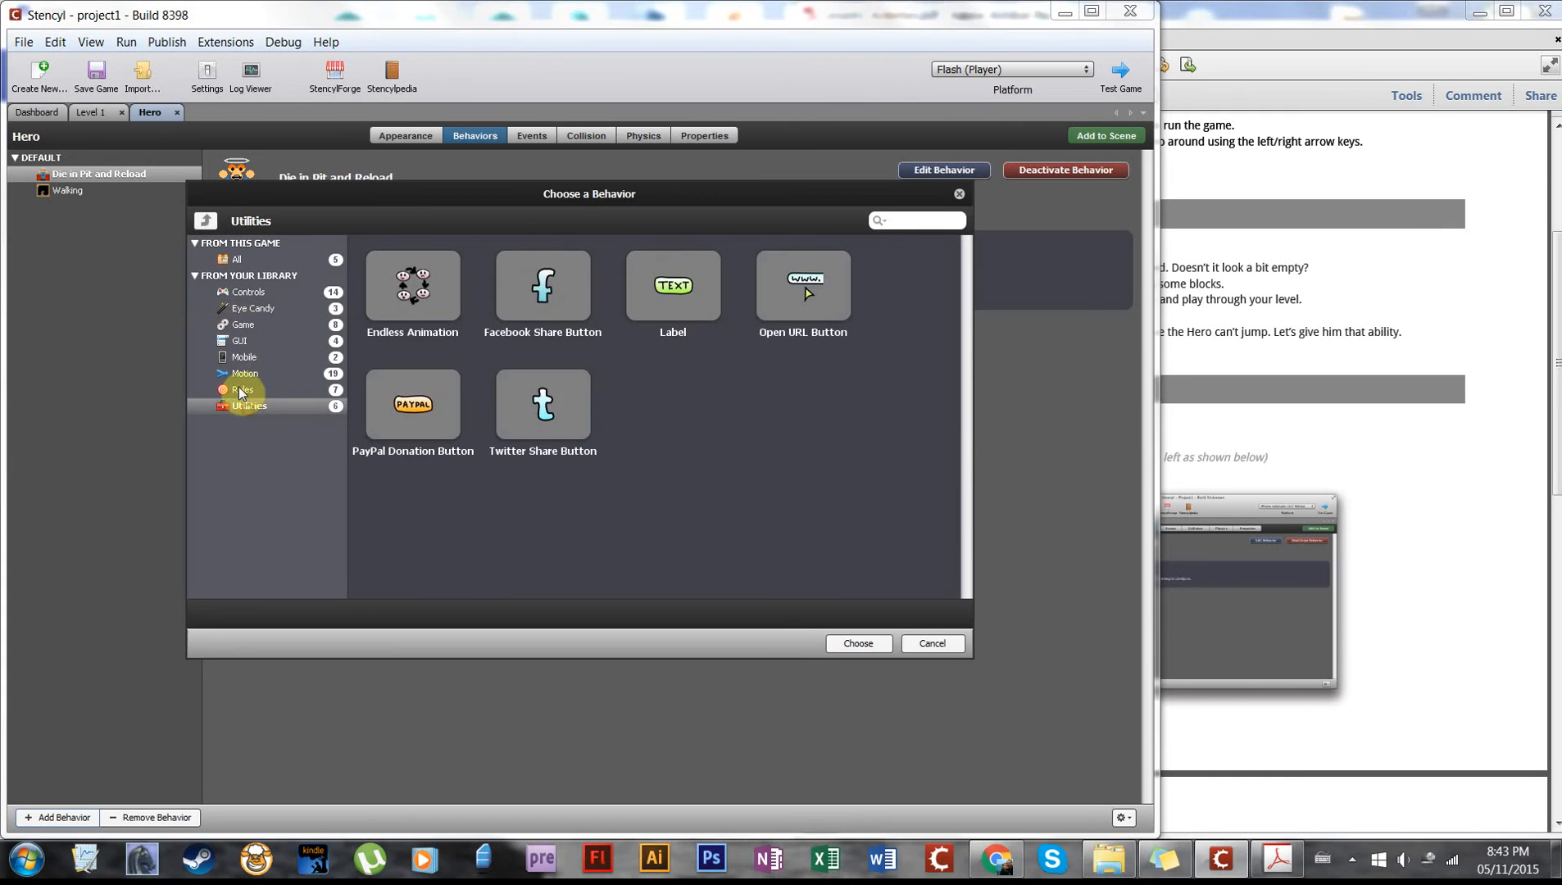
click(239, 389)
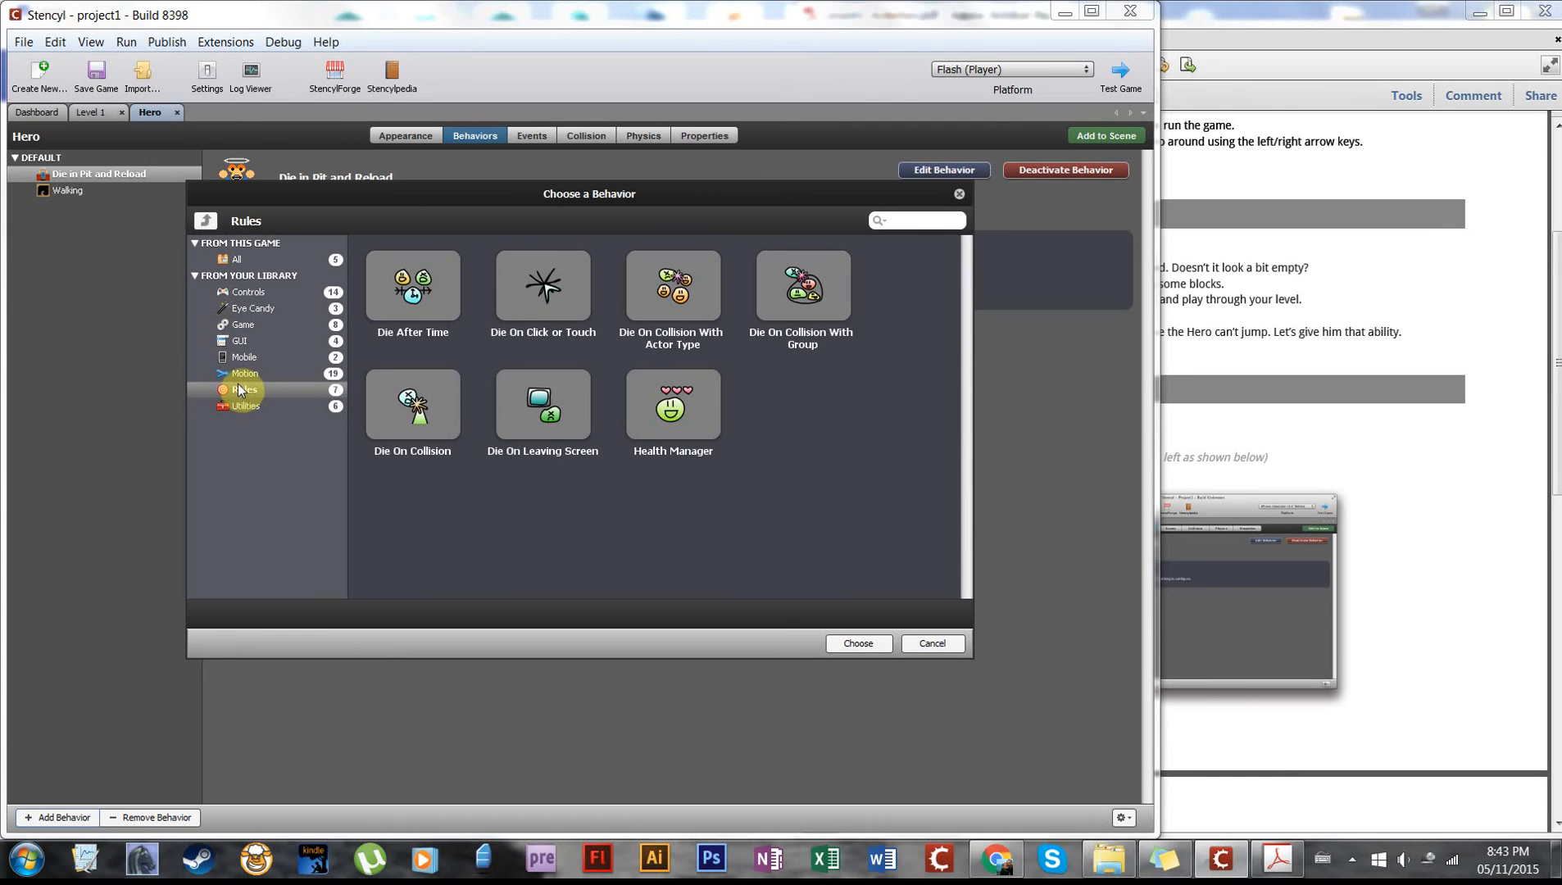
click(248, 361)
click(241, 340)
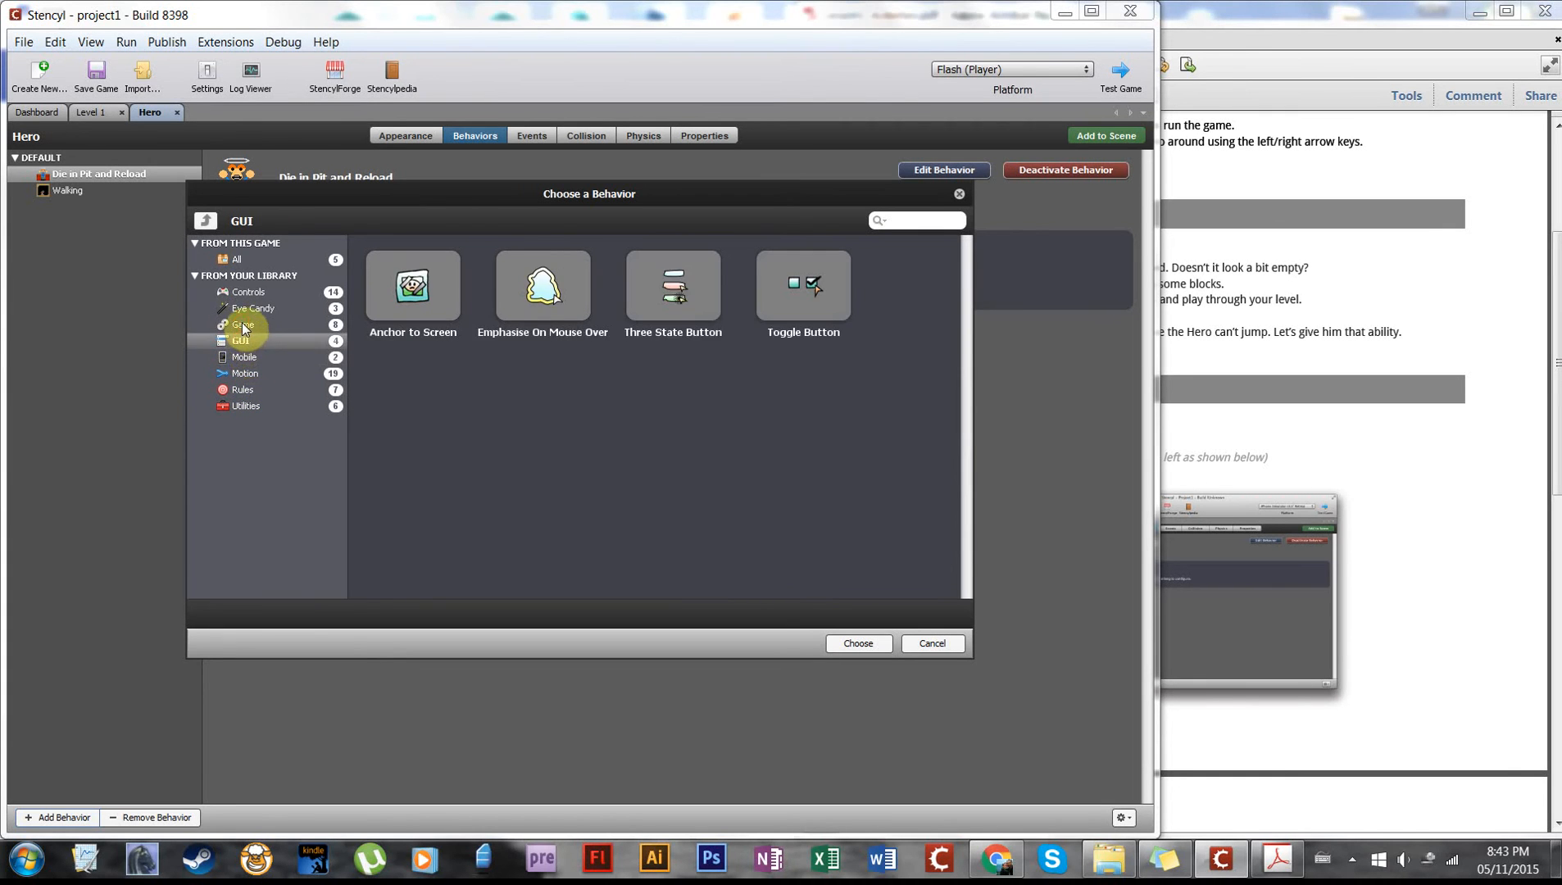
click(244, 324)
click(271, 291)
click(270, 310)
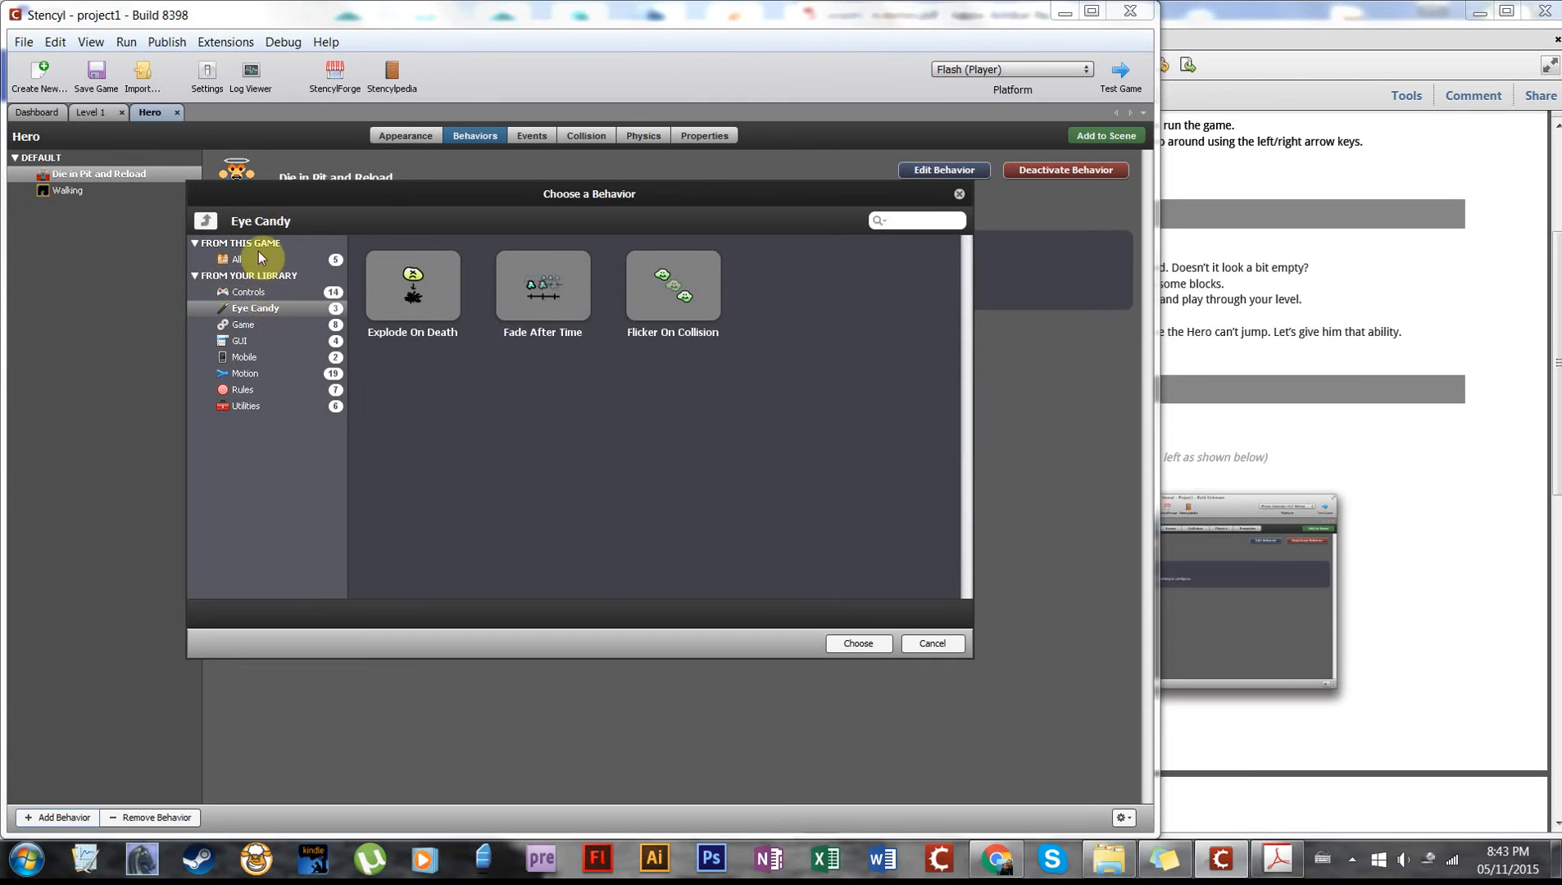
- Add this game's Jumping behavior to the Hero and set its Jump Key to Jump
click(261, 259)
click(543, 262)
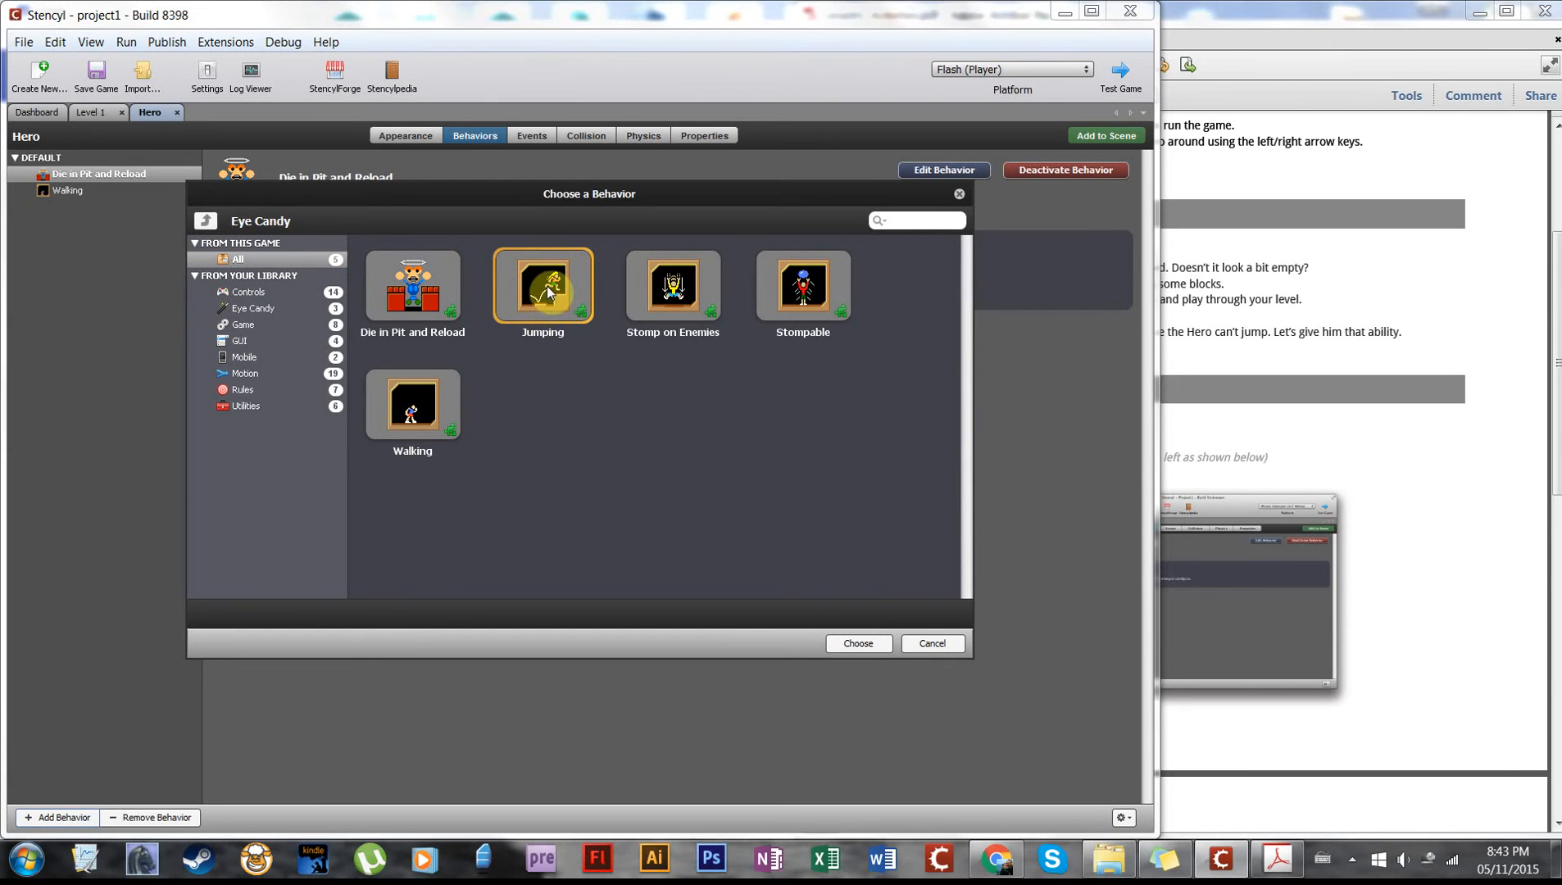
double_click(545, 285)
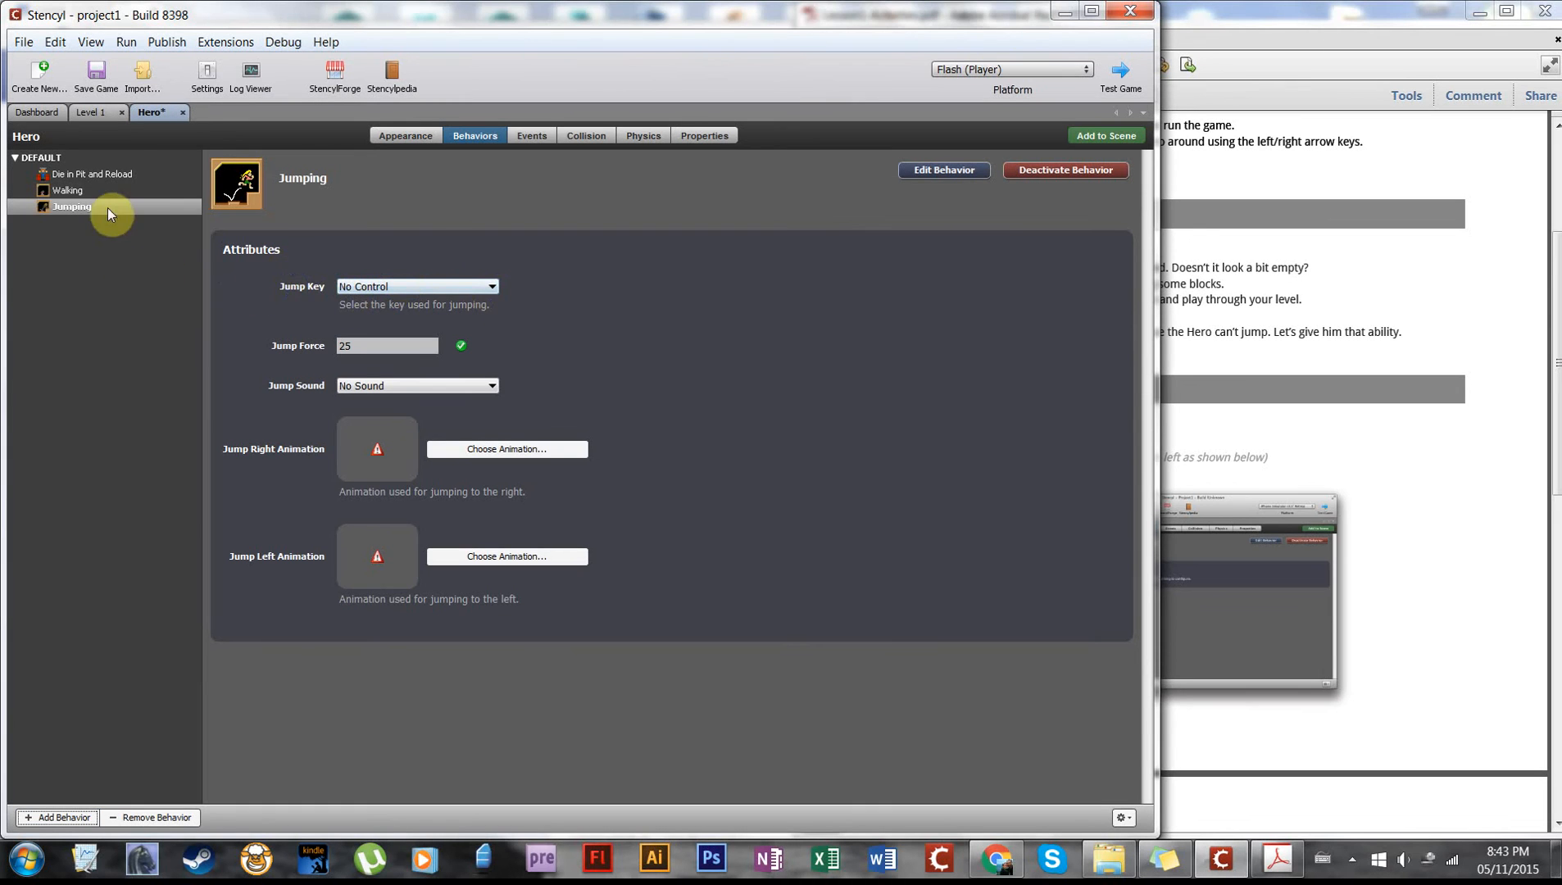
click(390, 286)
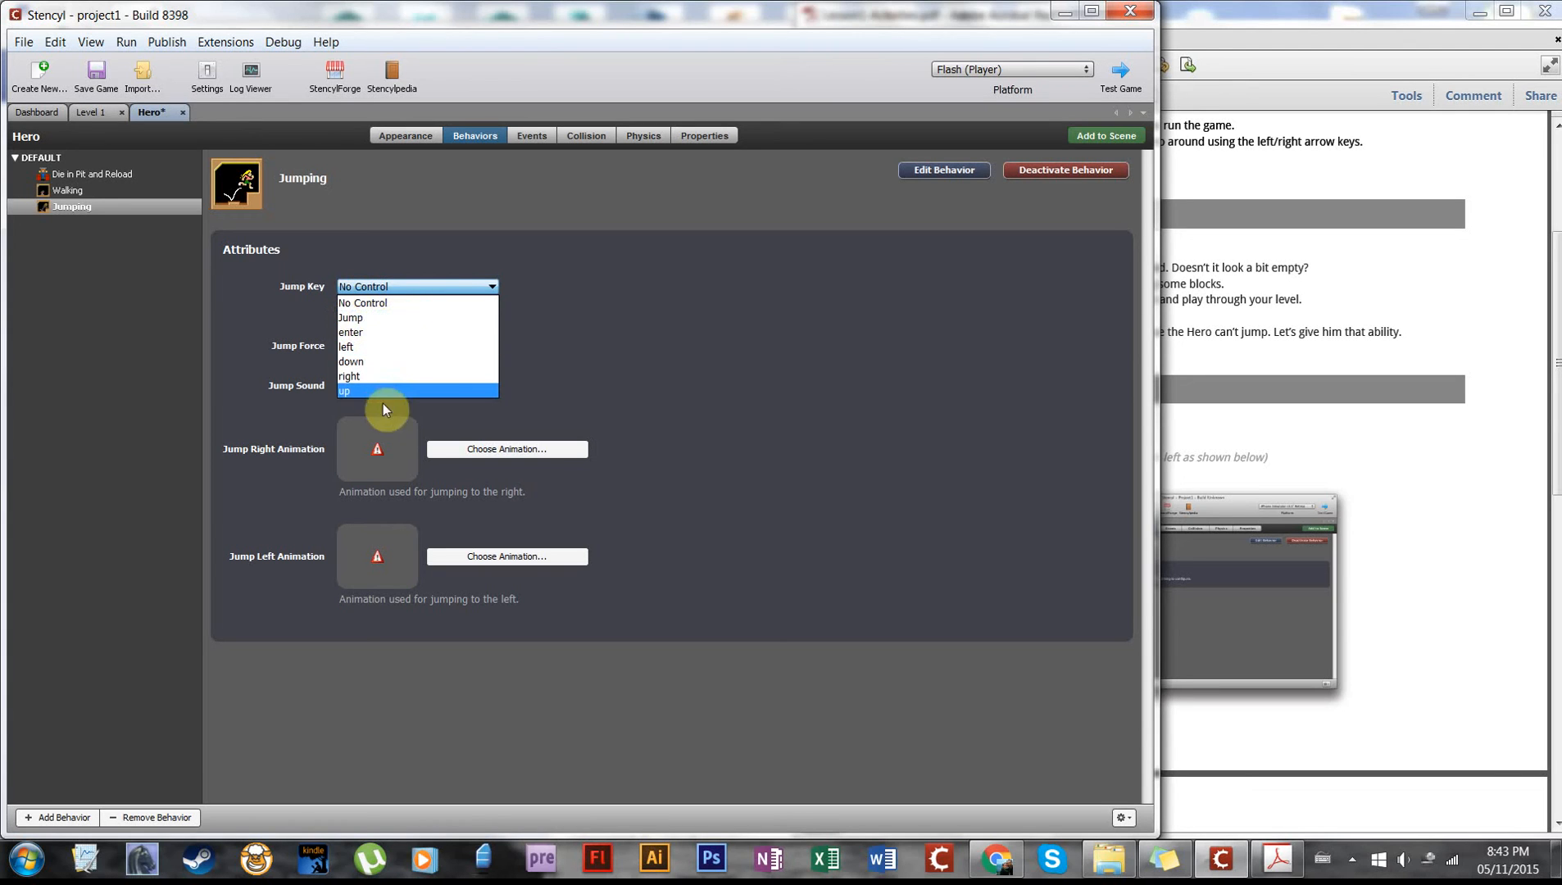
click(399, 324)
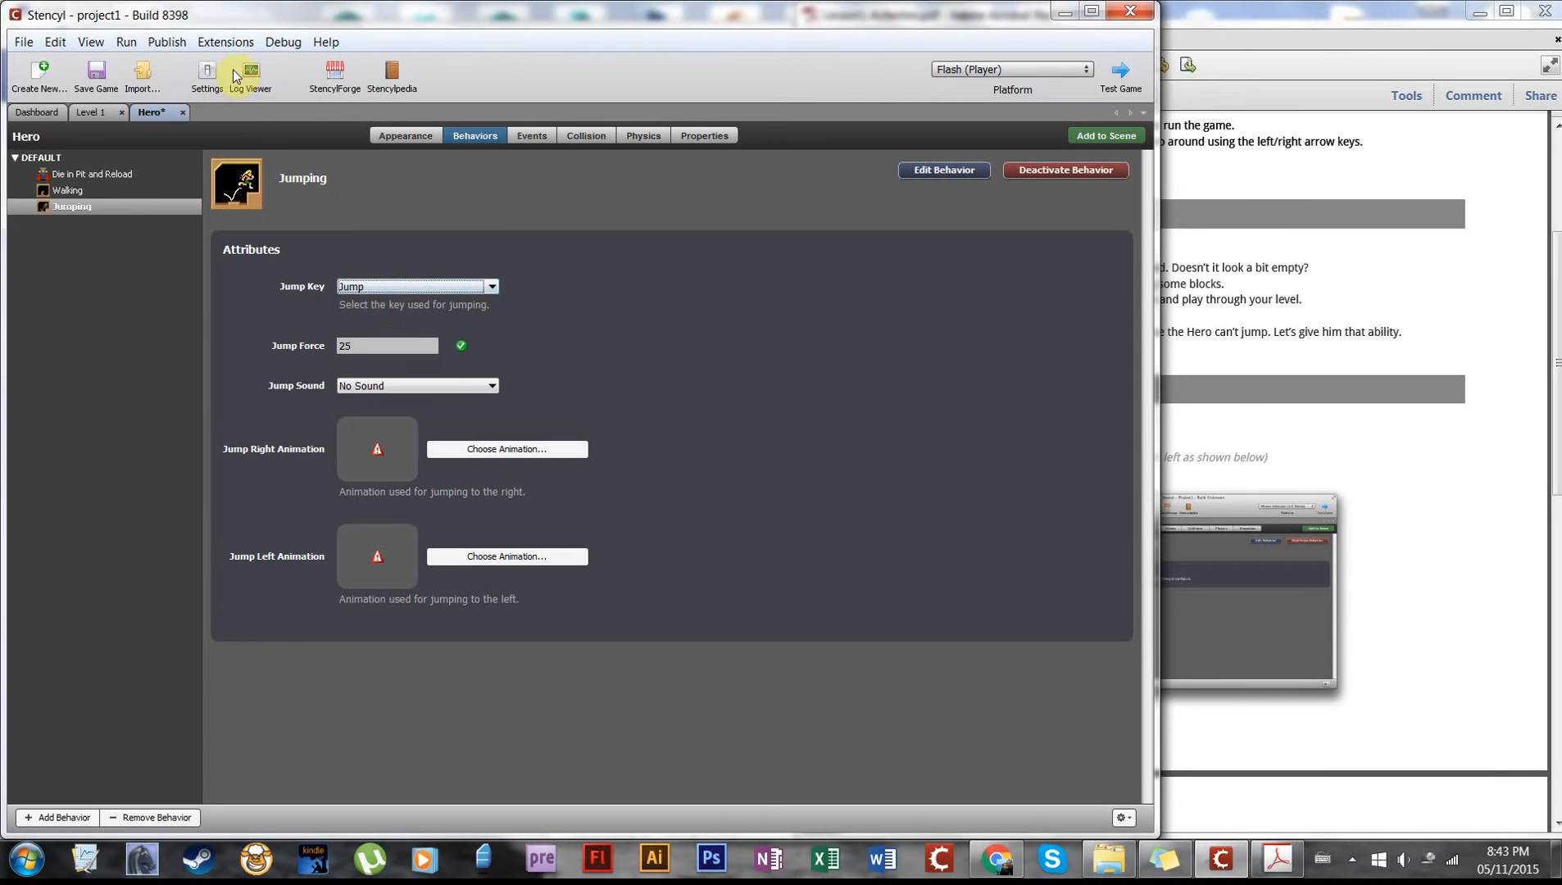
- Check in the game settings' Controls which key is assigned to the Jump control, closing the settings when done
click(211, 76)
click(269, 479)
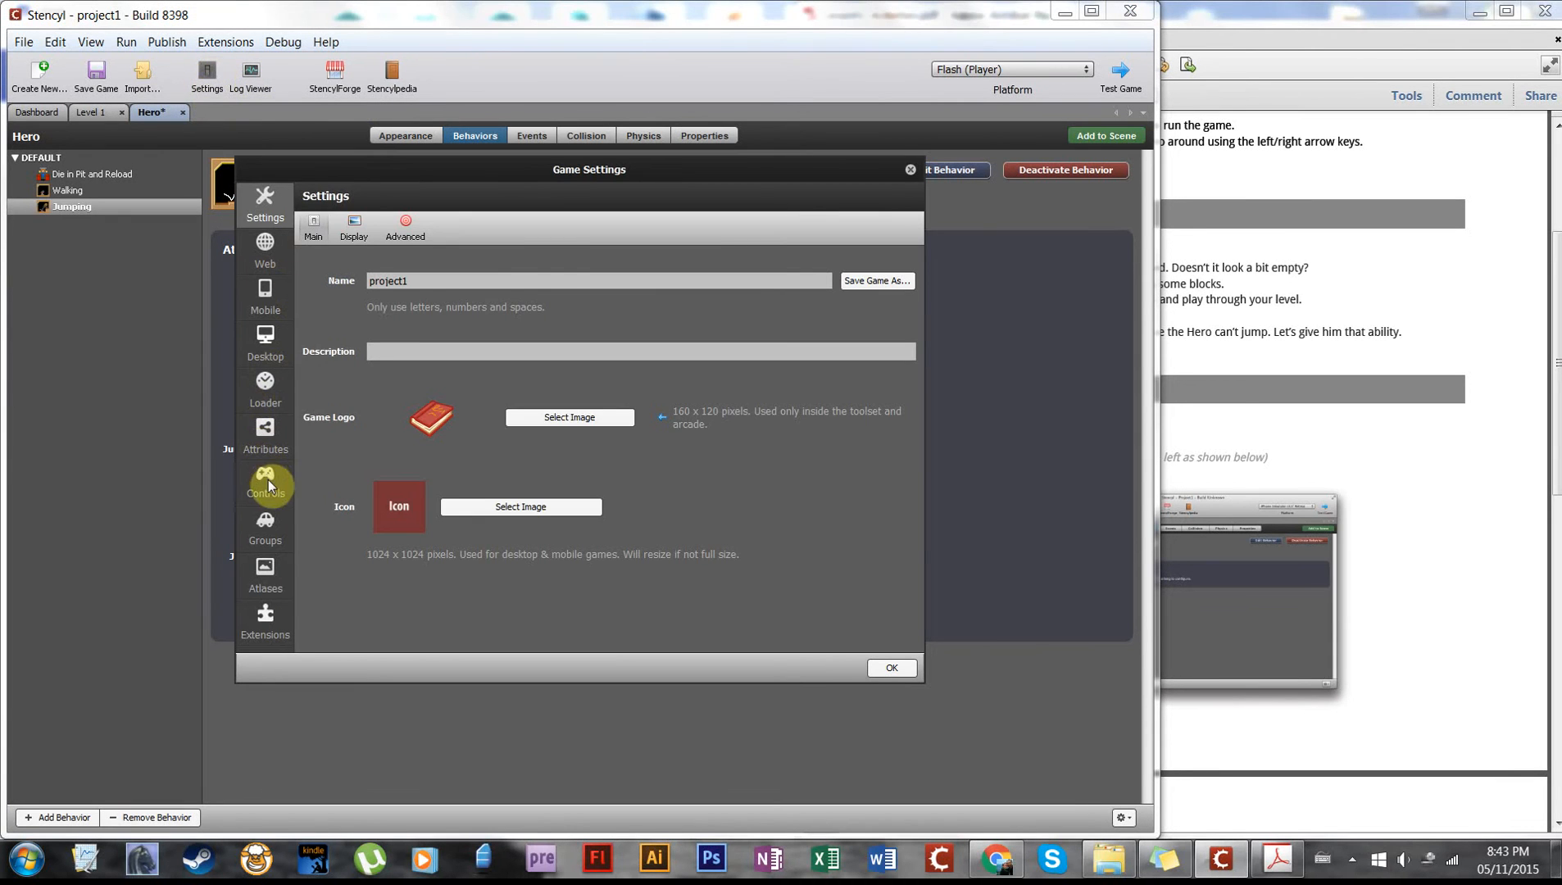
click(630, 403)
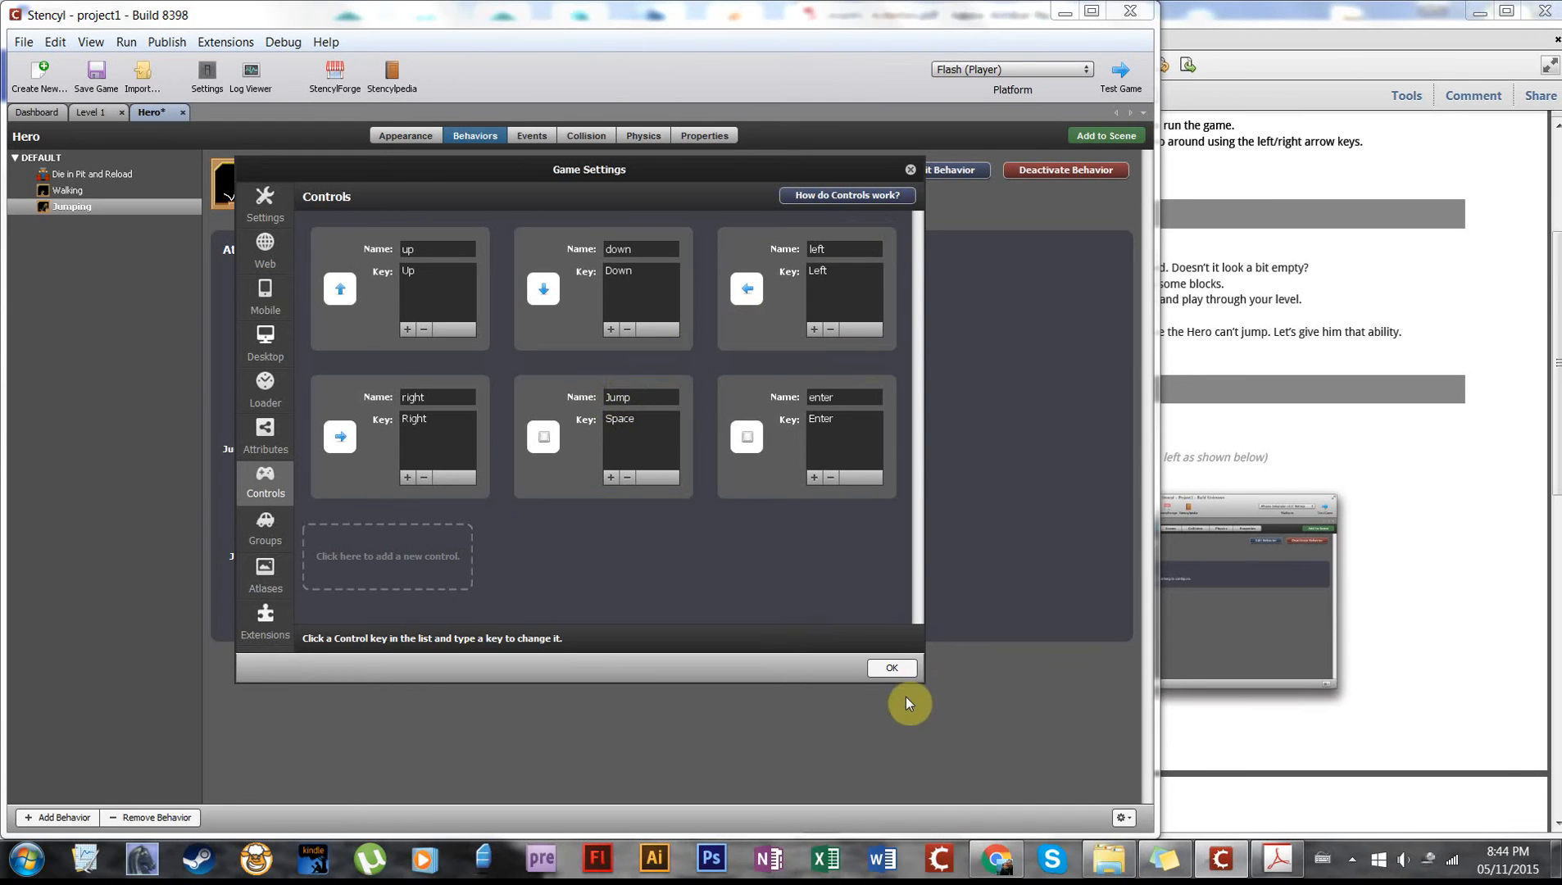
click(891, 667)
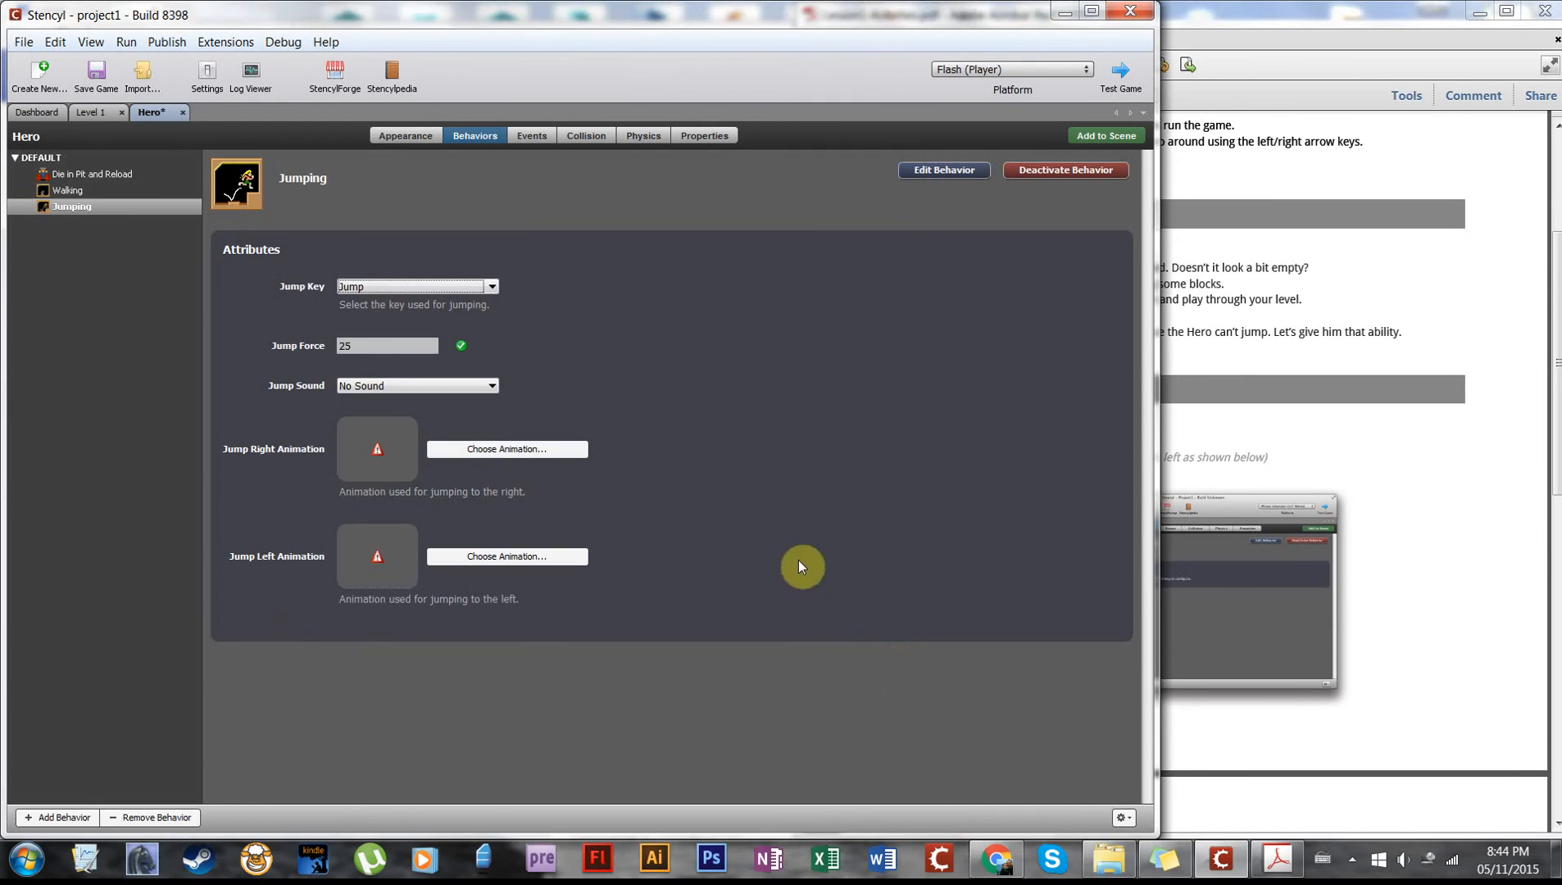
click(204, 77)
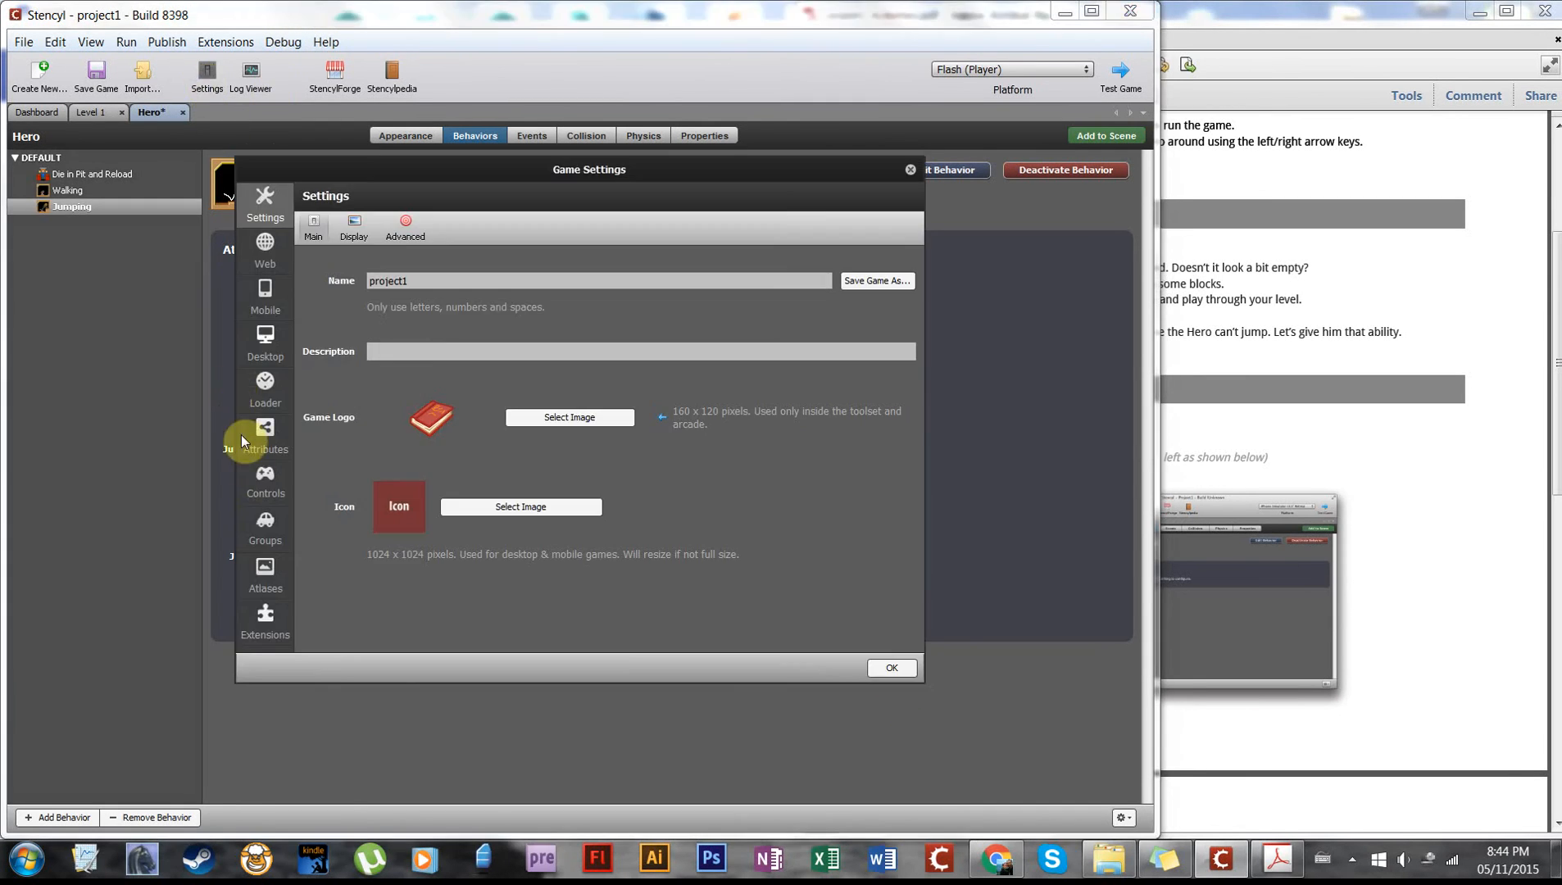
click(277, 484)
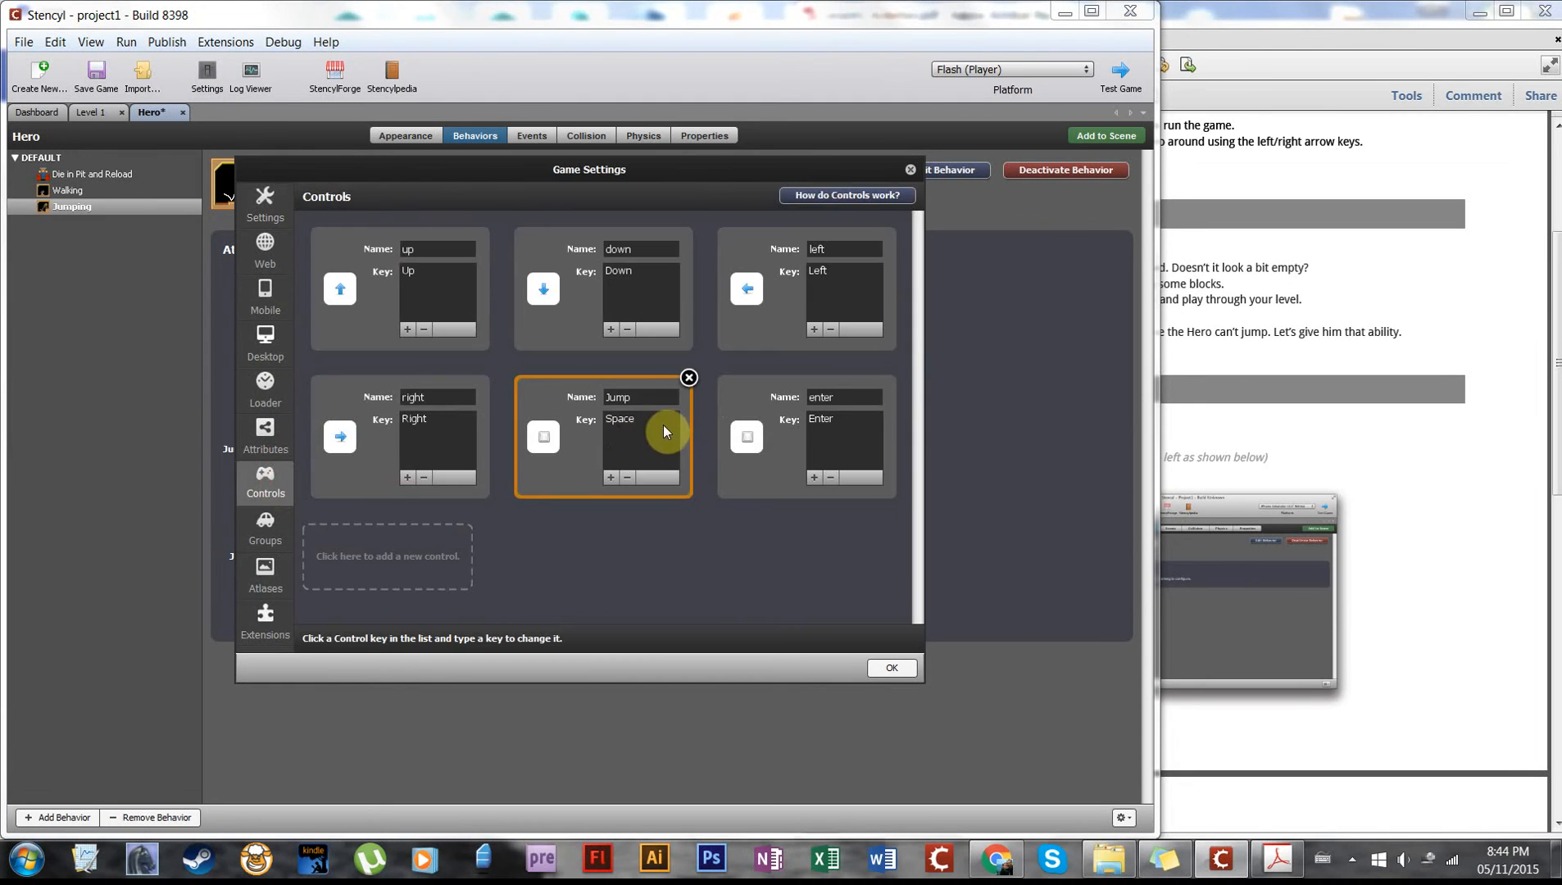
click(894, 668)
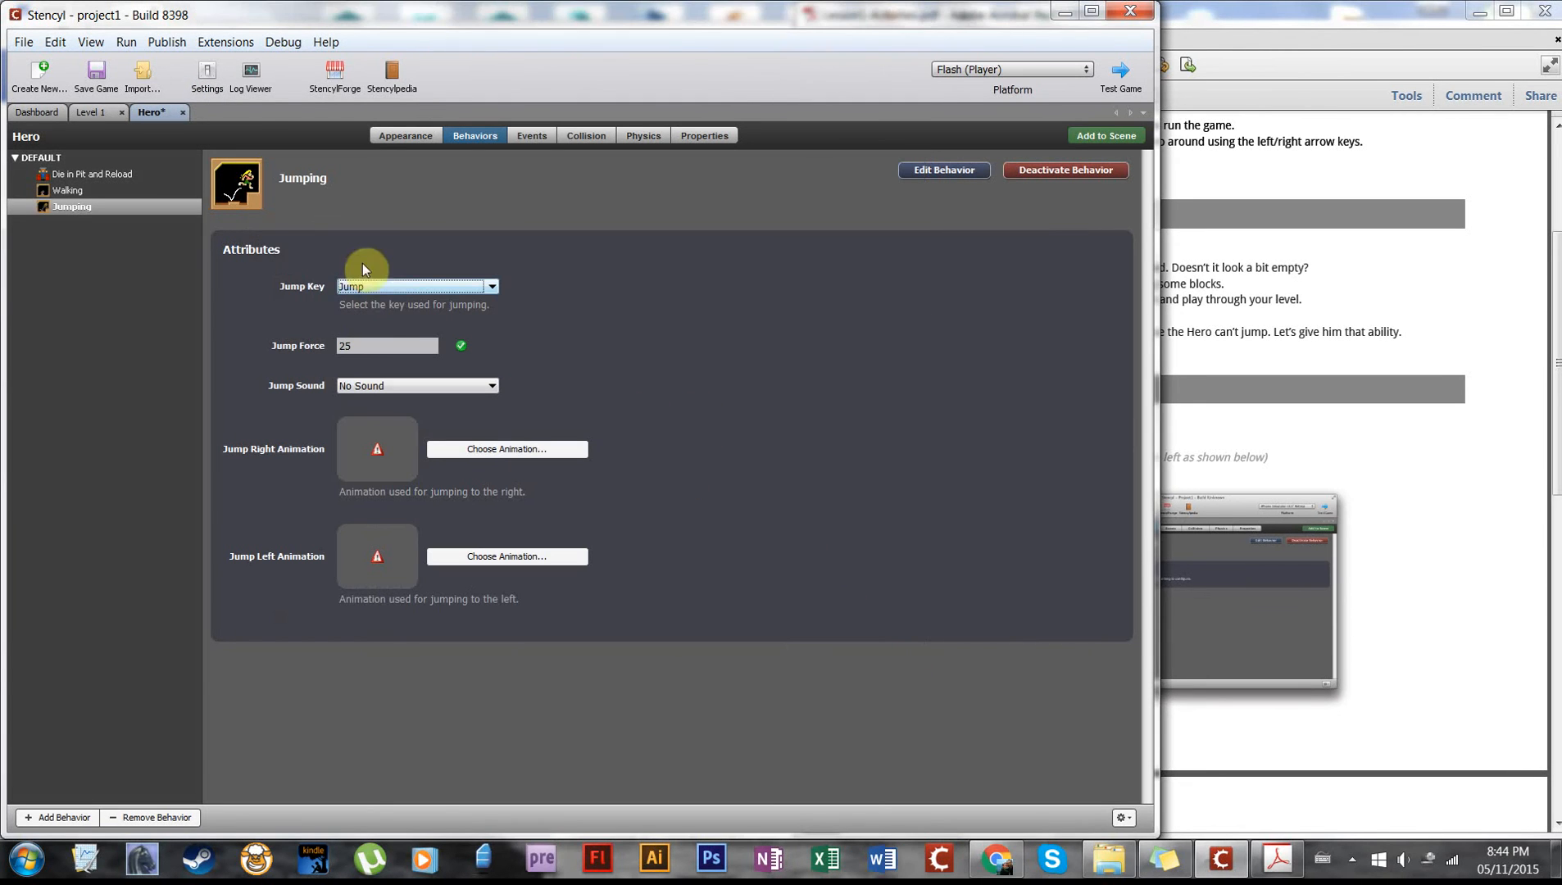
- Set the Jump Sound of the Hero's Jumping behavior to Jump
drag(363, 345, 327, 351)
click(397, 349)
click(385, 356)
click(400, 386)
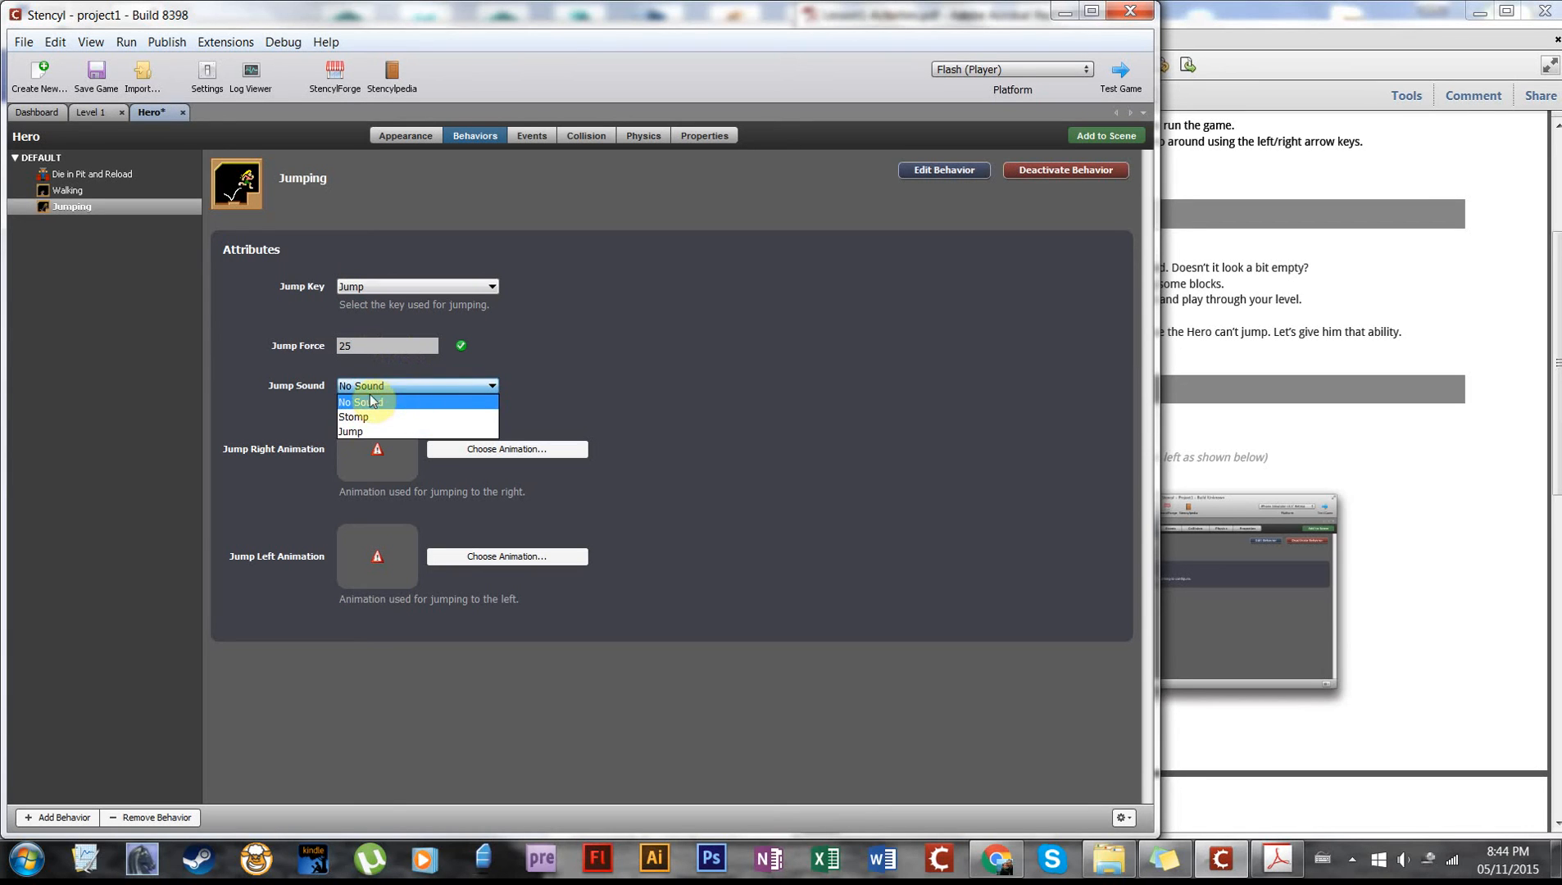
click(368, 430)
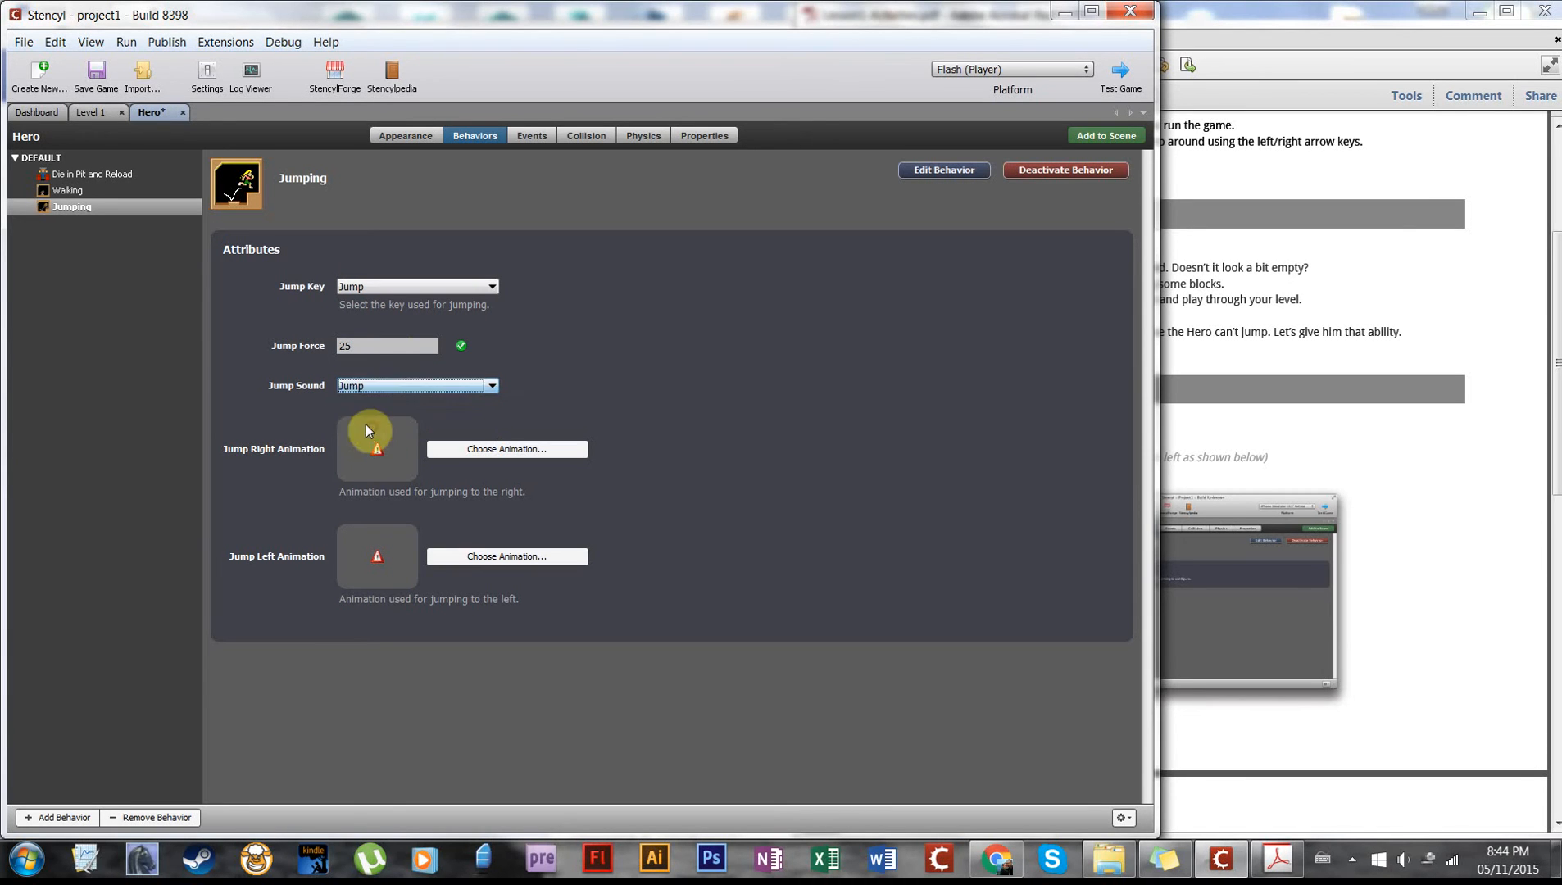
- Look at the game's sound resources on the dashboard and return to the Hero's Jumping behavior
click(37, 111)
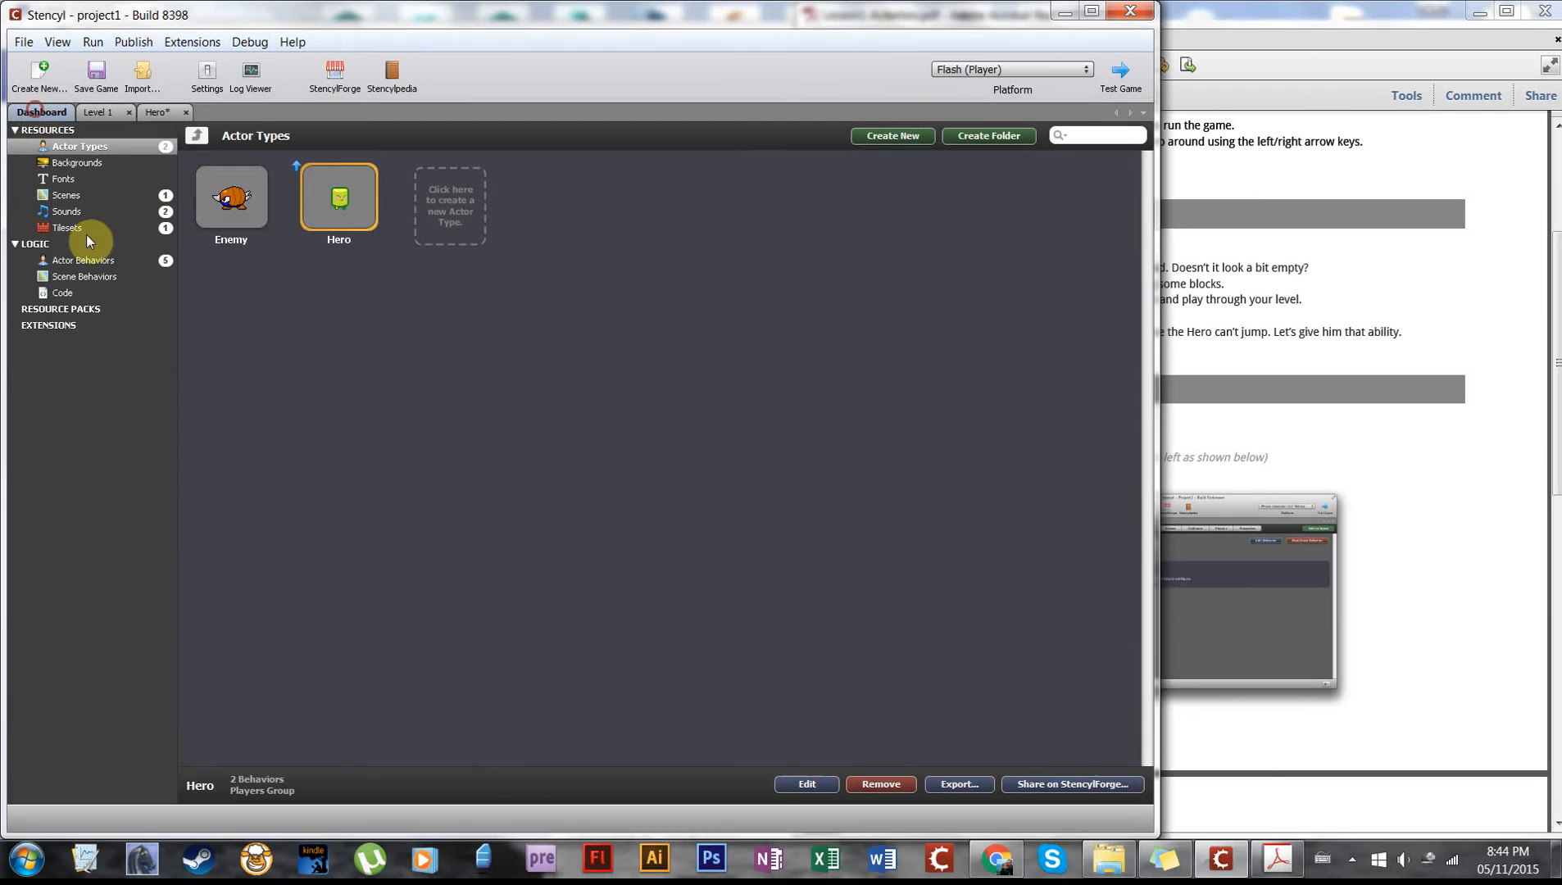
click(67, 210)
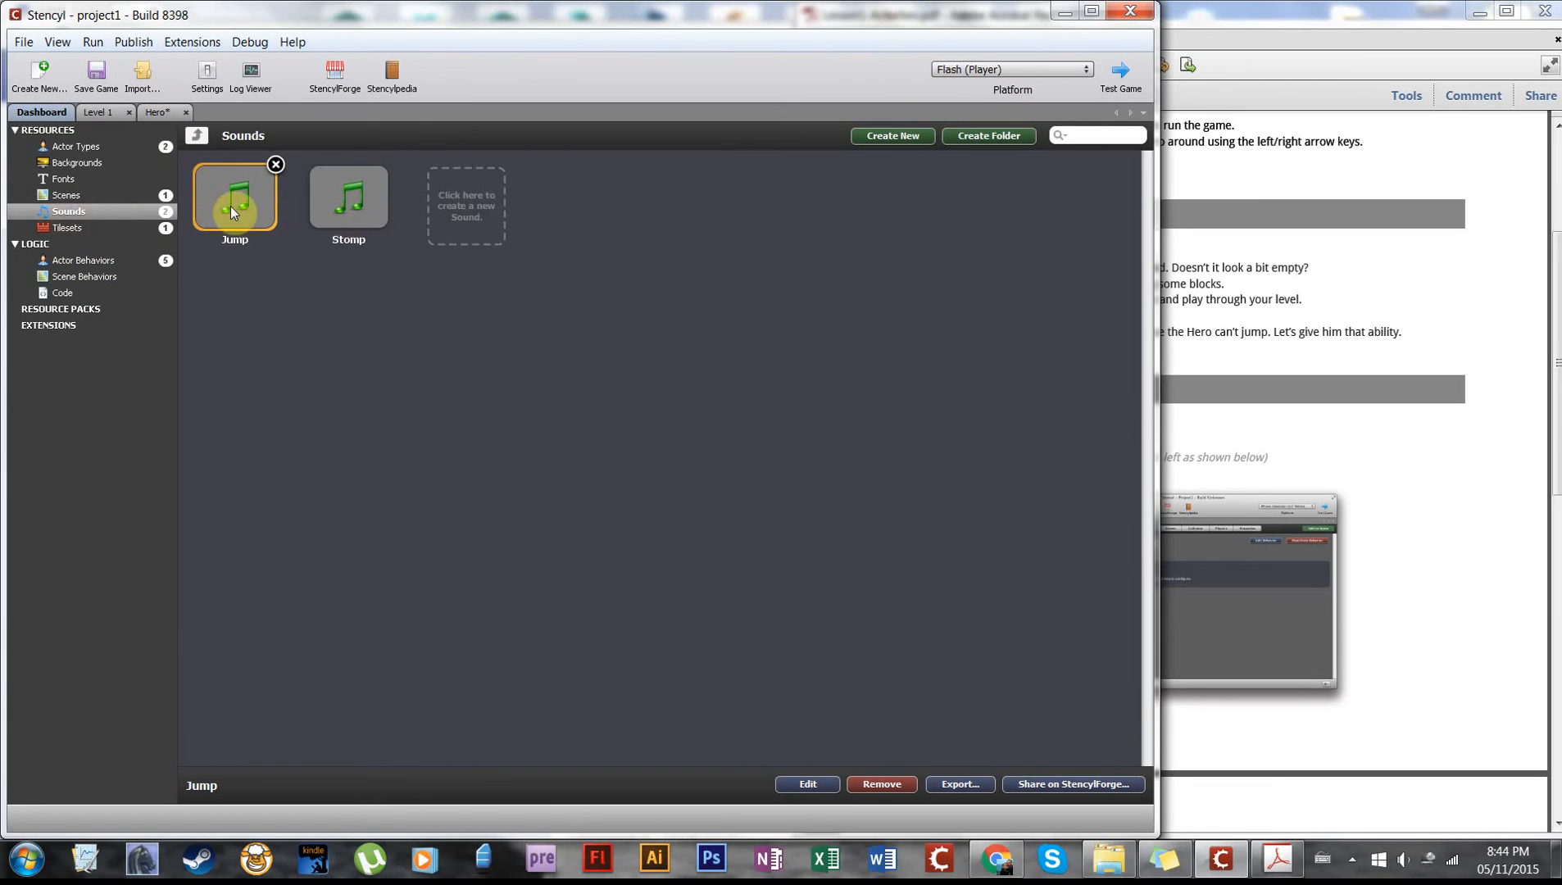
click(149, 112)
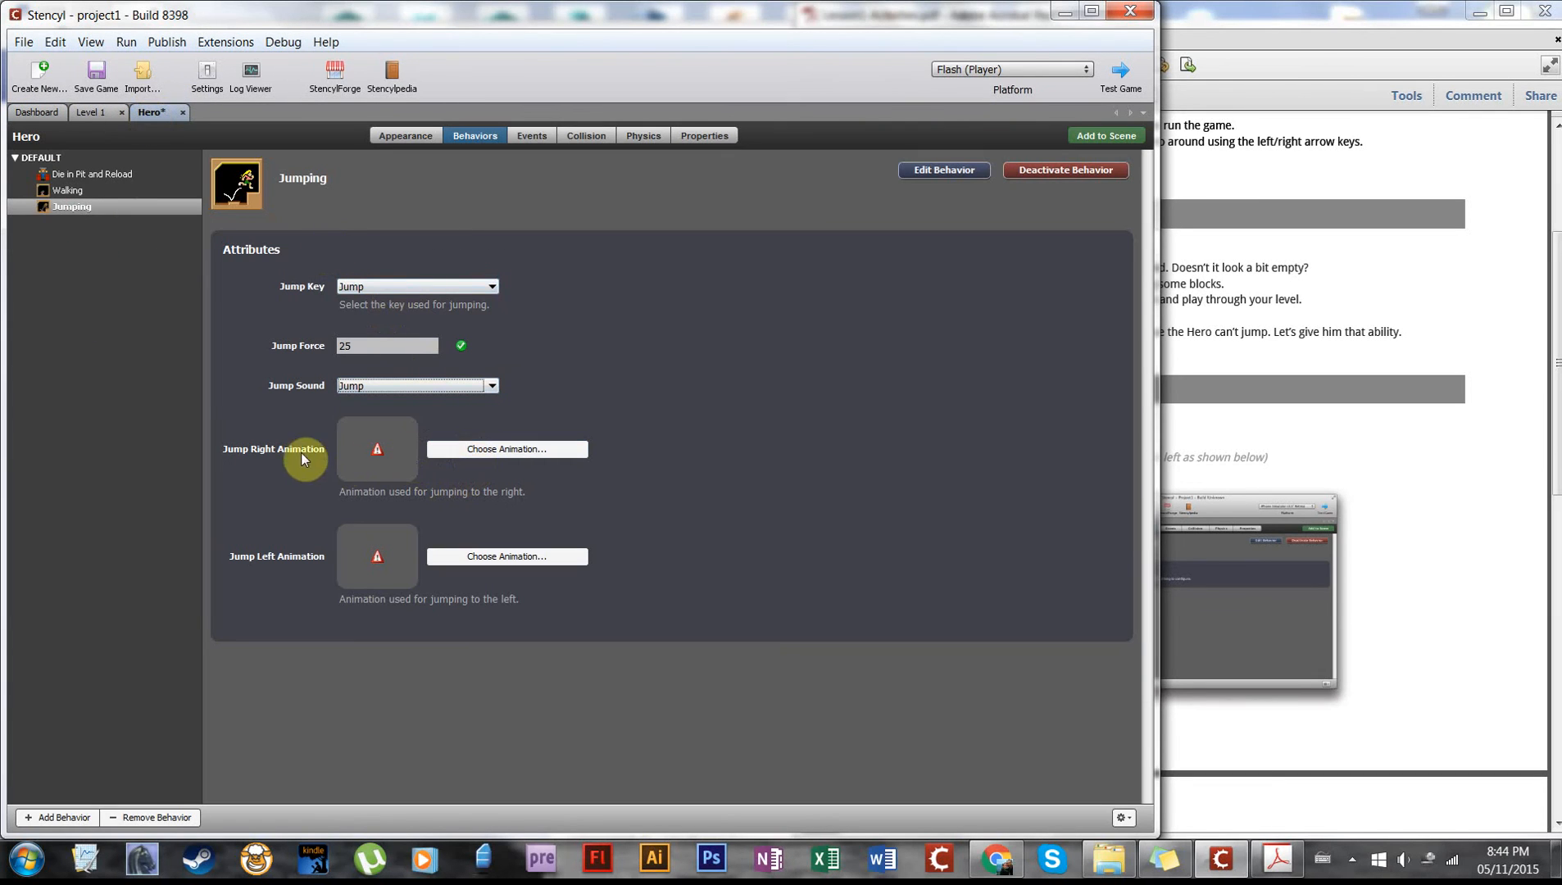
- Set the Jump Right Animation to Walk (R) and the Jump Left Animation to Walk (L), checking the lesson PDF for the required values
click(495, 453)
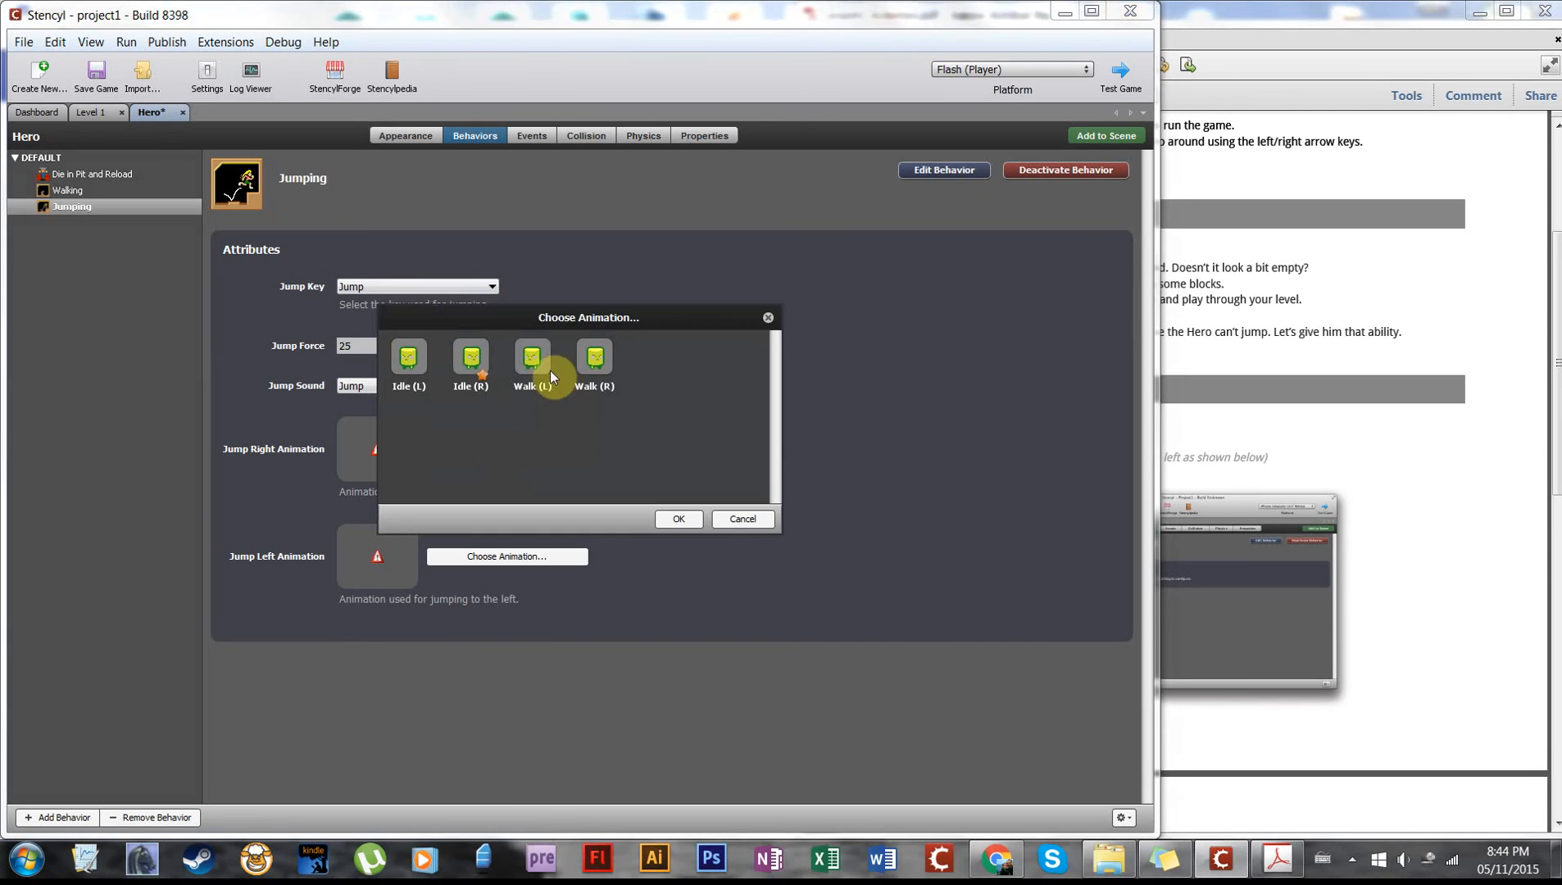
click(586, 359)
click(1348, 541)
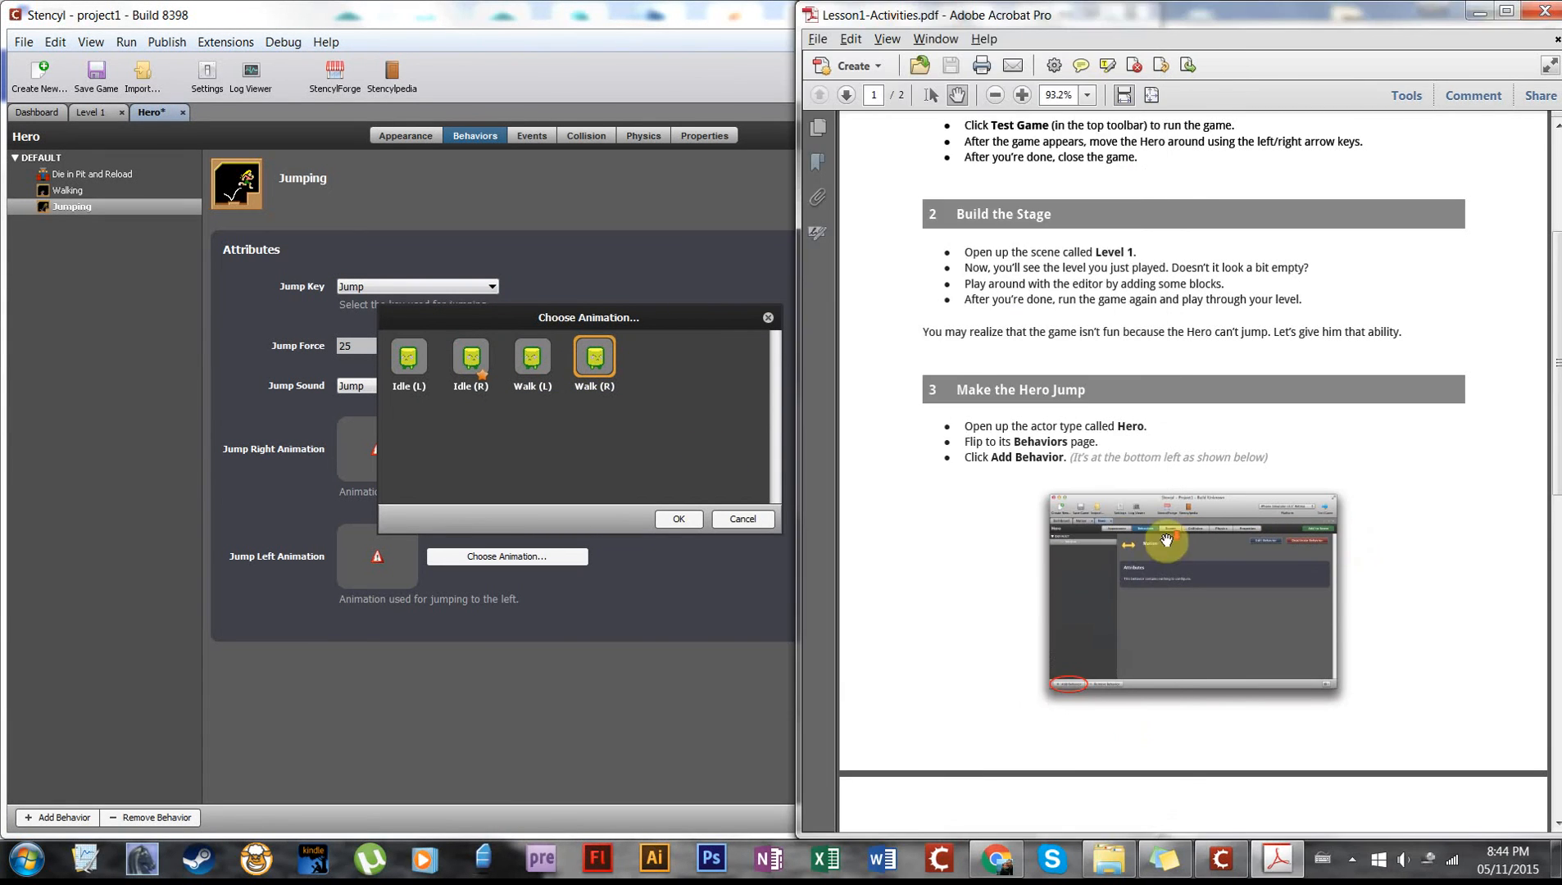
scroll(1354, 541, down, 5)
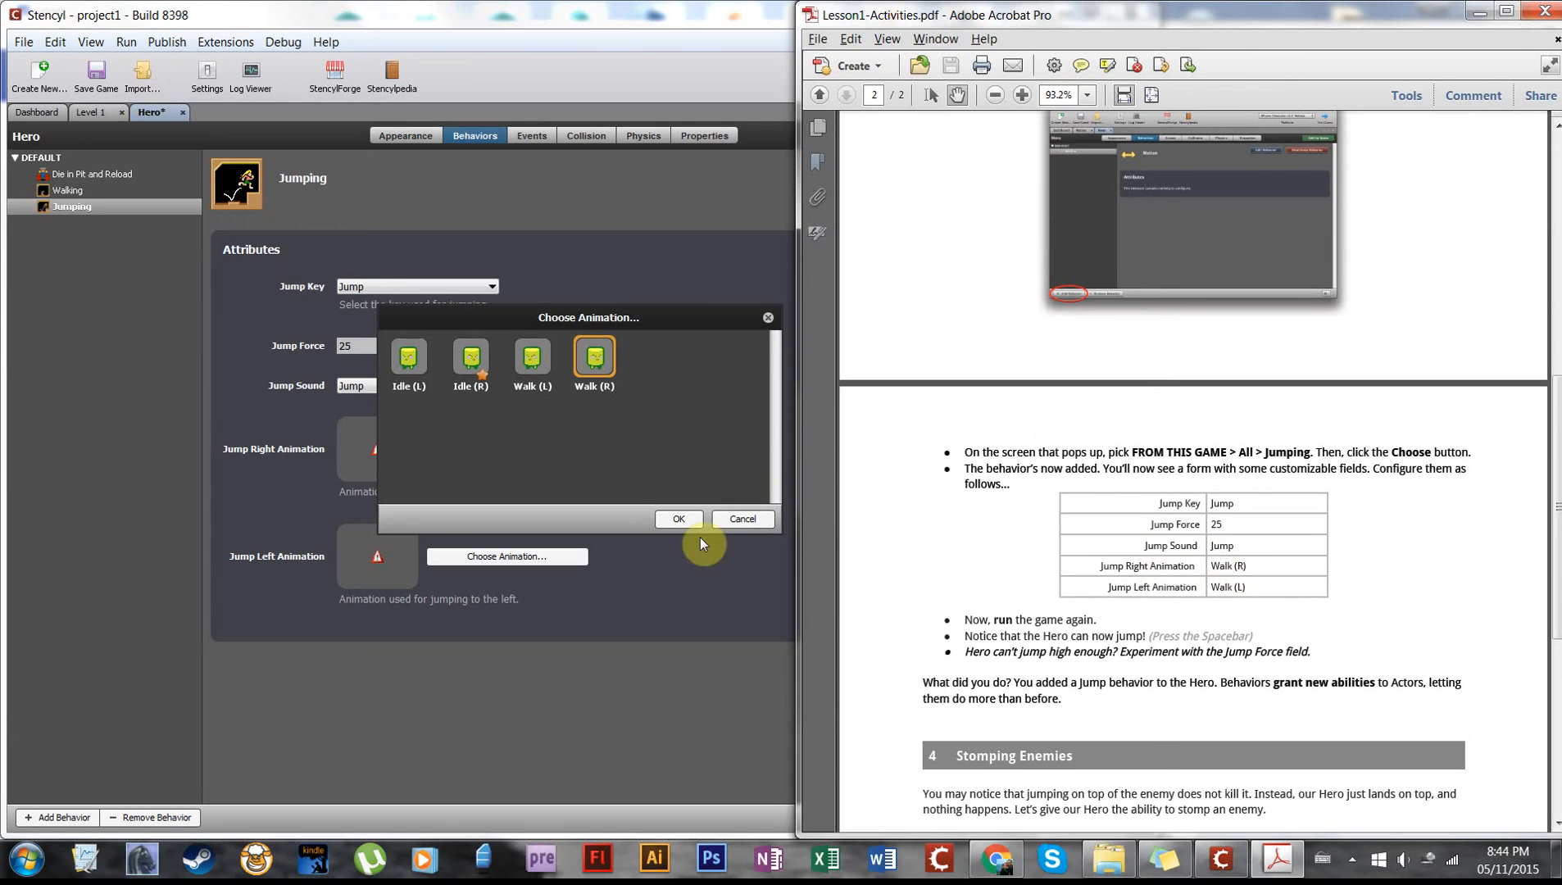
click(608, 436)
click(677, 518)
click(481, 556)
click(583, 382)
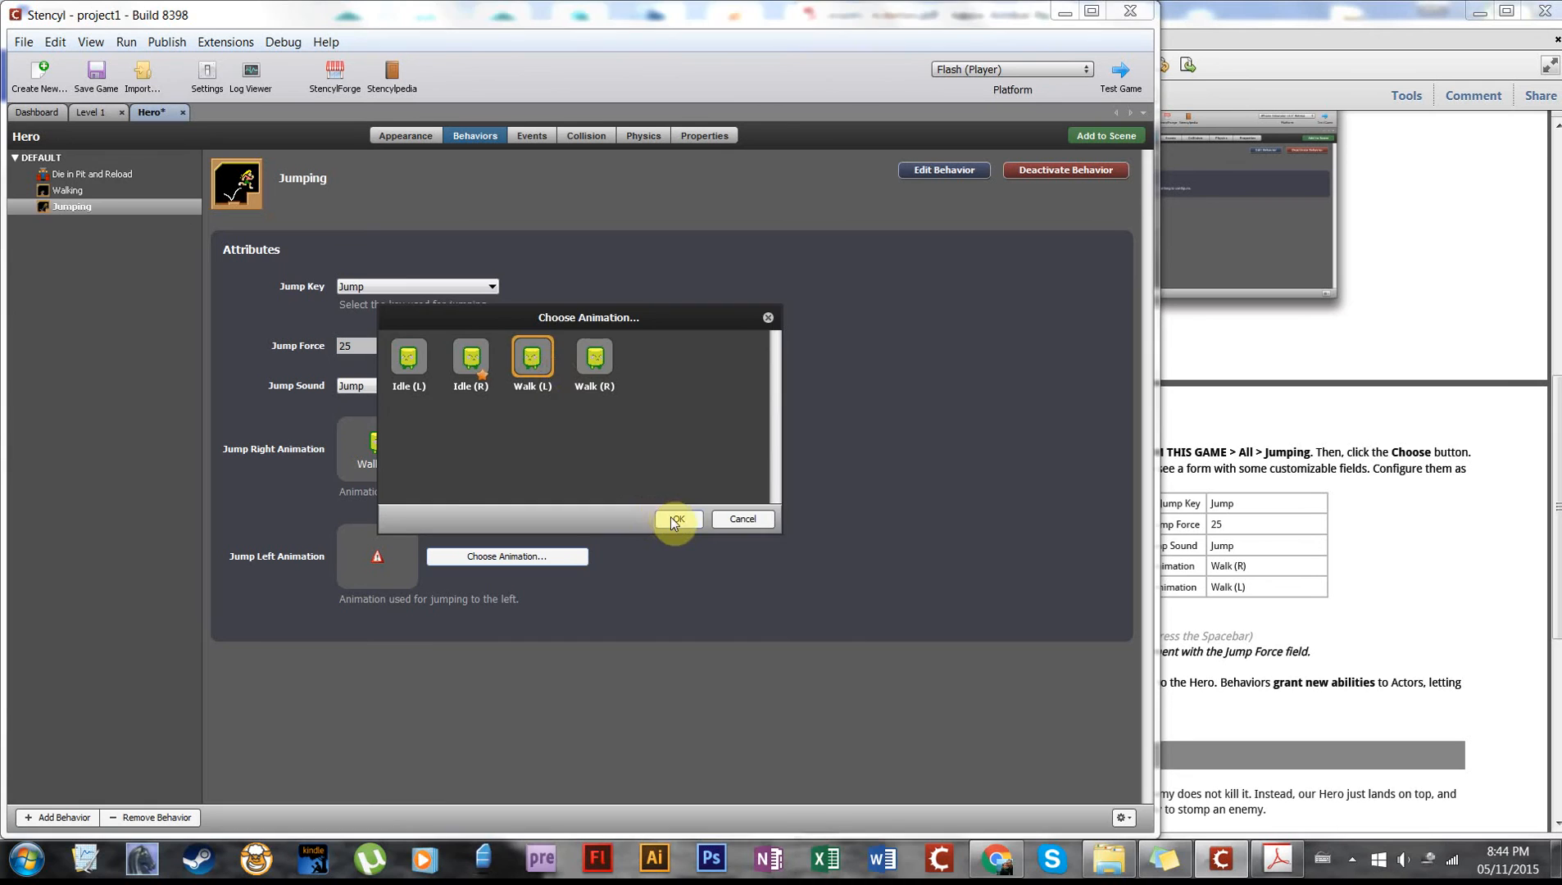
click(667, 517)
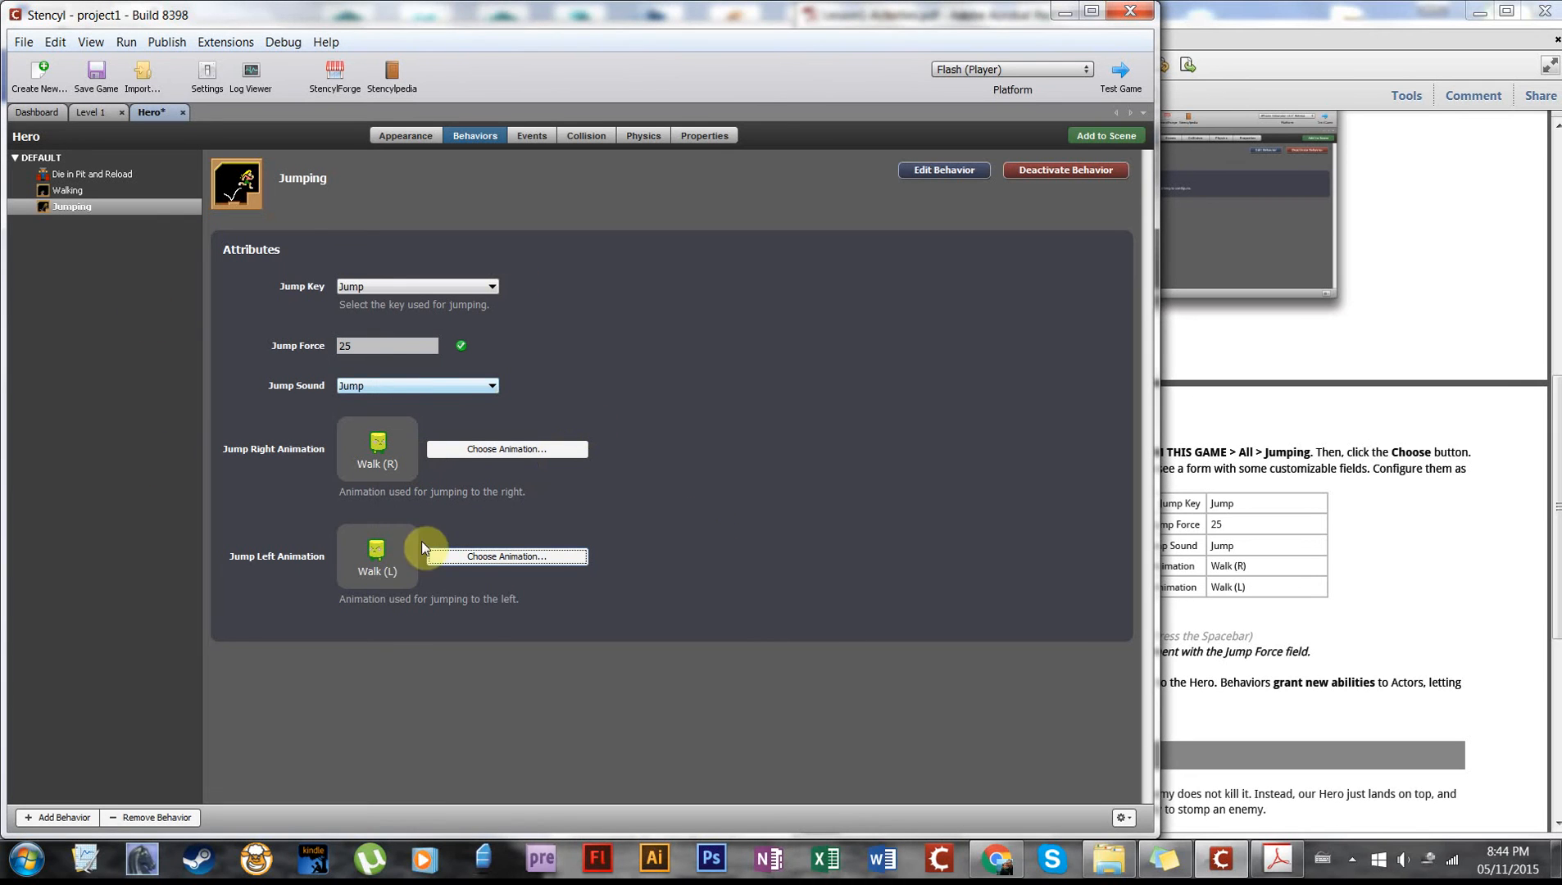
- Start a test of the game and read on in the lesson PDF to the Stomping Enemies and Draw the Score sections
click(1133, 67)
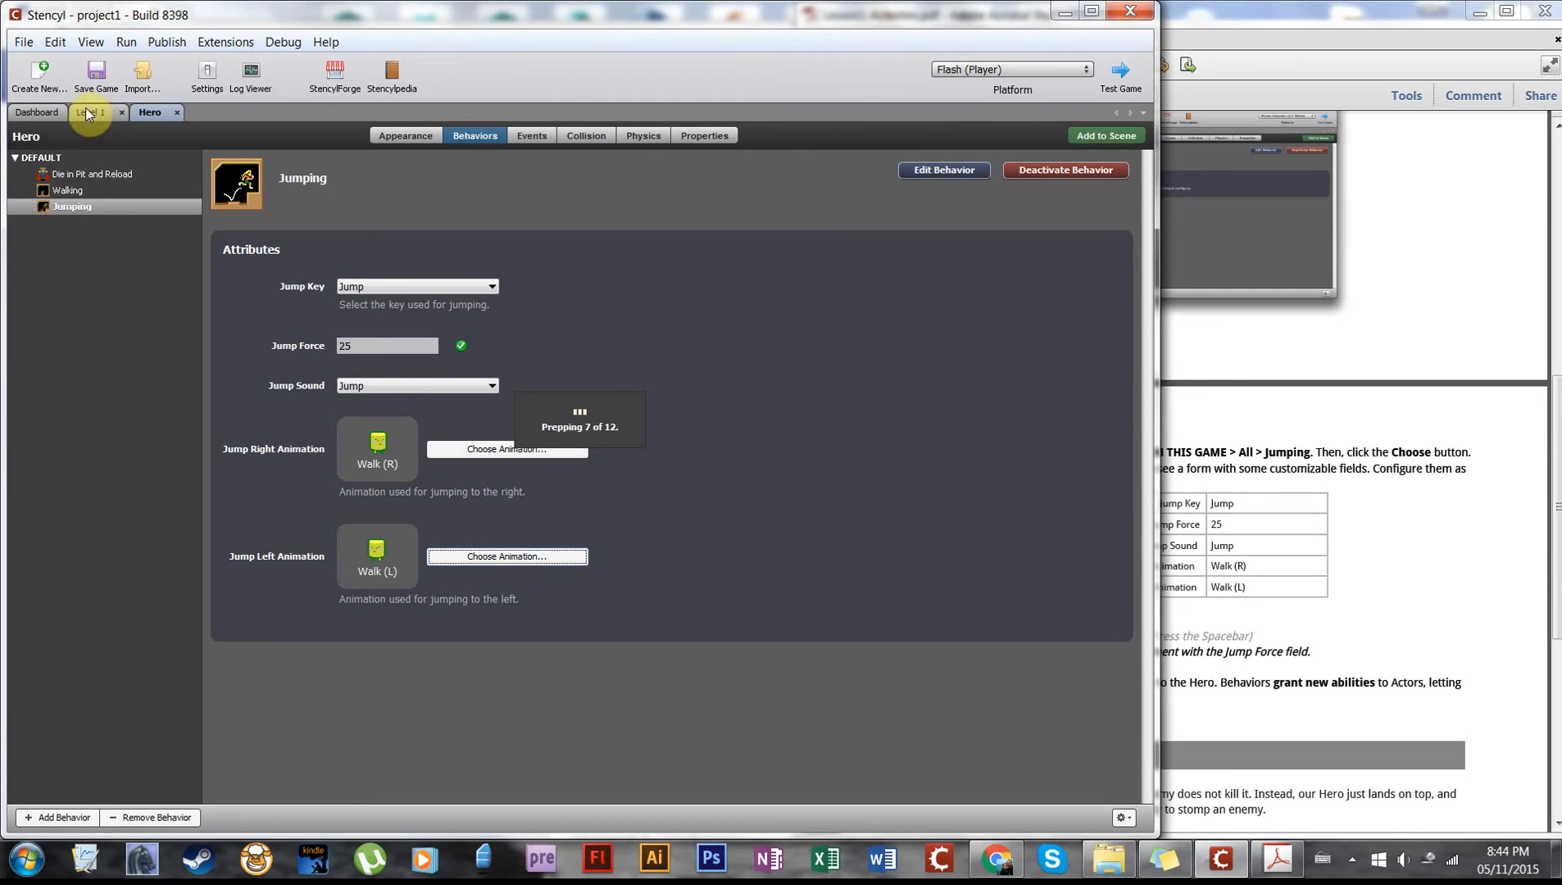
click(1309, 580)
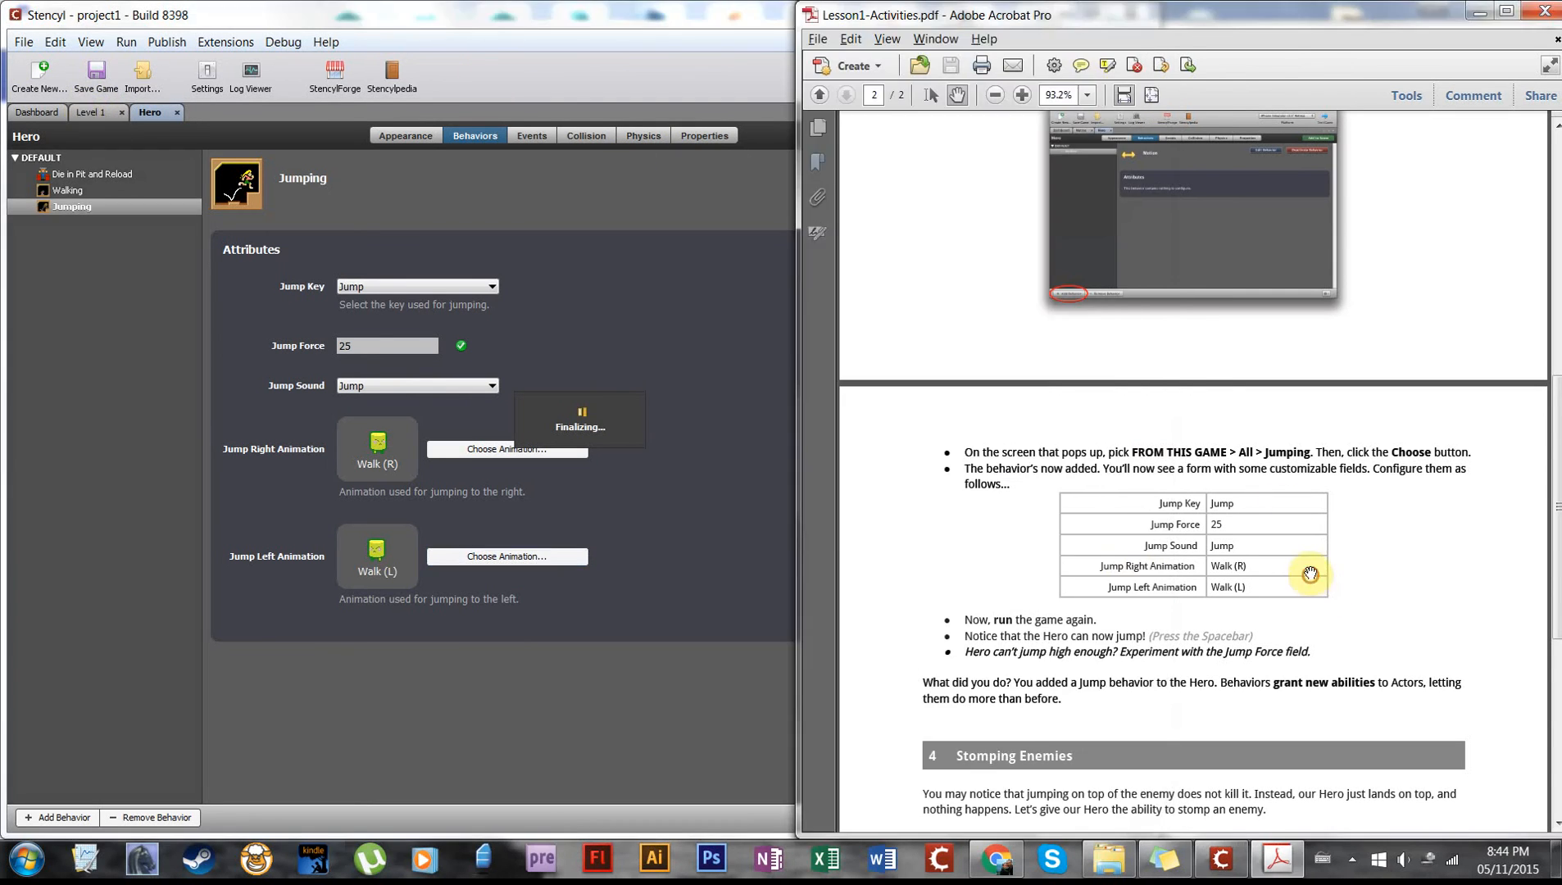
scroll(1115, 590, down, 3)
scroll(1147, 540, down, 4)
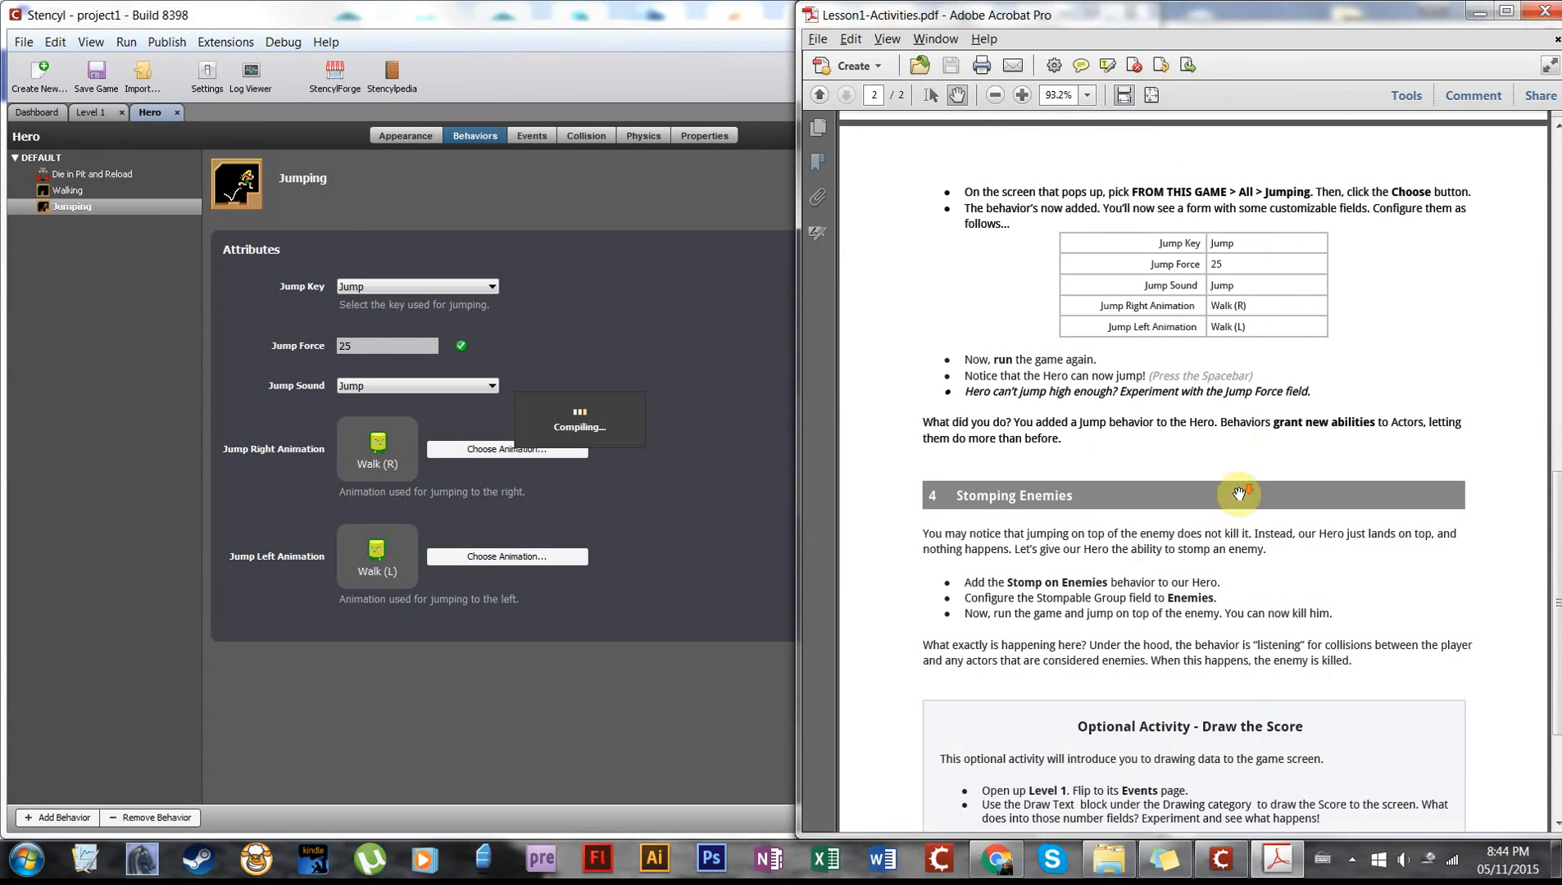
scroll(1233, 432, down, 4)
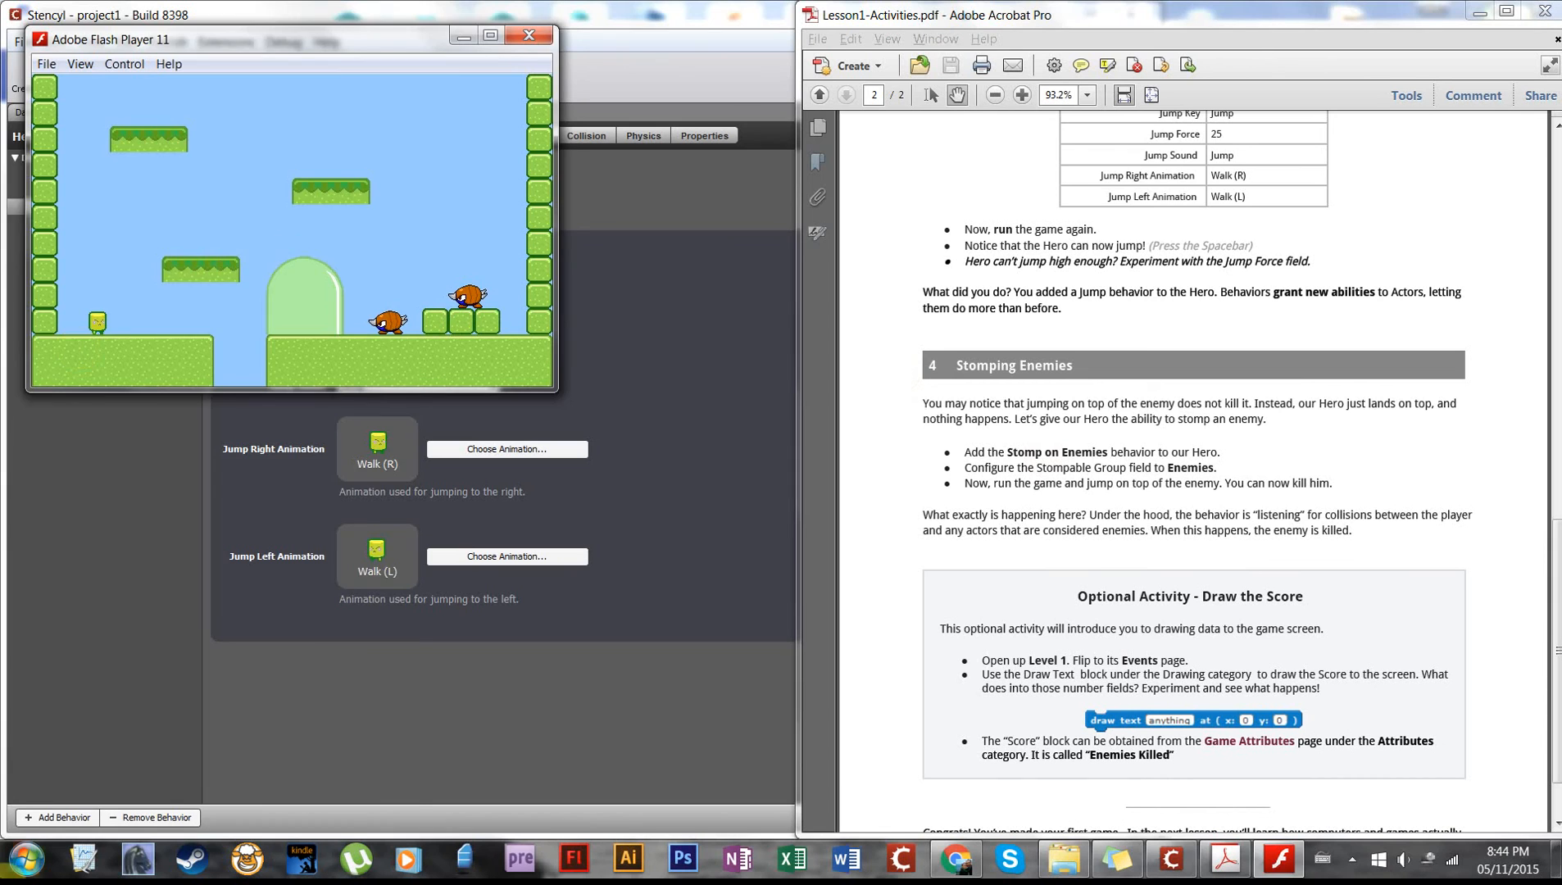
- Play the test game, jumping the Hero across the pit and onto the enemies and blocks, and close all player windows when done
click(156, 748)
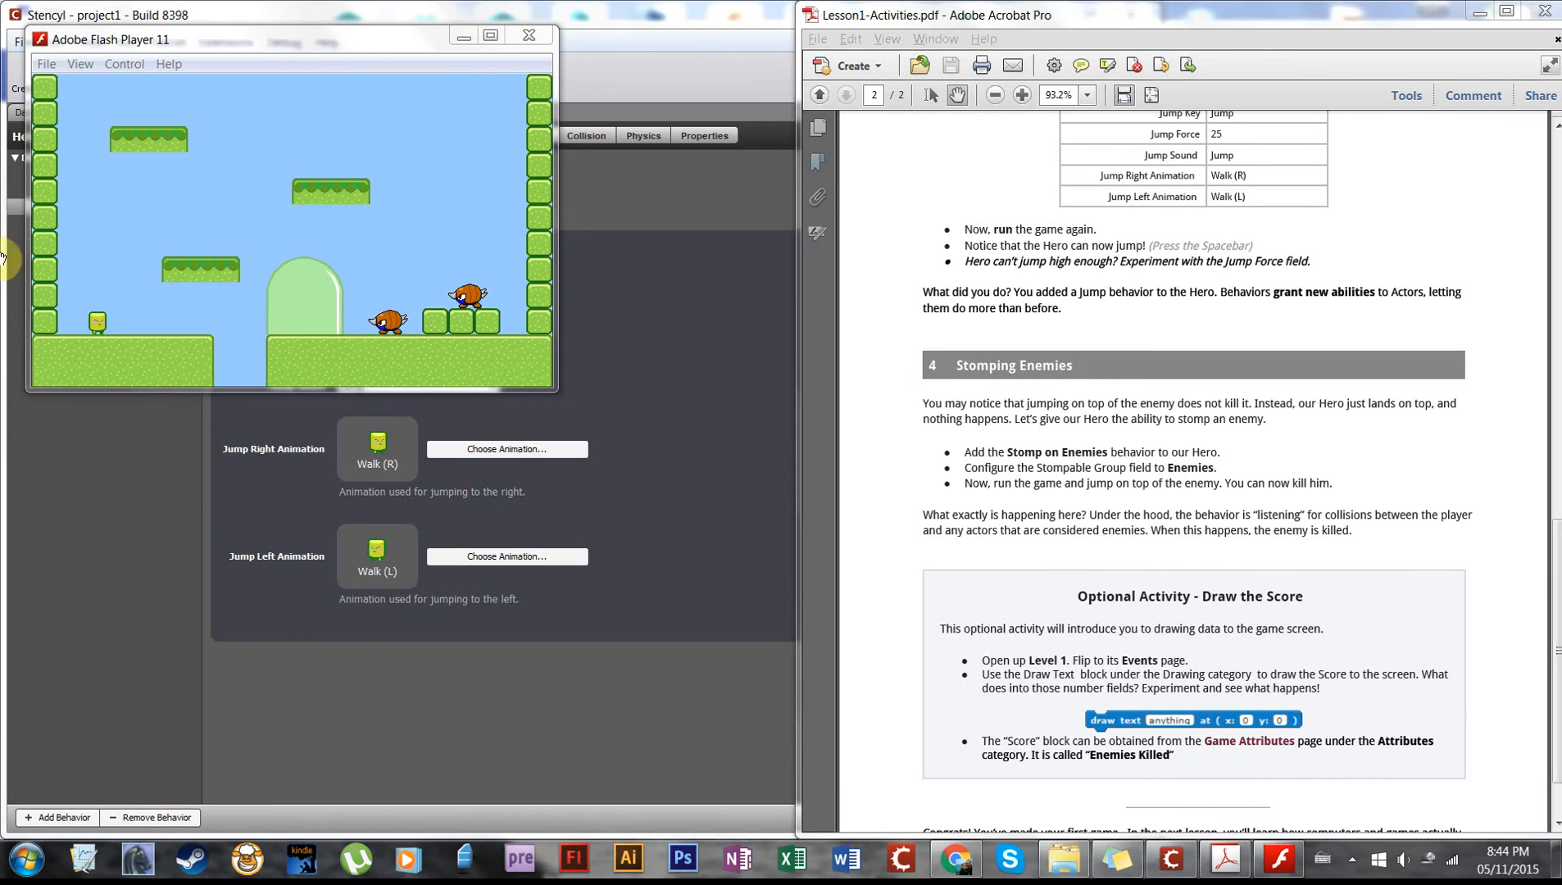
click(248, 282)
key(Right)
key(Left)
key(space)
key(Right)
key(Right)
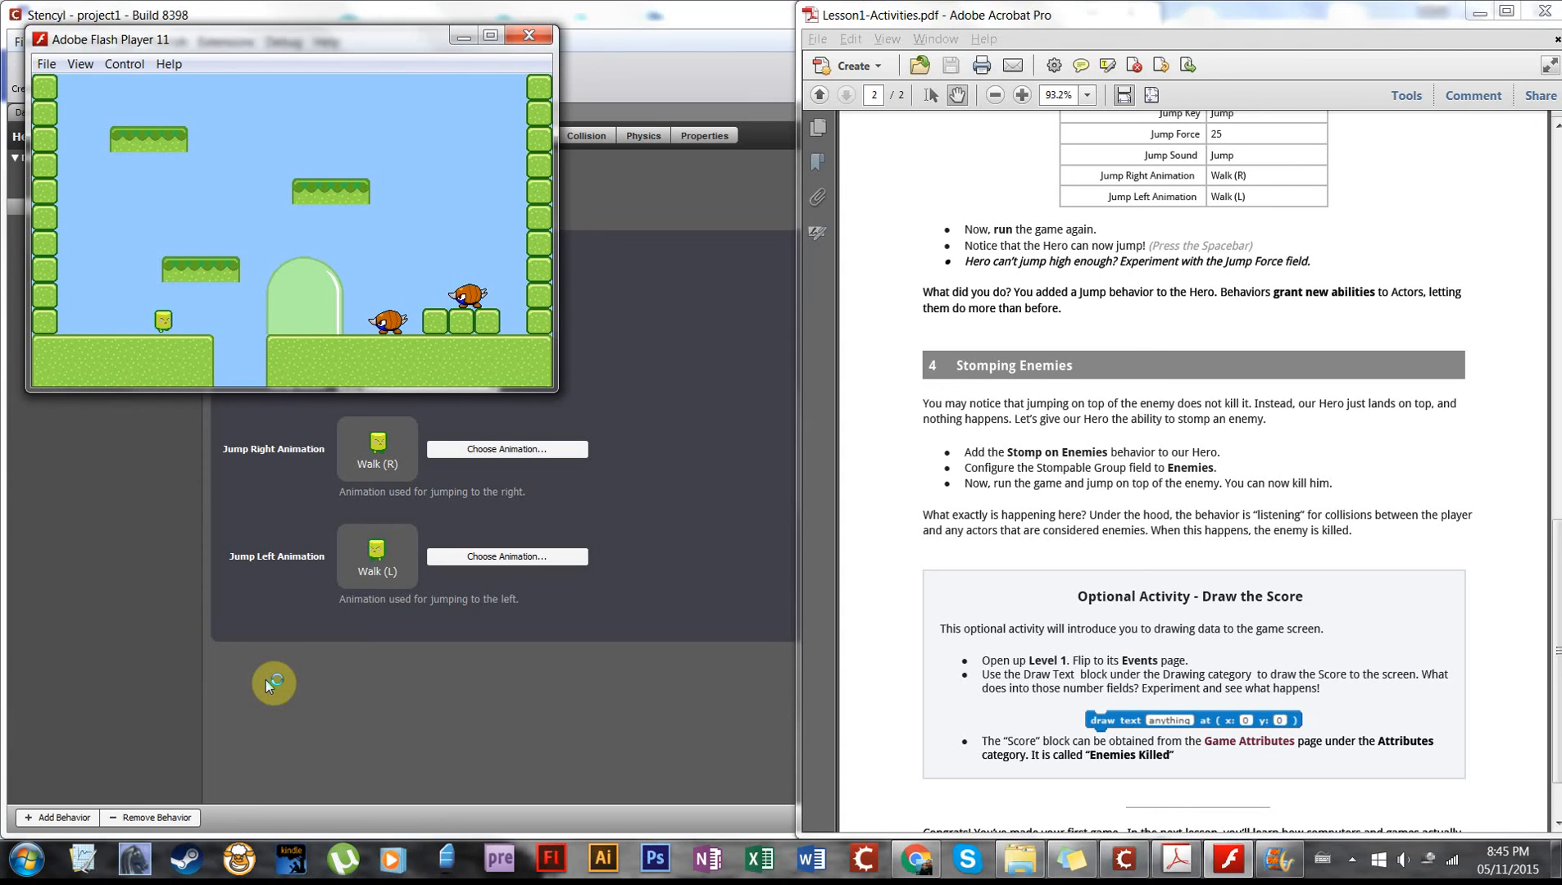
key(space)
key(Right)
key(space)
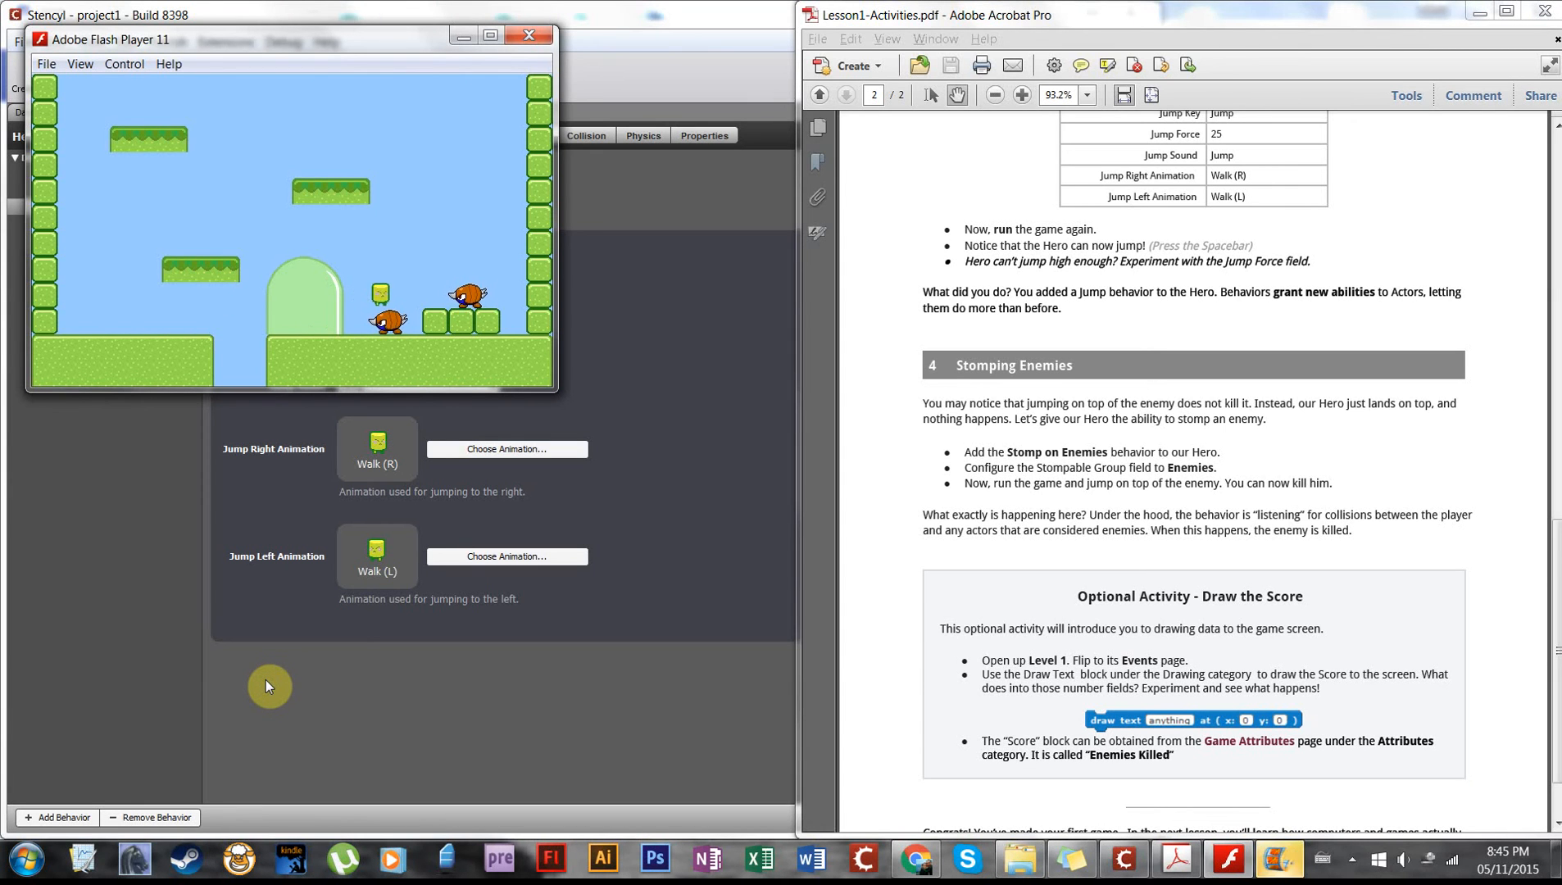
key(space)
key(Left)
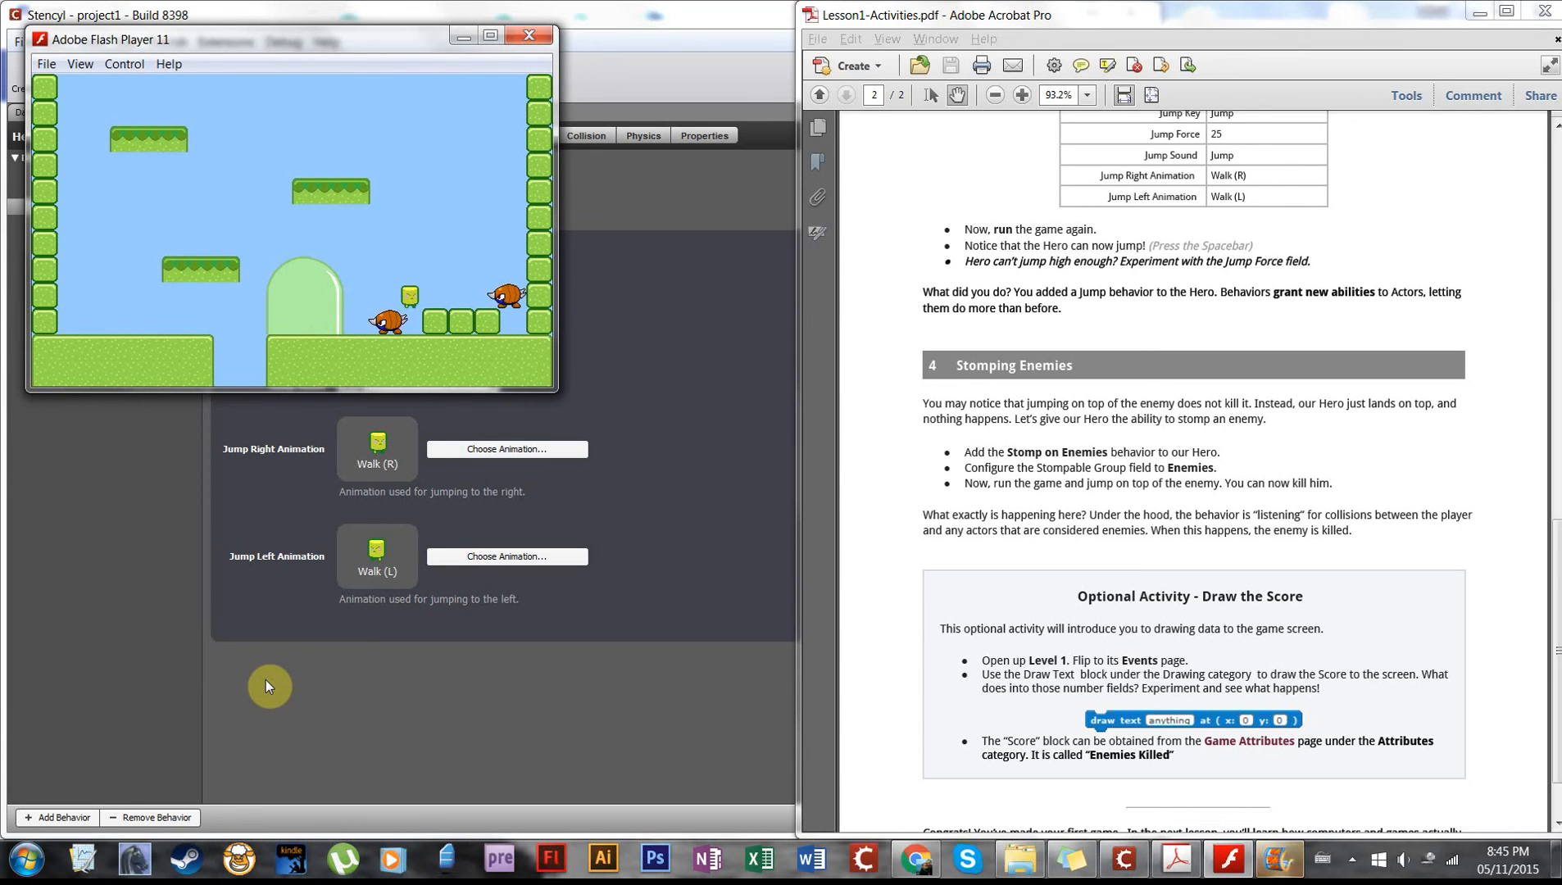
key(Right)
key(space)
key(Left)
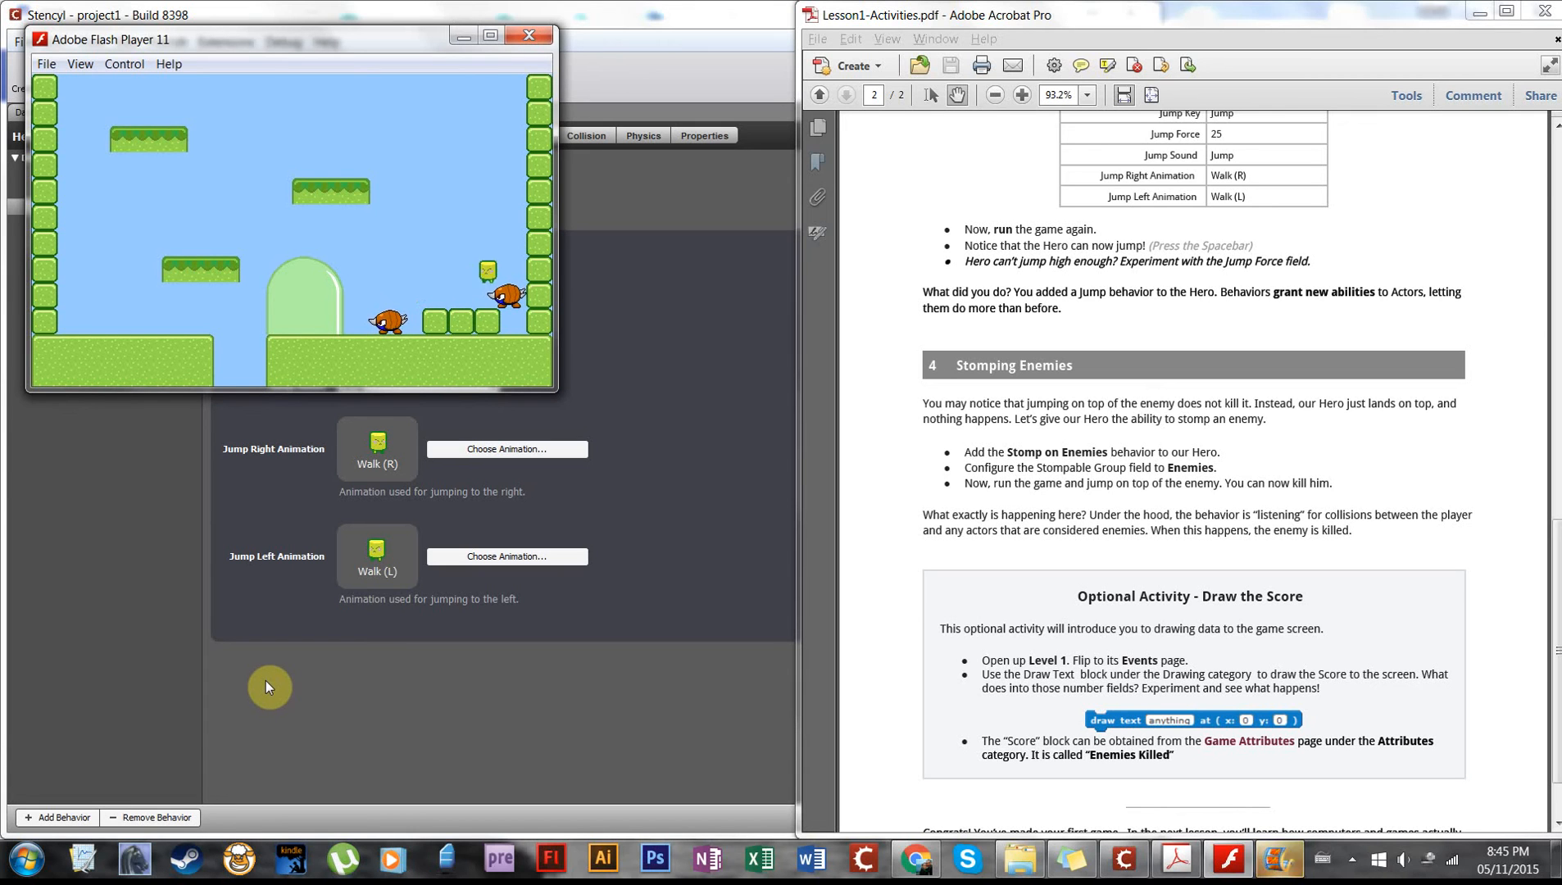
key(Right)
key(space)
key(Left)
key(Left)
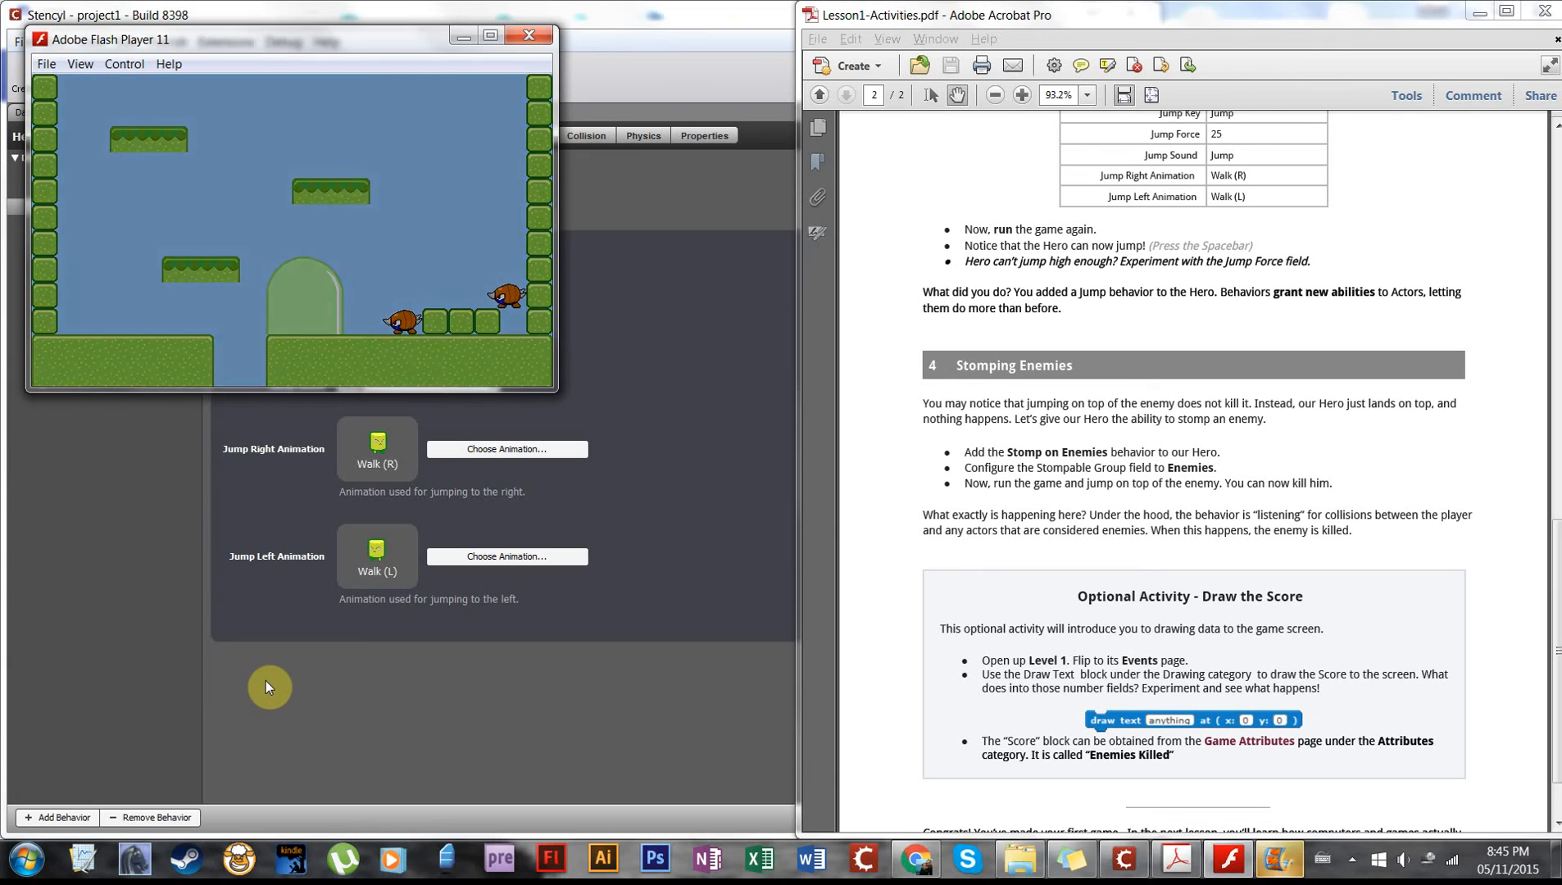
click(528, 34)
right_click(1278, 859)
click(1234, 807)
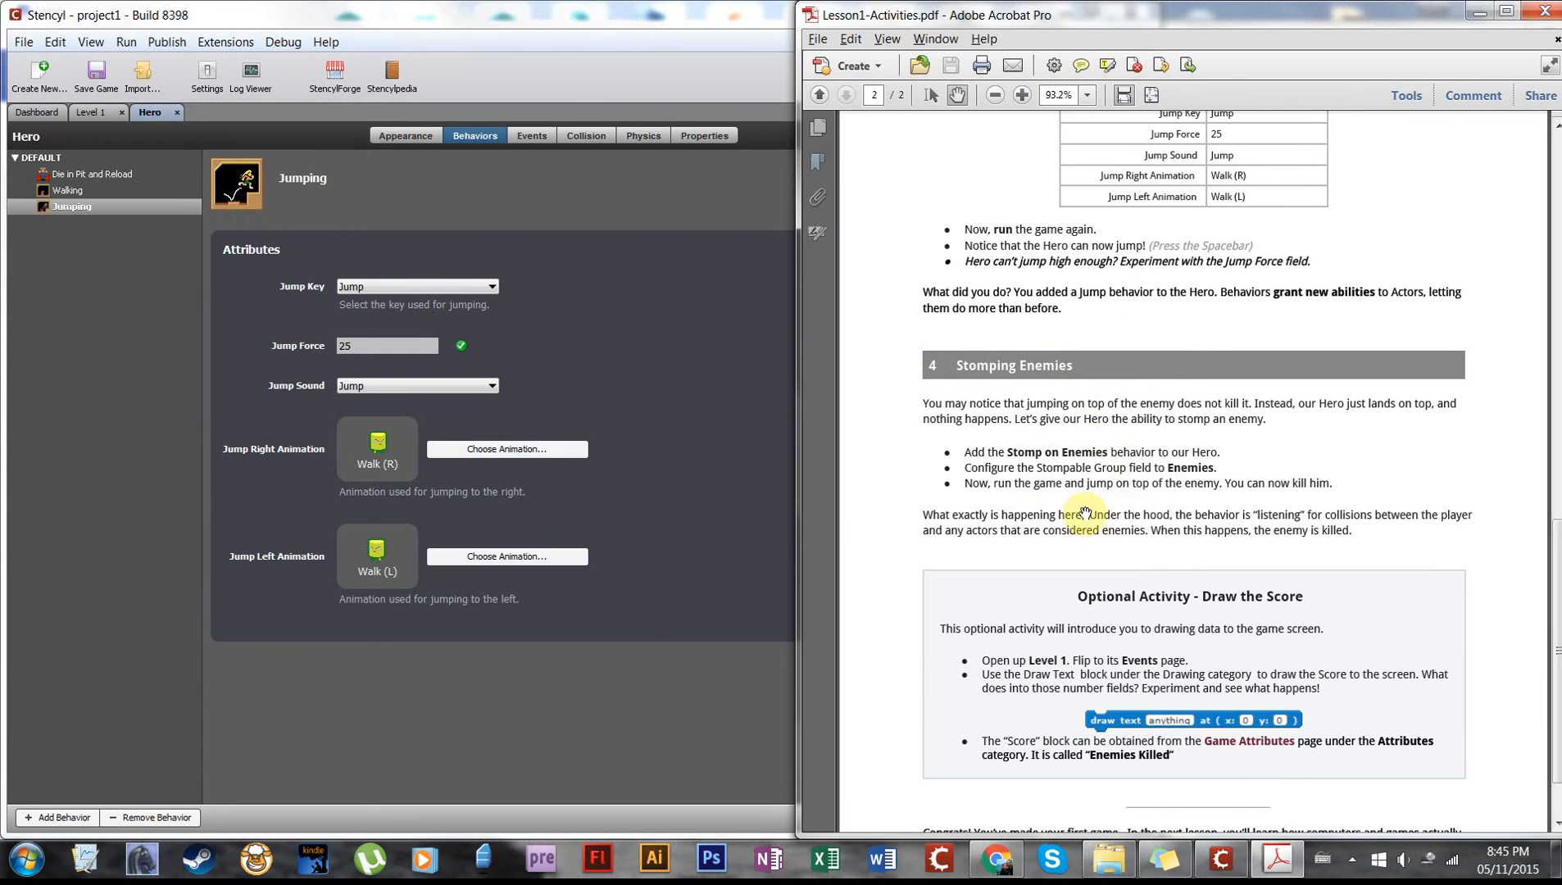
- Set the Jump Force of the Hero's Jumping behavior to 35
scroll(1100, 516, down, 2)
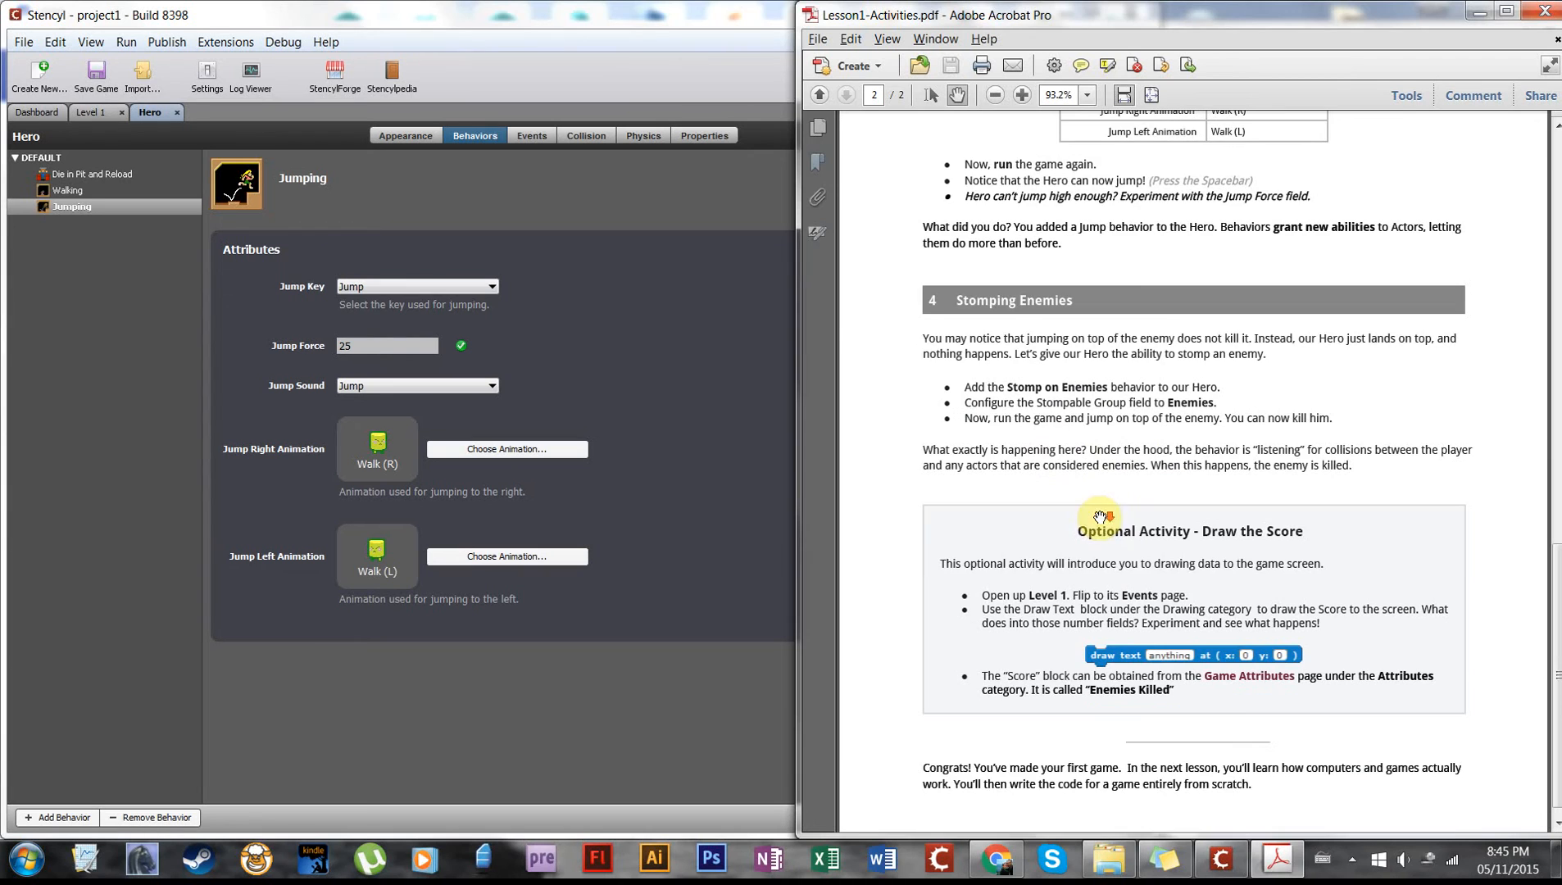
click(496, 219)
drag(379, 345, 305, 346)
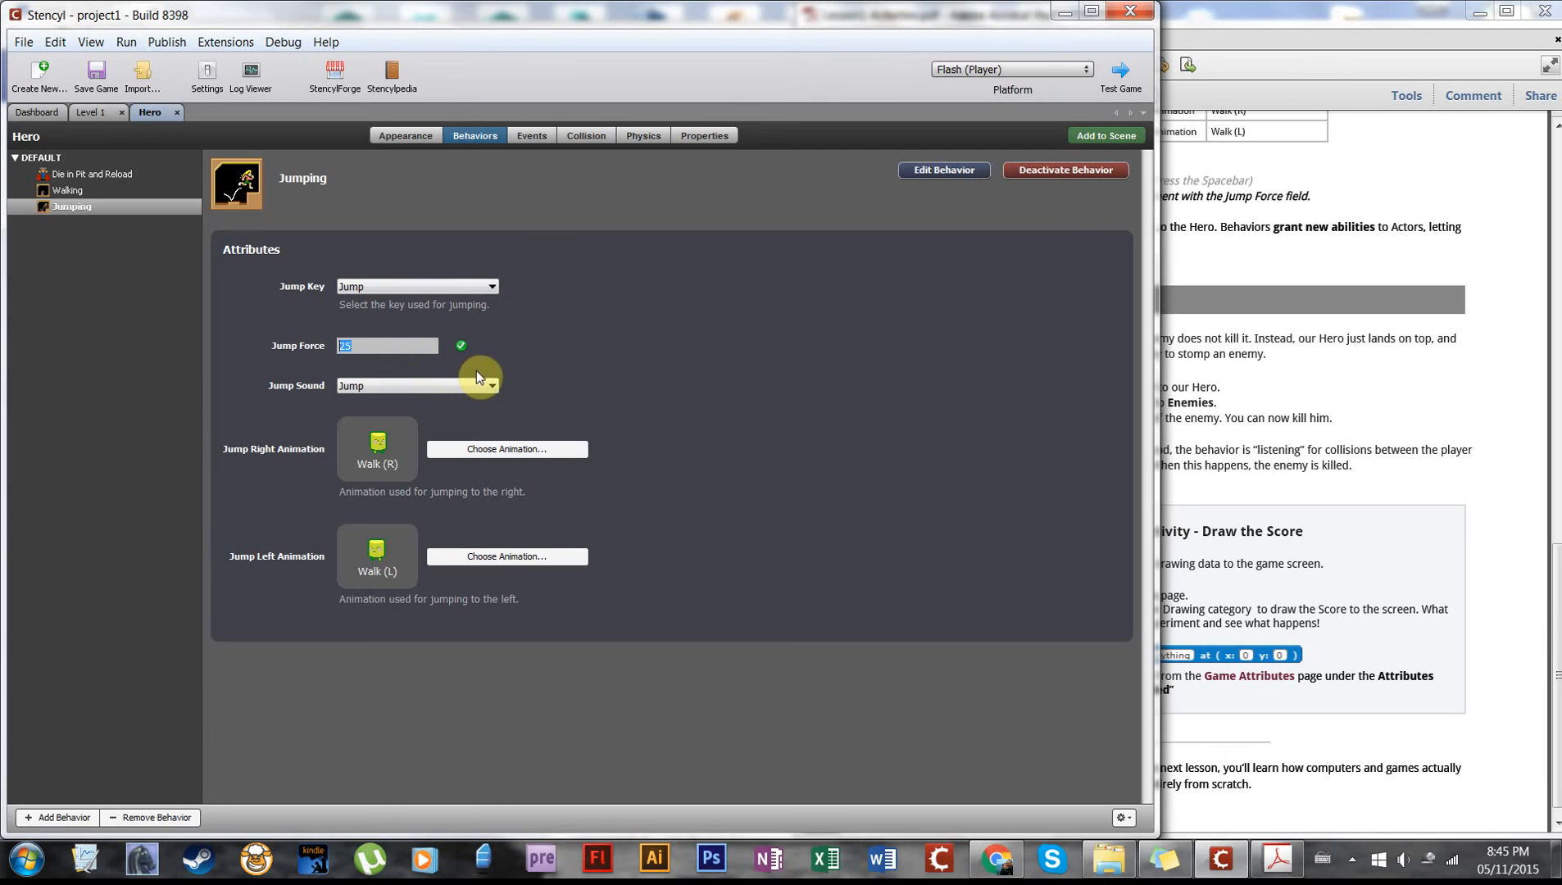
text(35)
- Add the Stomp on Enemies behavior to the Hero and set its Stompable Group to Enemies
click(61, 817)
double_click(669, 285)
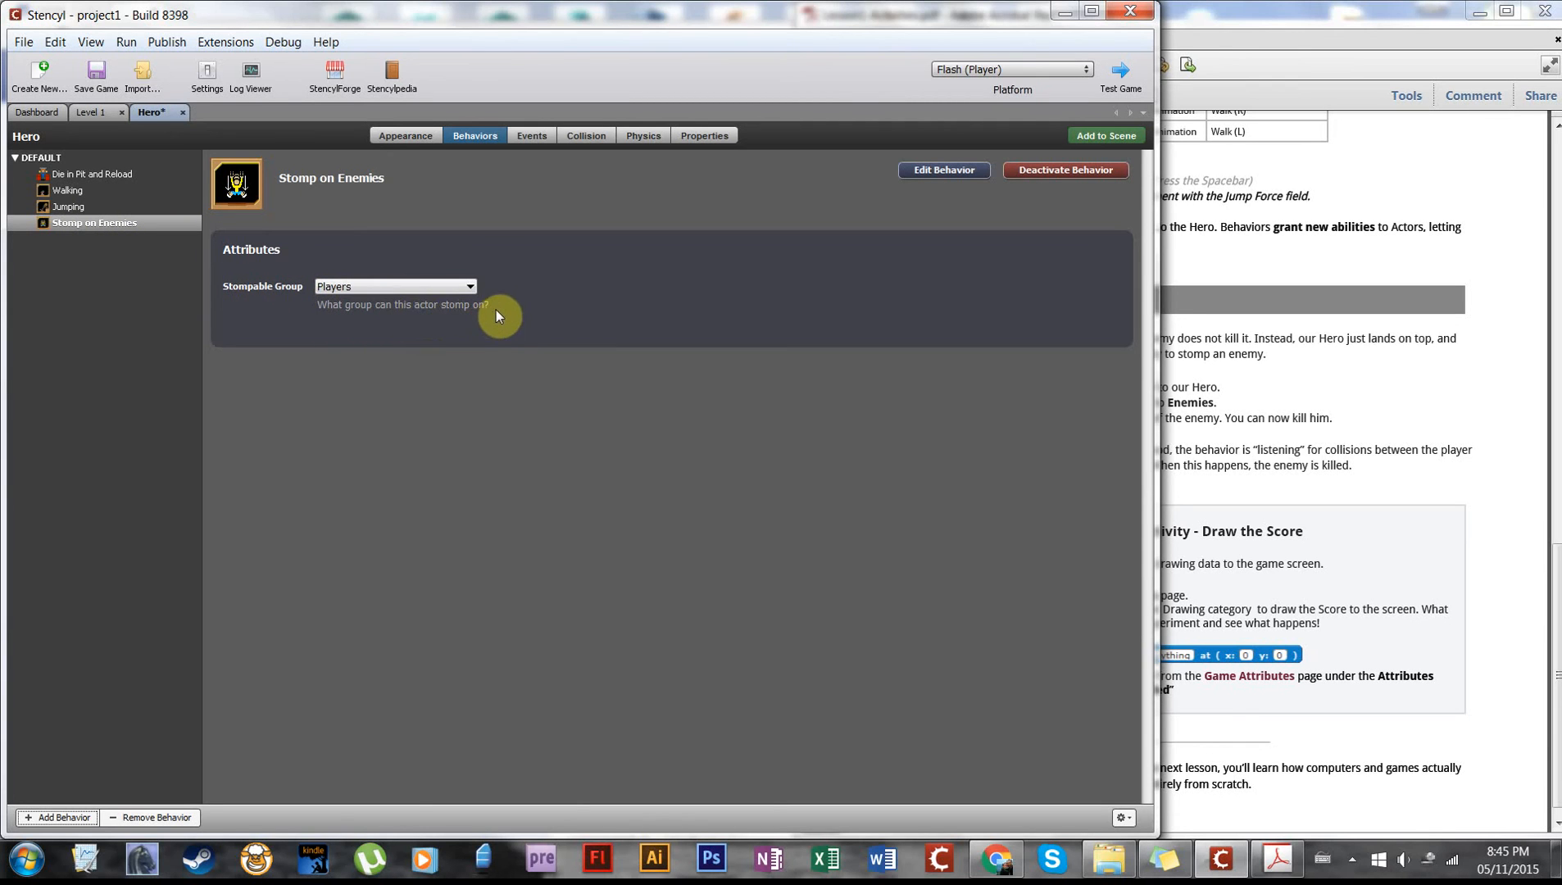
click(418, 291)
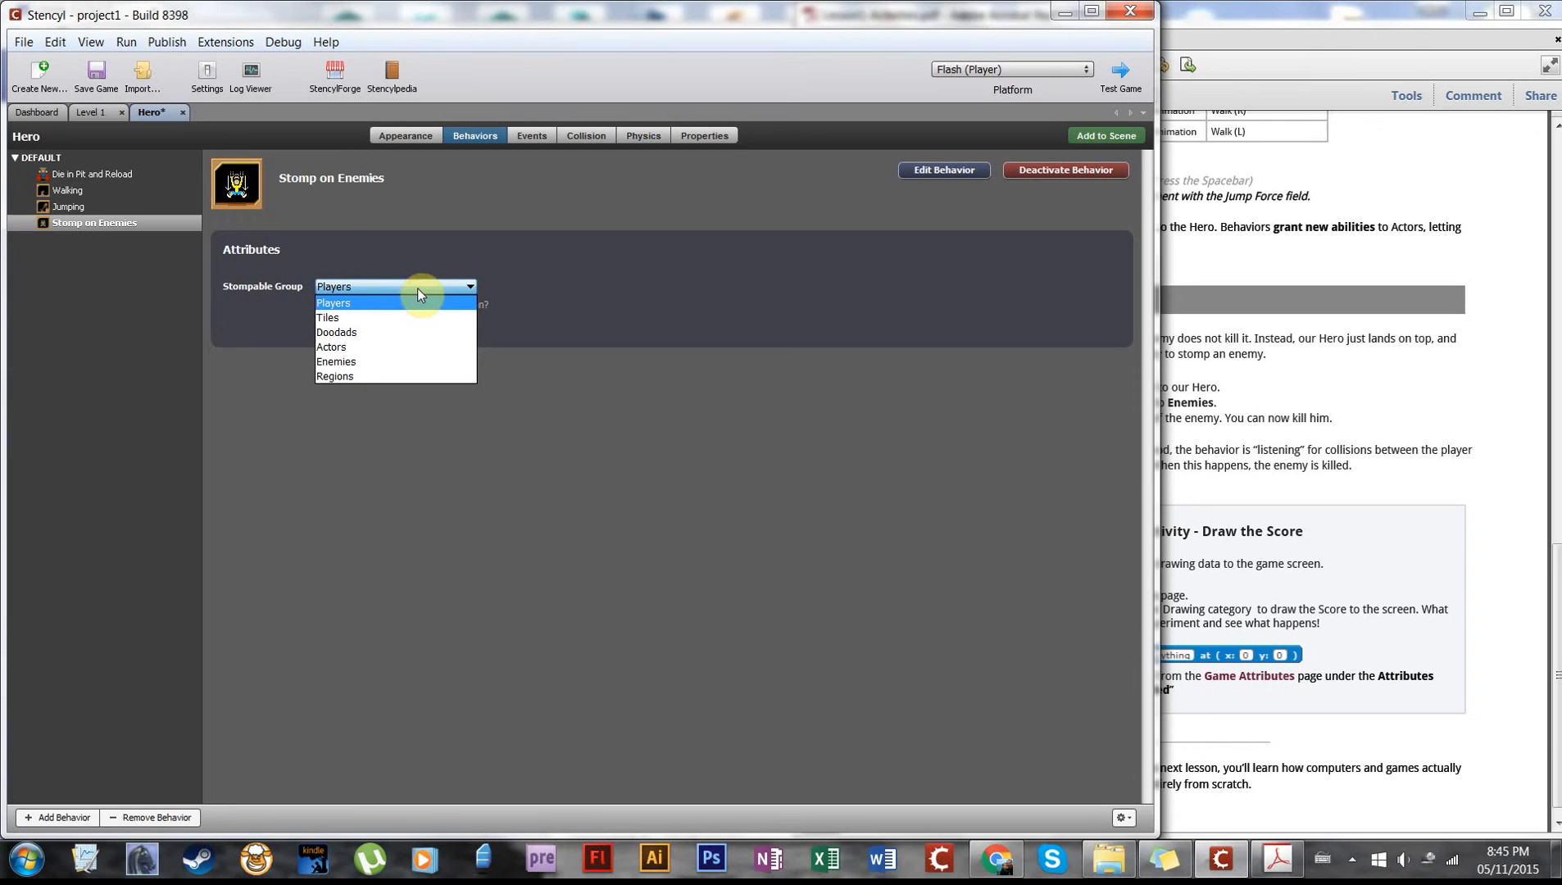
click(362, 363)
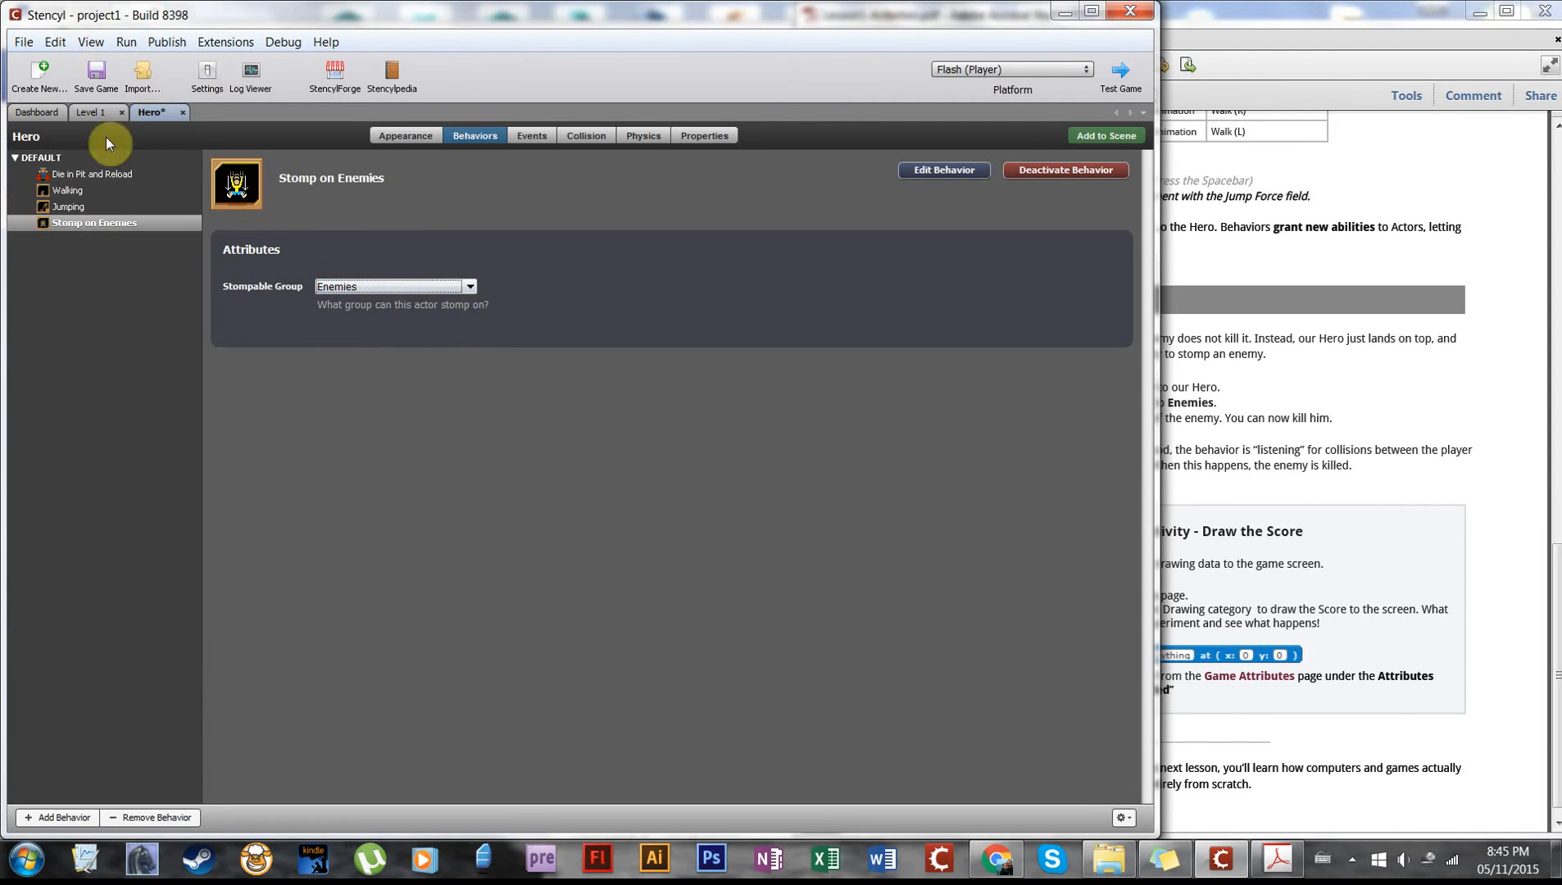
- Check on the dashboard which group the Enemy actor type belongs to, and return to the Hero's Stomp on Enemies behavior
click(76, 110)
click(57, 111)
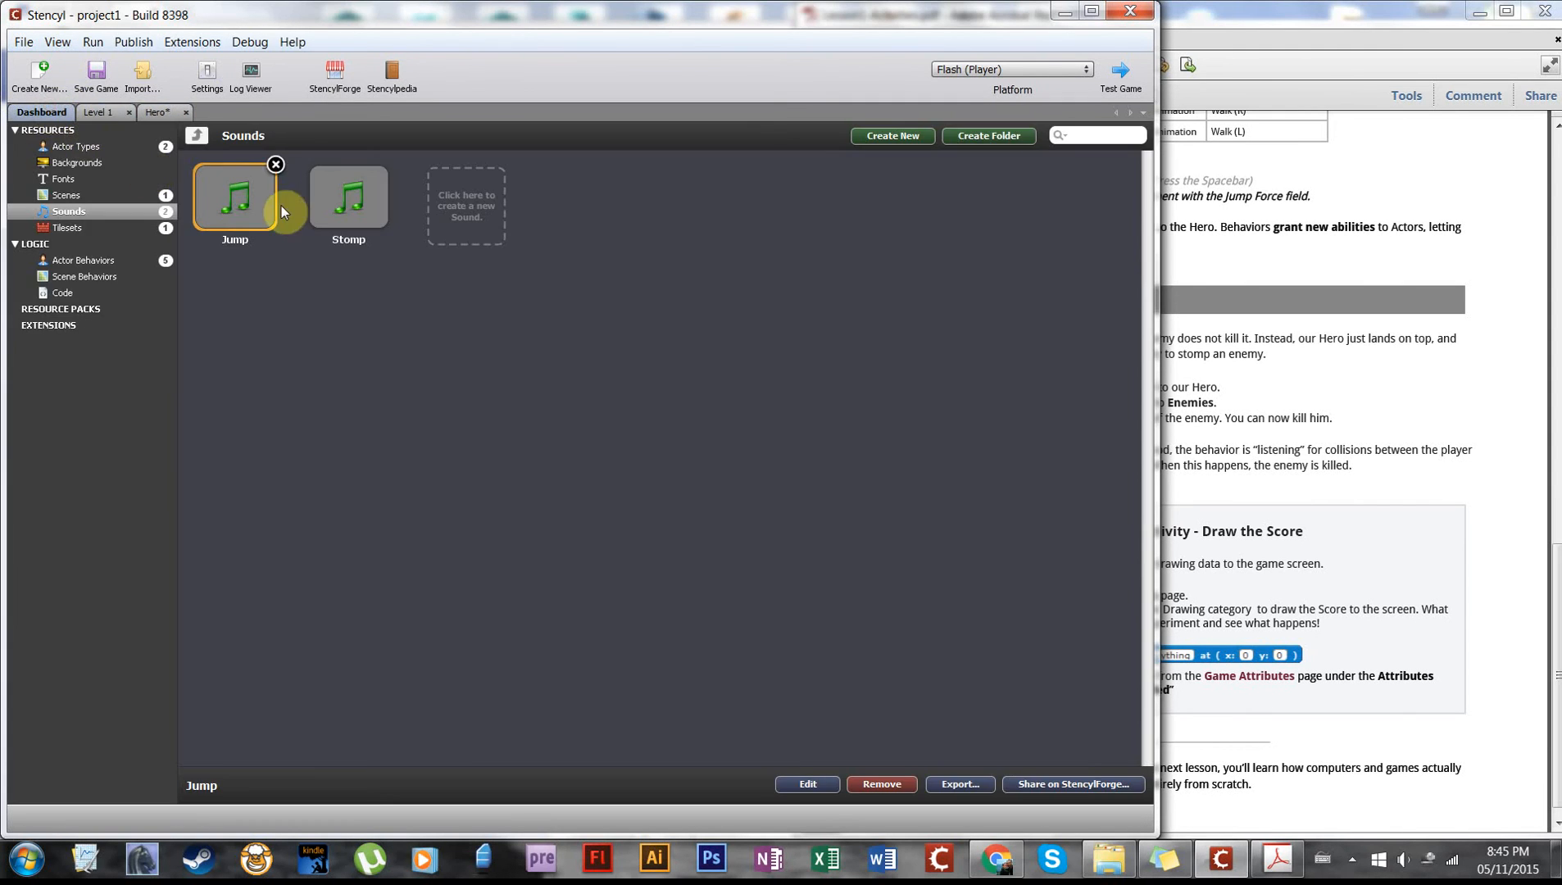
click(90, 146)
click(234, 199)
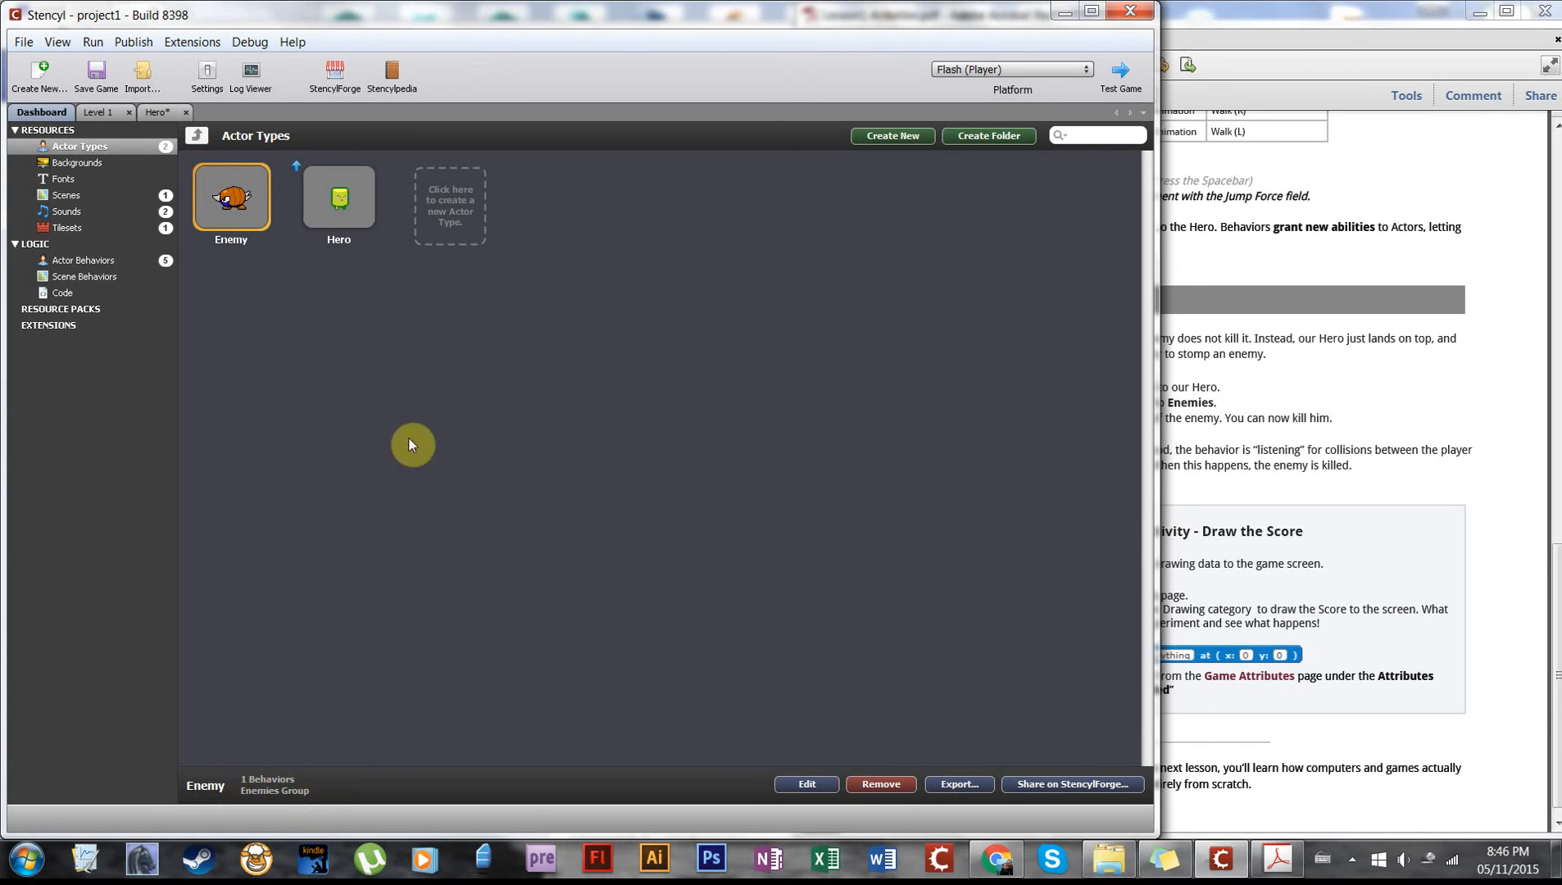
click(155, 112)
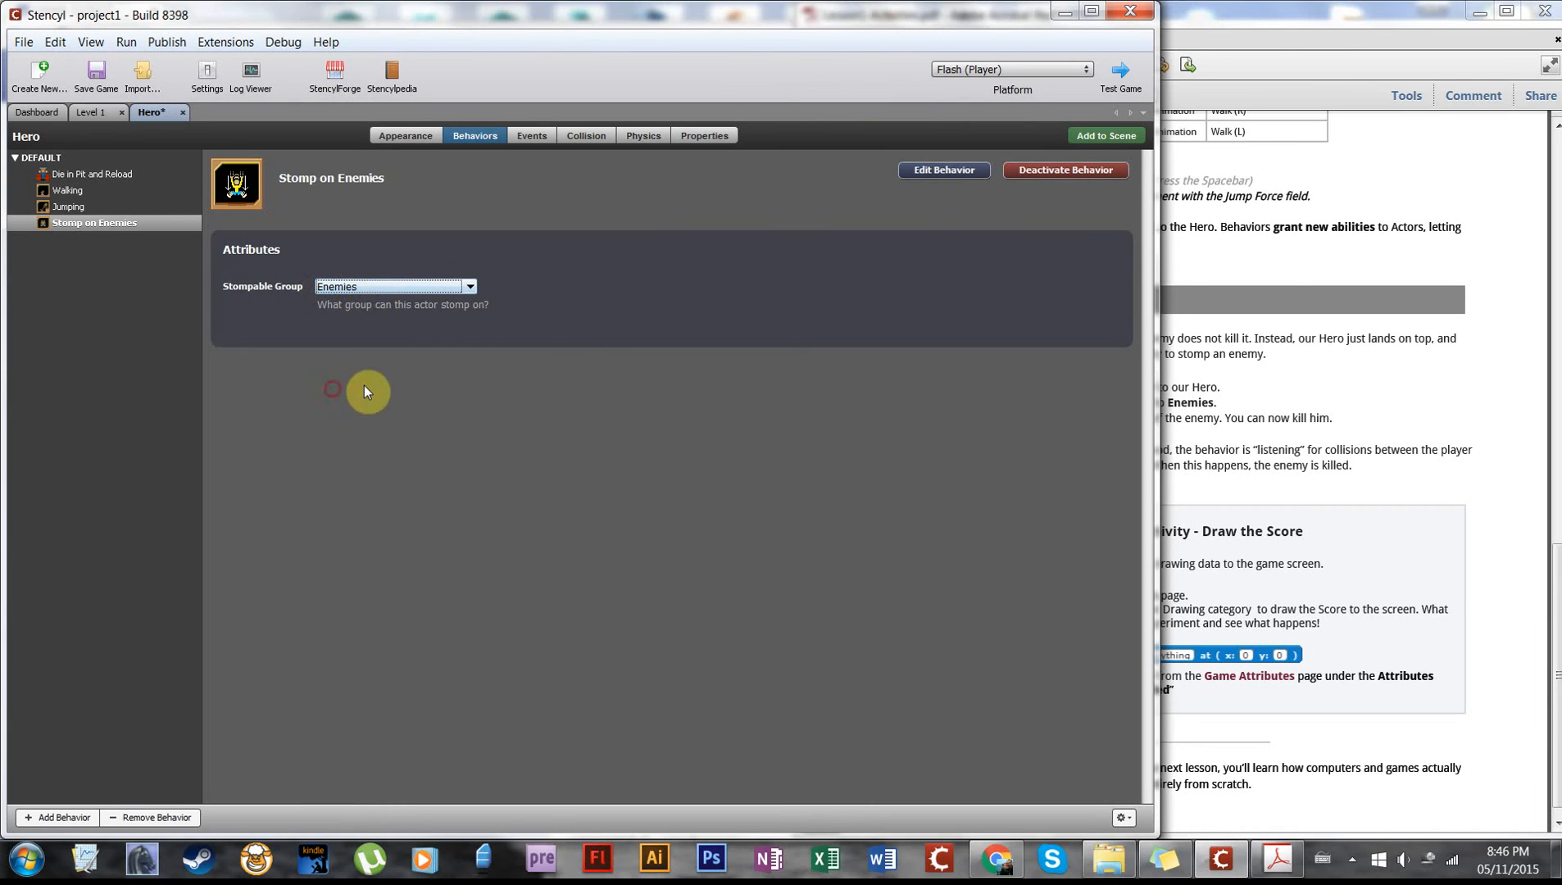
- Run the game in the Flash player to test stomping, and bring up the Level 1 scene while it builds
click(1120, 76)
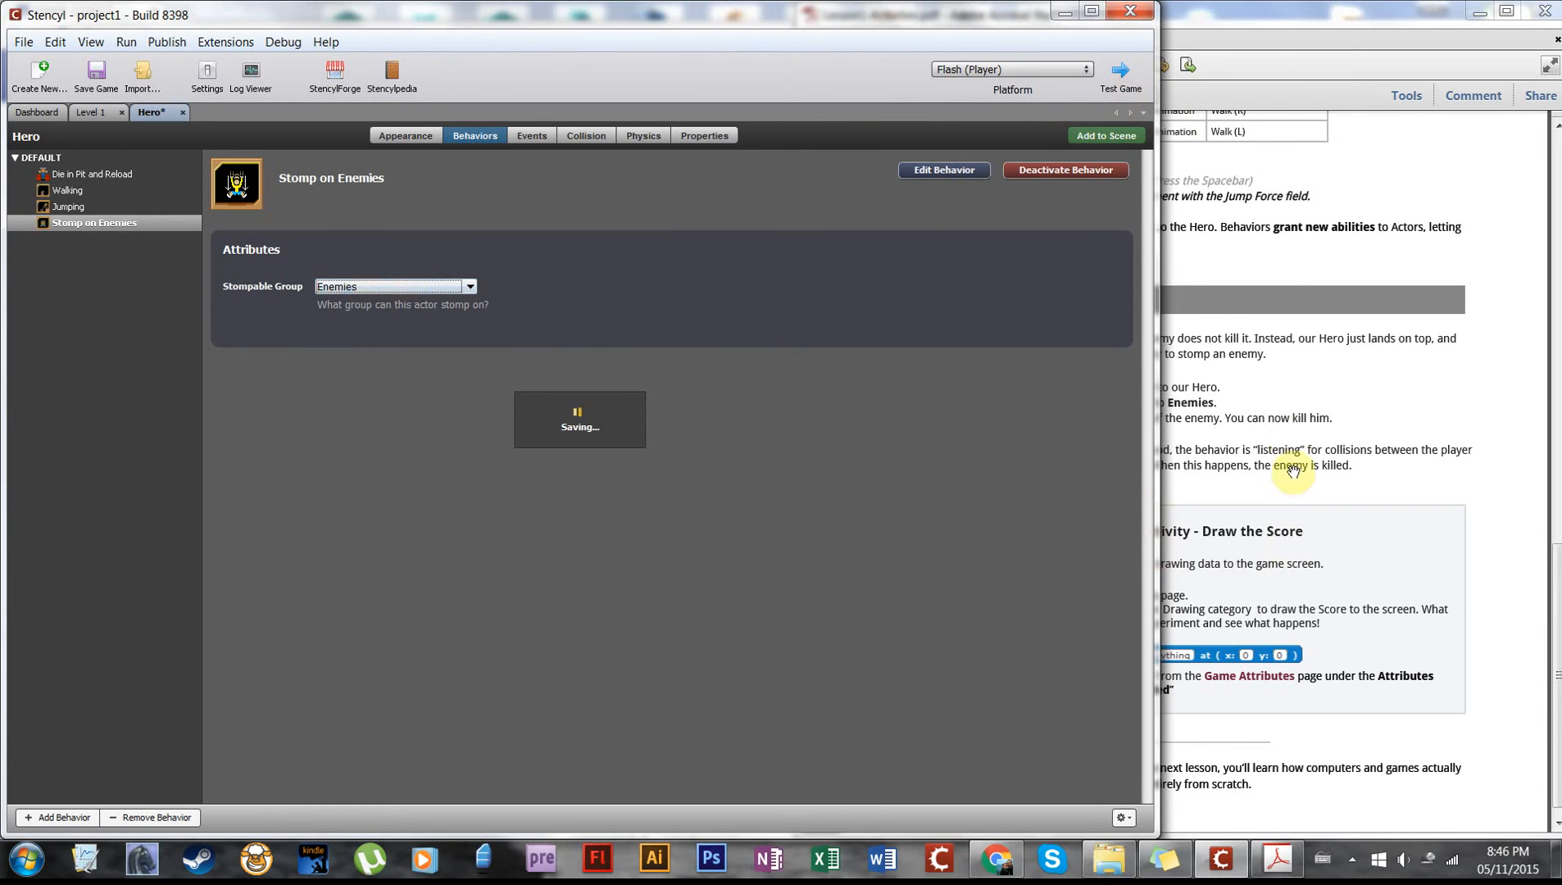
click(35, 112)
click(94, 113)
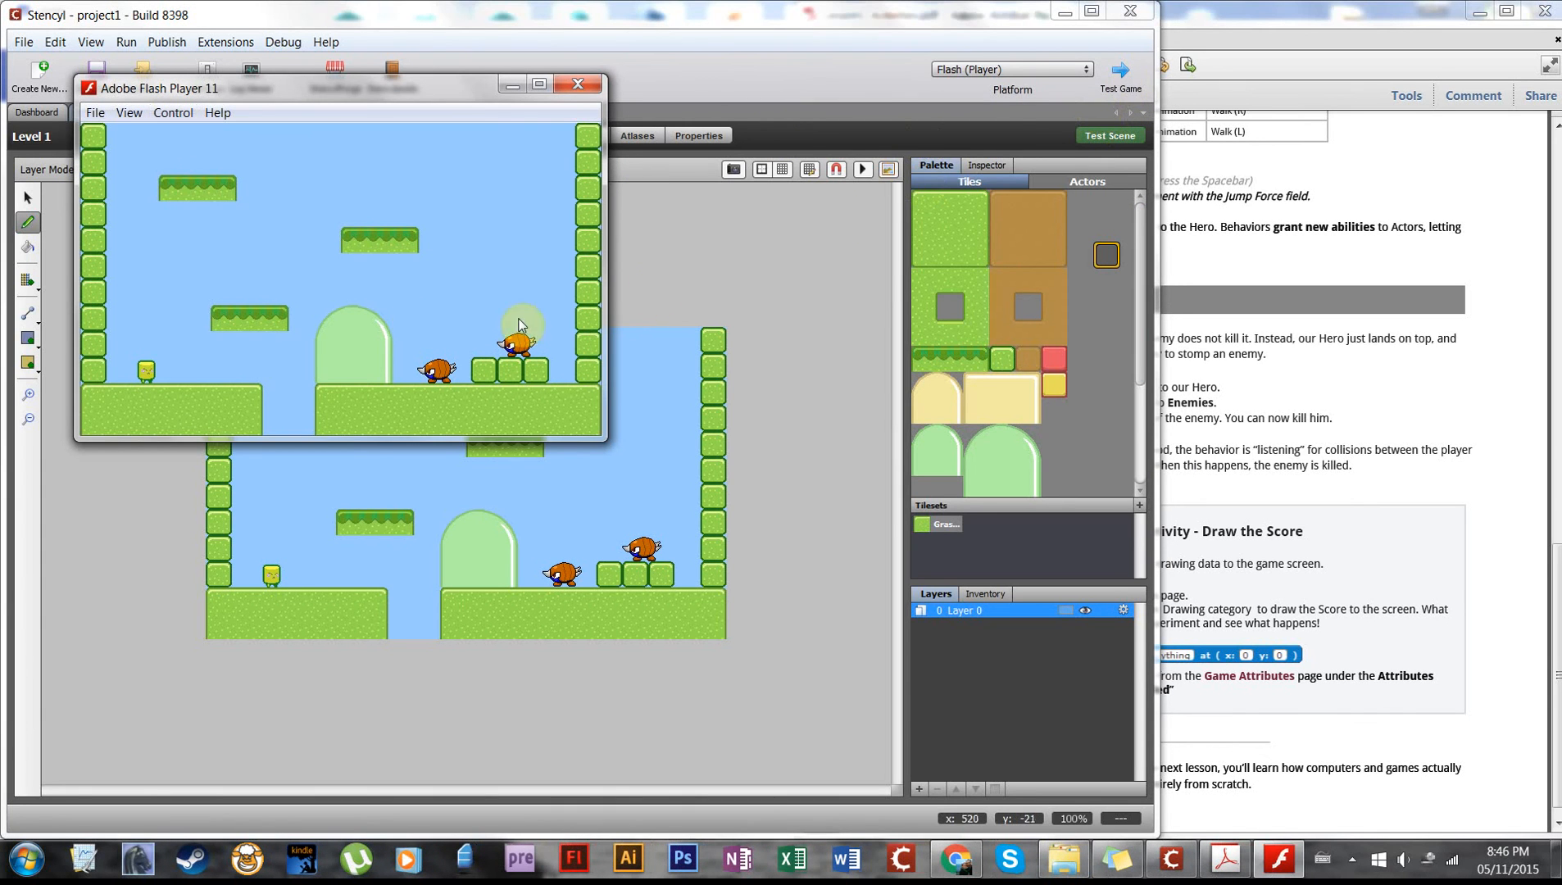
- Play the test game, jumping the Hero over the platforms and pit and stomping on the enemies, and close the player
key(Right)
key(Left)
key(space)
key(Right)
key(Left)
key(space)
key(Right)
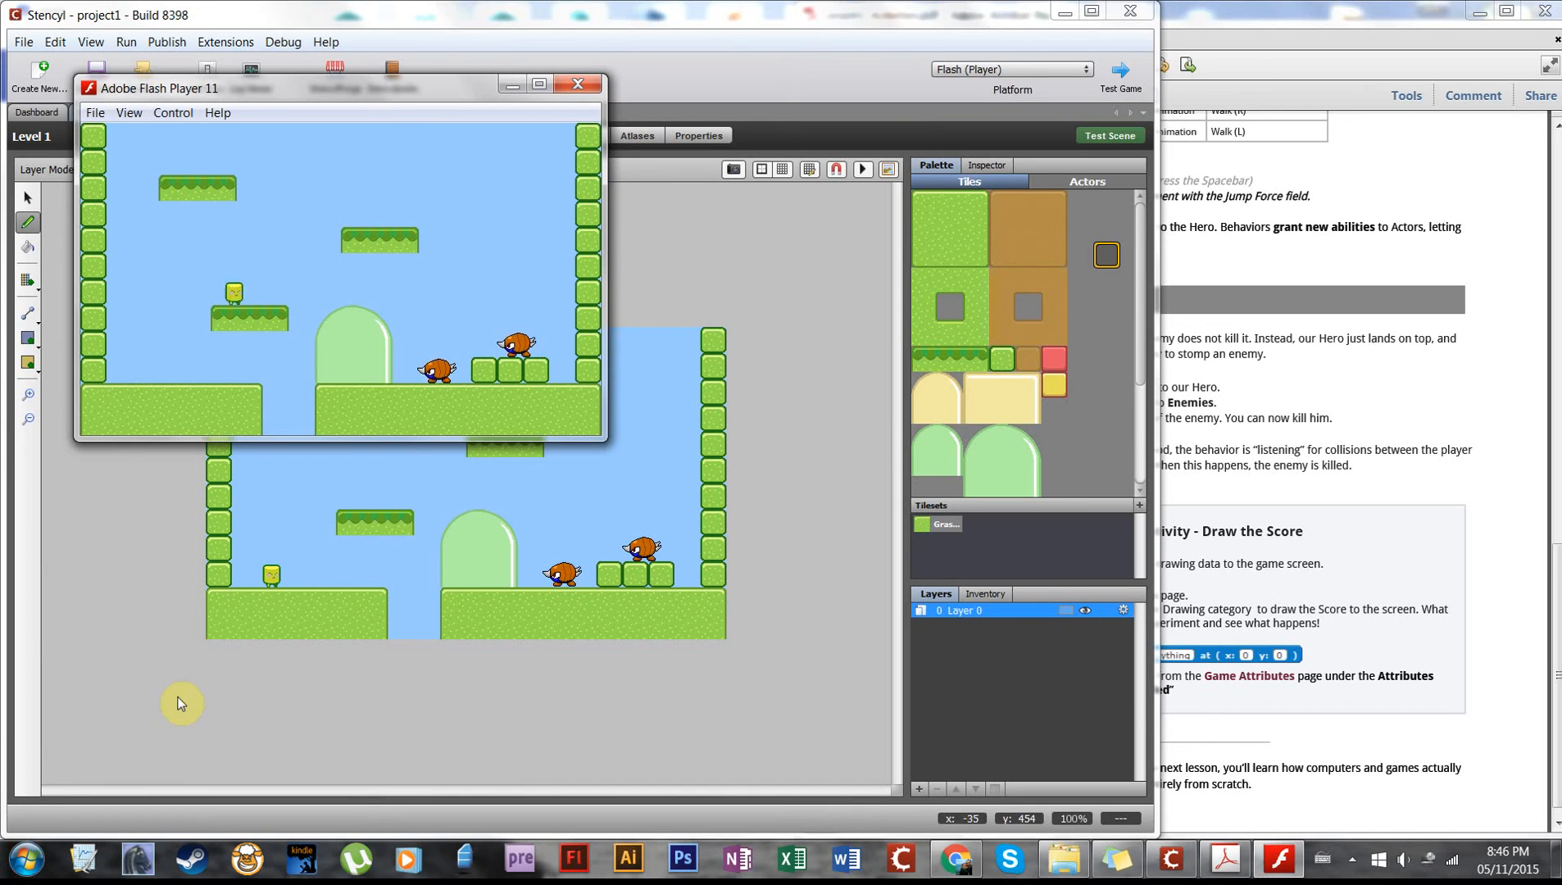
key(space)
key(Right)
key(Left)
key(space)
key(space)
key(Right)
key(space)
key(space)
key(space)
key(Left)
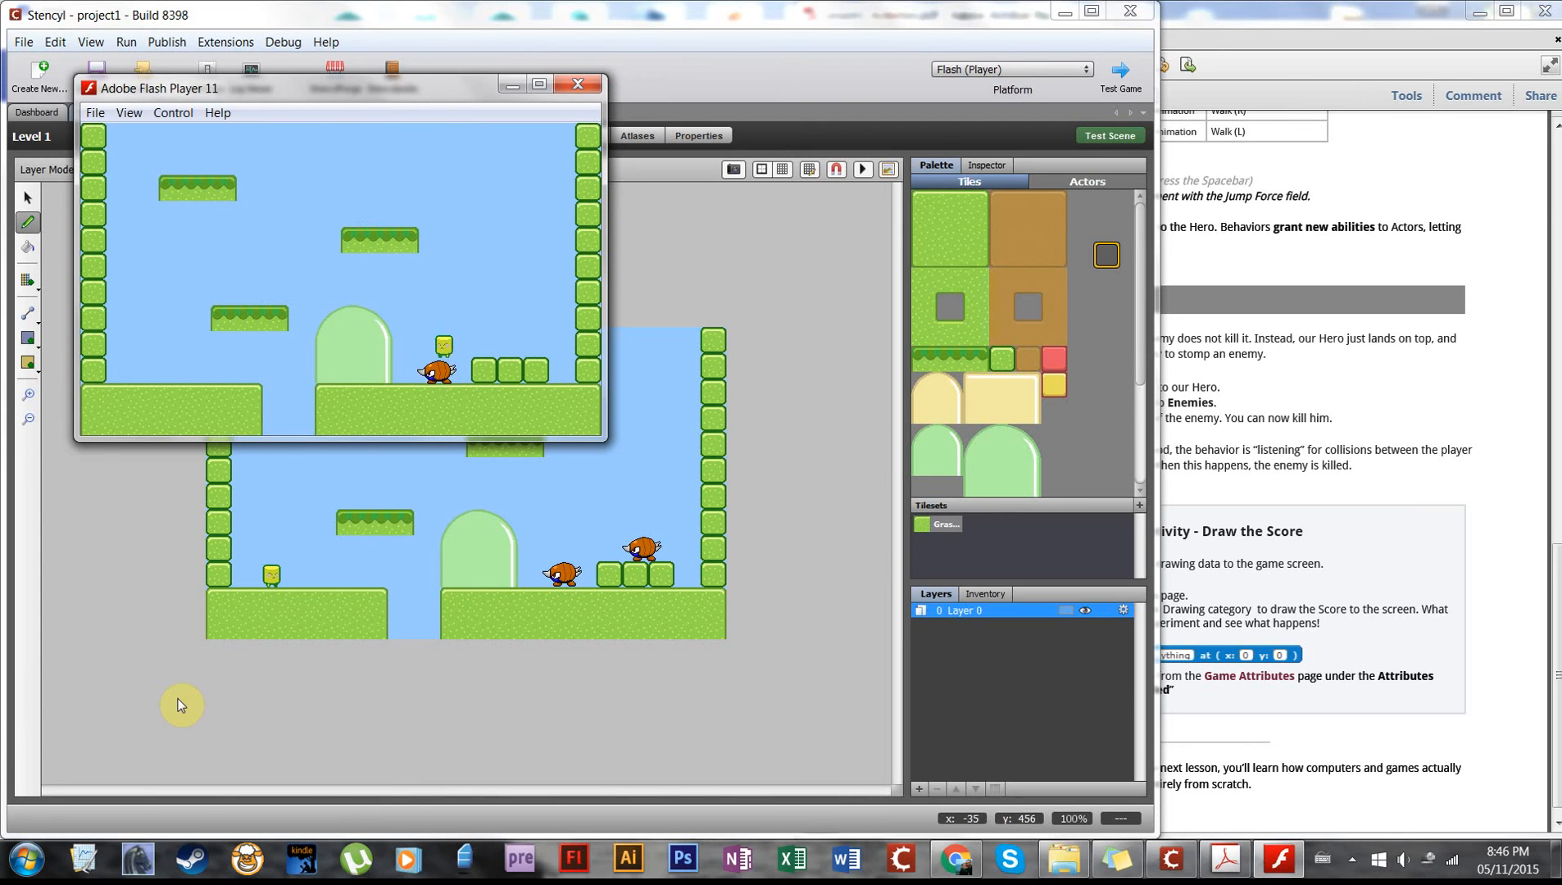
key(Left)
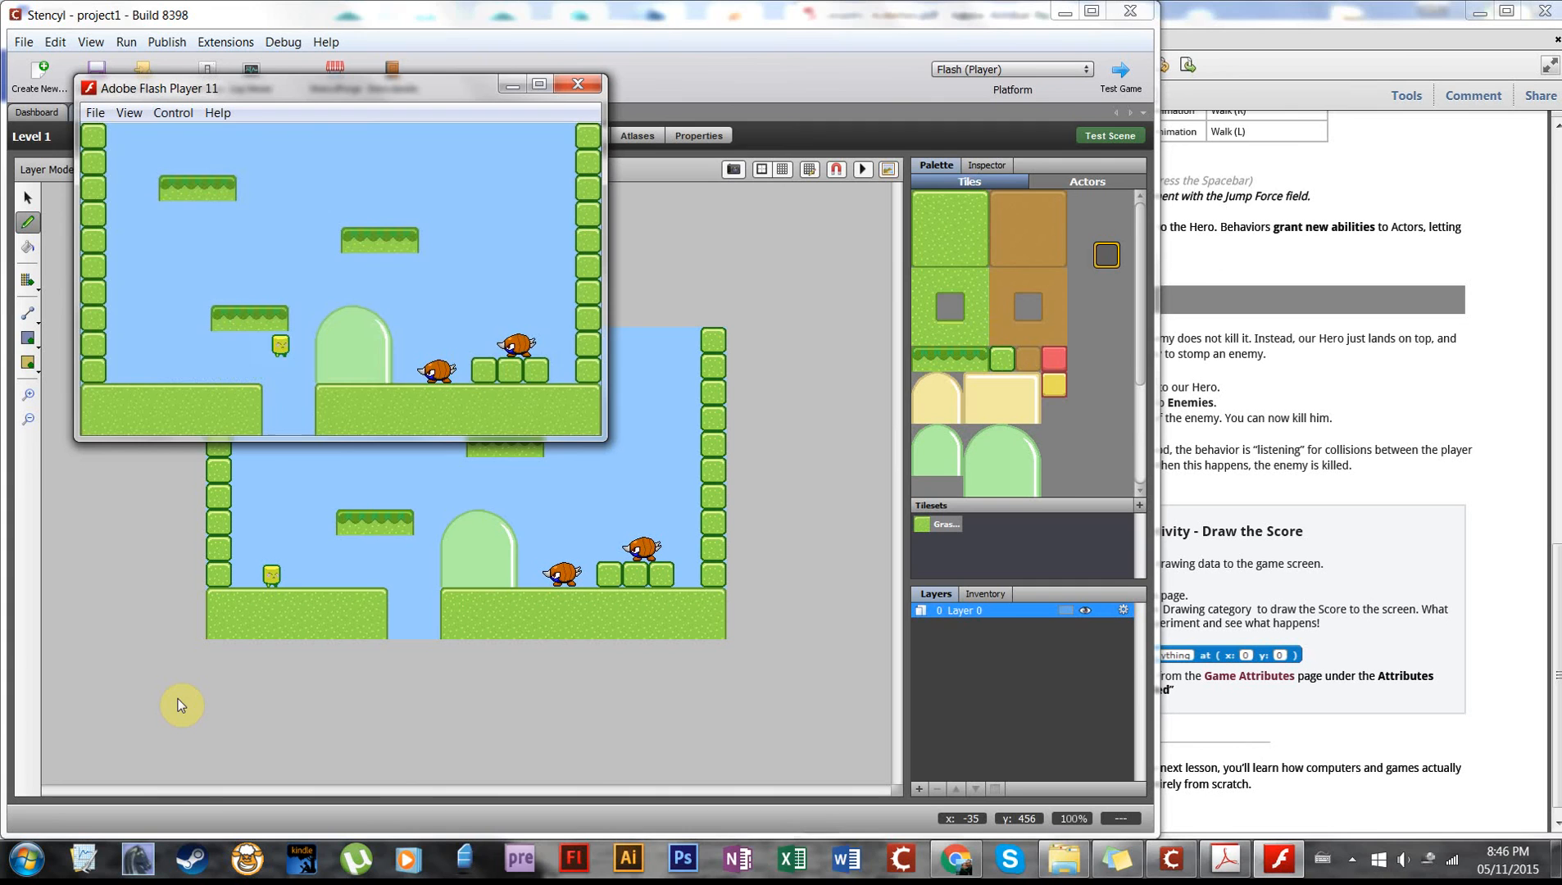
key(Right)
key(space)
key(Left)
key(space)
key(Right)
key(Right)
key(space)
key(Left)
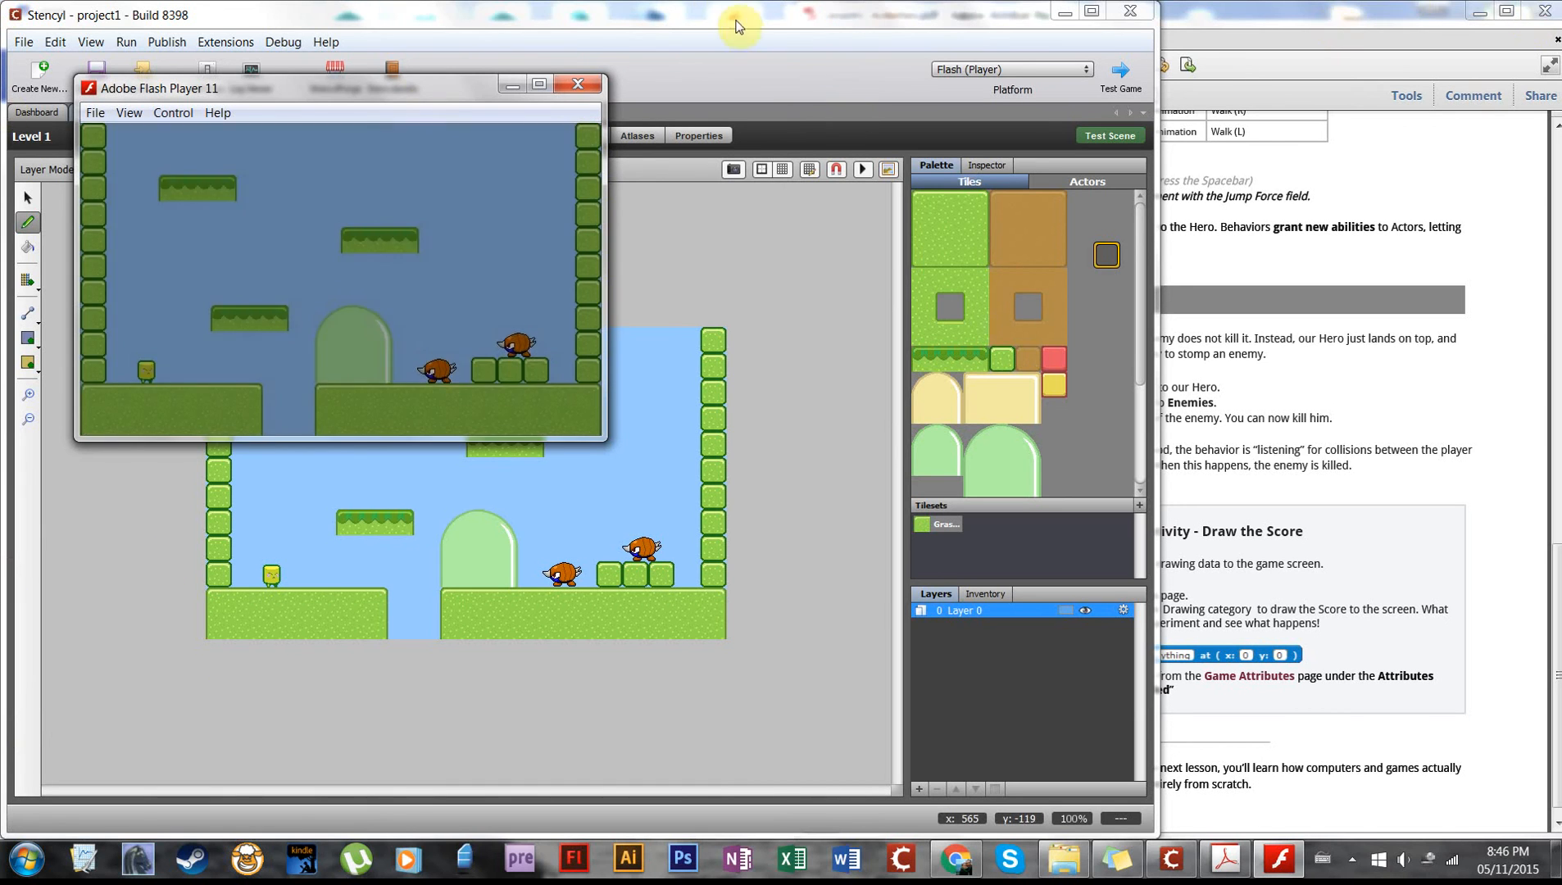
click(578, 84)
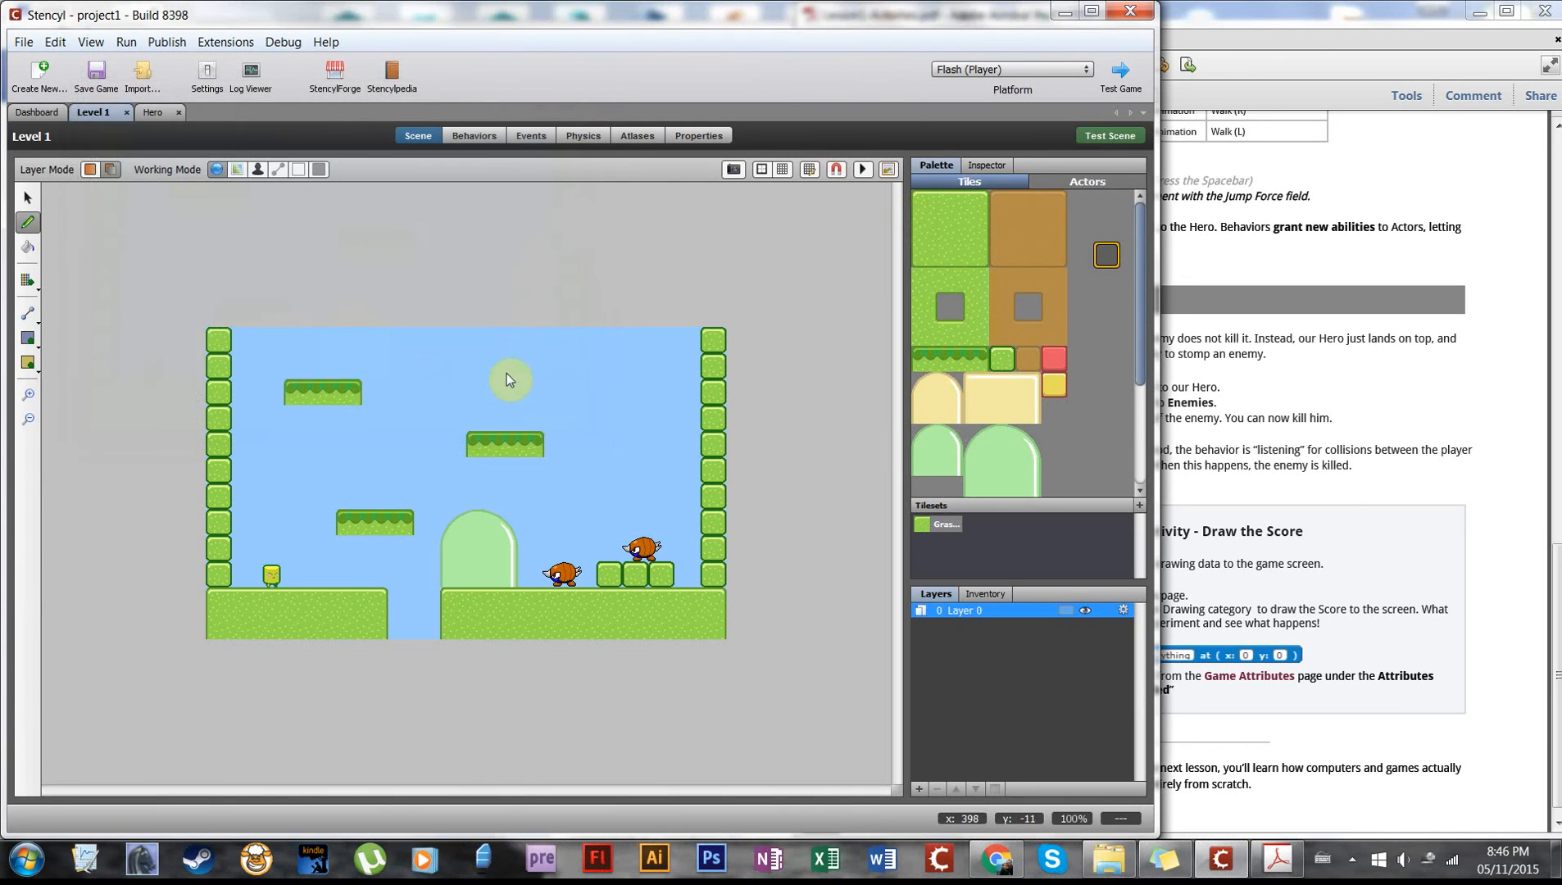
- Place three more Enemy actors in Level 1: one on each of the two upper platforms and one on the ground beside the green hill
click(1087, 180)
click(376, 574)
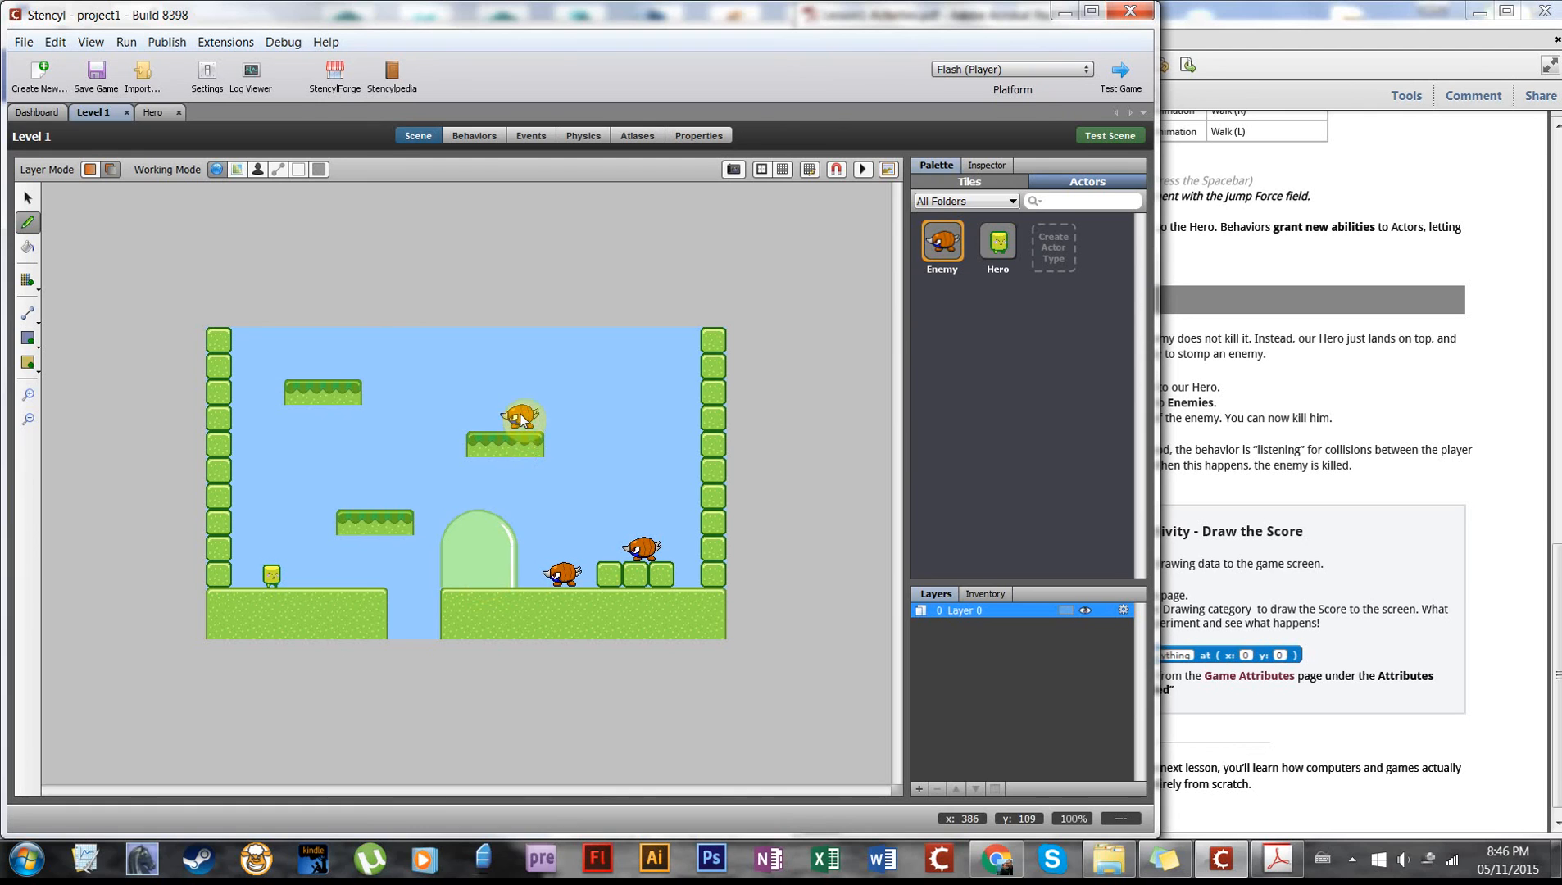
click(524, 422)
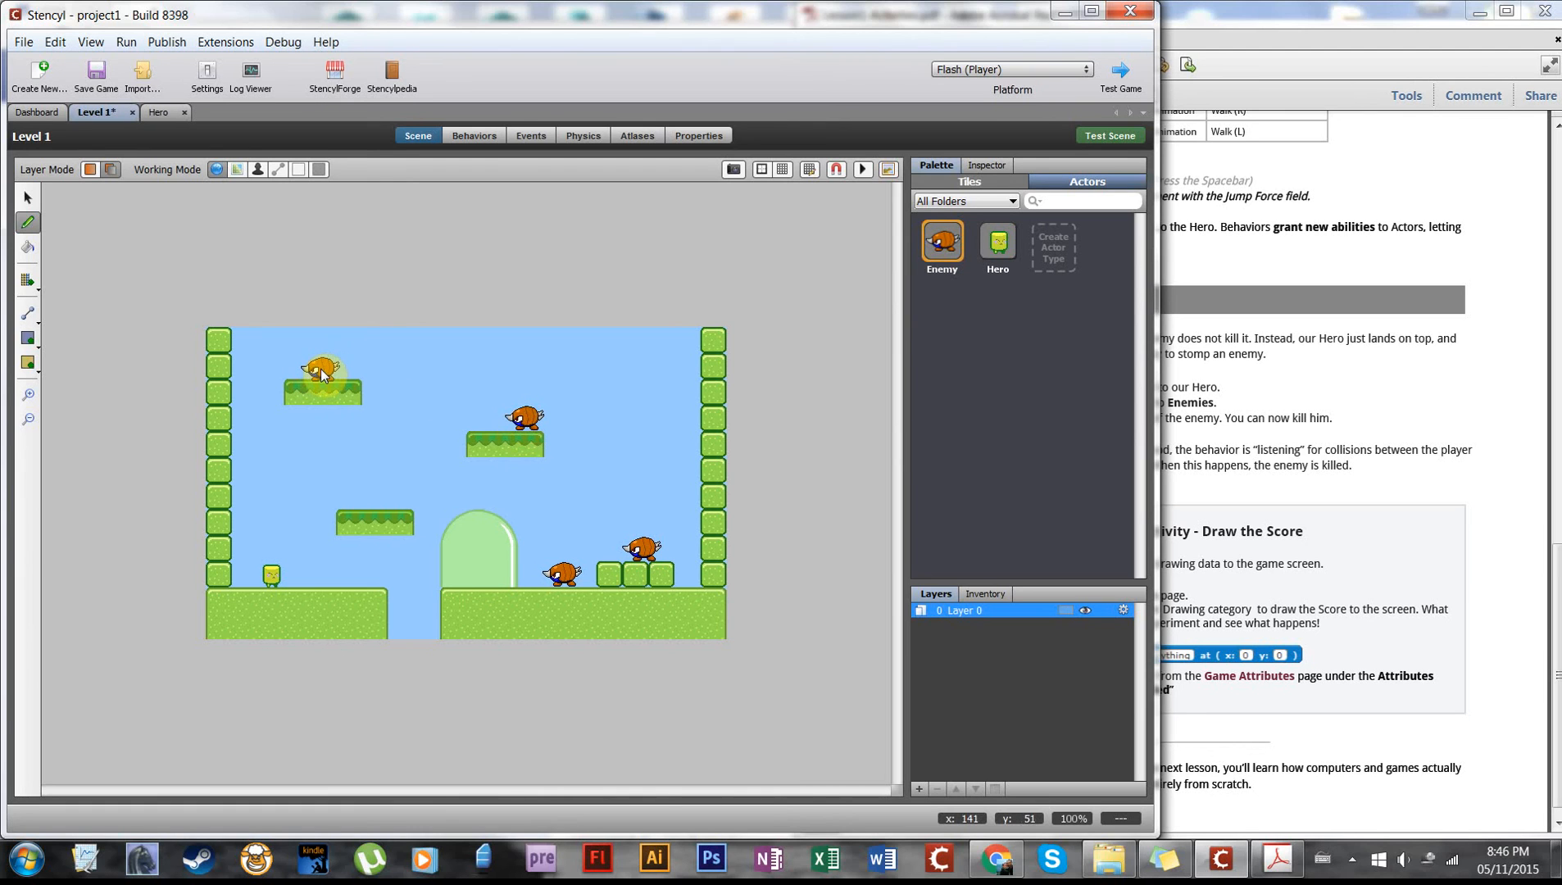
click(321, 374)
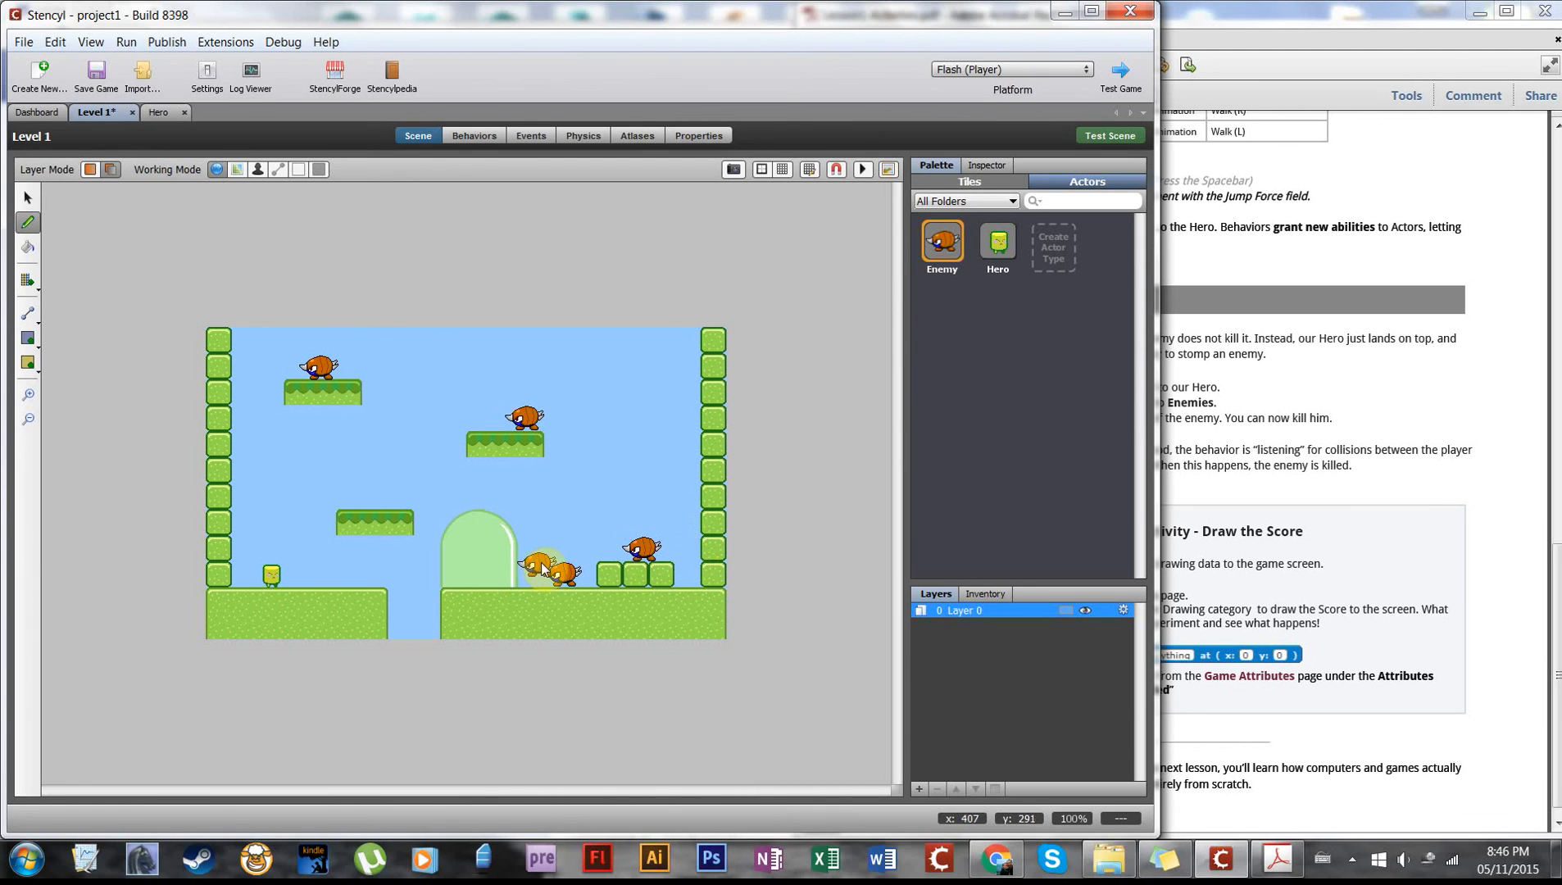
click(521, 576)
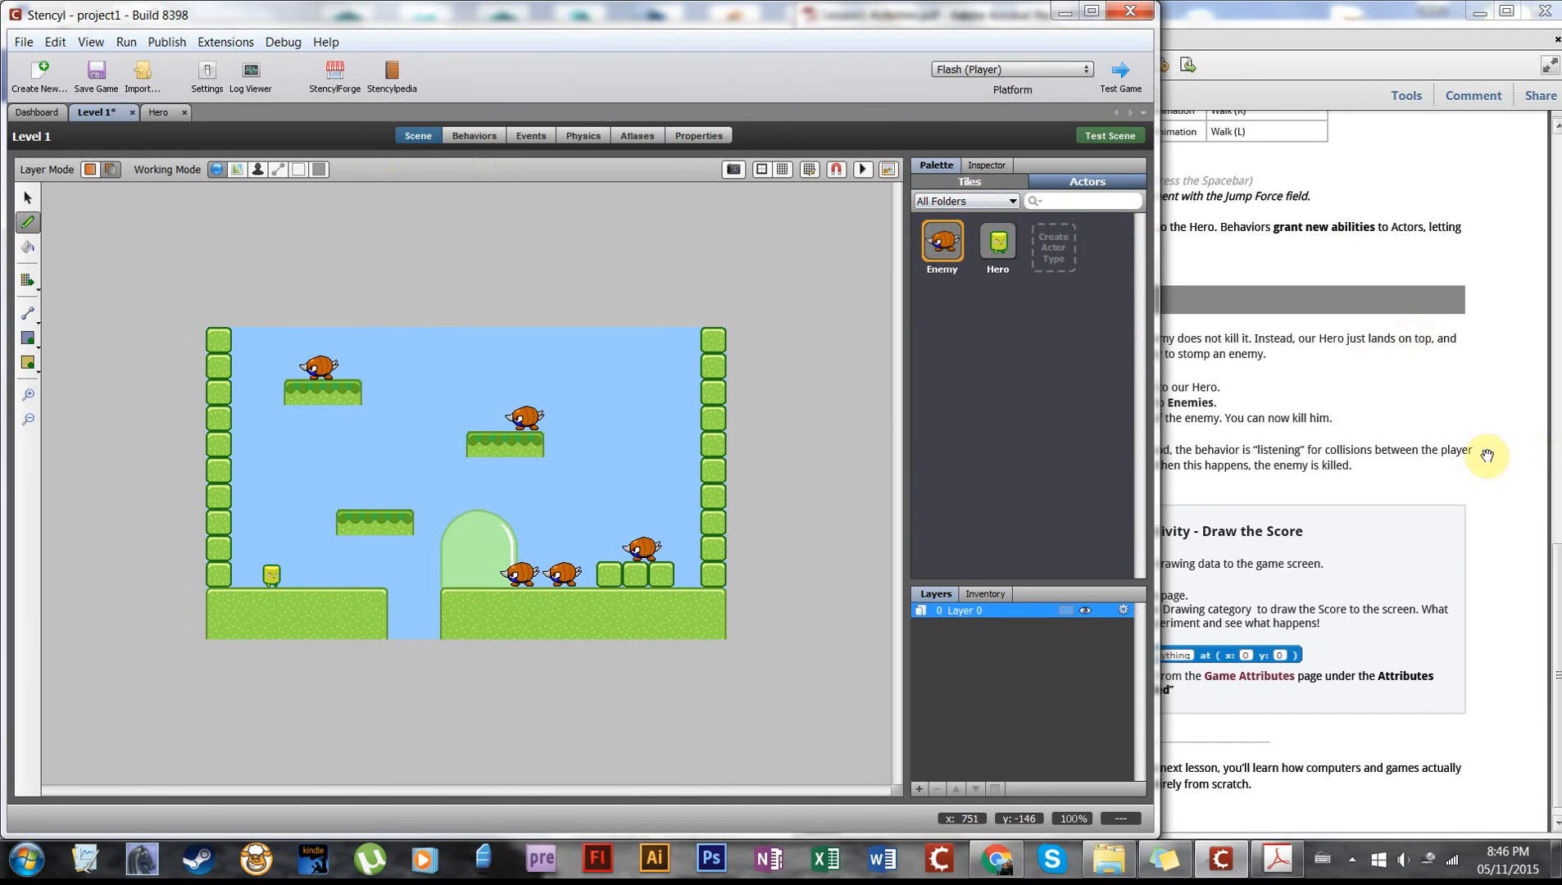
- Read the lesson PDF's Stomping Enemies explanation and the optional Draw the Score activity, pointing out the Hero and an enemy in the scene
click(1395, 413)
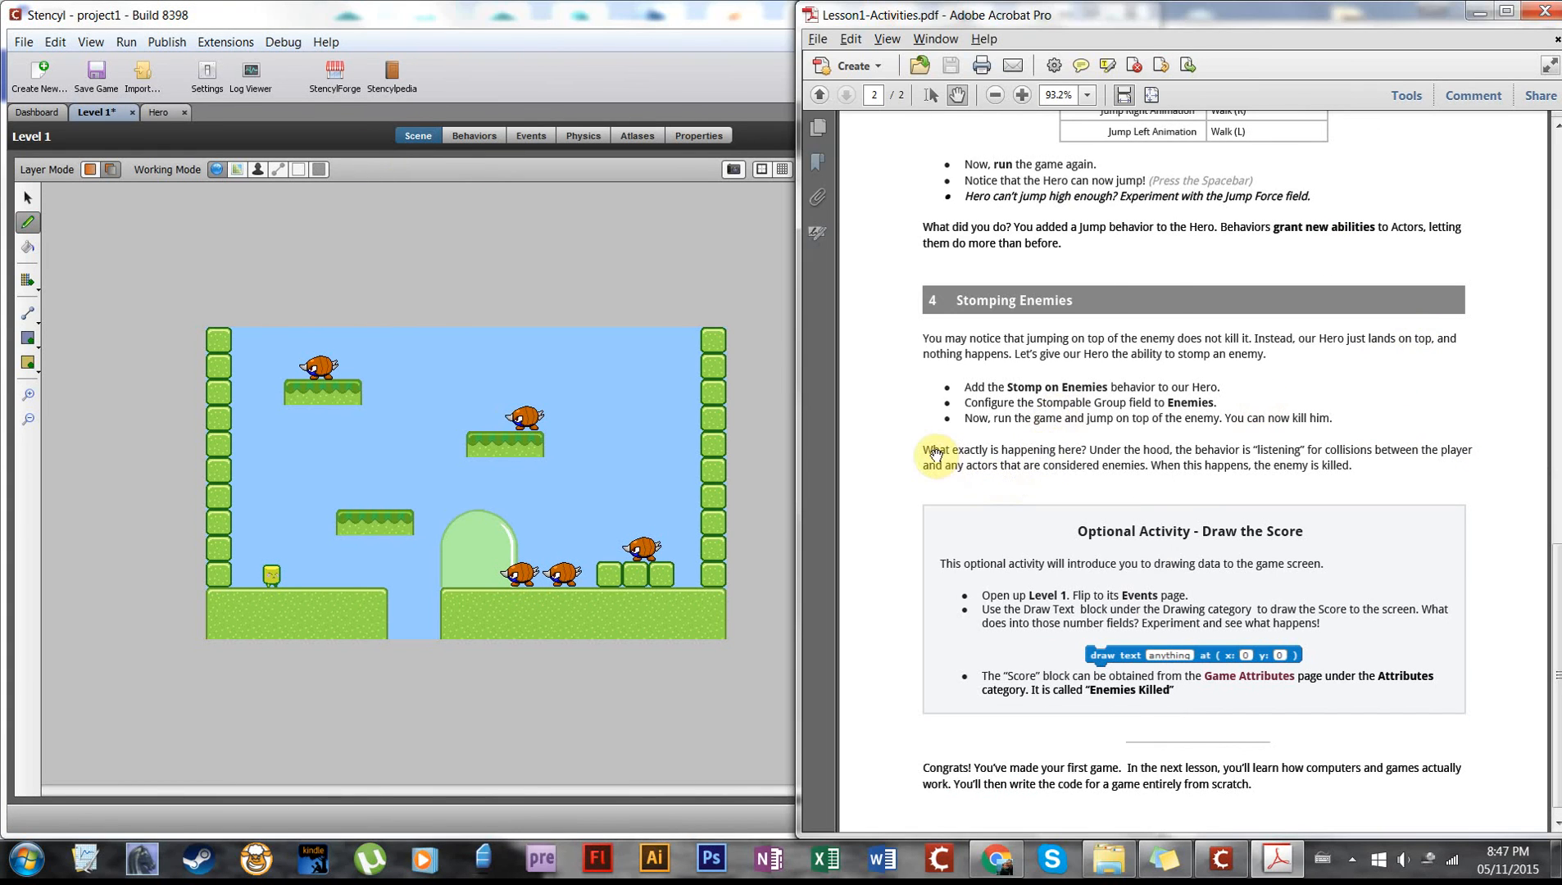
scroll(1135, 453, down, 1)
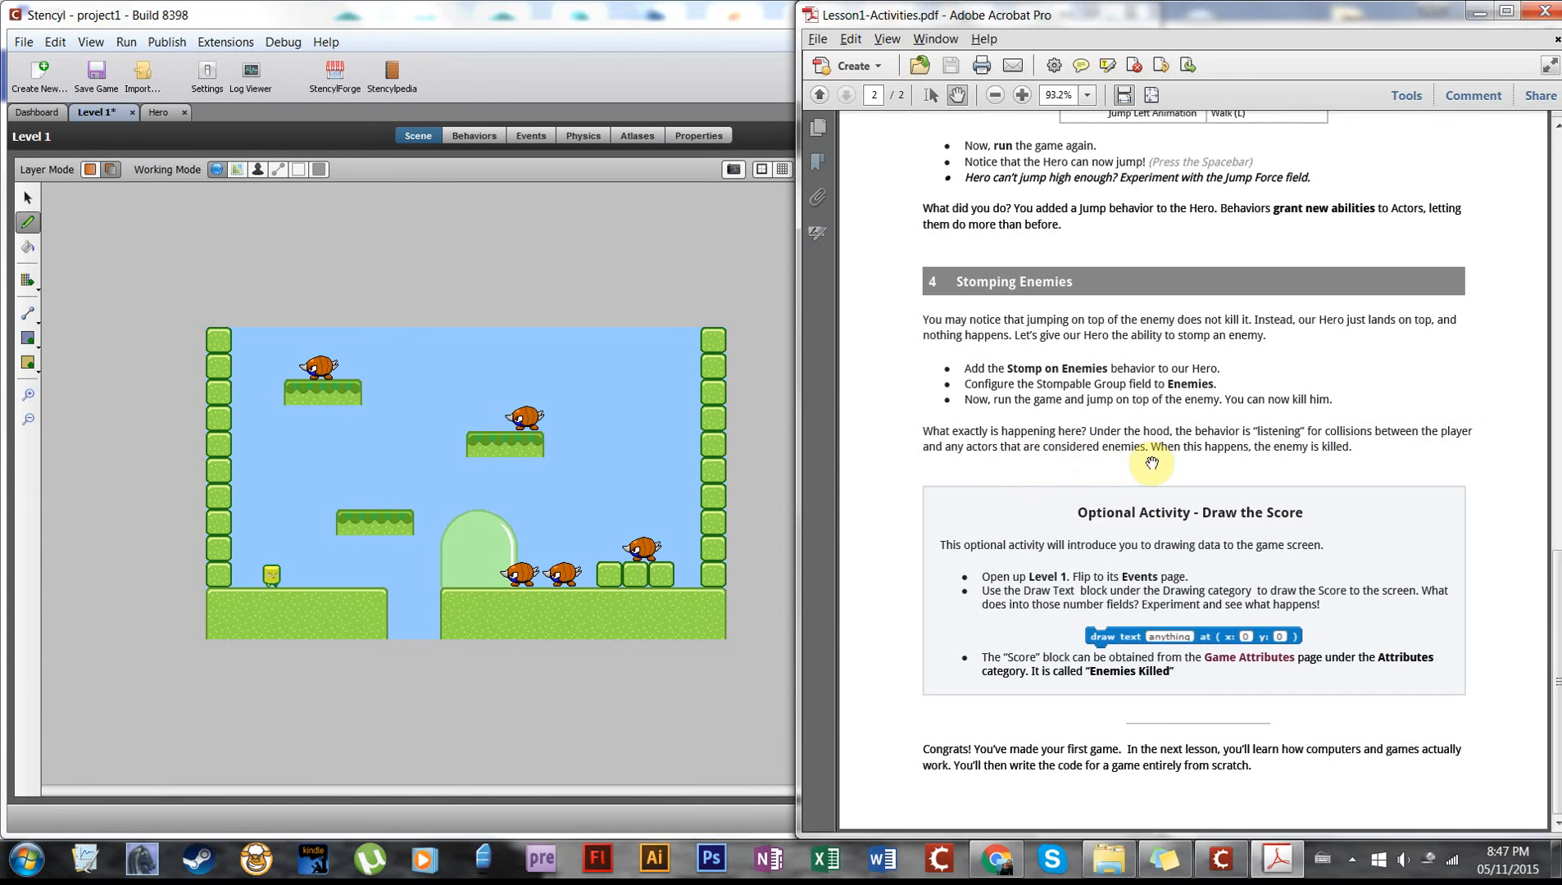
click(666, 258)
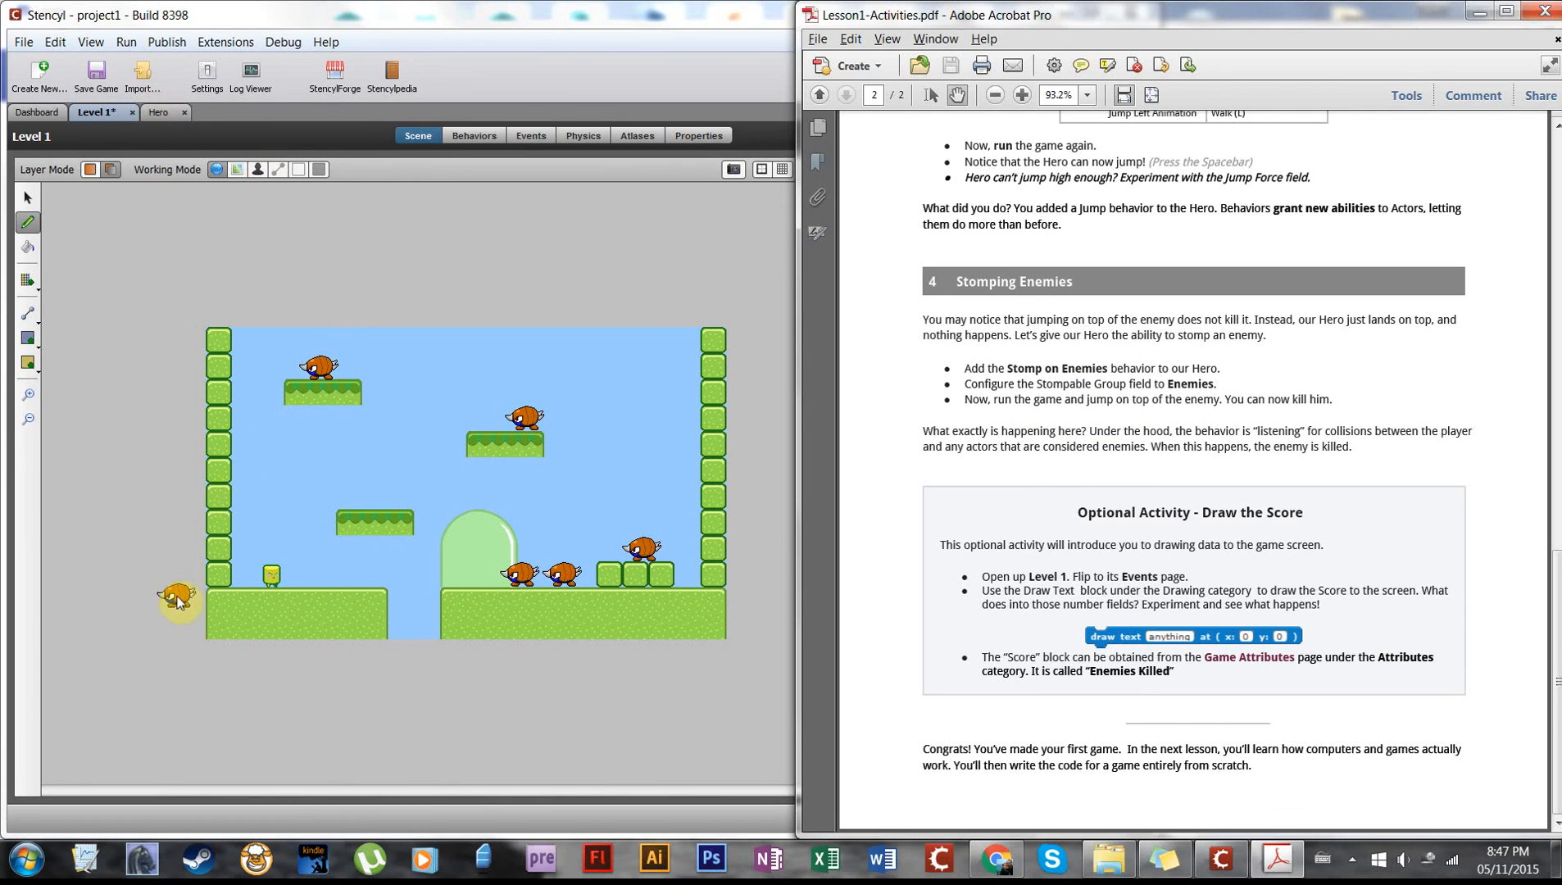
click(27, 198)
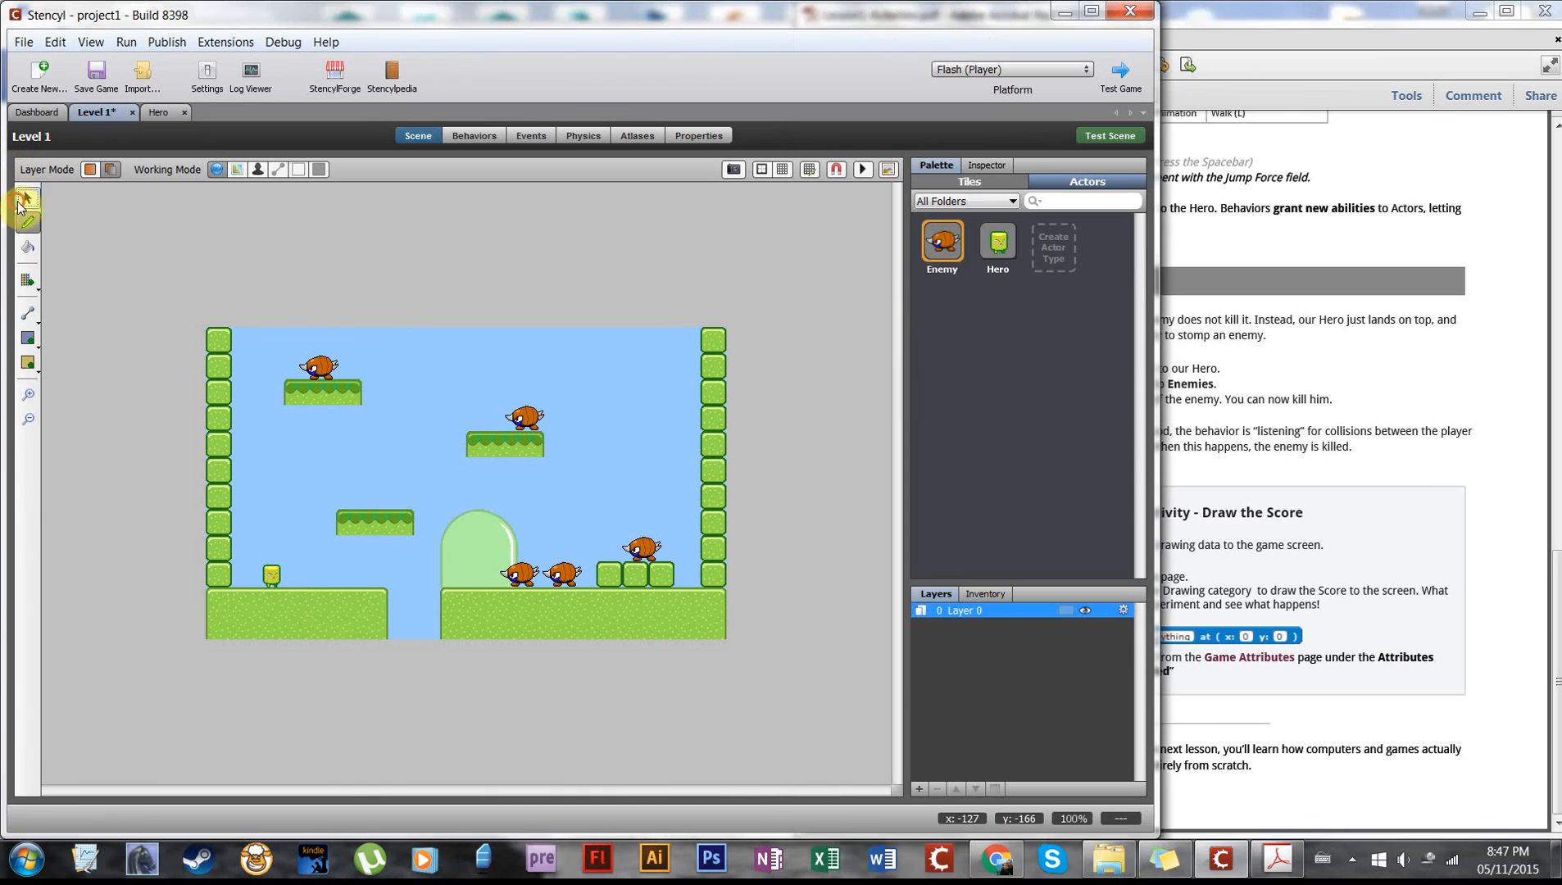
click(273, 574)
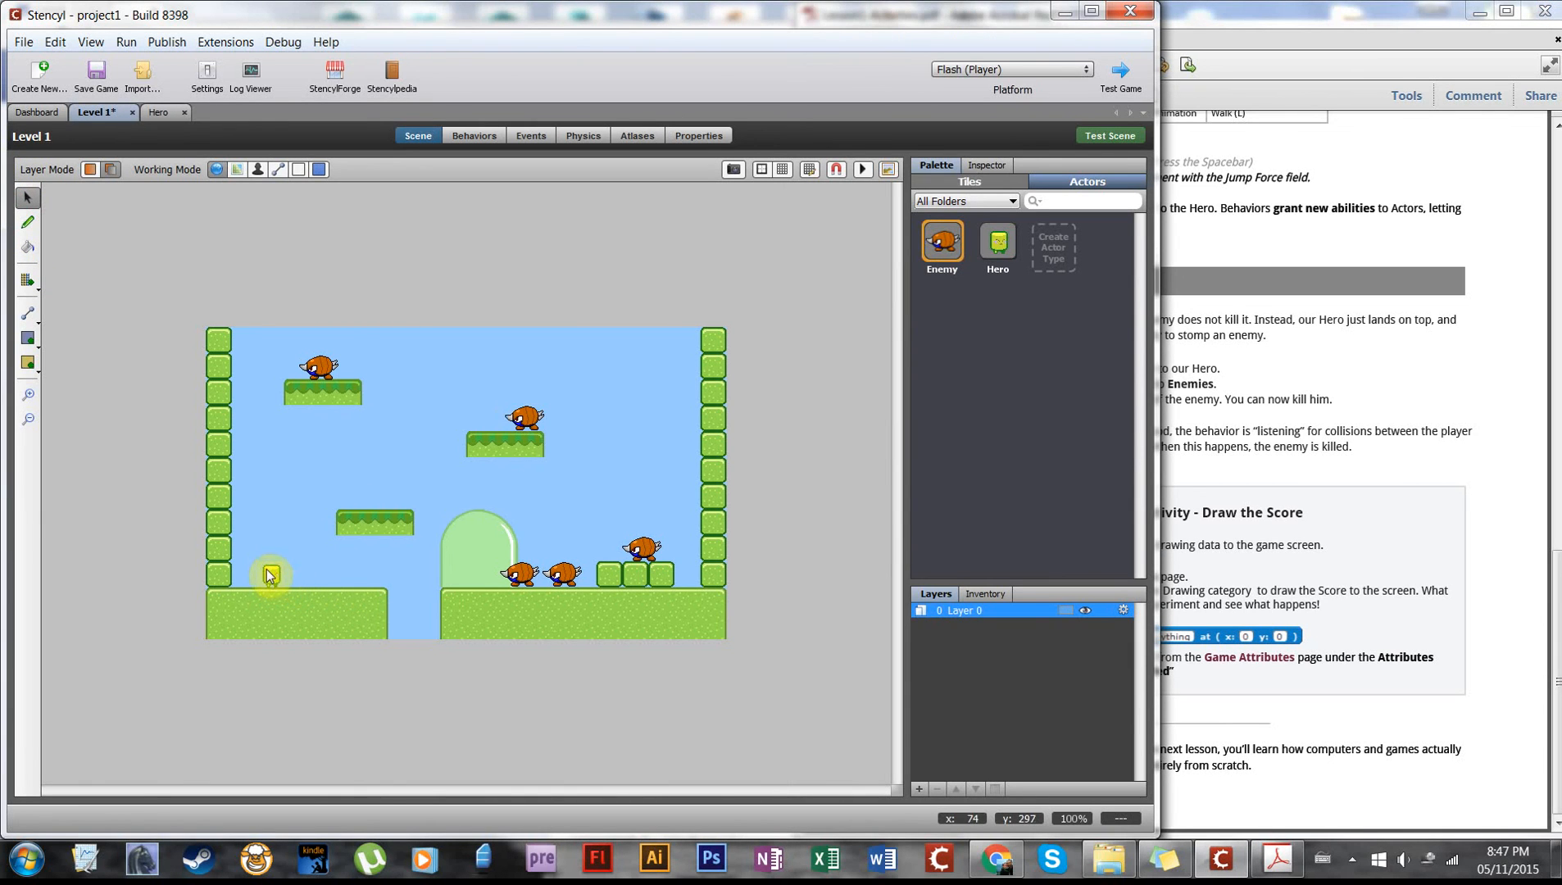
click(518, 576)
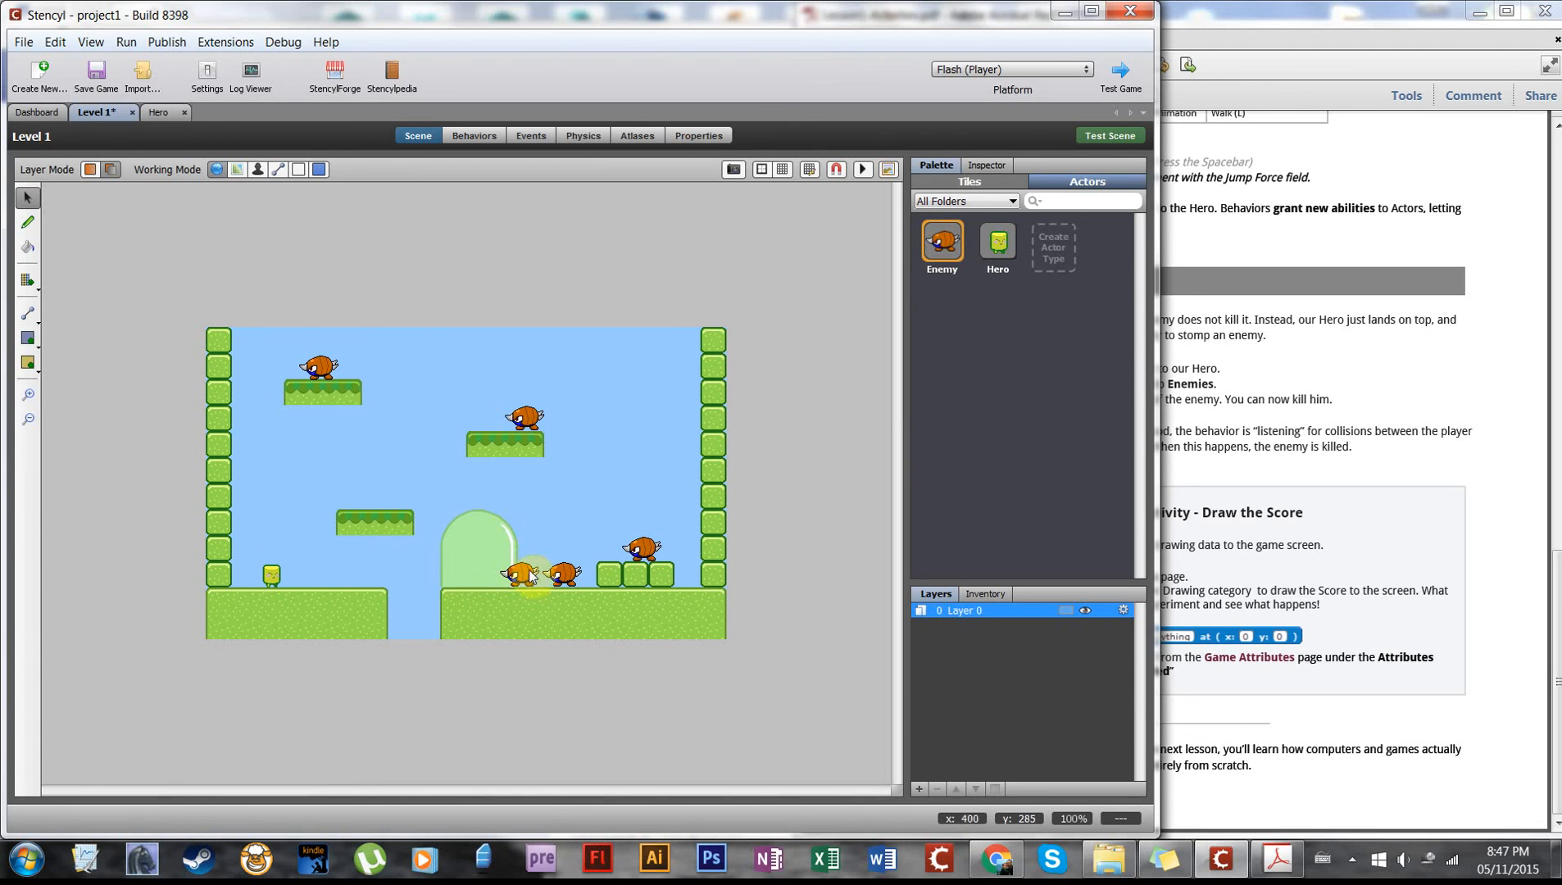
click(526, 576)
click(1292, 397)
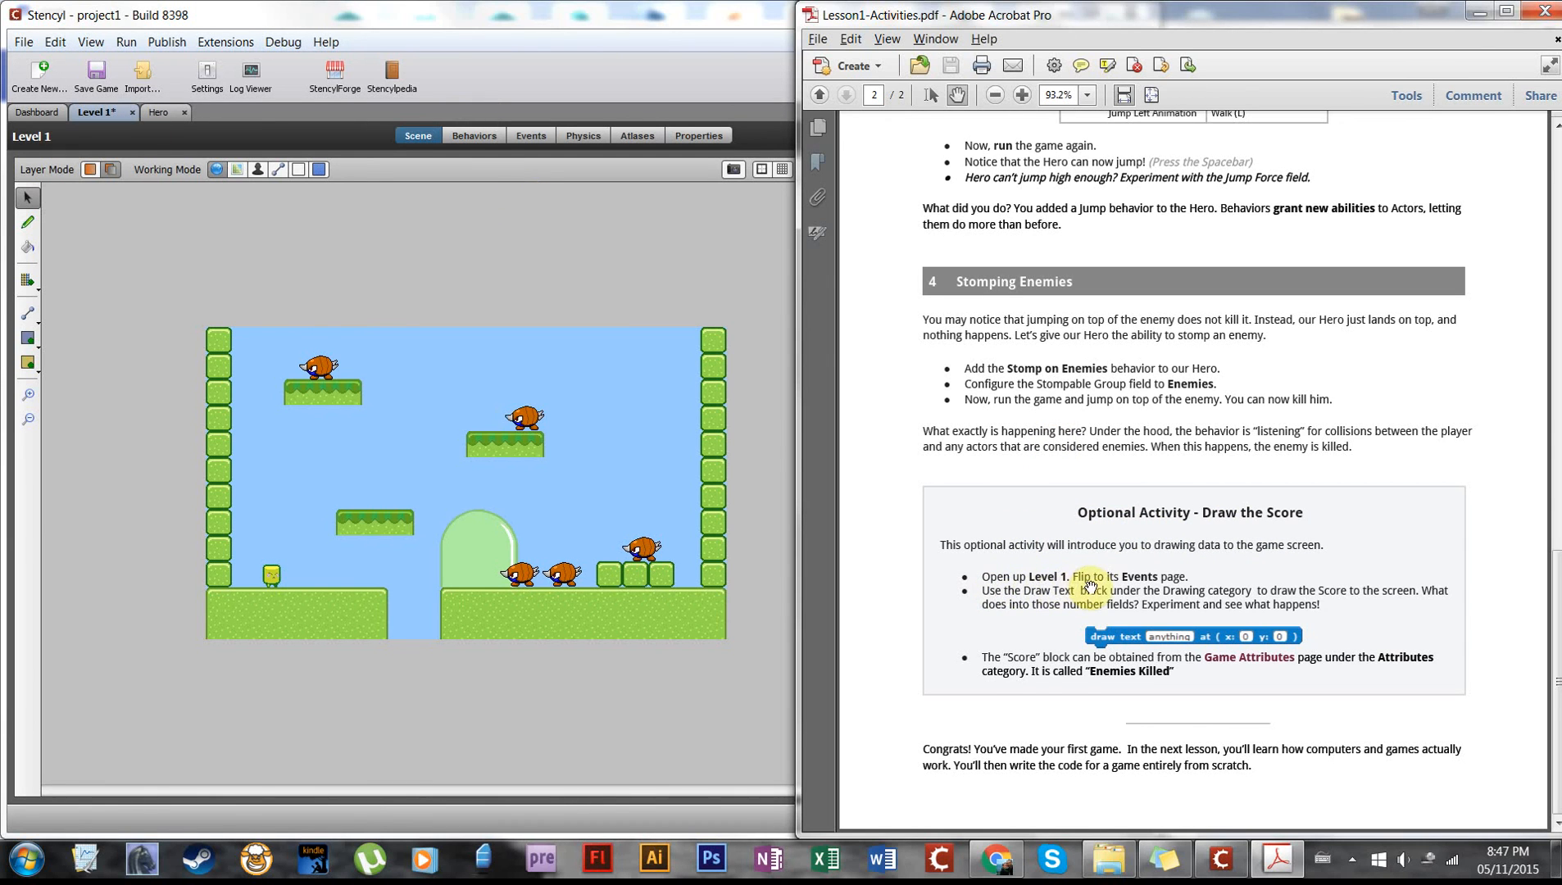
- Show the Events page of Level 1 with its Drawing event and widen the event canvas
click(528, 136)
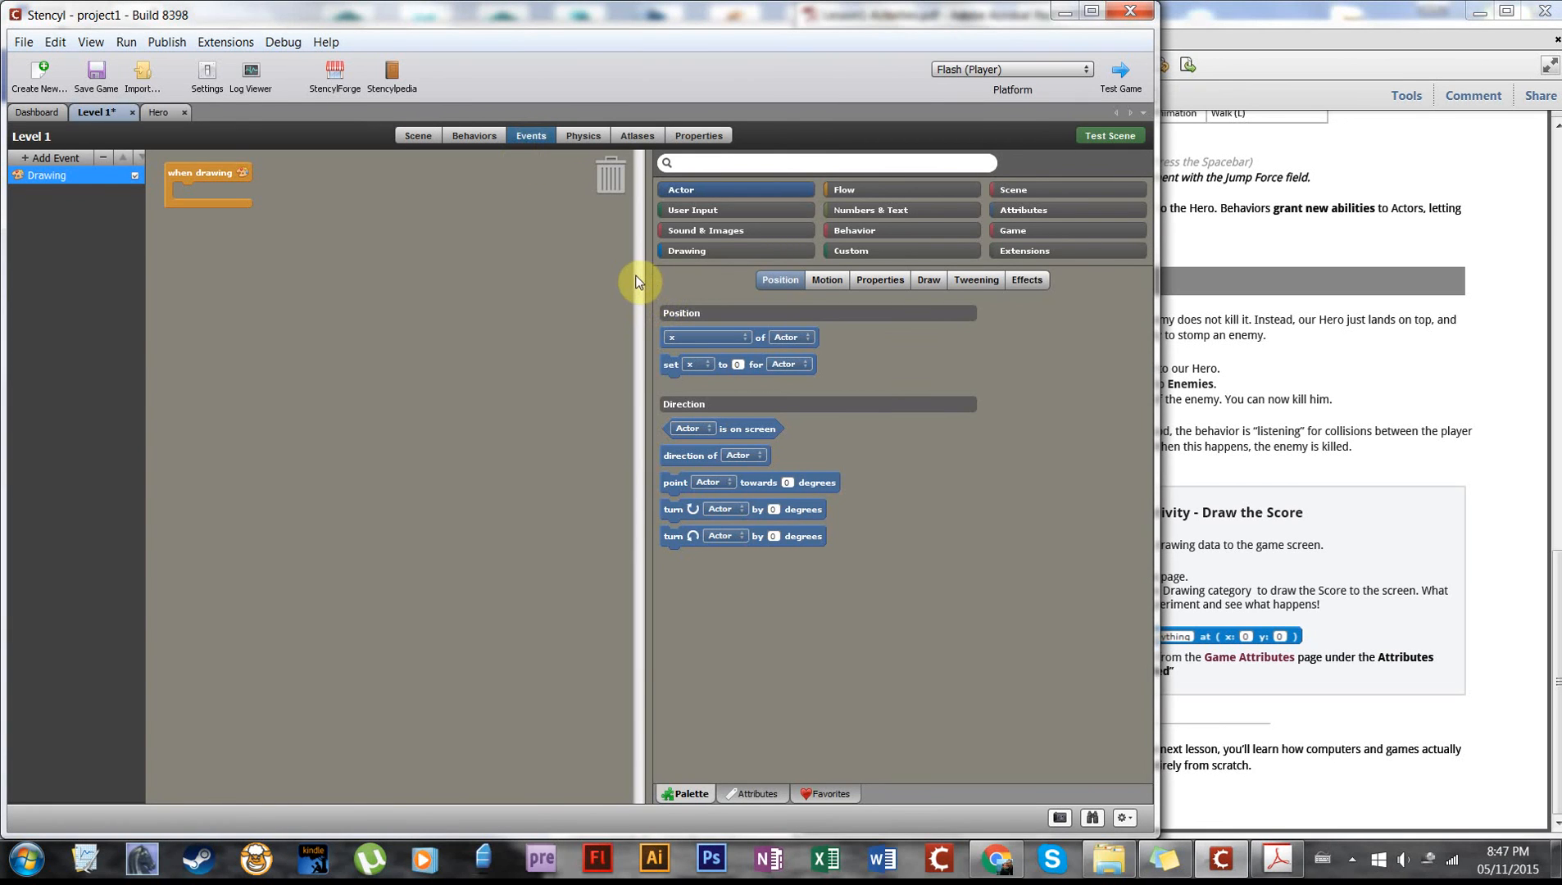
drag(646, 275, 717, 290)
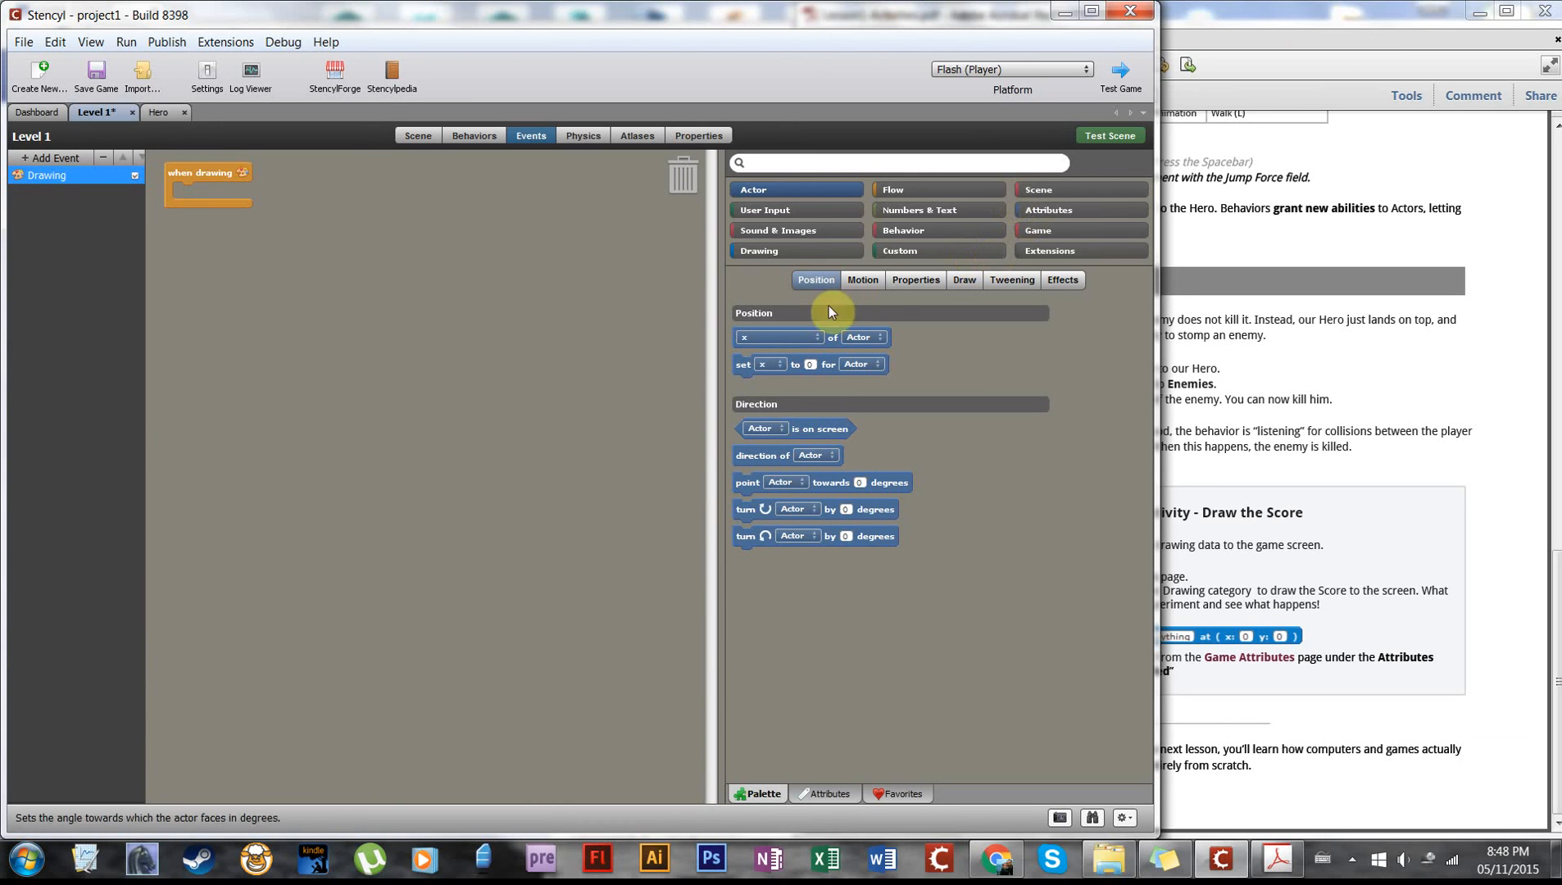
mouse_move(821, 338)
mouse_down()
mouse_move(681, 316)
mouse_move(803, 340)
mouse_up()
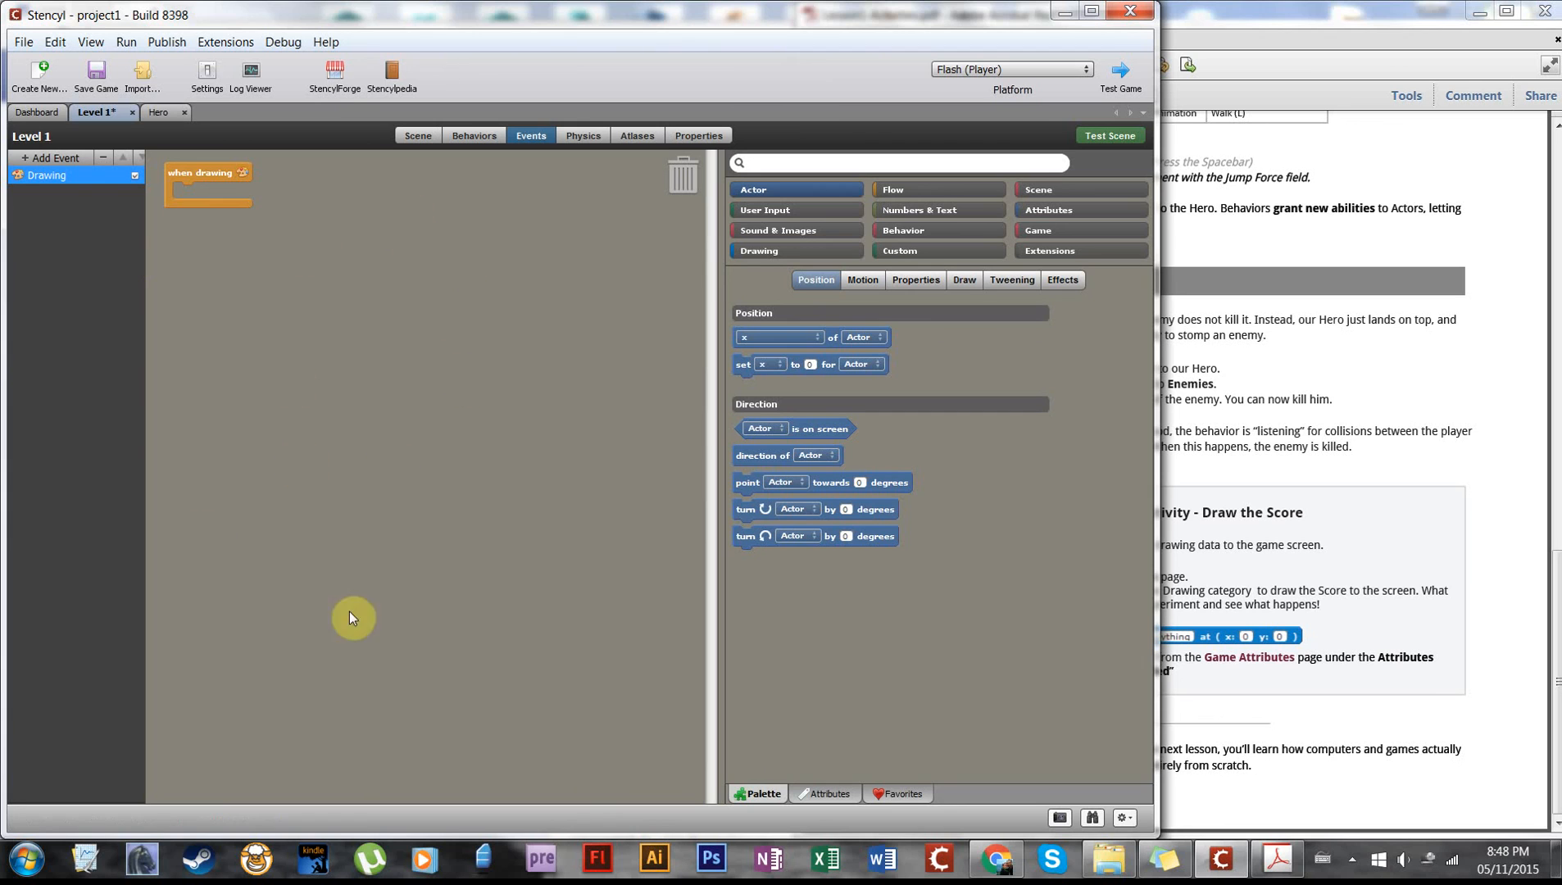
- Check the Draw the Score instructions and place a draw text block on the empty canvas below the when drawing block
click(1383, 419)
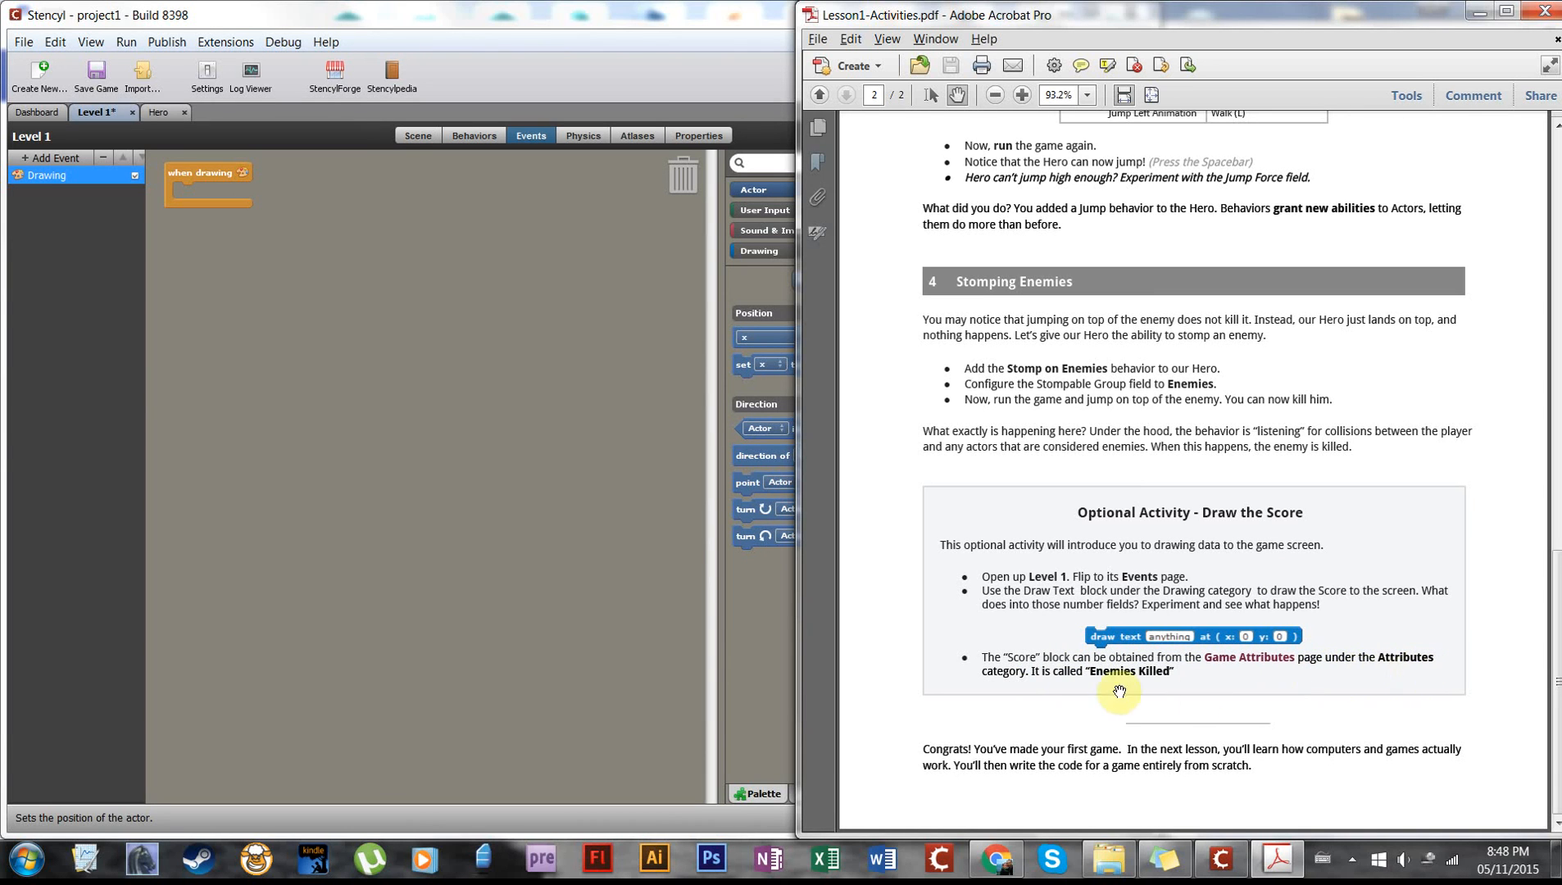
click(498, 412)
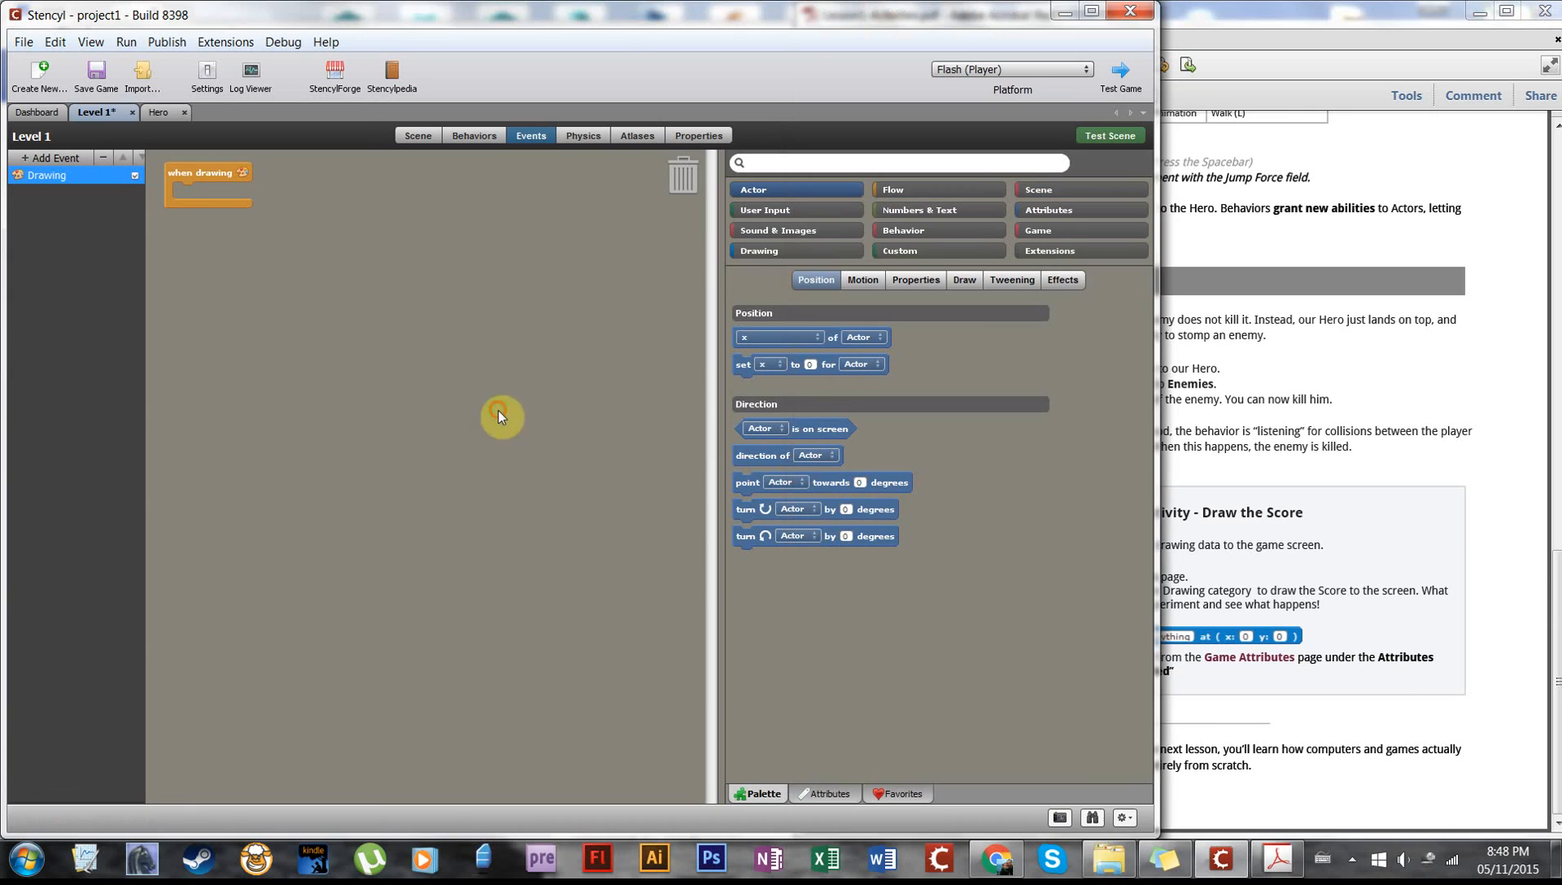
click(760, 251)
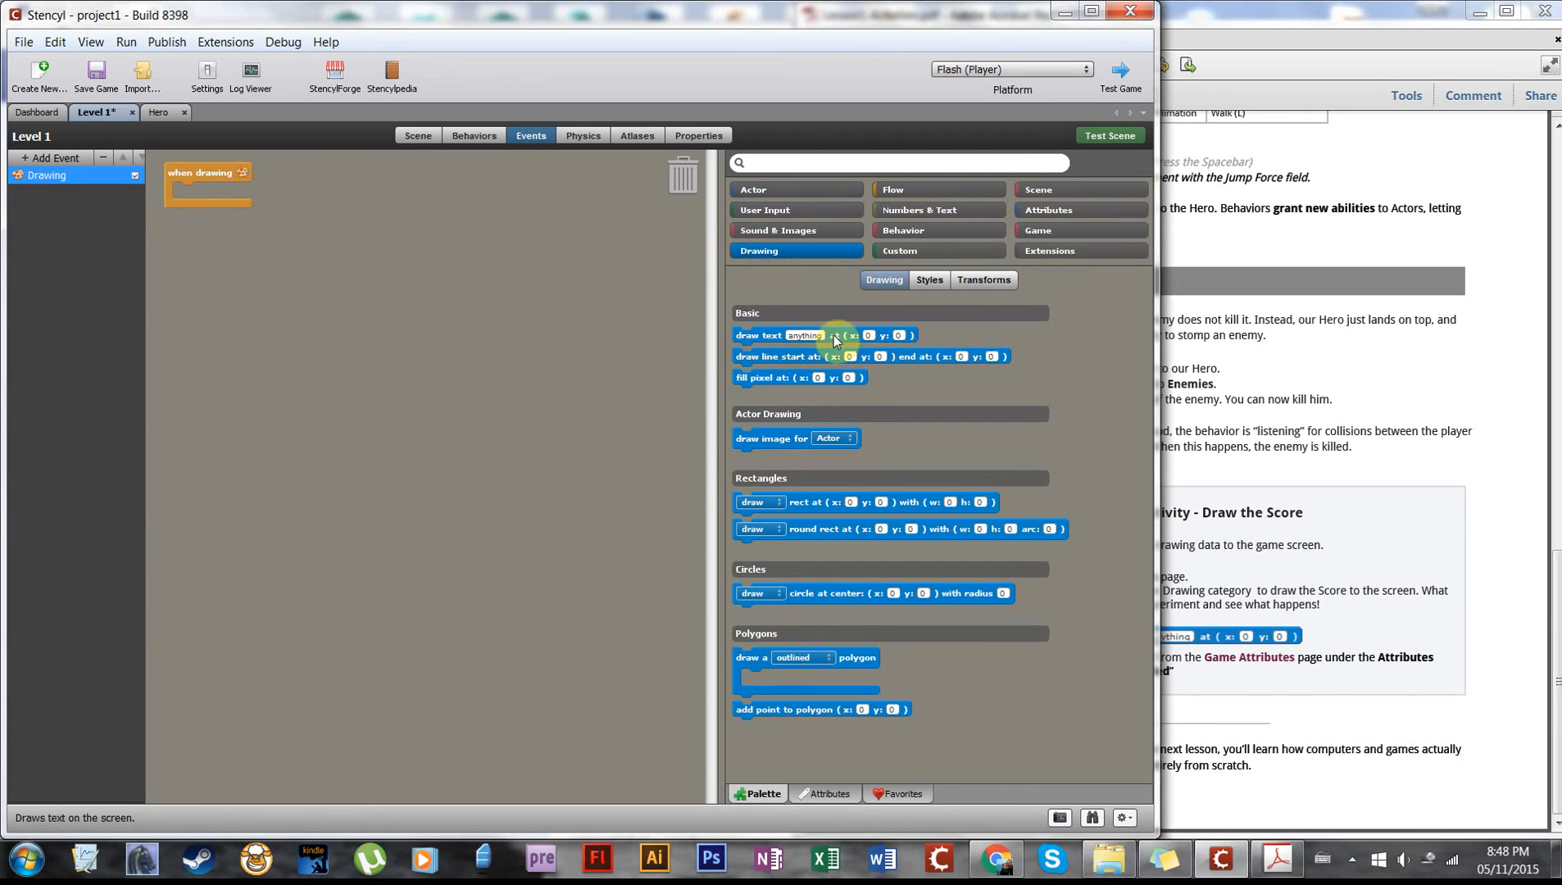
drag(812, 338, 396, 320)
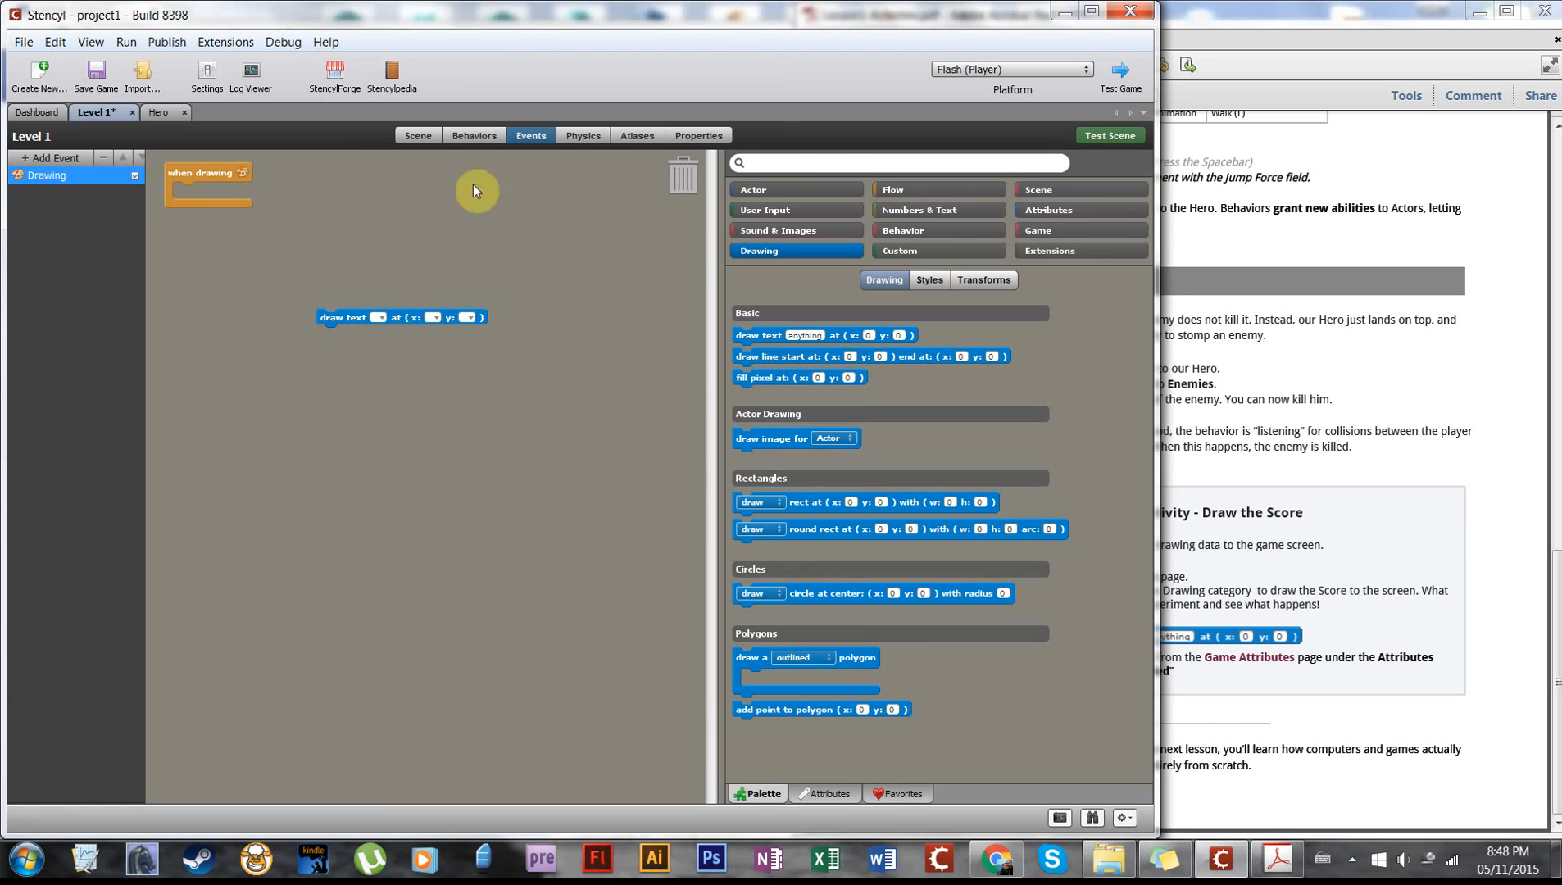
- Find suitable score coordinates in the Level 1 scene and set the draw text block's position to x 550, y 30
click(414, 135)
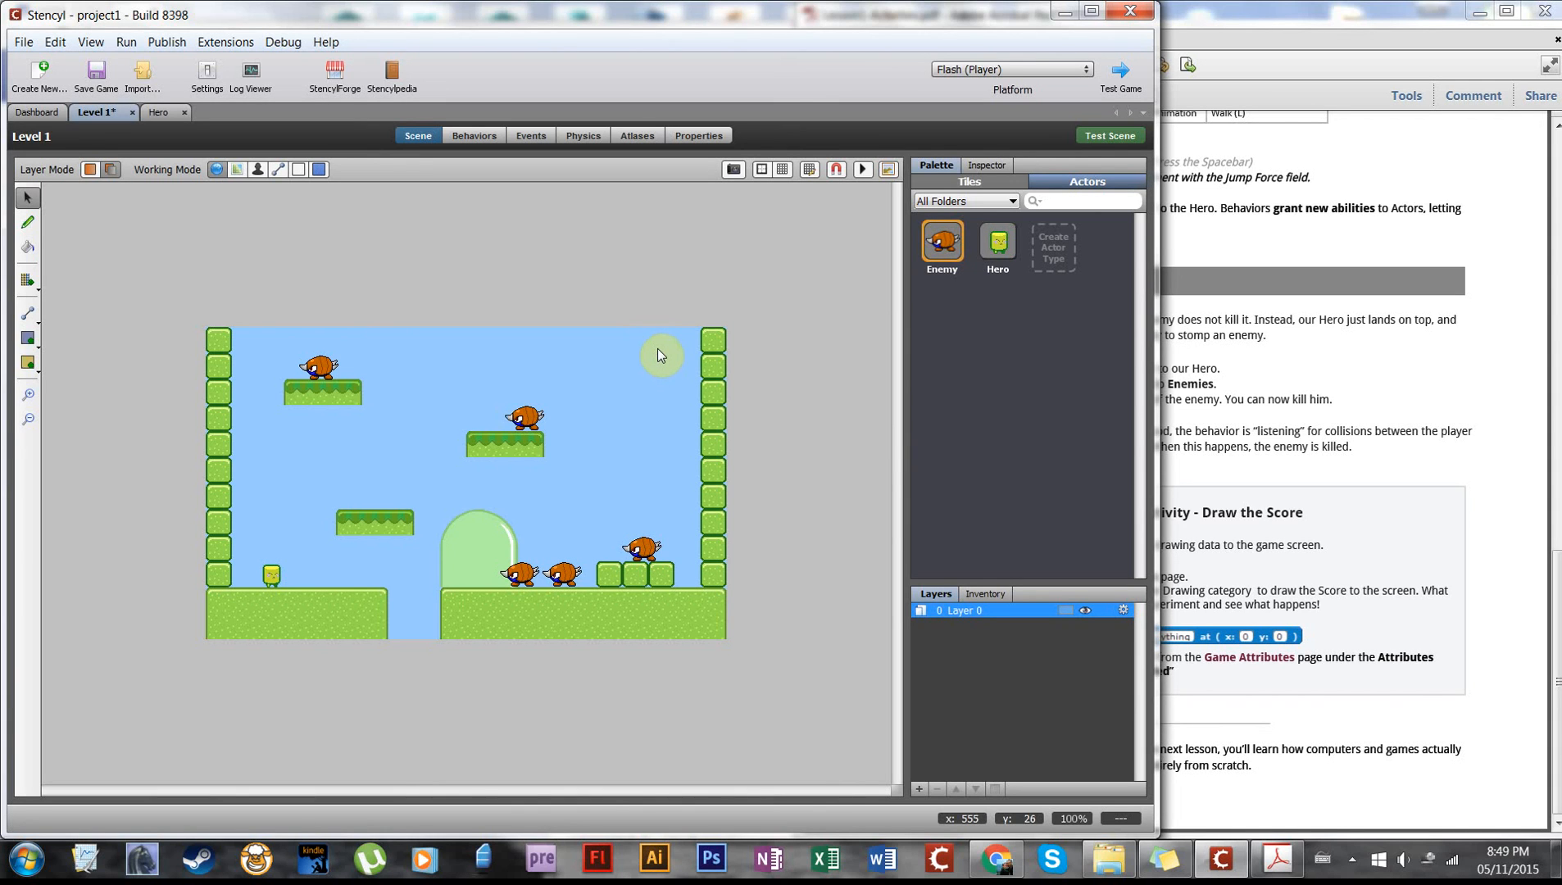
click(154, 112)
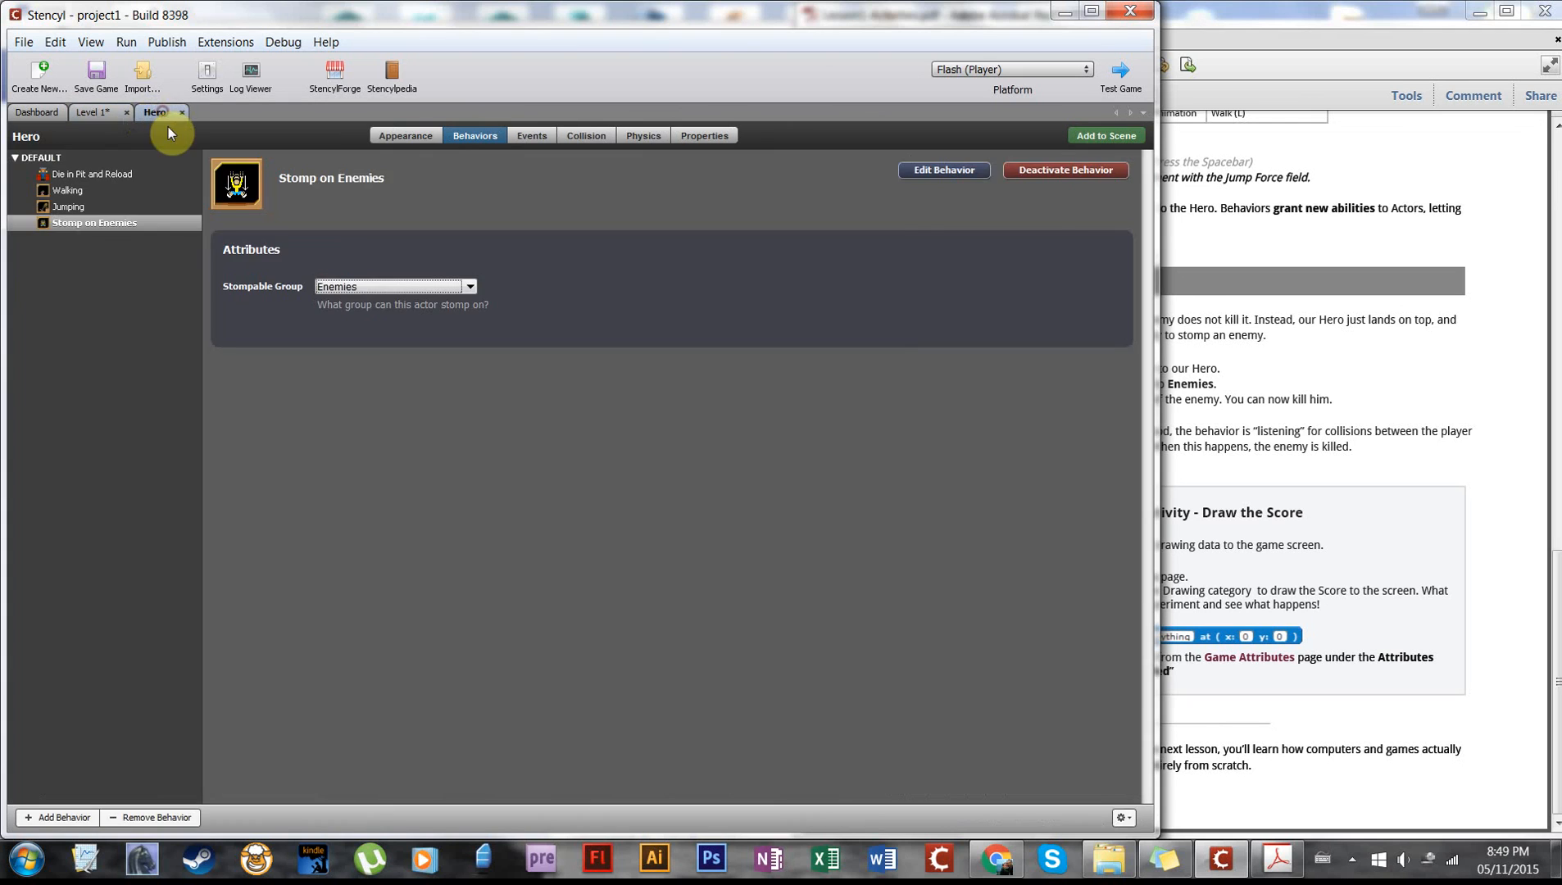
click(105, 113)
click(537, 136)
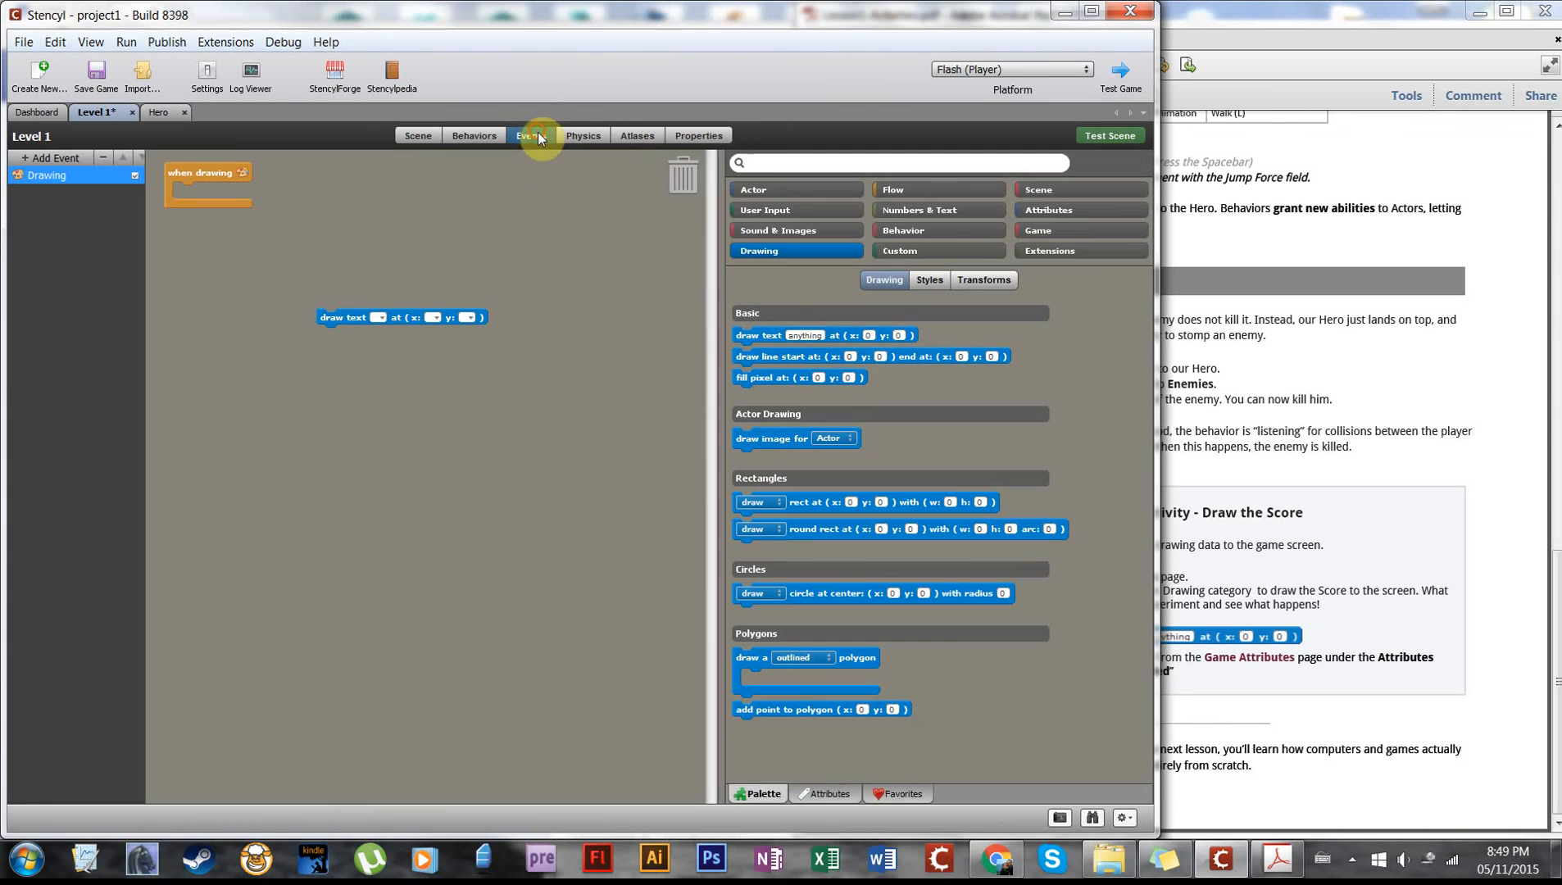
click(431, 317)
text(550)
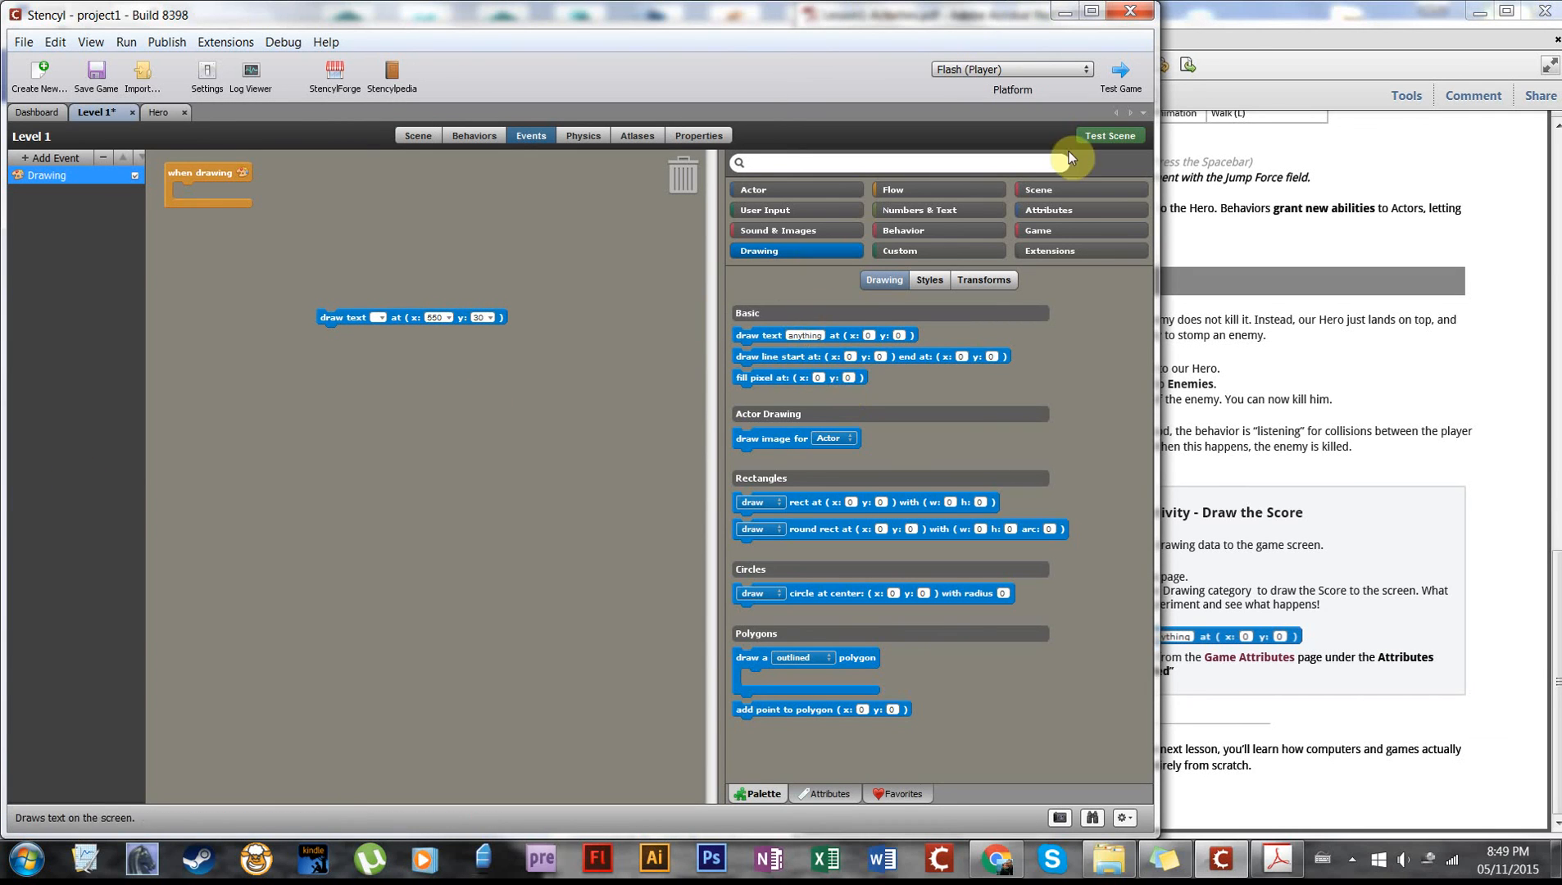
- Insert the Enemies Killed game attribute into the text field of the draw text block
click(1359, 616)
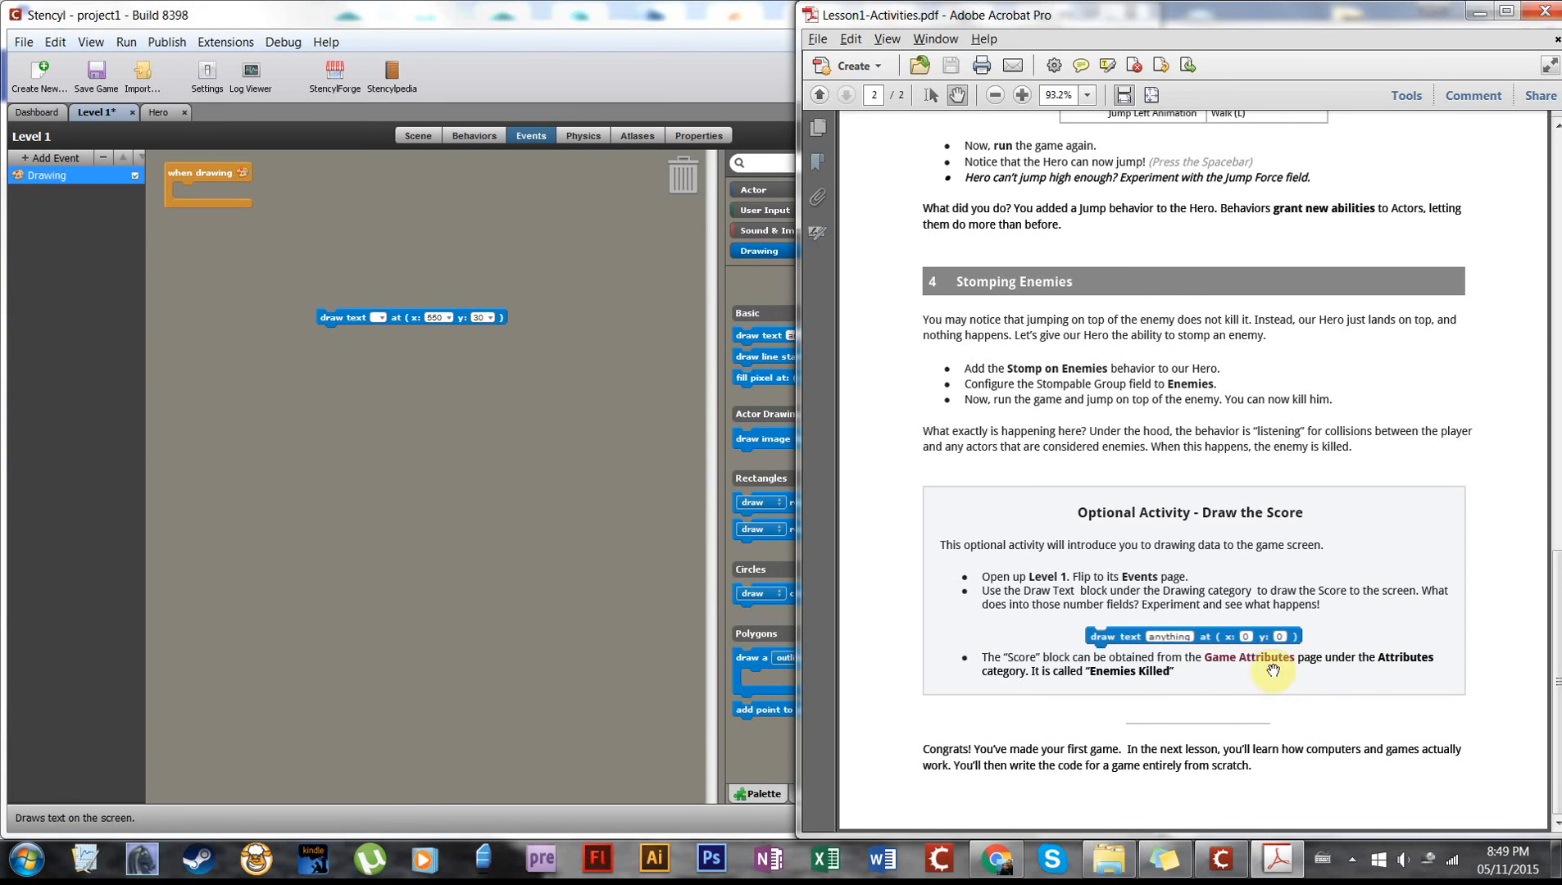
click(414, 515)
click(1034, 210)
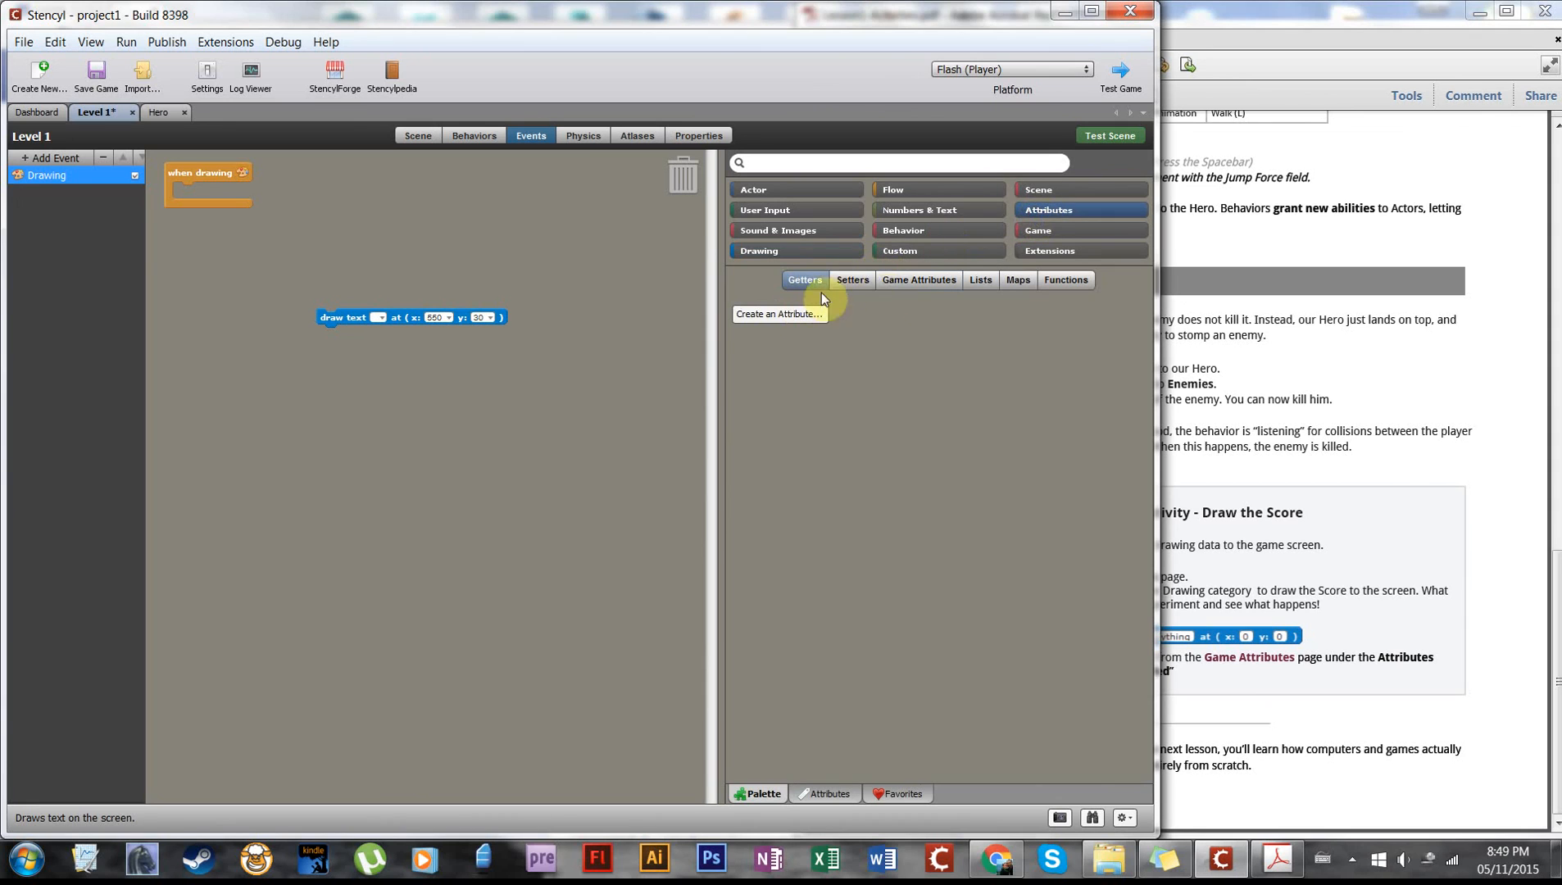
click(913, 281)
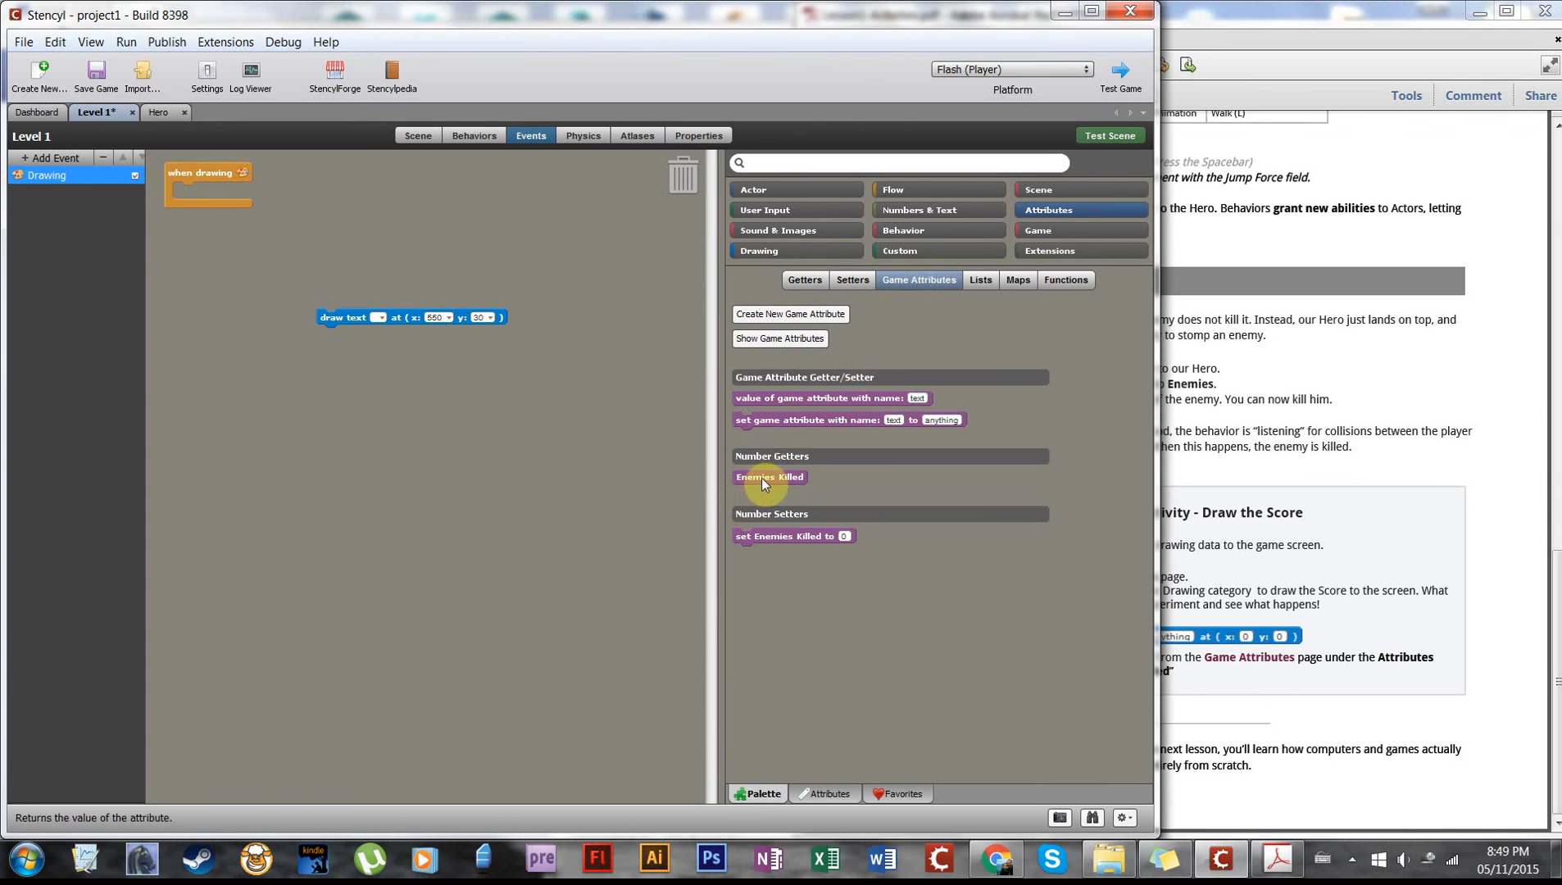
drag(761, 479, 443, 423)
drag(443, 423, 346, 362)
drag(376, 306, 374, 307)
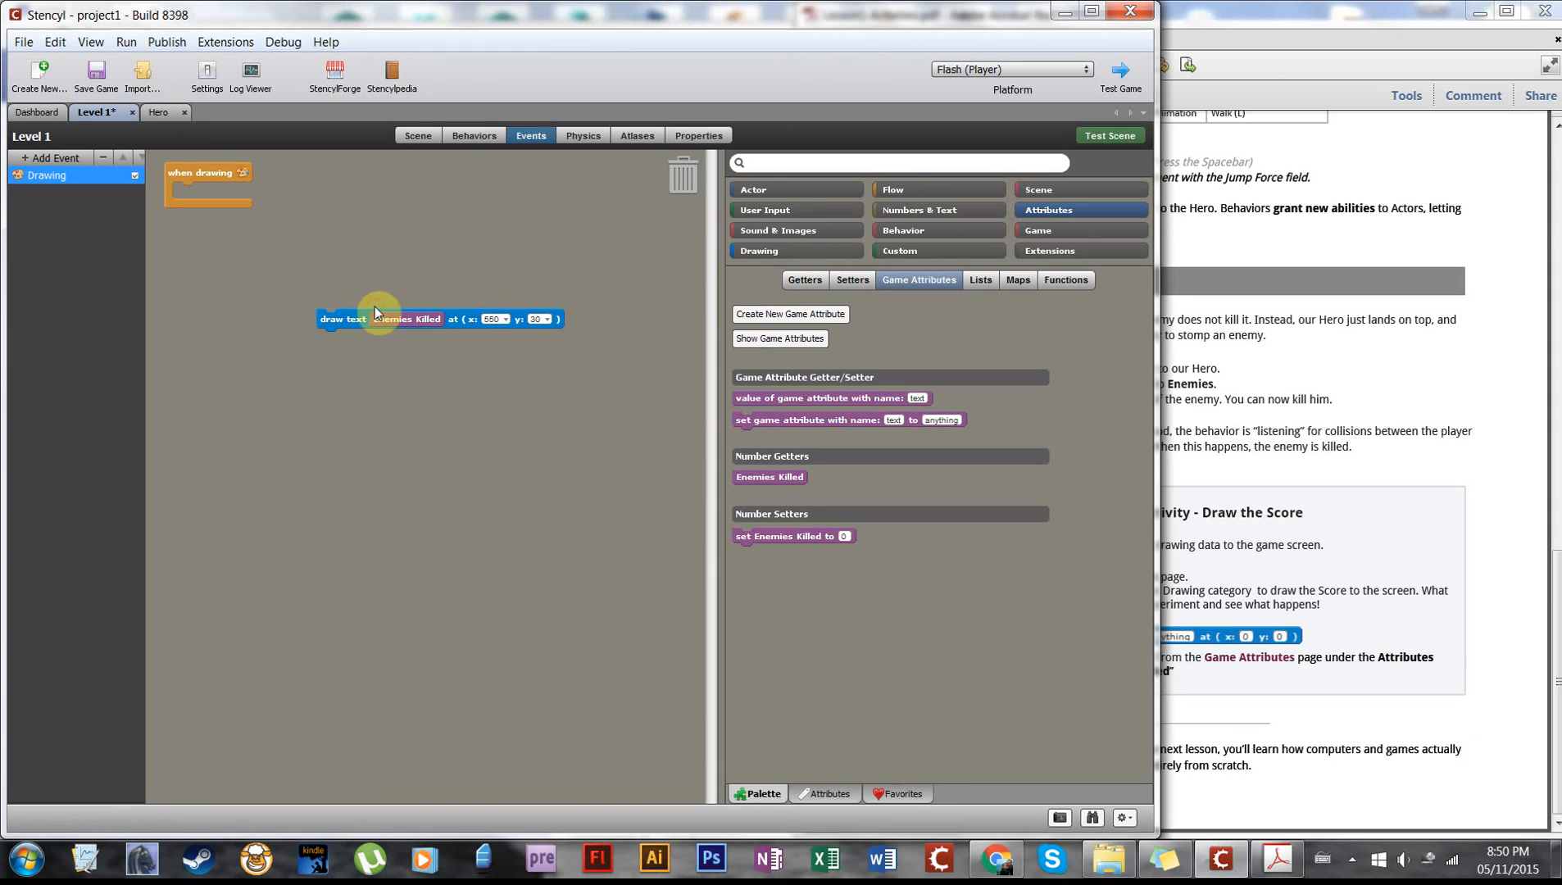
drag(388, 321, 362, 407)
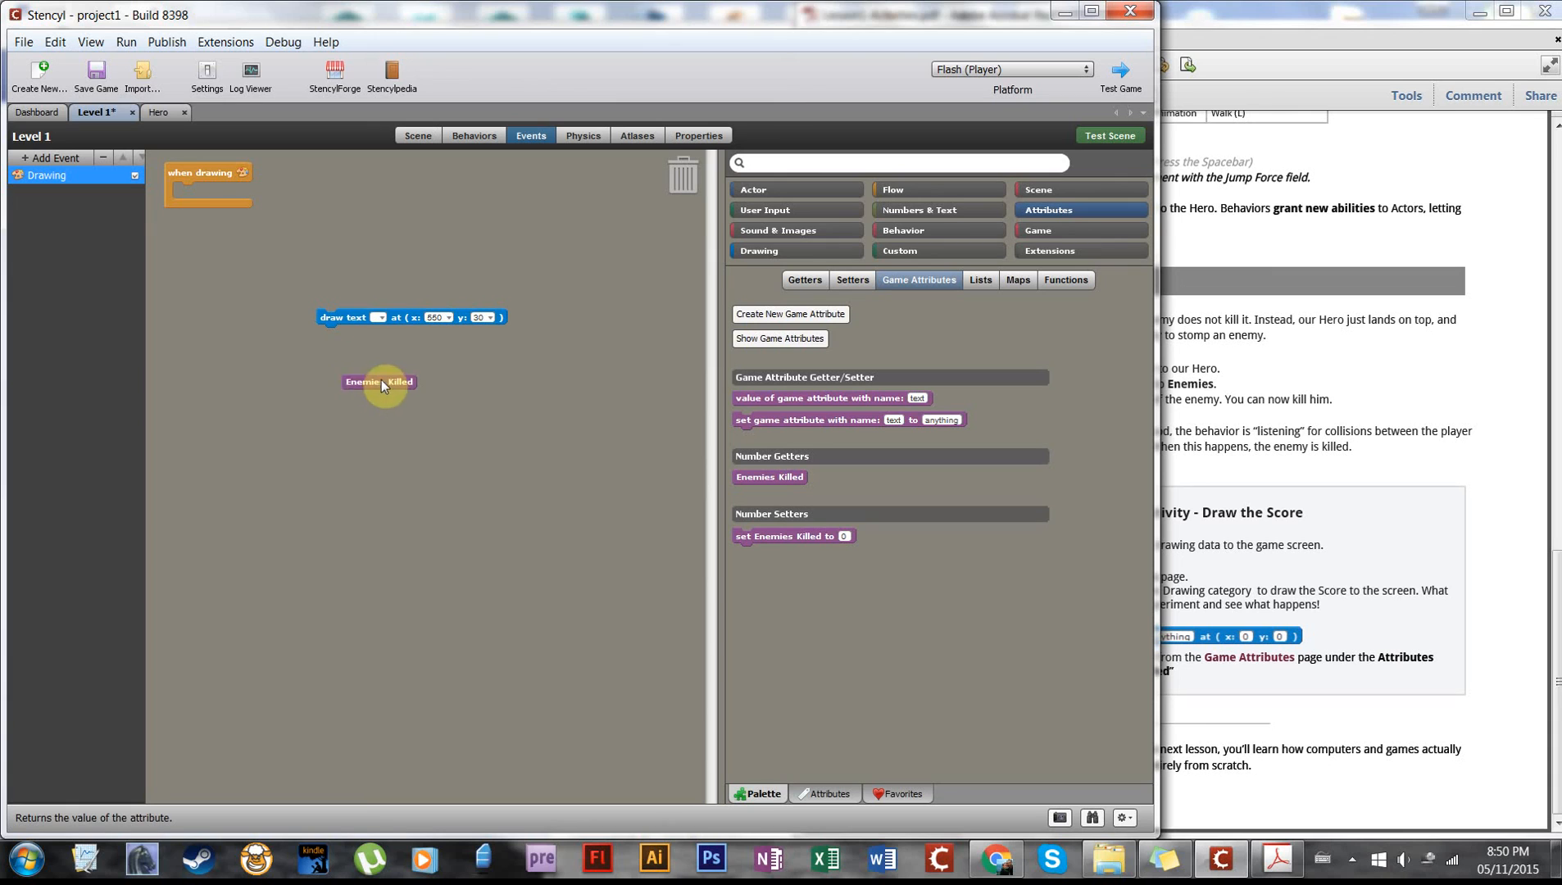
mouse_move(377, 309)
mouse_down()
mouse_move(381, 350)
mouse_move(382, 318)
mouse_up()
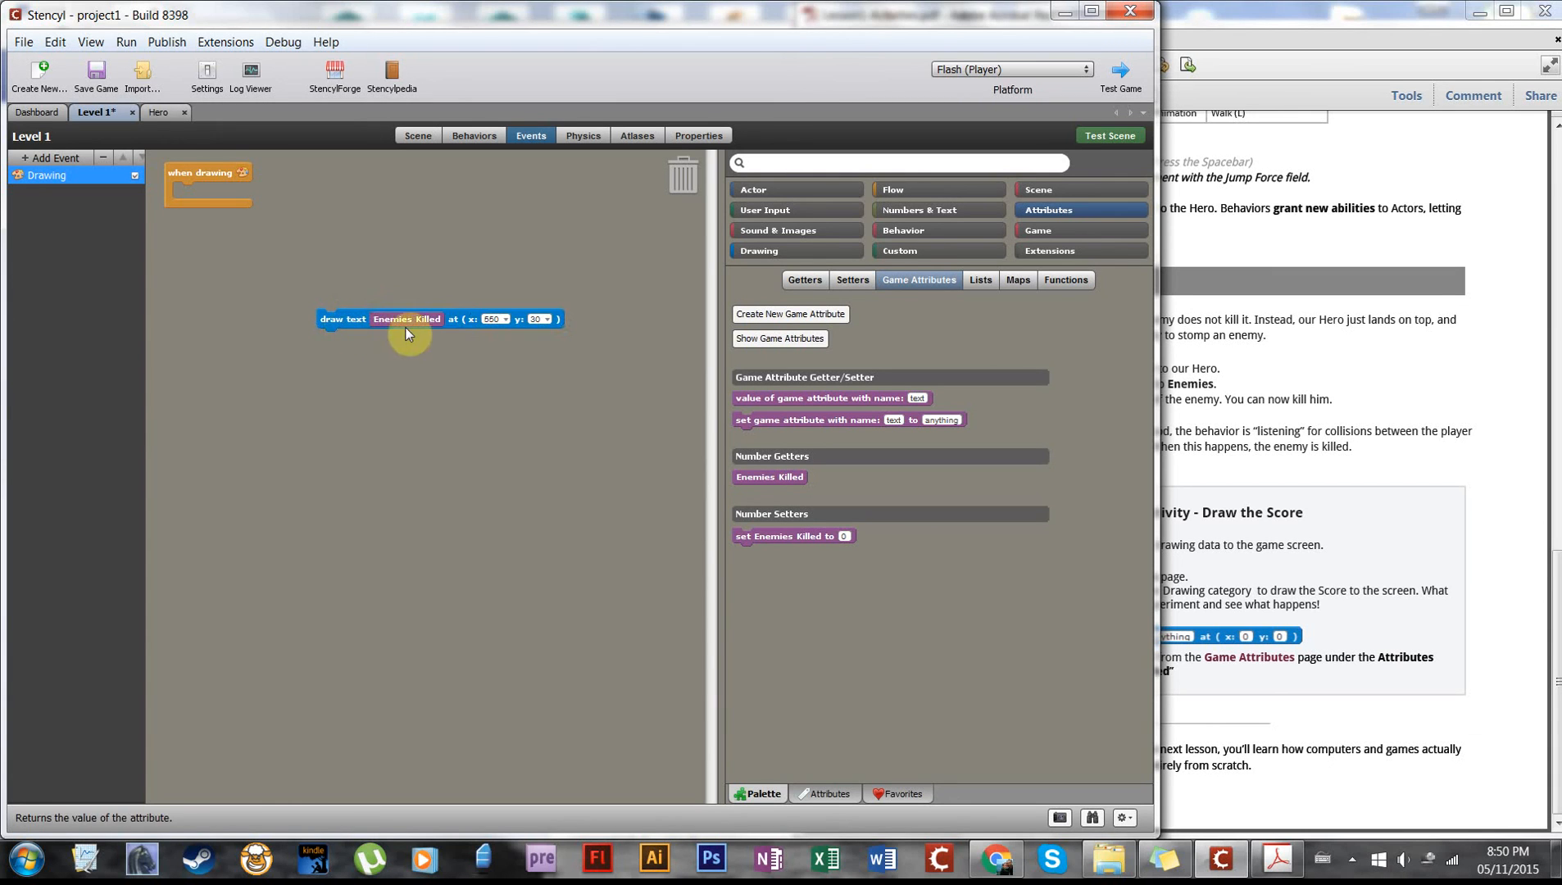
- Attach the Enemies Killed draw text block inside the when drawing event, test the game and show the Level 1 scene layout
mouse_move(339, 321)
mouse_down()
mouse_move(230, 258)
mouse_move(189, 192)
mouse_up()
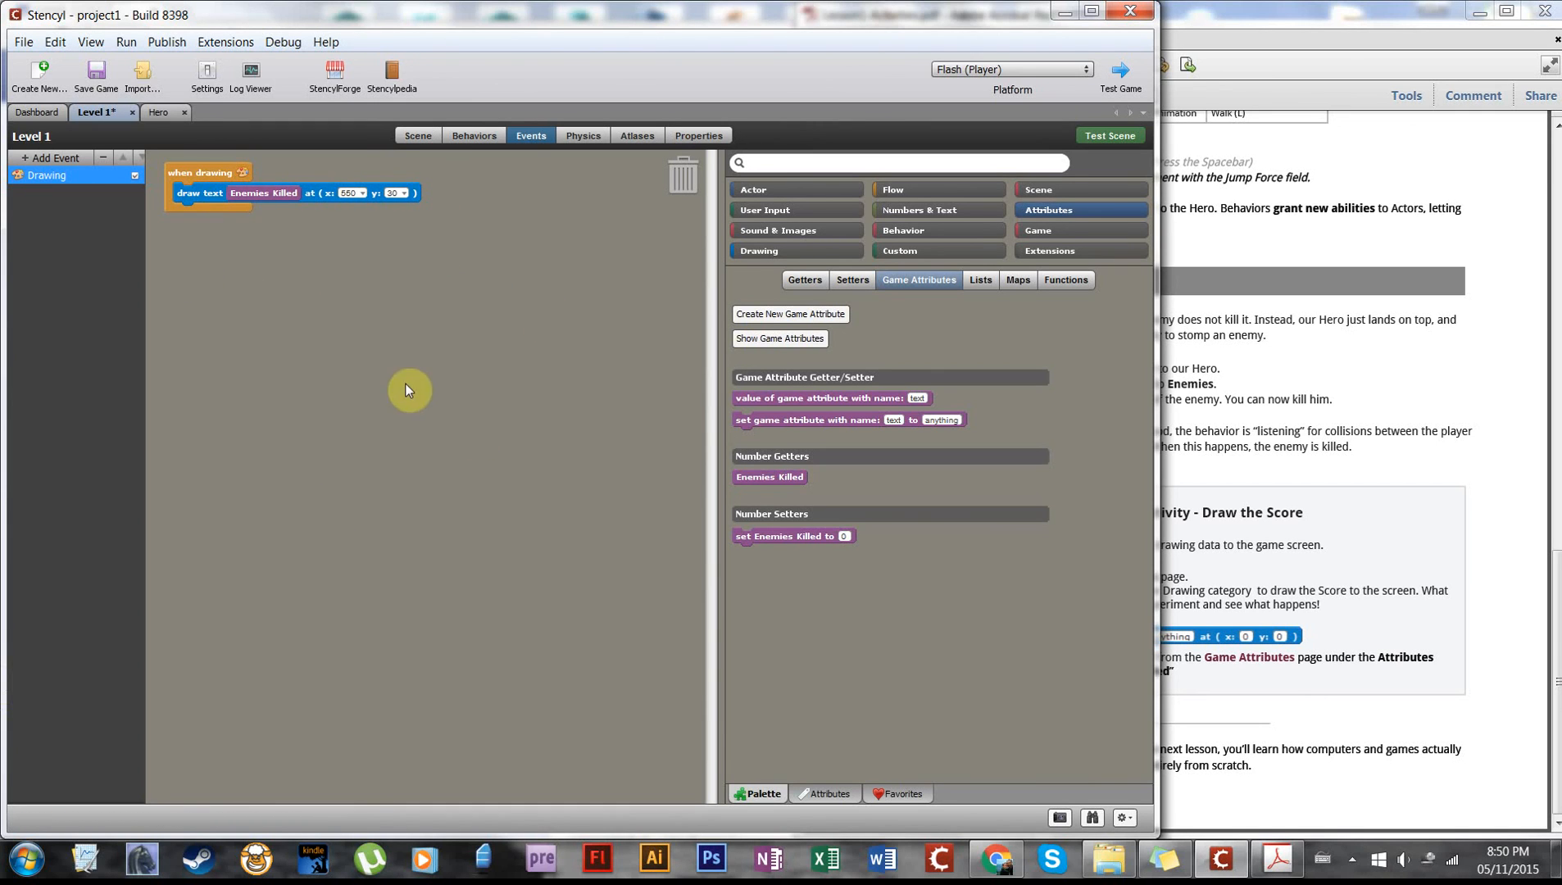
click(1120, 71)
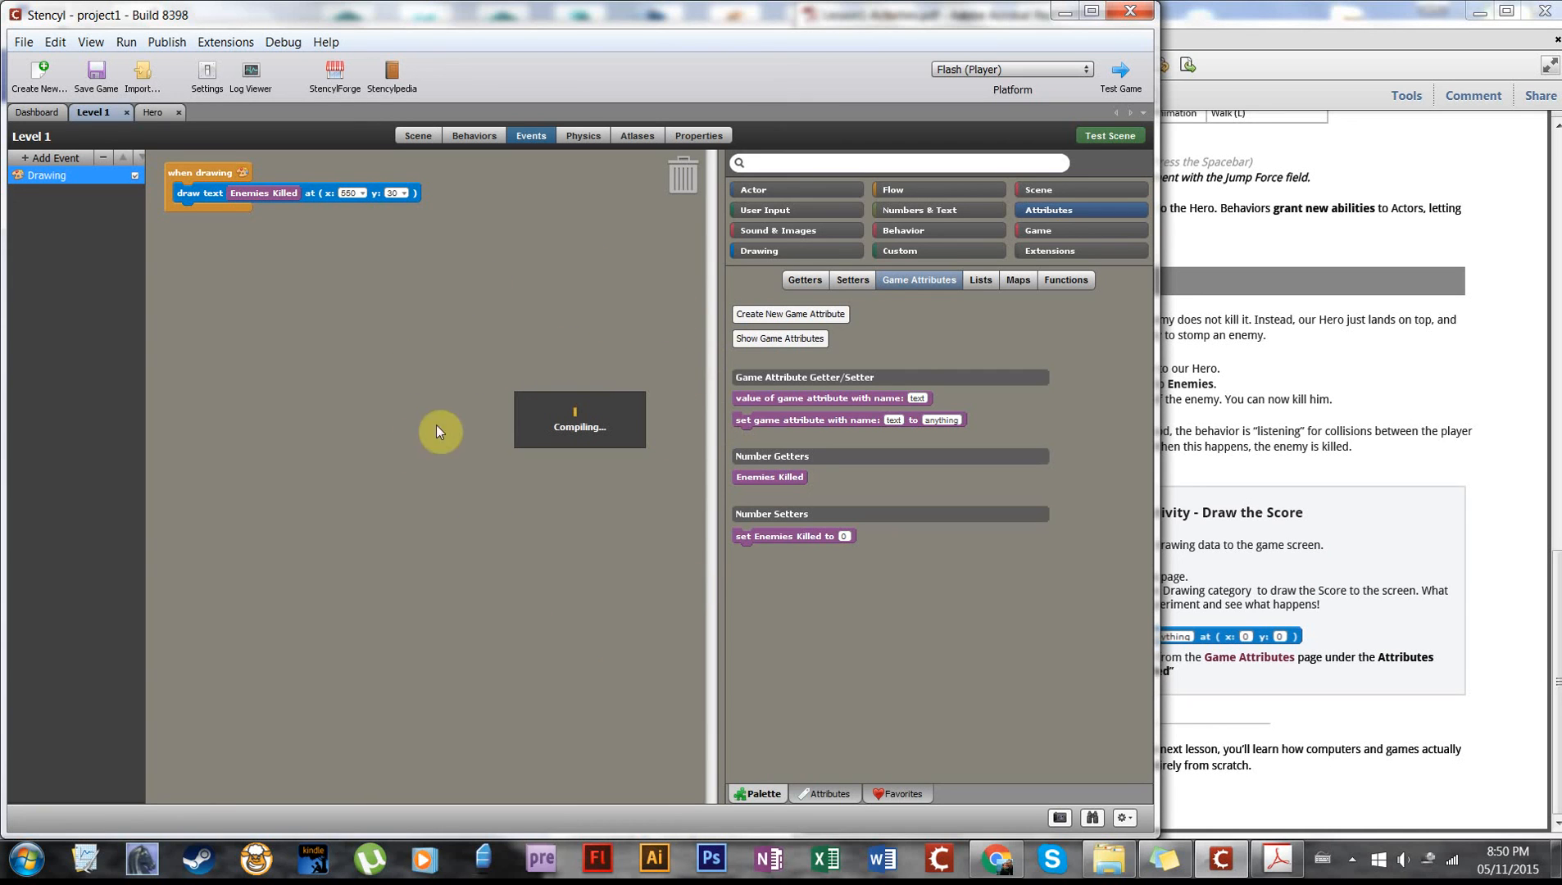
click(429, 135)
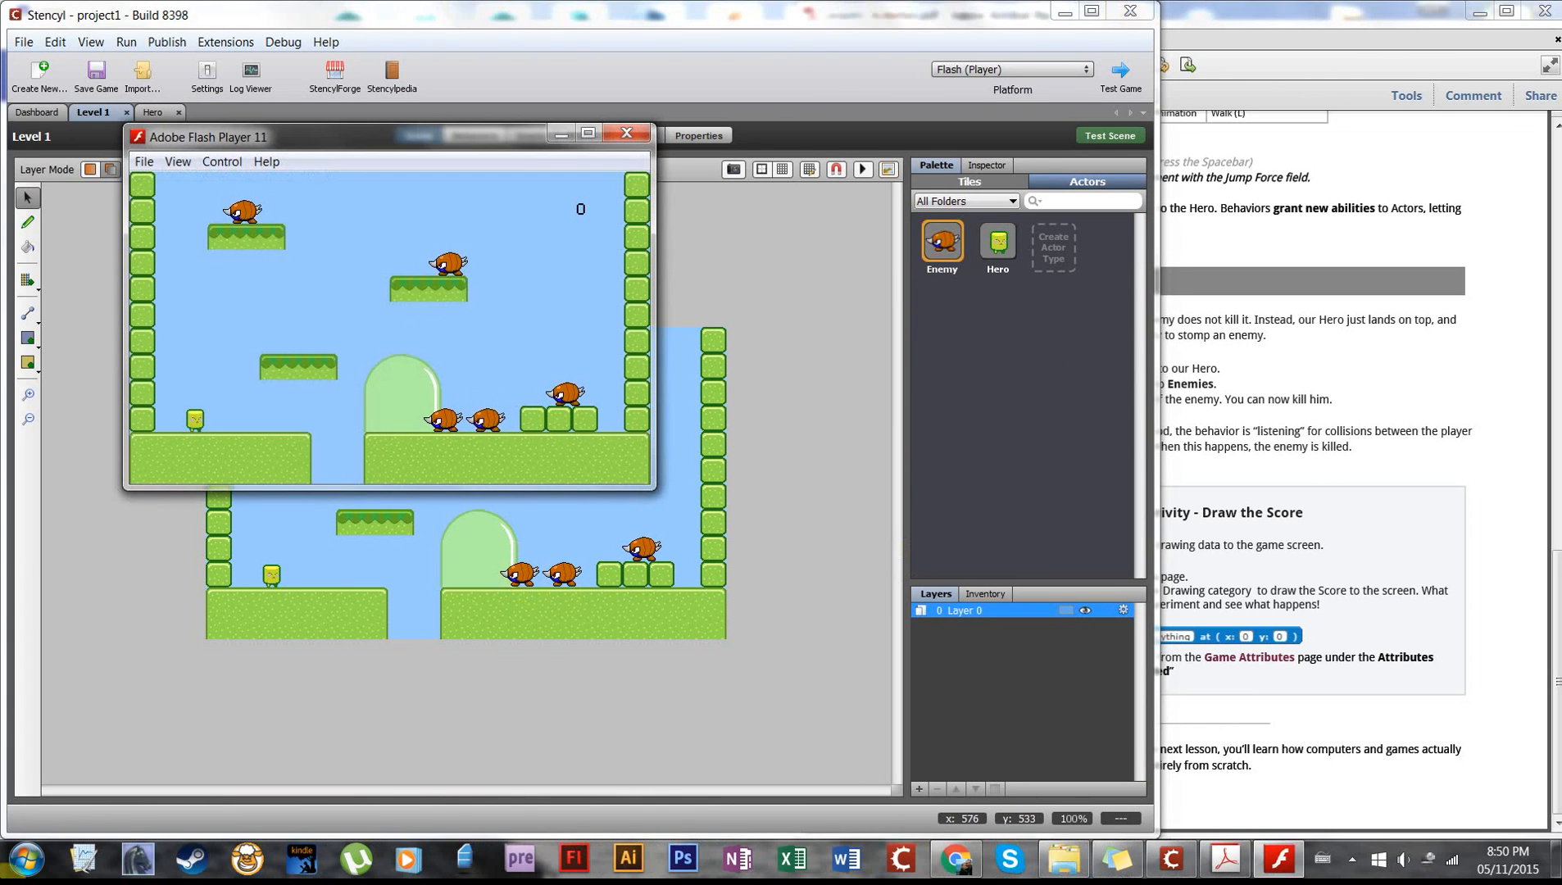
- Play the running game, moving and jumping the Hero across the platforms to stomp an enemy and check the on-screen score
click(1404, 7)
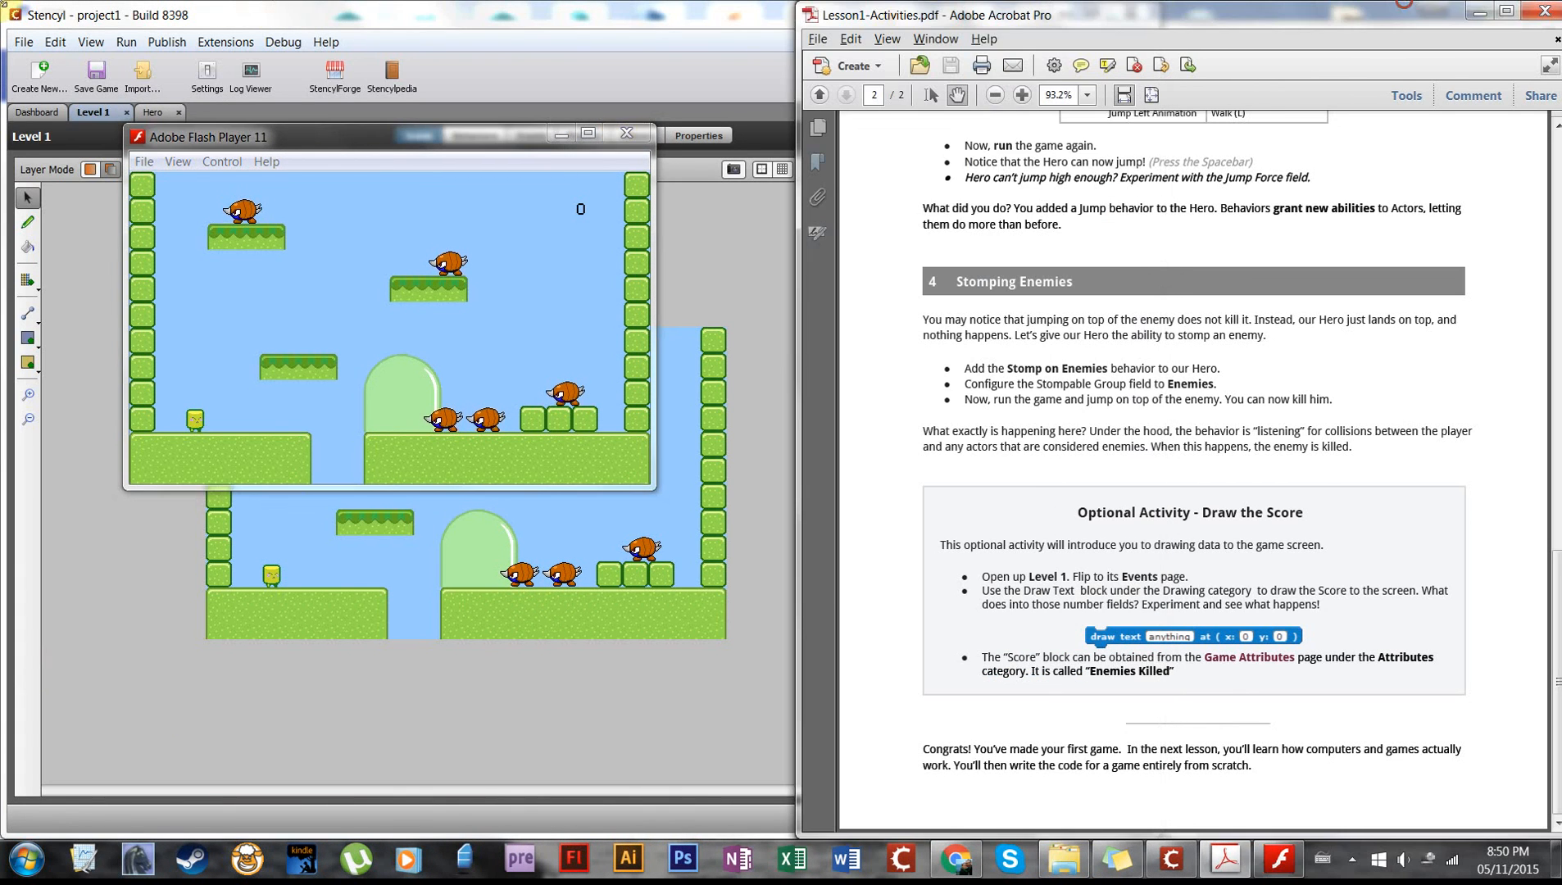
click(578, 218)
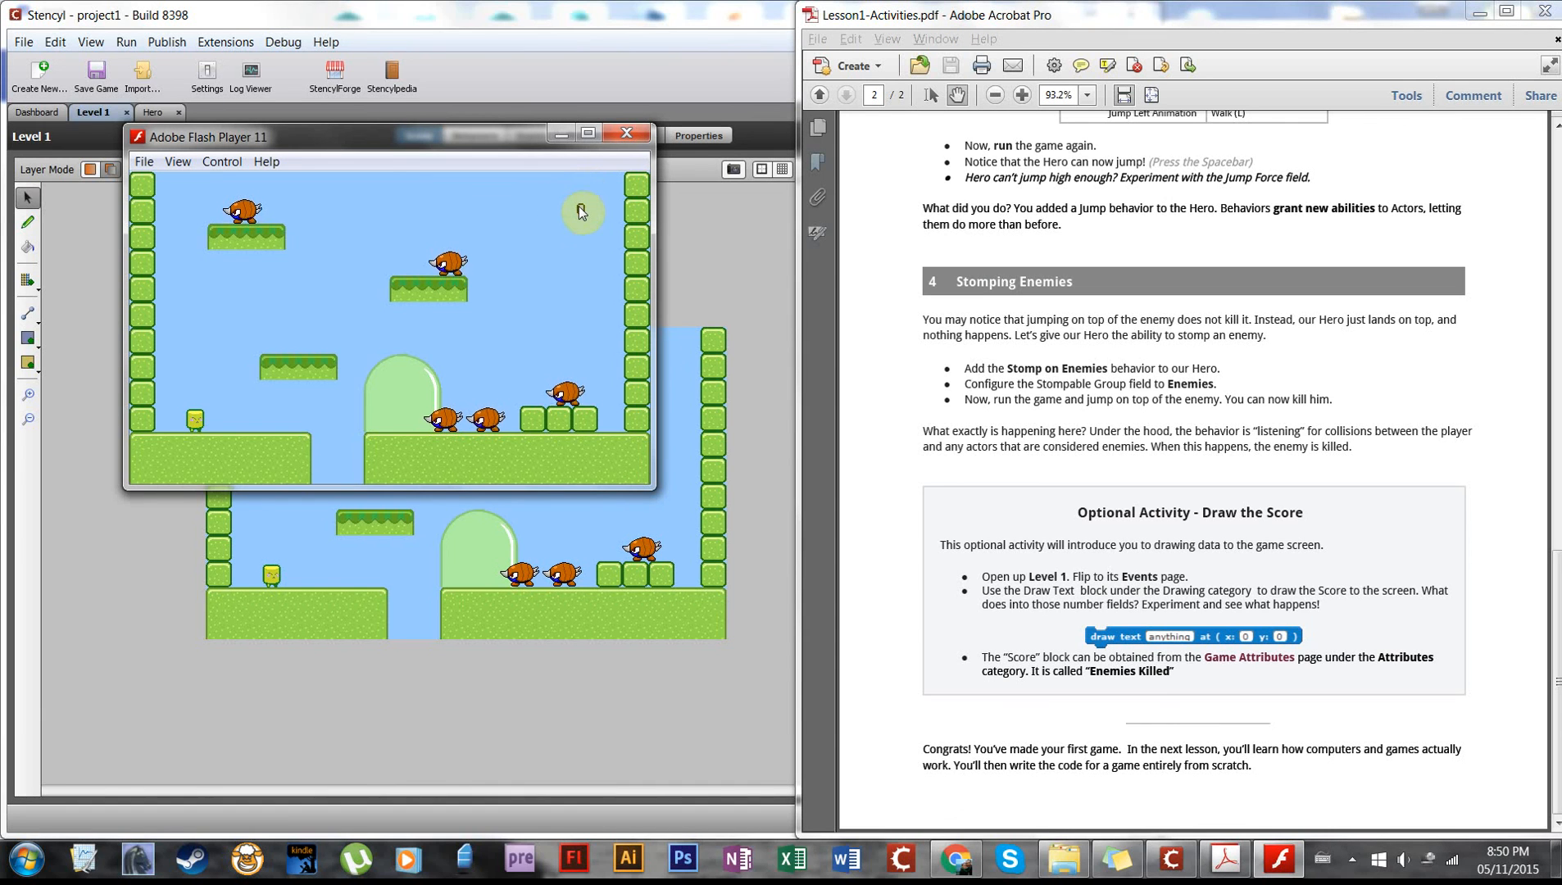
key(Right)
key(space)
key(Right)
key(space)
key(Right)
key(Left)
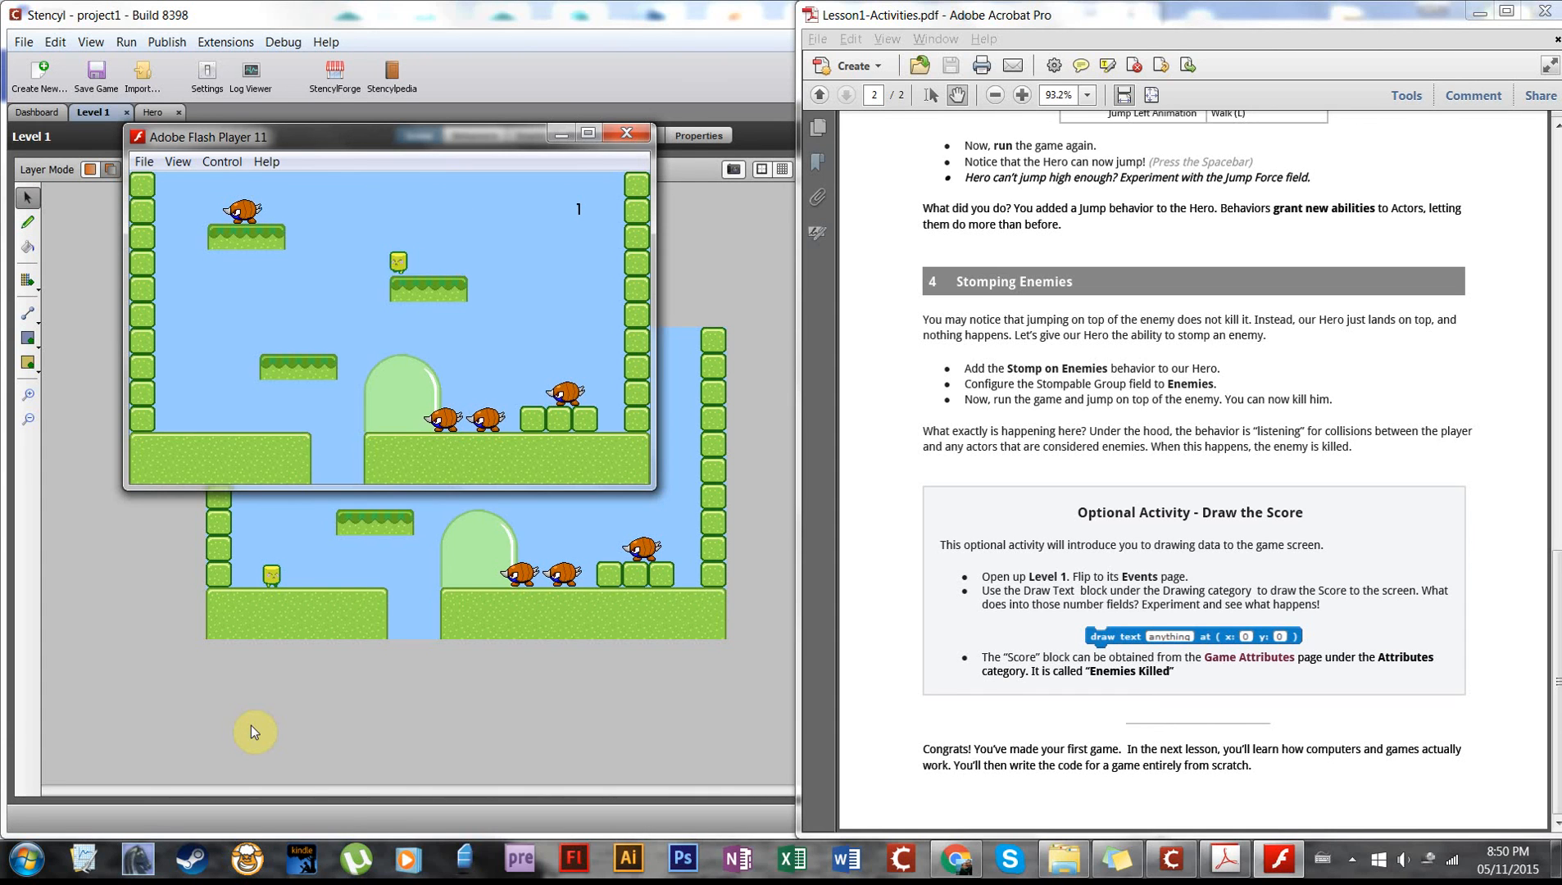